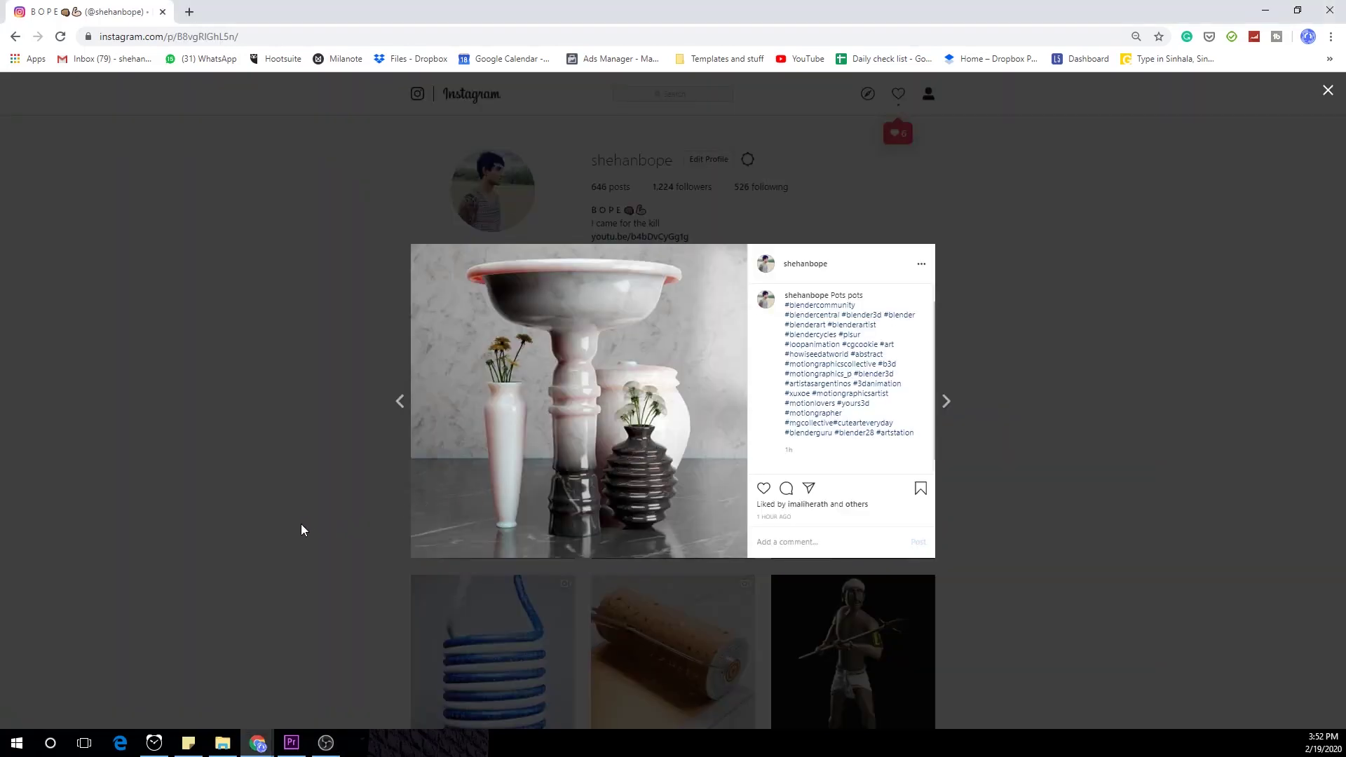
Step: Look through the two pot render posts on the Instagram profile and return to the profile page
left_click(397, 403)
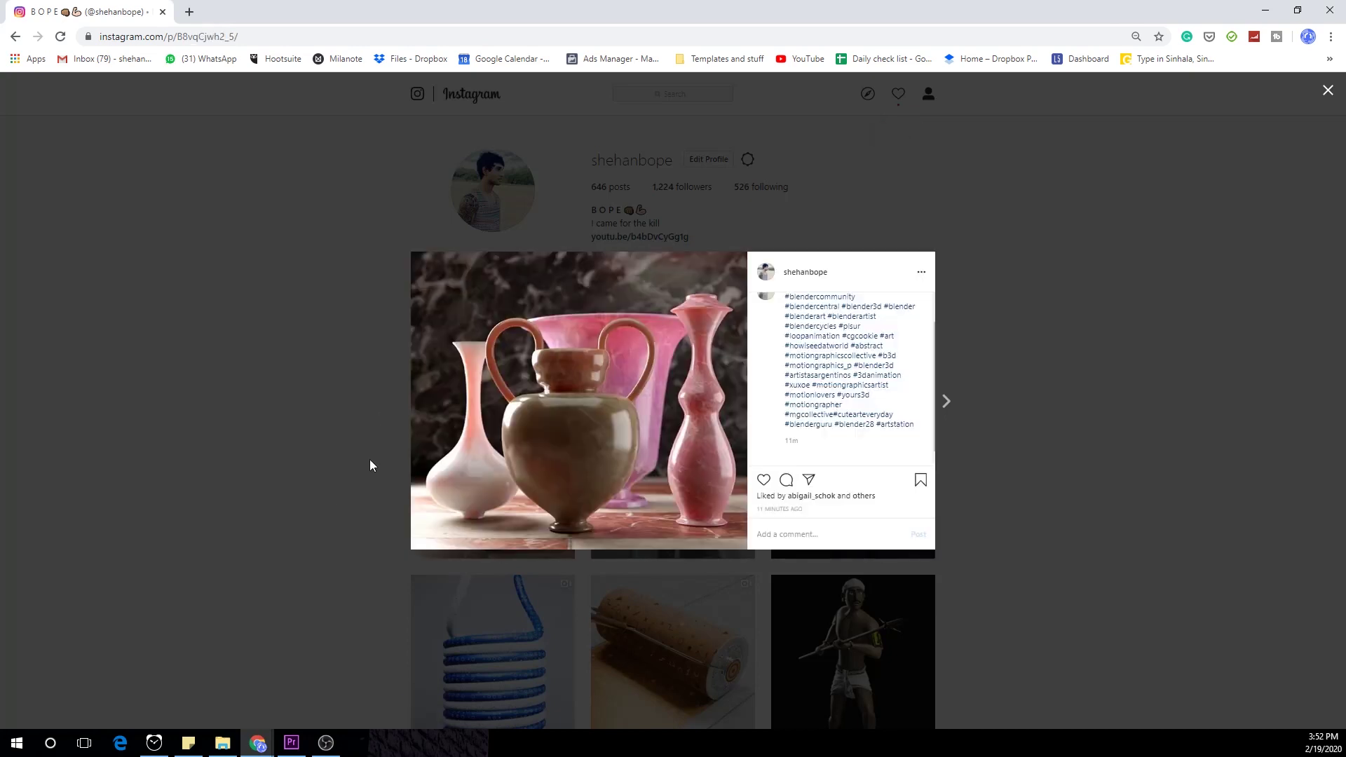
scroll(836, 464, "up", 2)
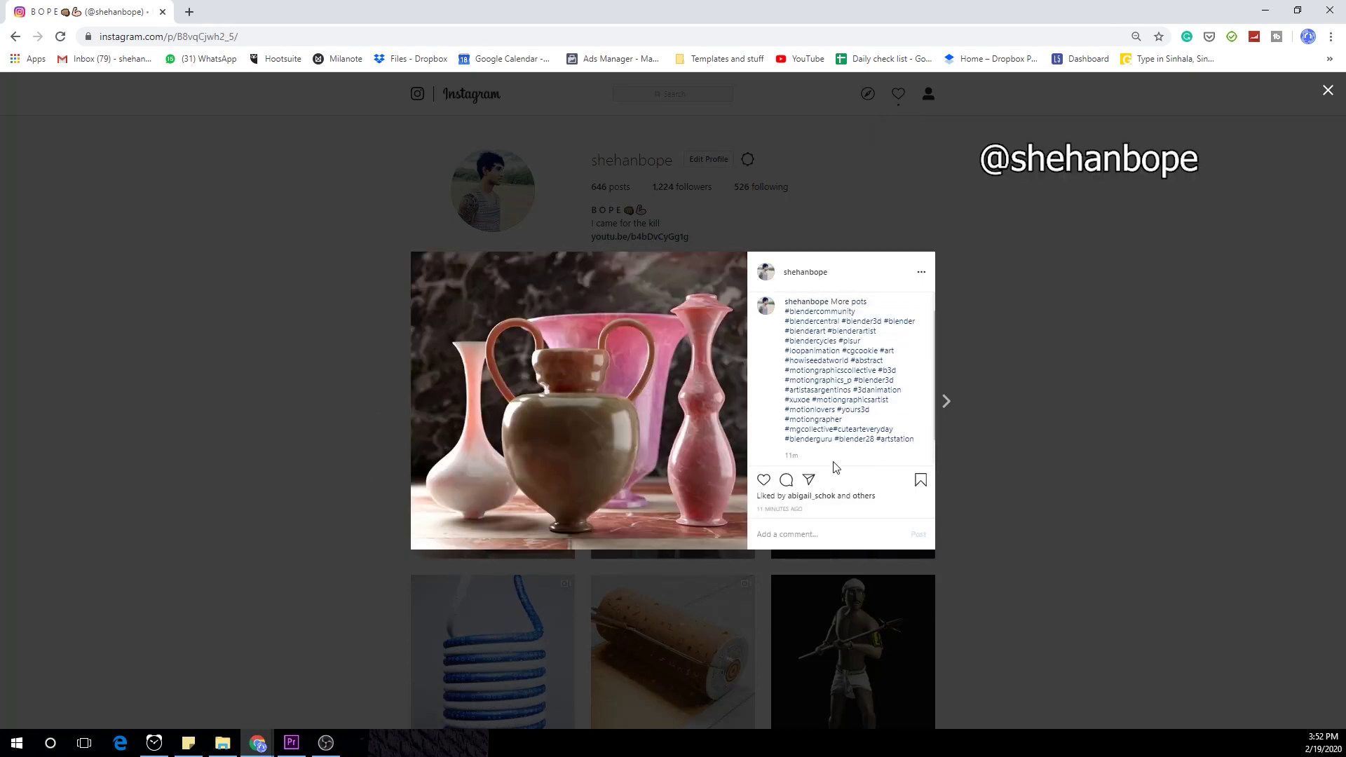
left_click(948, 410)
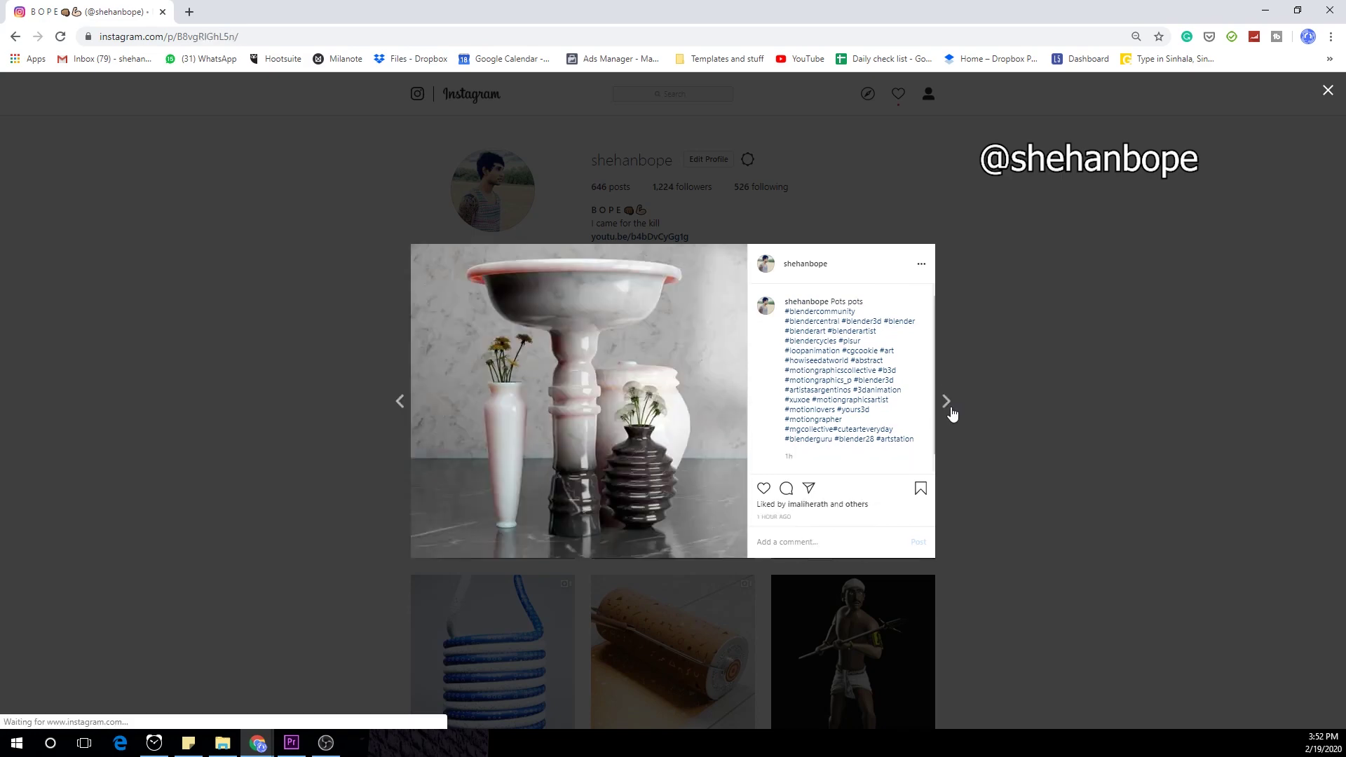
left_click(208, 596)
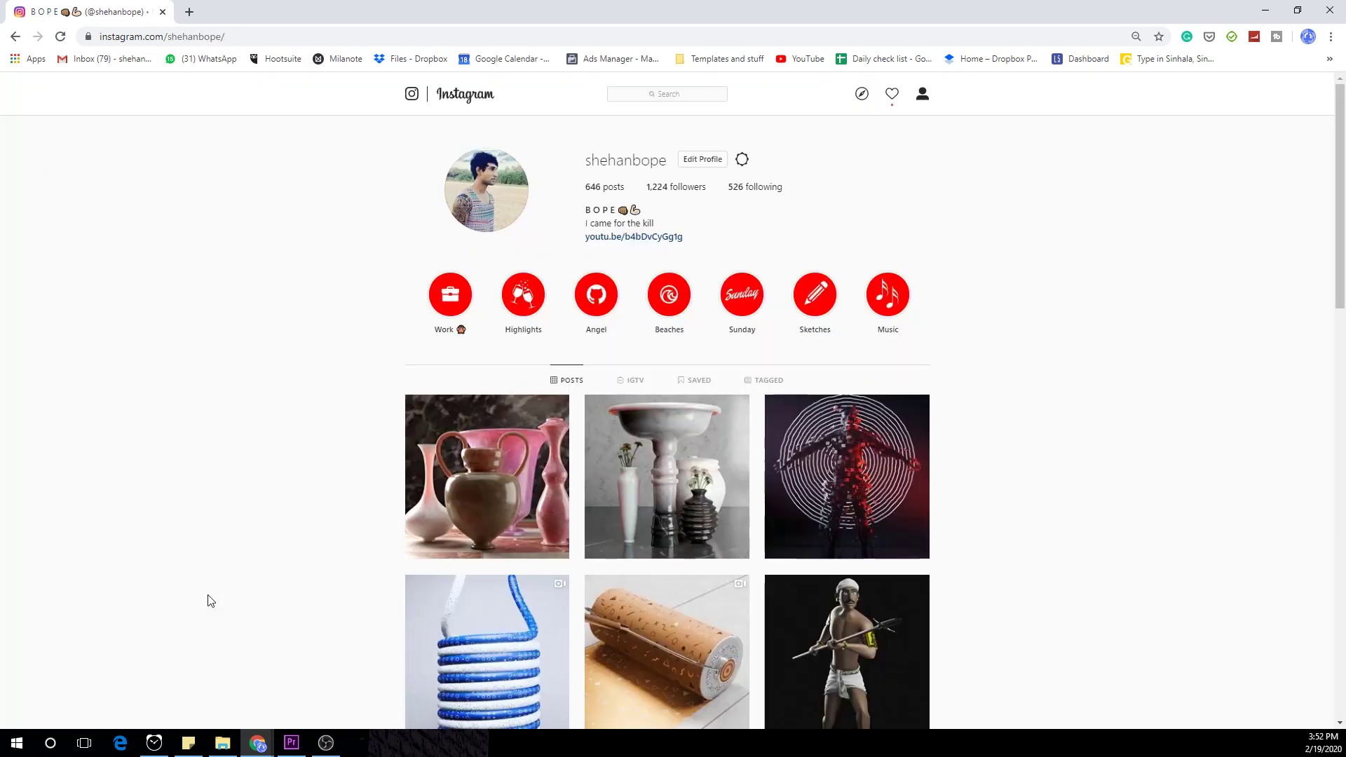
Step: Switch to Blender and add a plane mesh at the origin of the empty scene
mouse_move(318, 752)
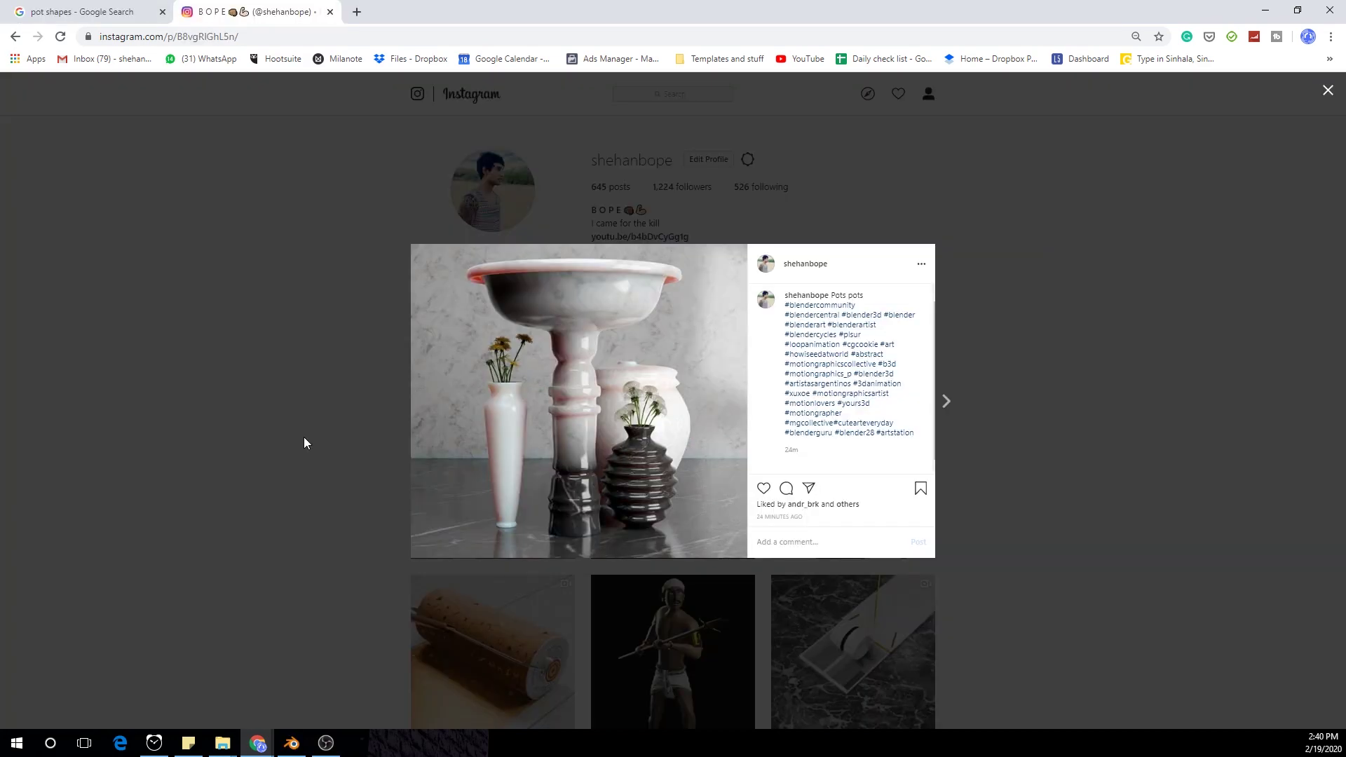
left_click(291, 748)
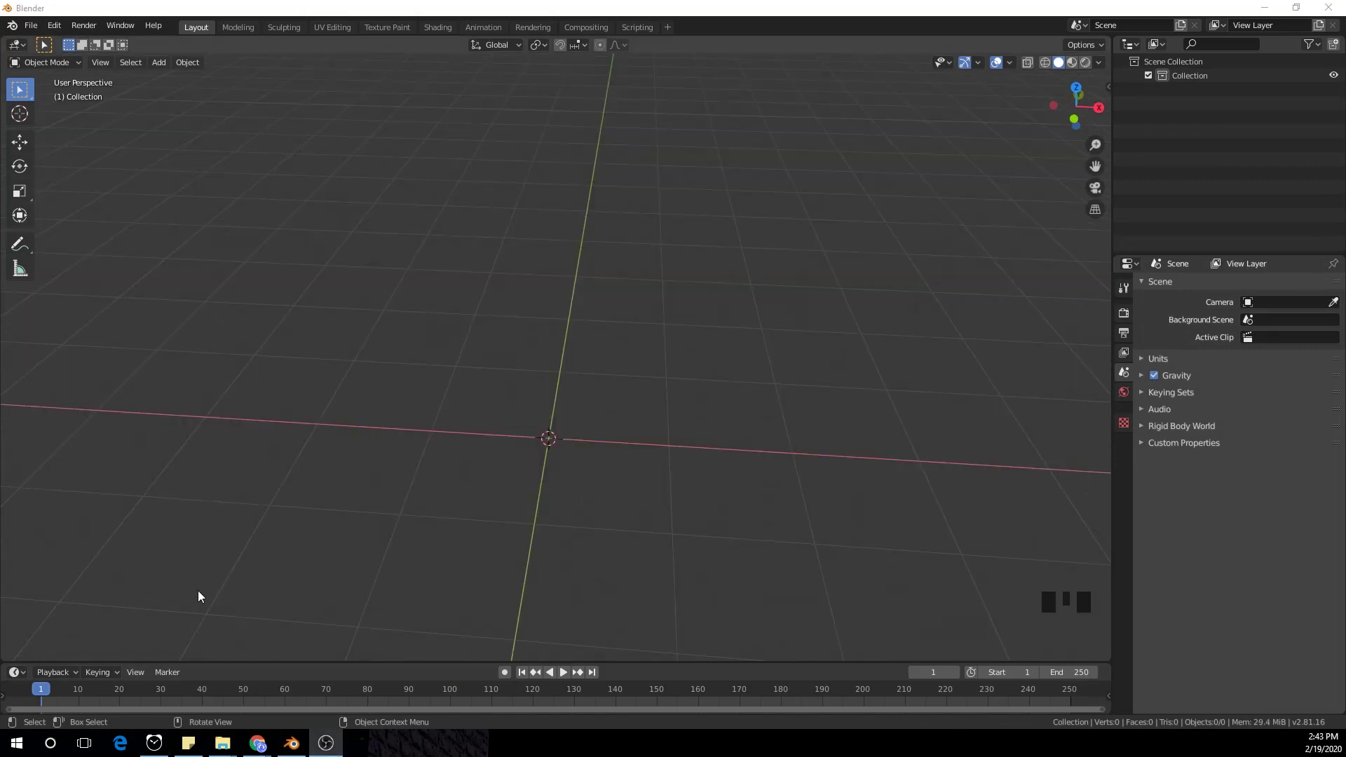
middle_click_drag(688, 510, 1003, 602)
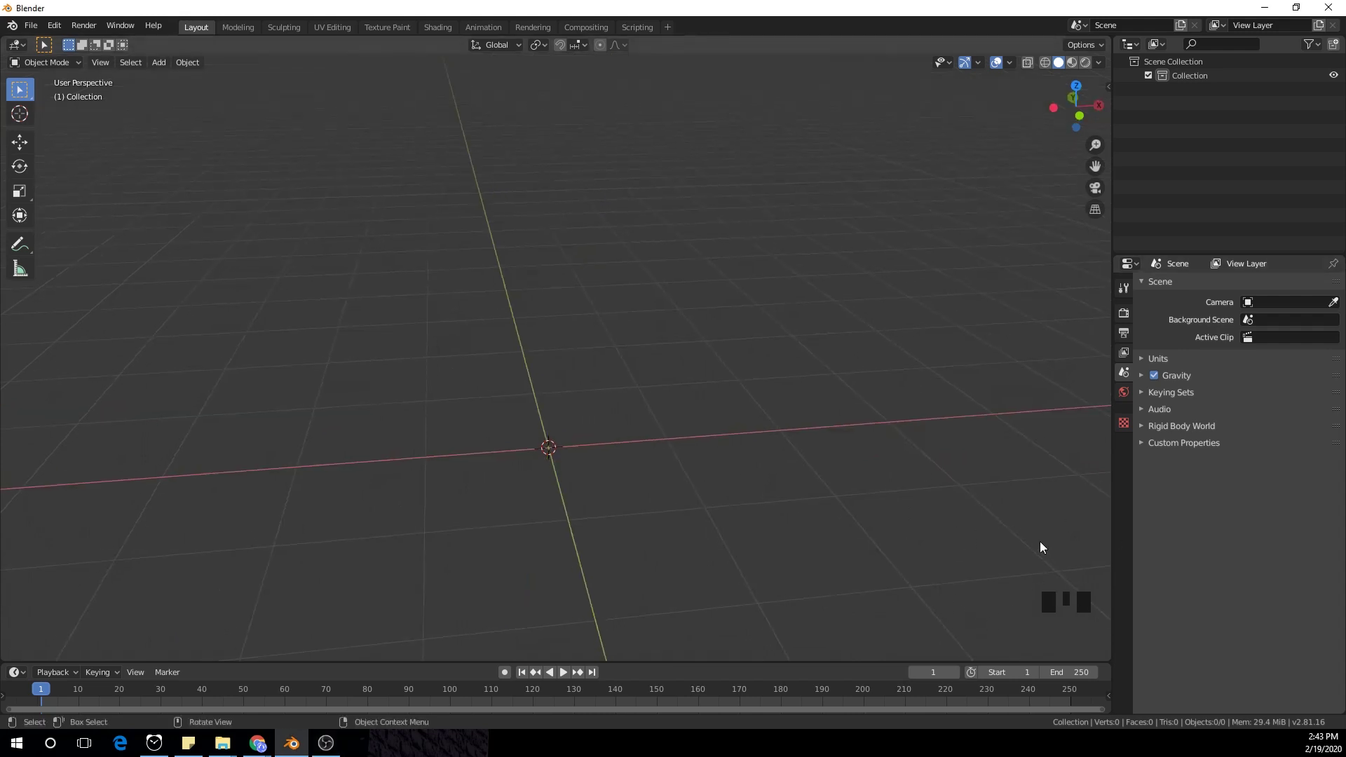
middle_click_drag(710, 460, 721, 463)
key("shift")
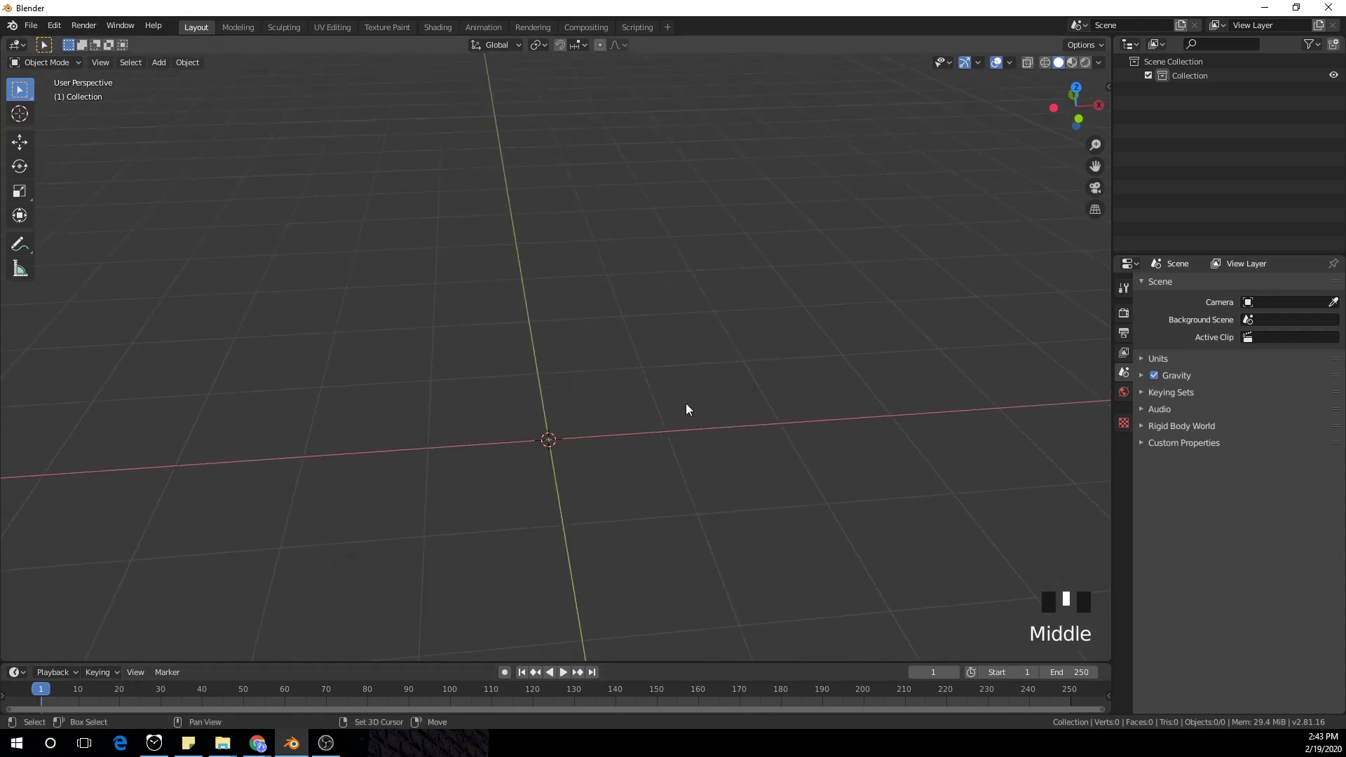
key("shift+a")
mouse_move(686, 405)
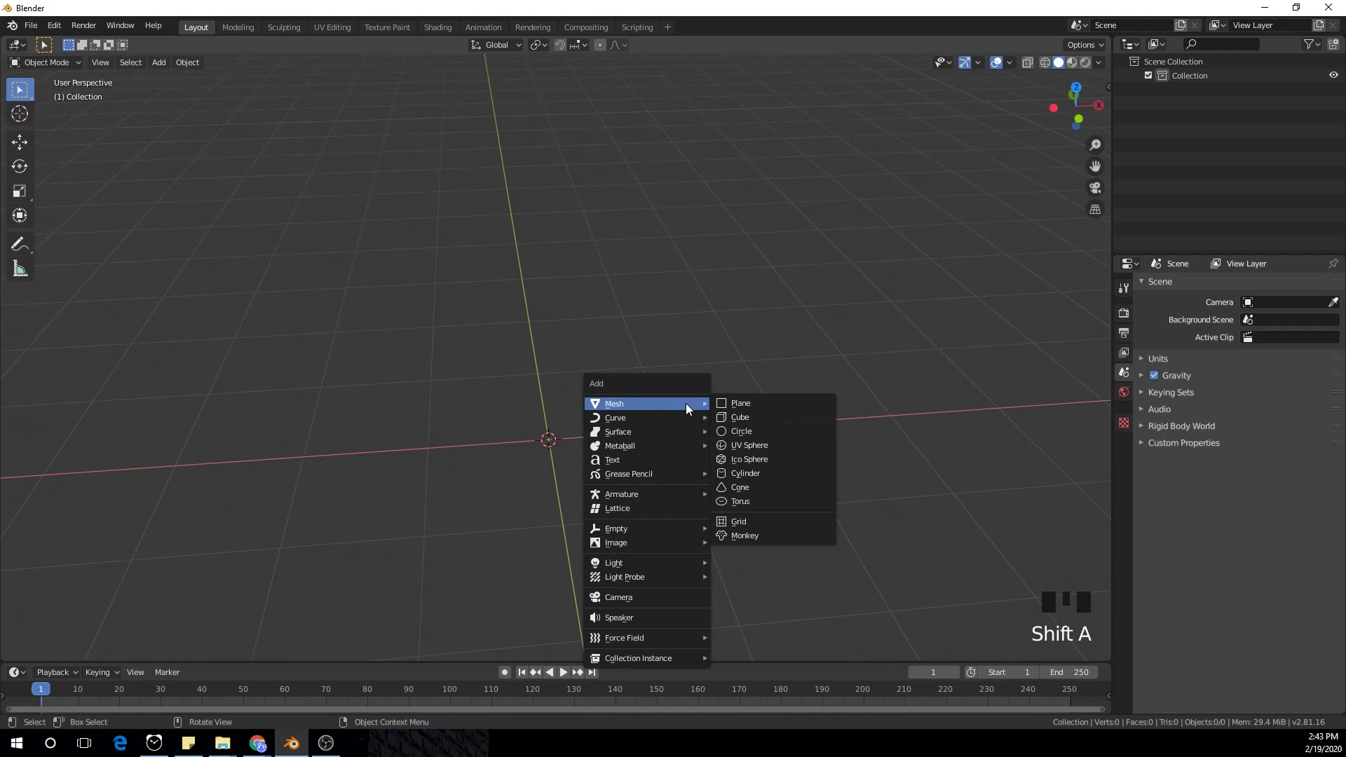
left_click(756, 402)
Step: Merge all of the plane's vertices at center in Edit Mode and select the single remaining vertex
mouse_move(686, 354)
middle_mouse_down()
mouse_move(692, 385)
mouse_move(722, 399)
middle_mouse_up()
key("Tab")
mouse_move(351, 259)
left_mouse_down()
mouse_move(685, 561)
mouse_move(782, 473)
left_mouse_up()
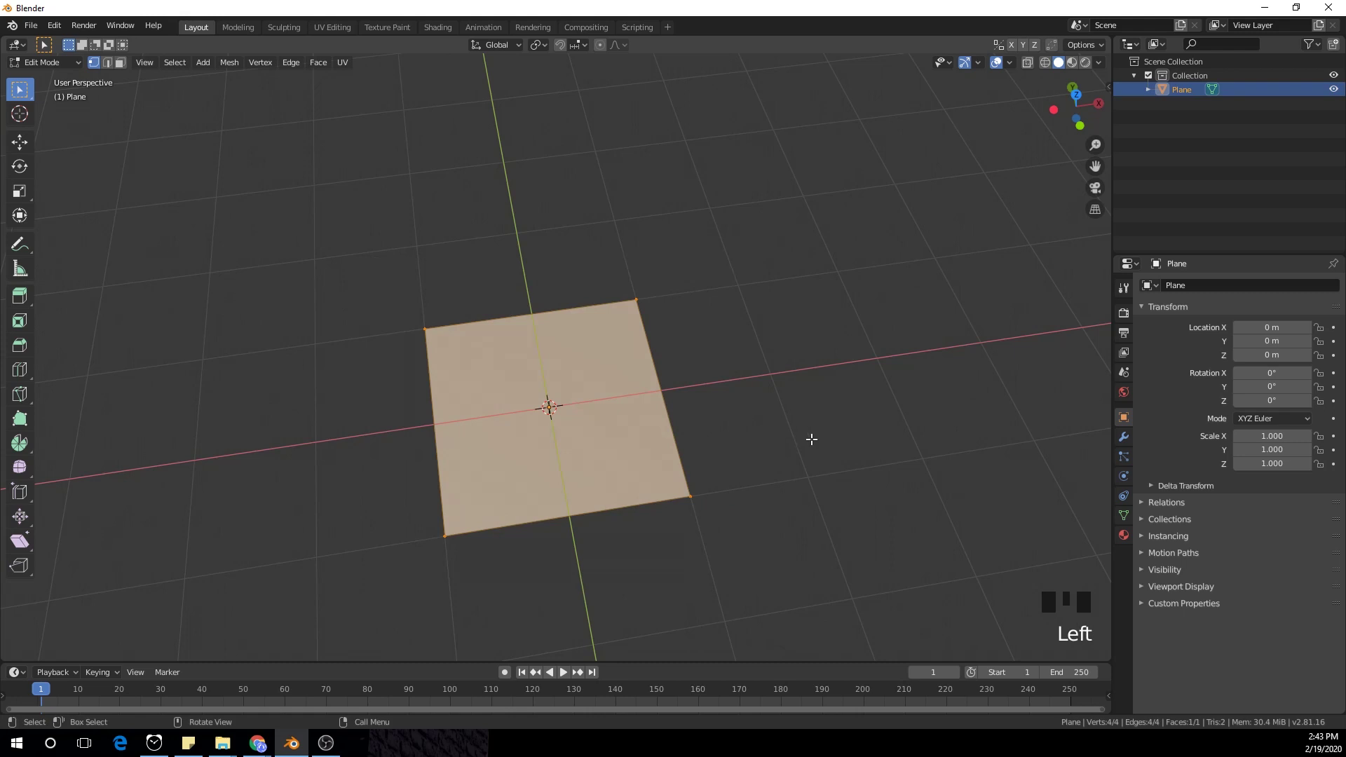
key("alt+m")
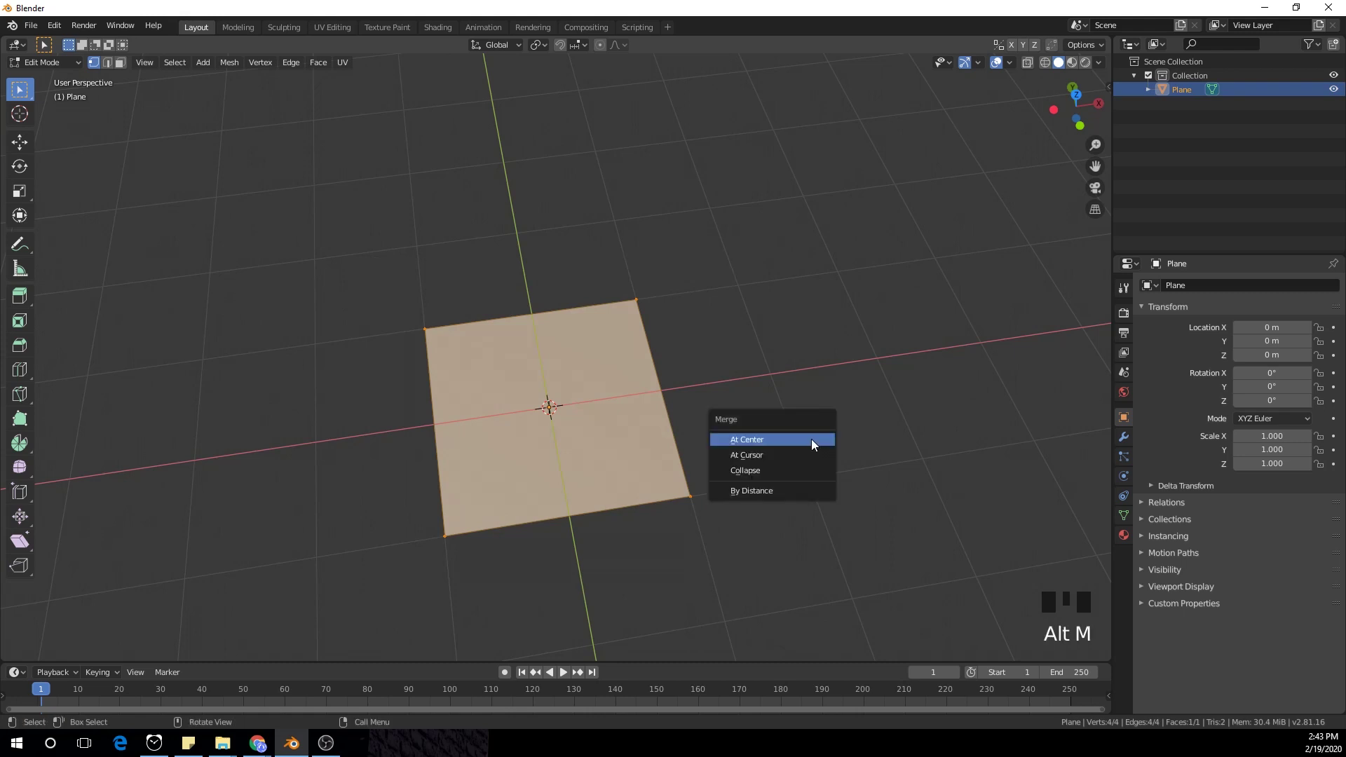
left_click(810, 439)
middle_click_drag(751, 409, 671, 375)
left_click_drag(500, 372, 650, 469)
middle_click_drag(691, 493, 714, 460)
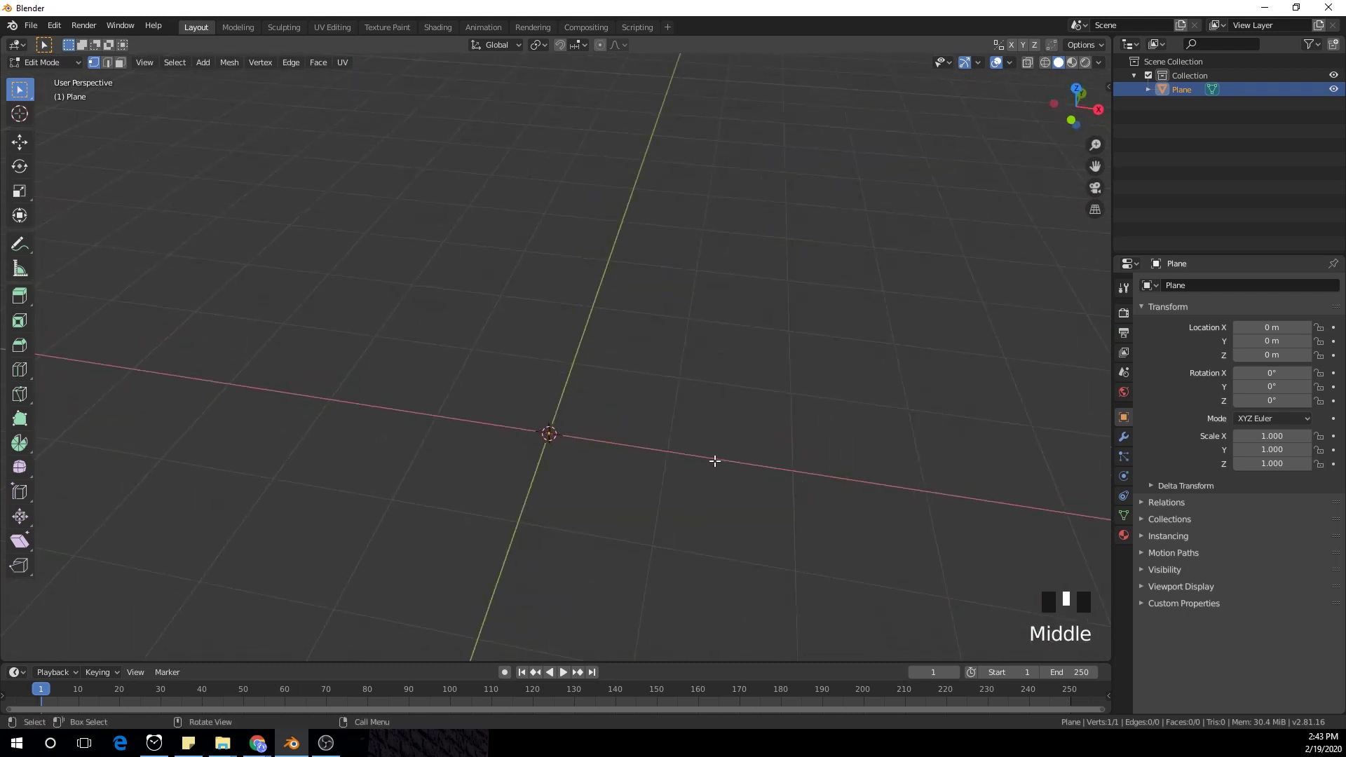
Step: In front view, move the vertex about 0.42 m along X and extrude it straight up to start the base profile
key("KP_1")
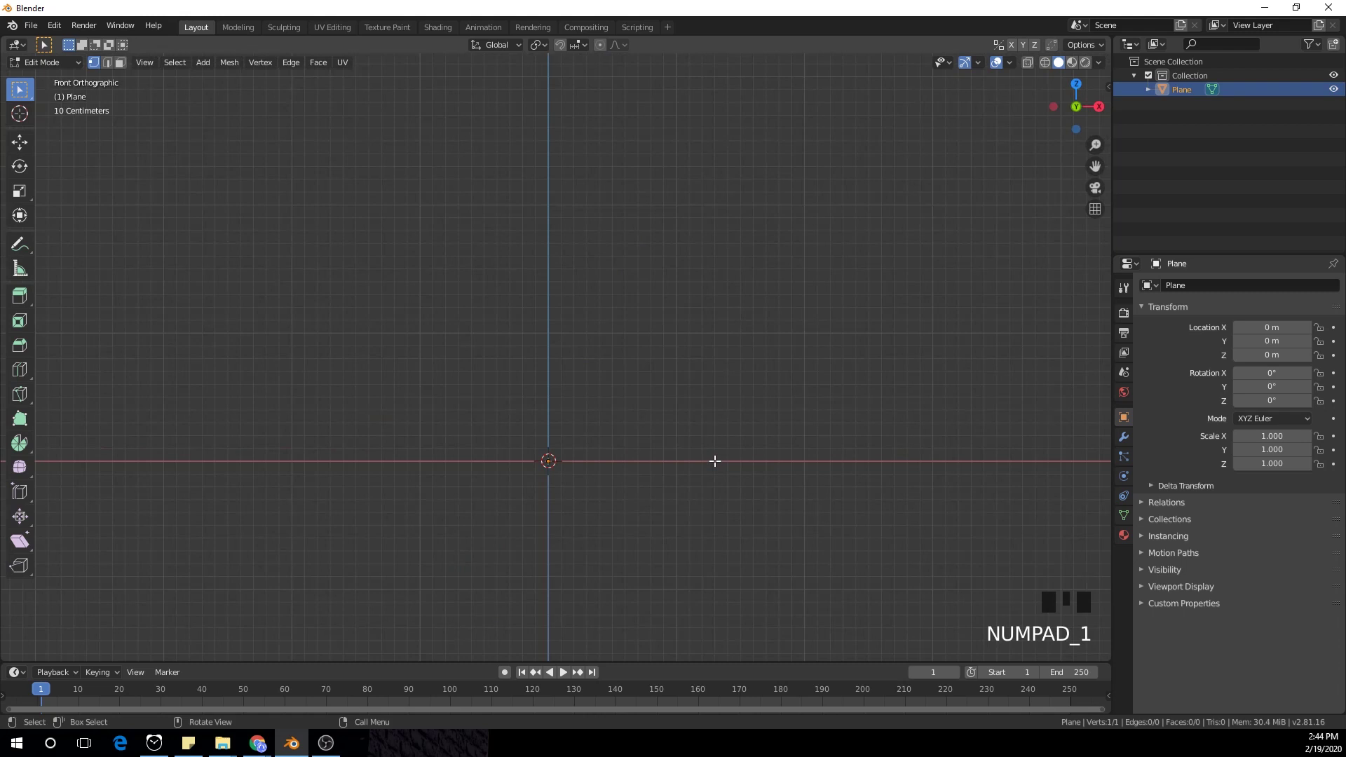
key("g")
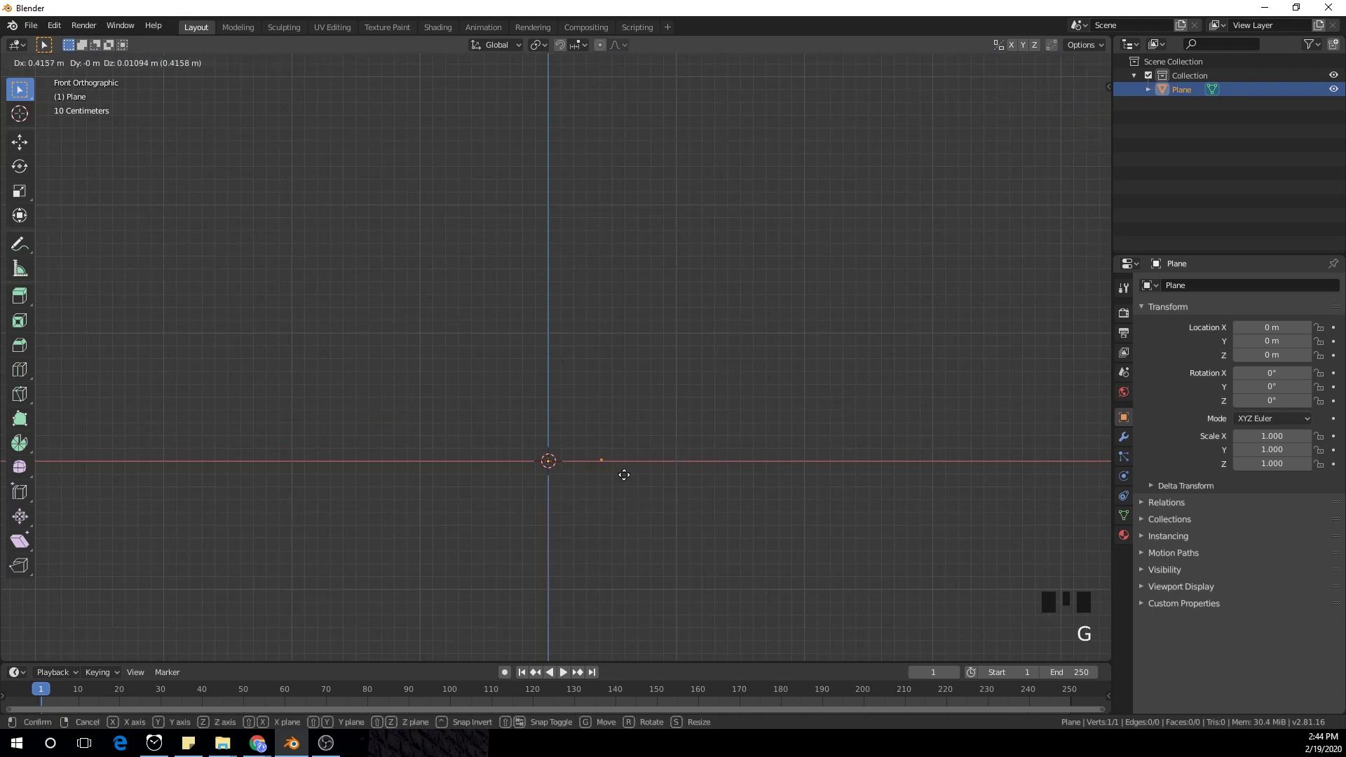
left_click(624, 477)
key("e")
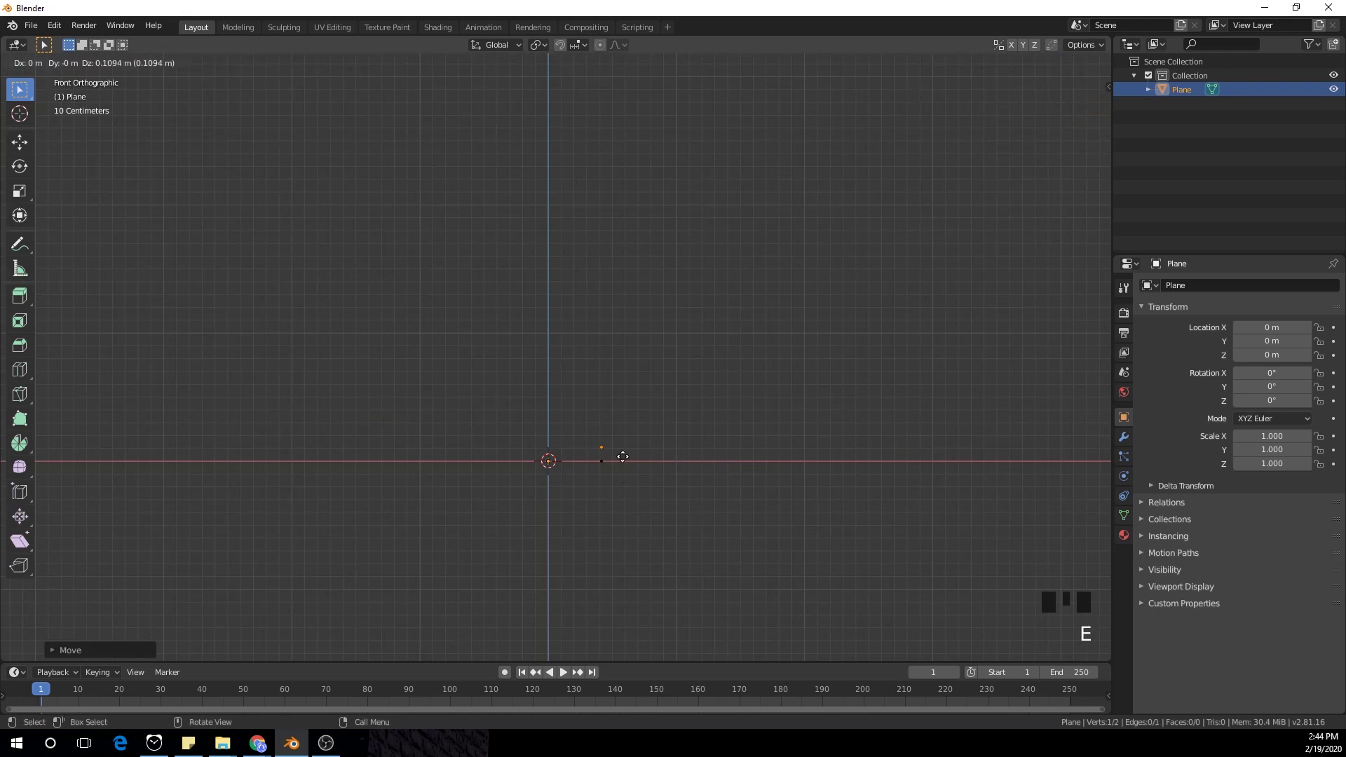
left_click(624, 438)
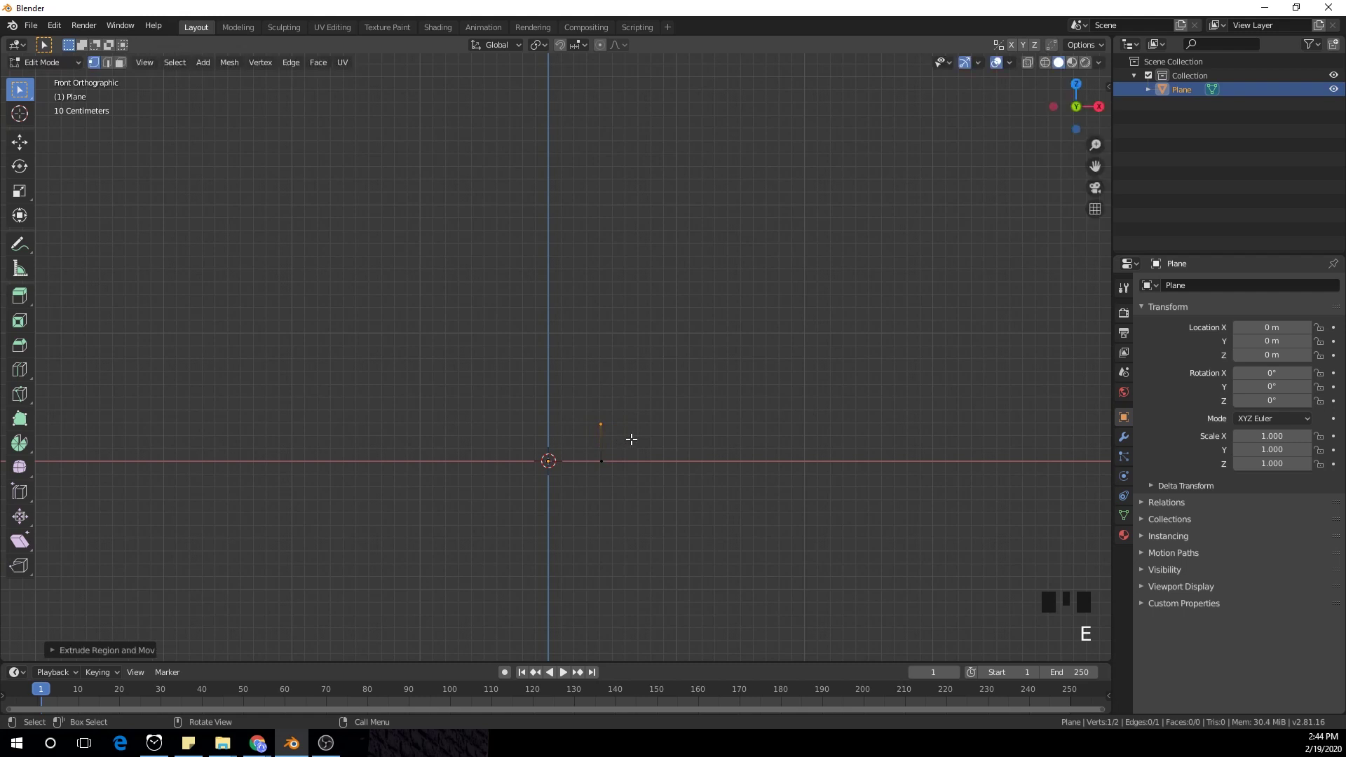
Step: Add a Screw modifier to the plane to revolve the profile around the Z axis
left_click(1124, 437)
left_click(1214, 285)
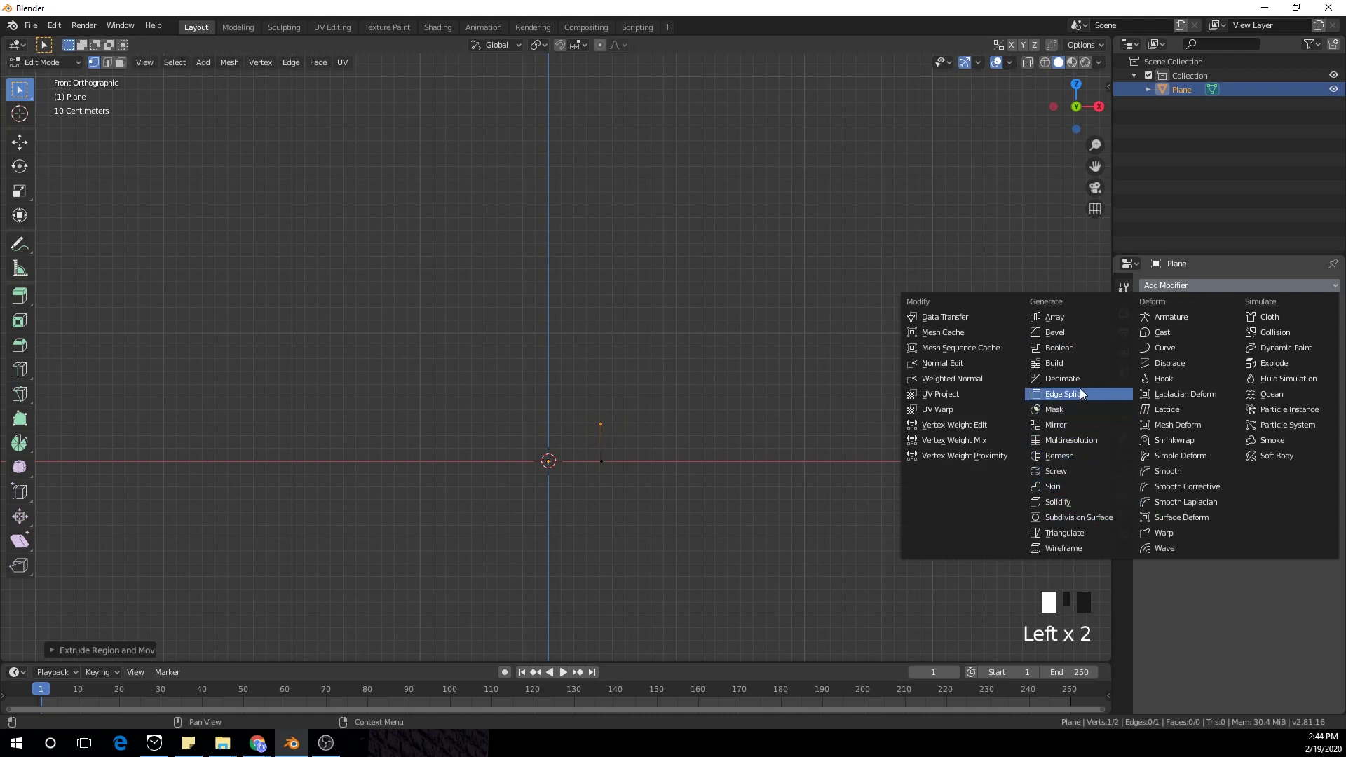
left_click(1080, 472)
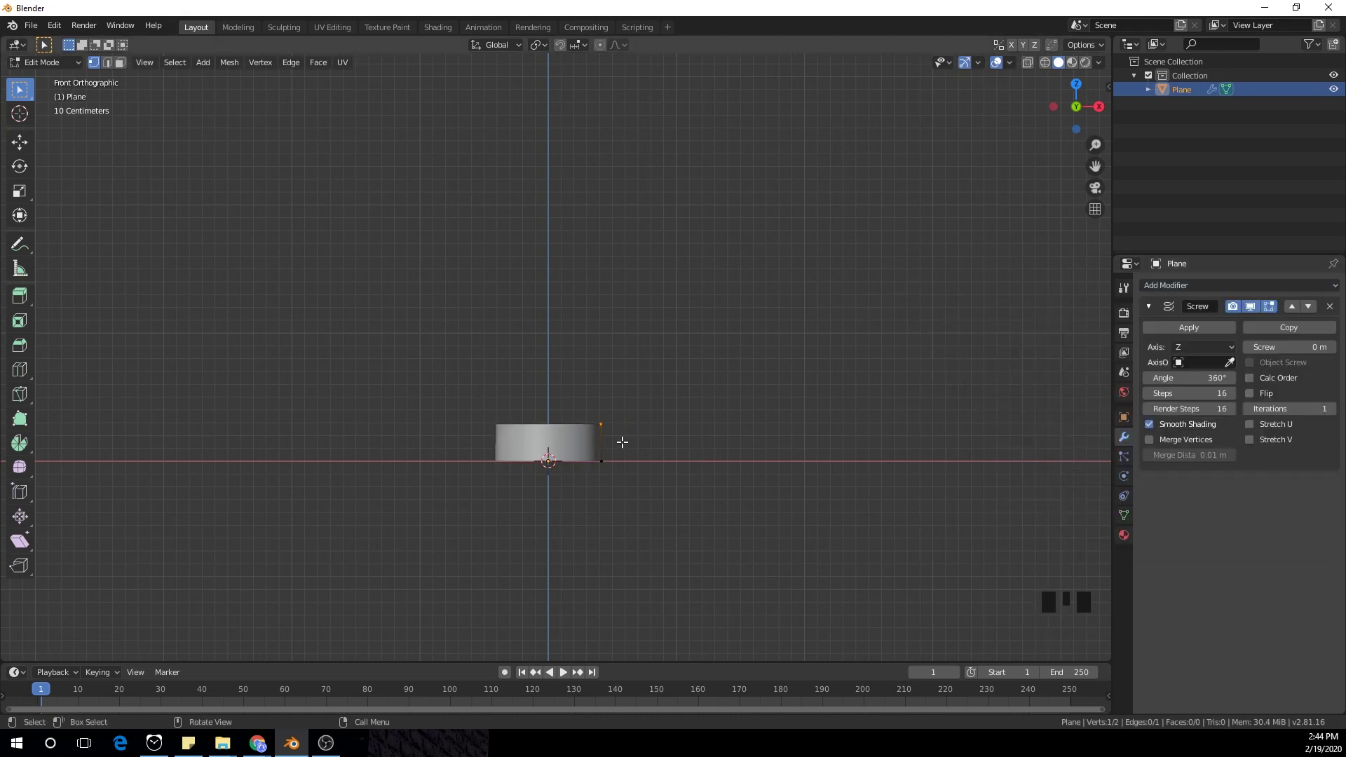
Step: Extrude the top vertex upward in a zigzag to form two narrowing ridges above the base
key("e")
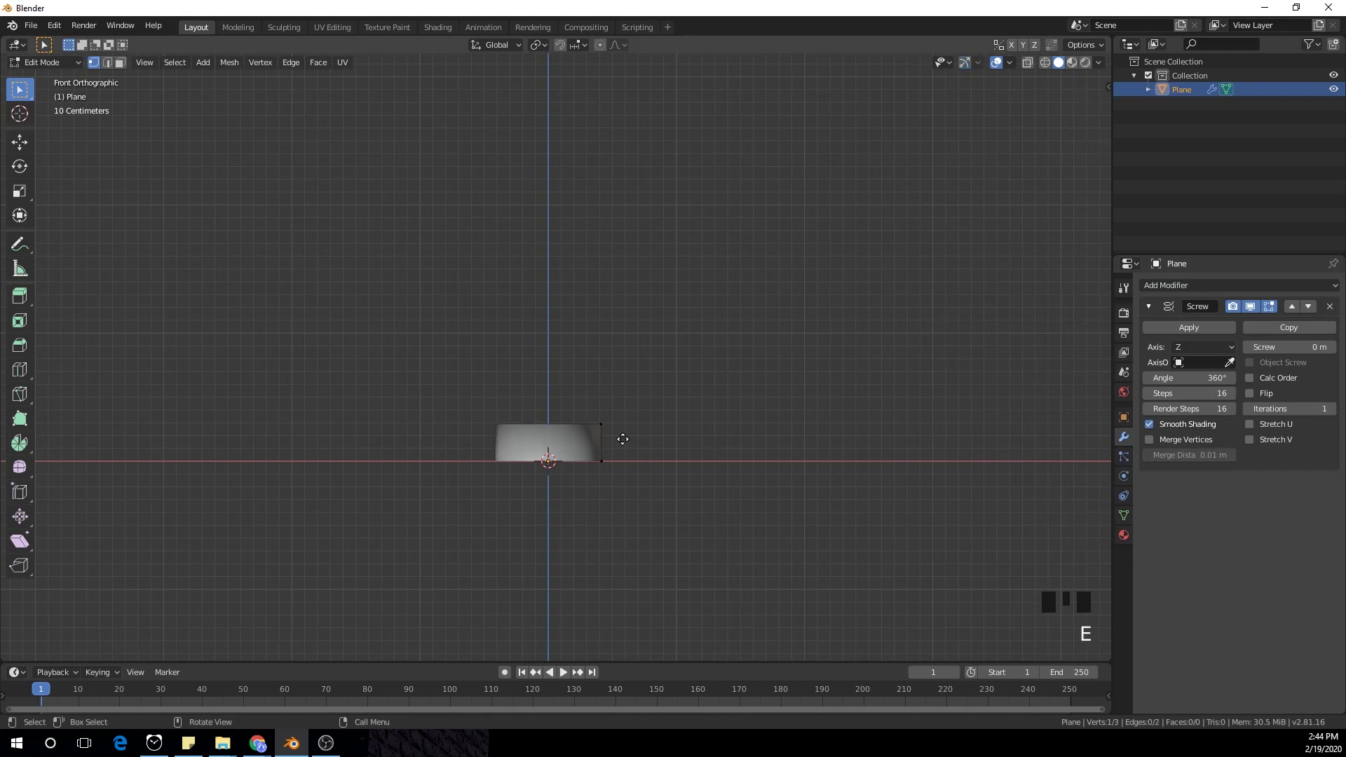
left_click(610, 428)
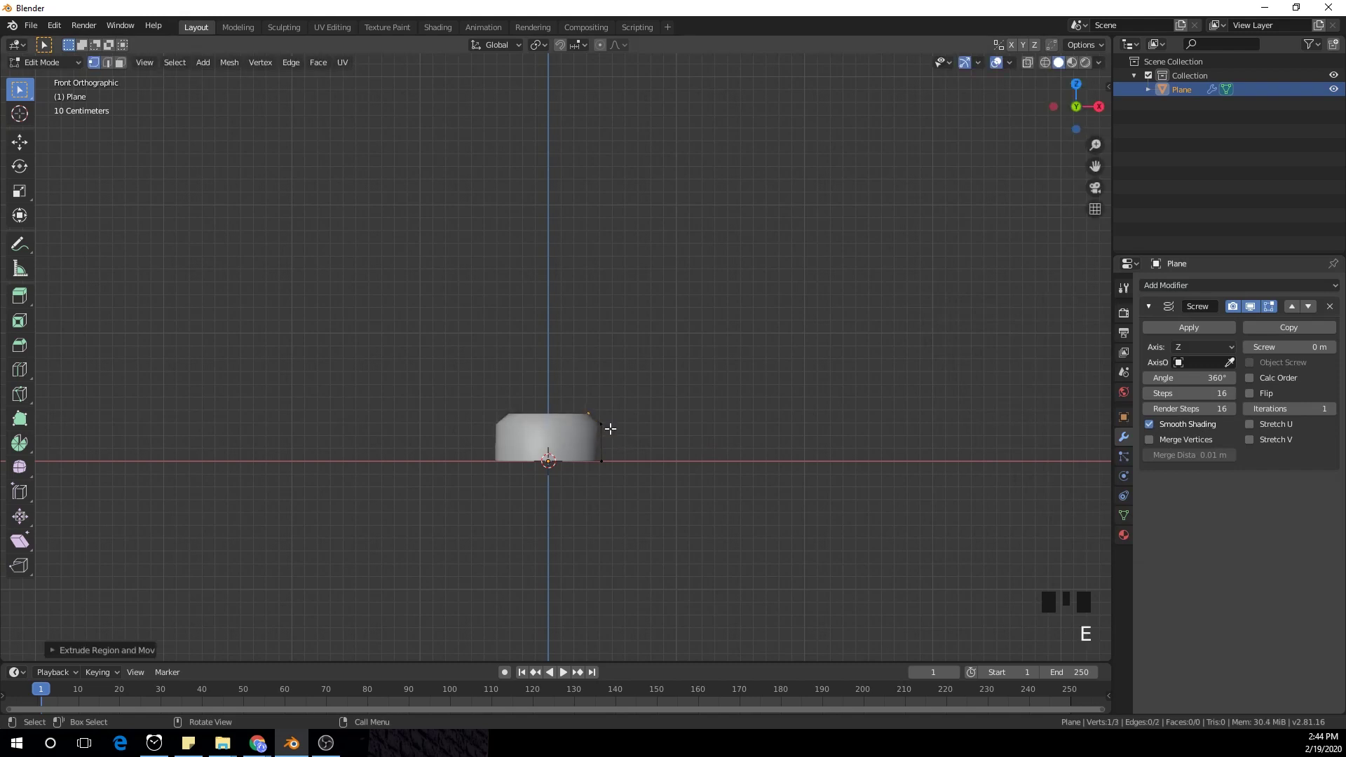
key("e")
left_click(610, 416)
key("e")
left_click(612, 405)
key("e")
left_click(612, 394)
key("e")
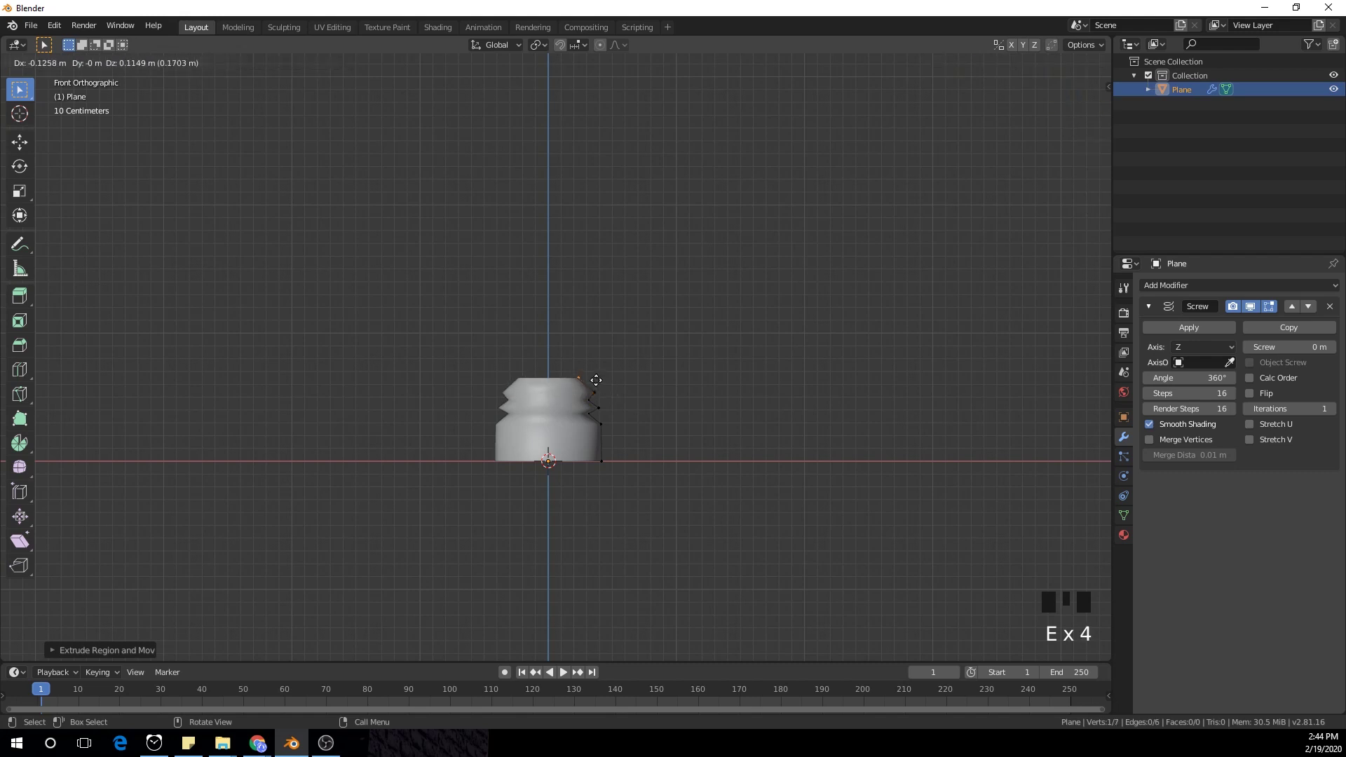
left_click(597, 380)
Step: Extrude the profile up into a slightly tapered lower stem and shape the first collar above it
key("e")
left_click(589, 323)
key("e")
left_click(602, 315)
key("e")
left_click(600, 299)
key("e")
left_click(592, 298)
Step: Extrude a second collar above the first one and finish it with a short straight neck
key("e")
left_click(591, 288)
key("e")
left_click(601, 280)
key("e")
left_click(596, 271)
key("e")
left_click(591, 270)
key("e")
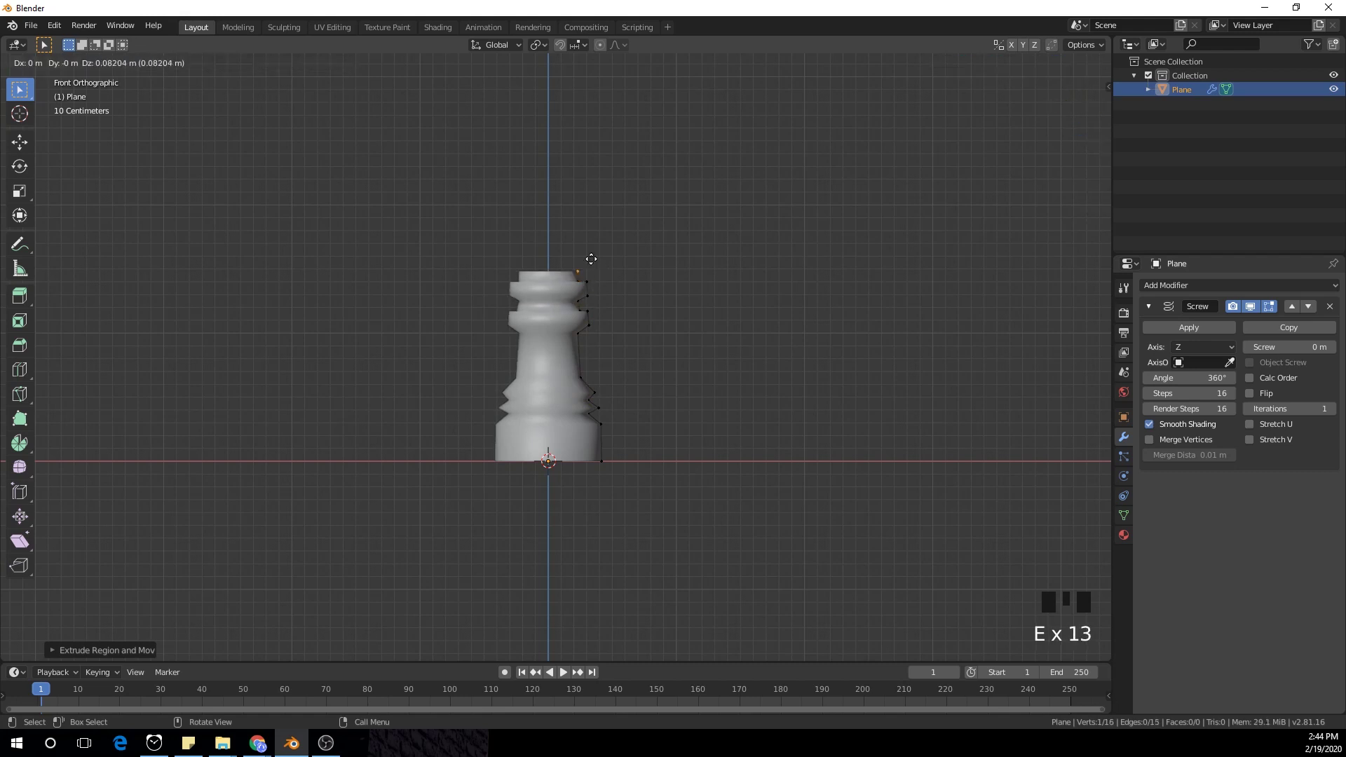
left_click(591, 256)
Step: Extrude the upper stem about 0.46 m up, add a small protruding ring, and continue about 0.24 m above it
scroll(590, 255, "down", 1)
middle_click_drag(589, 255, 615, 365, "shift")
scroll(603, 398, "up", 1)
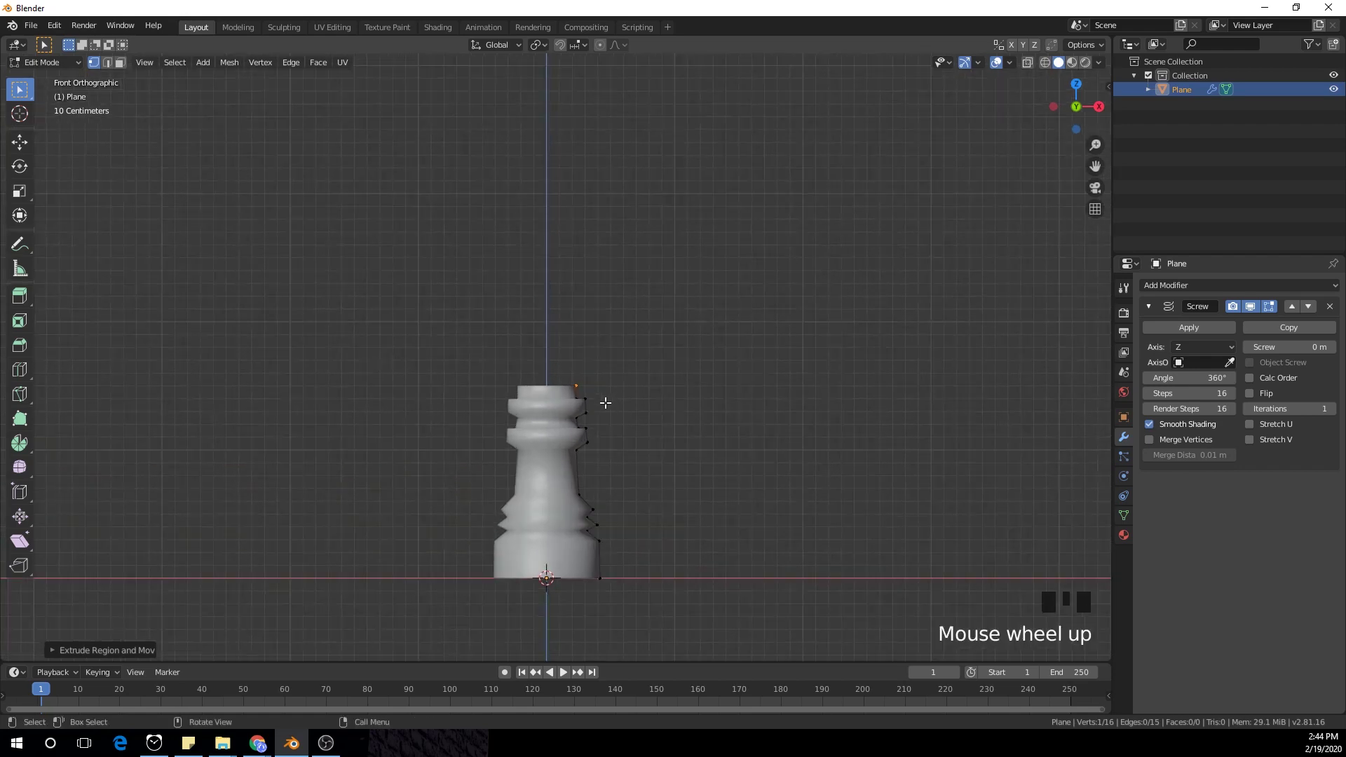
middle_click_drag(622, 418, 657, 391, "shift")
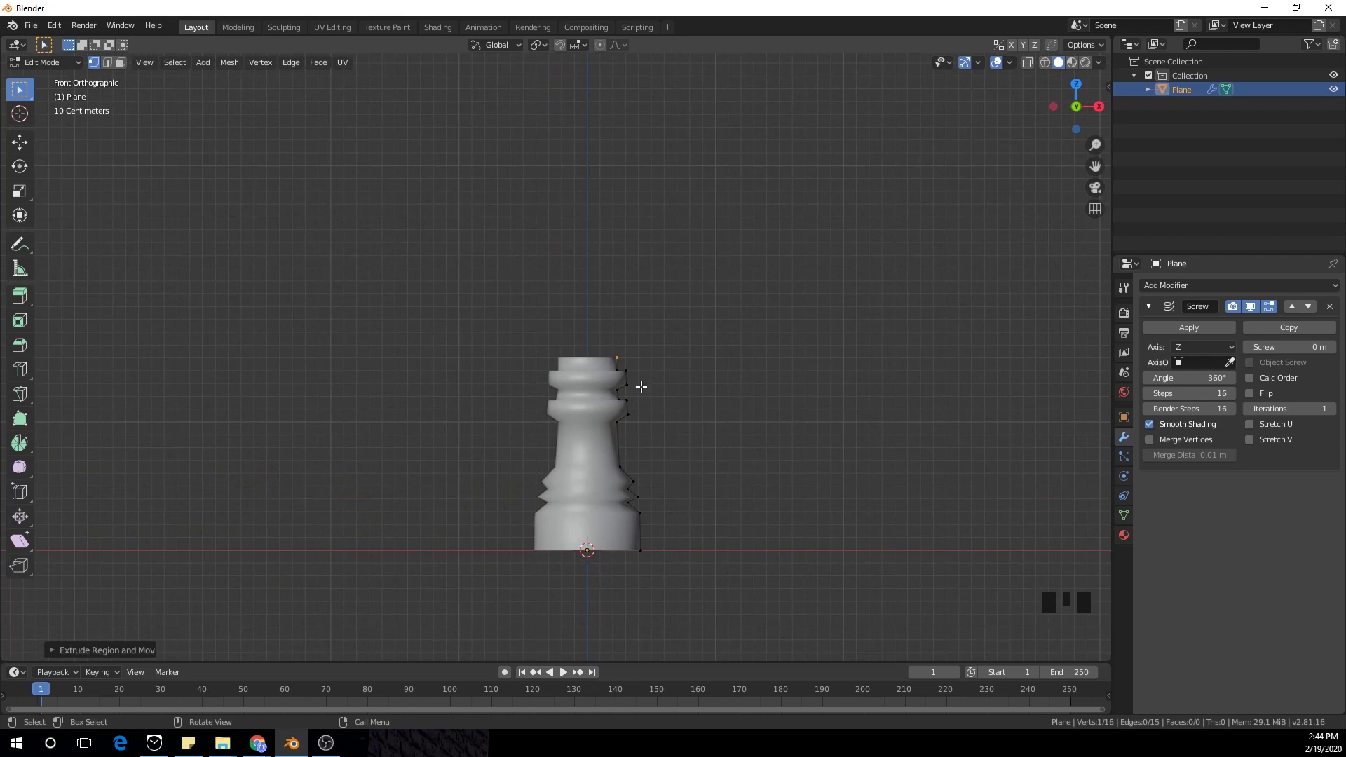
scroll(654, 408, "down", 1)
middle_click_drag(685, 358, 622, 406, "shift")
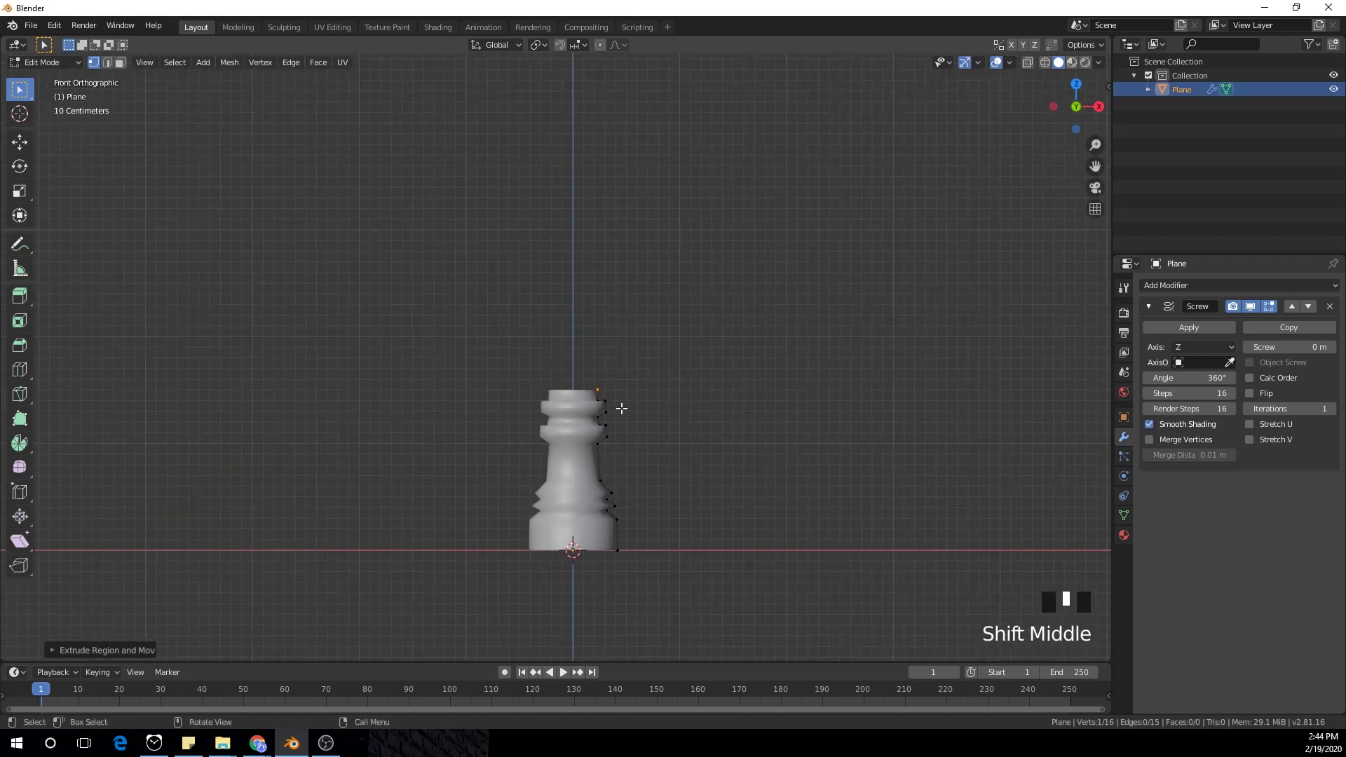
key("e")
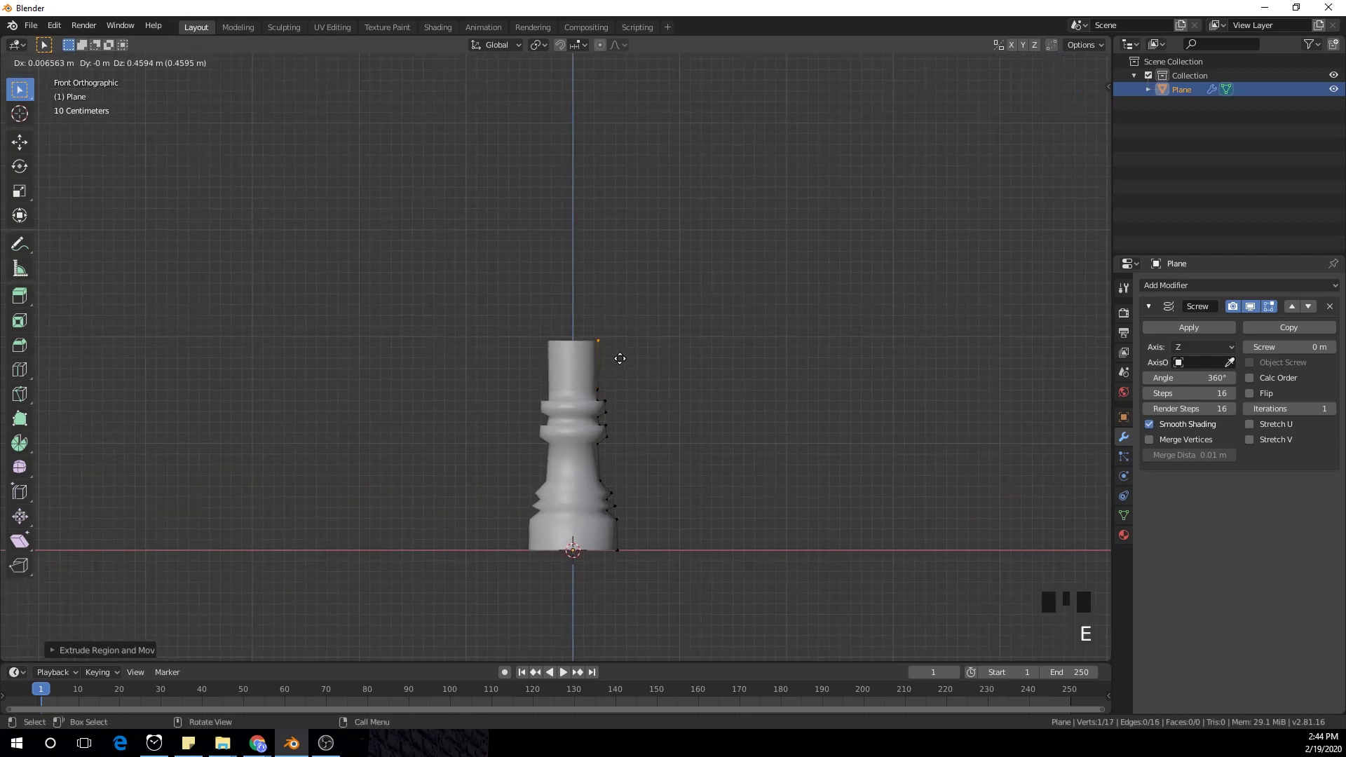
left_click(618, 358)
key("e")
left_click(626, 351)
key("e")
left_click(622, 345)
key("e")
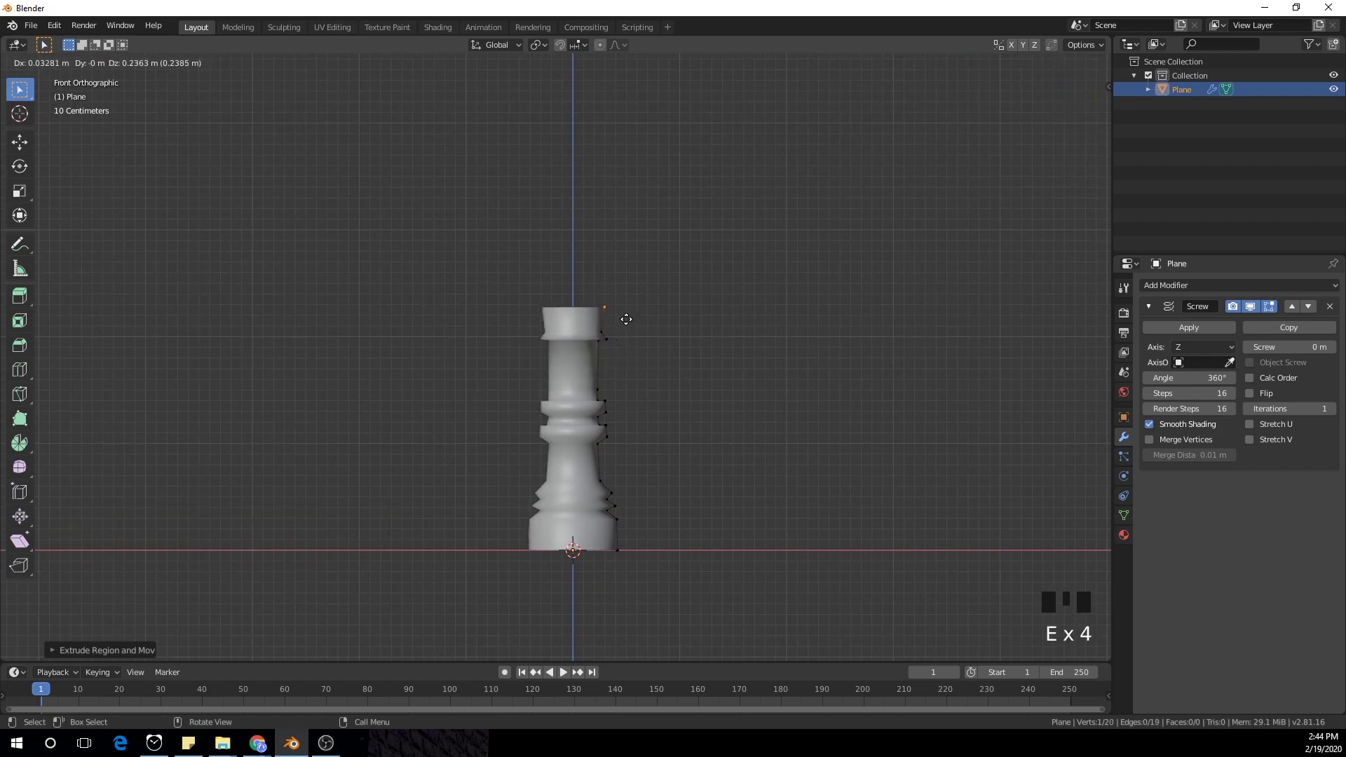
left_click(626, 315)
Step: Extrude the profile outward and up to form a wide bowl with a flat, outward-projecting rim
key("e")
left_click(688, 279)
key("e")
left_click(754, 266)
key("e")
left_click(749, 208)
key("e")
left_click(766, 205)
key("e")
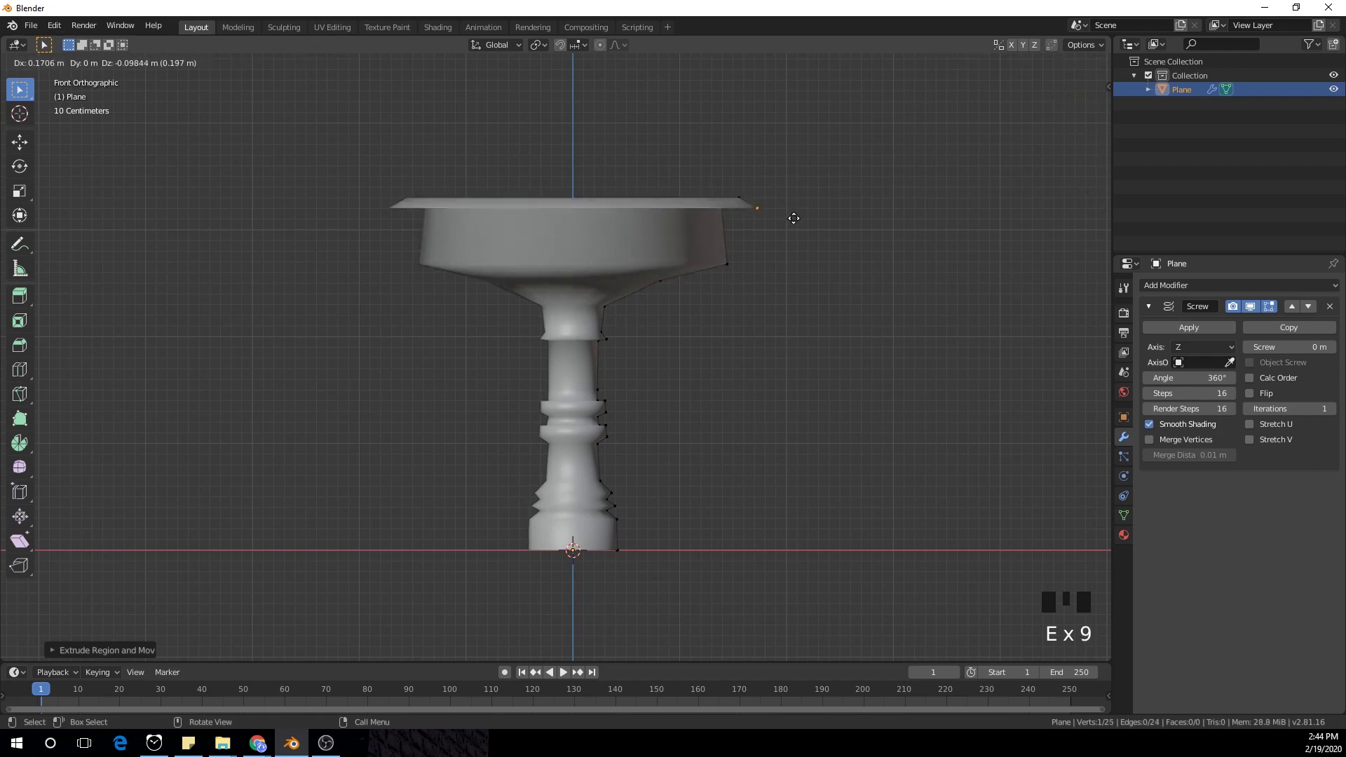
left_click(795, 211)
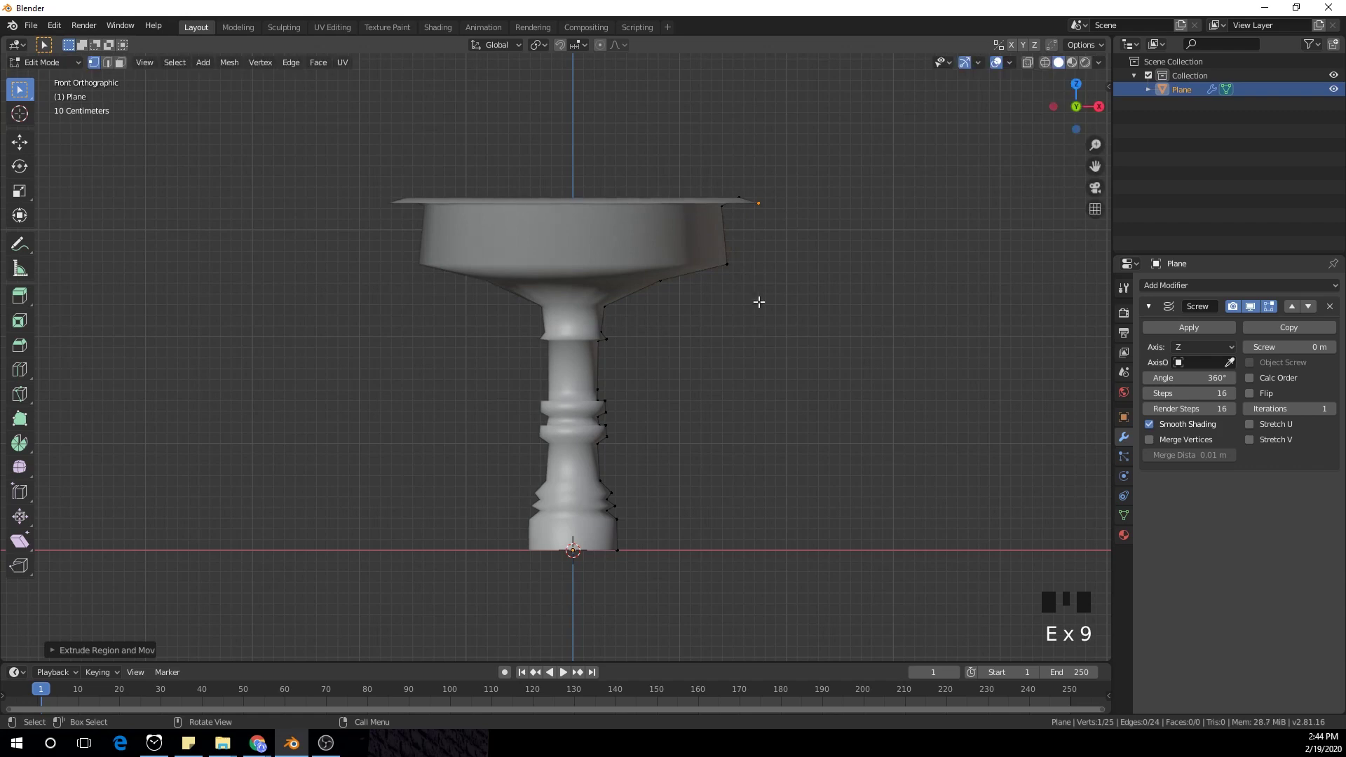
Step: Add Subdivision Surface and Solidify modifiers, and place Solidify above Subdivision Surface in the stack
left_click(1242, 285)
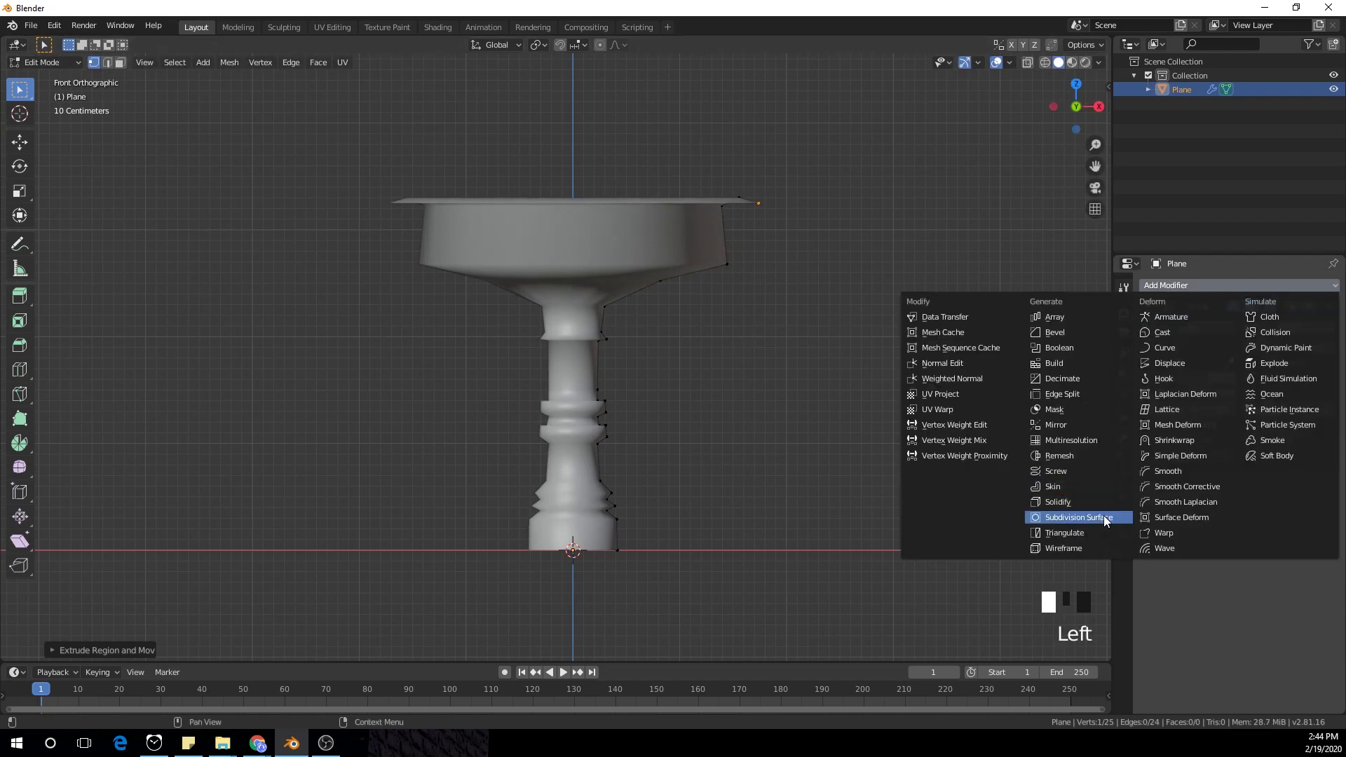
left_click(1102, 517)
left_click(1201, 286)
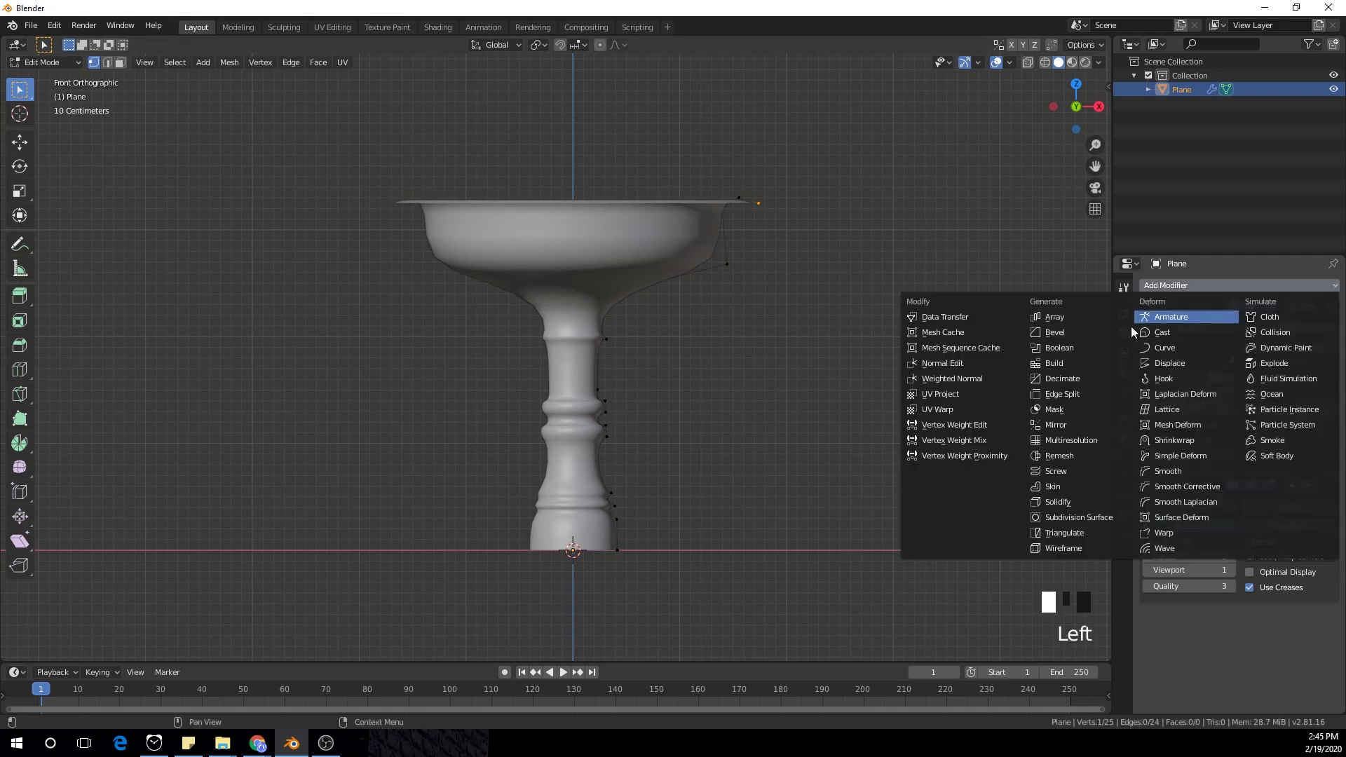
left_click(1083, 499)
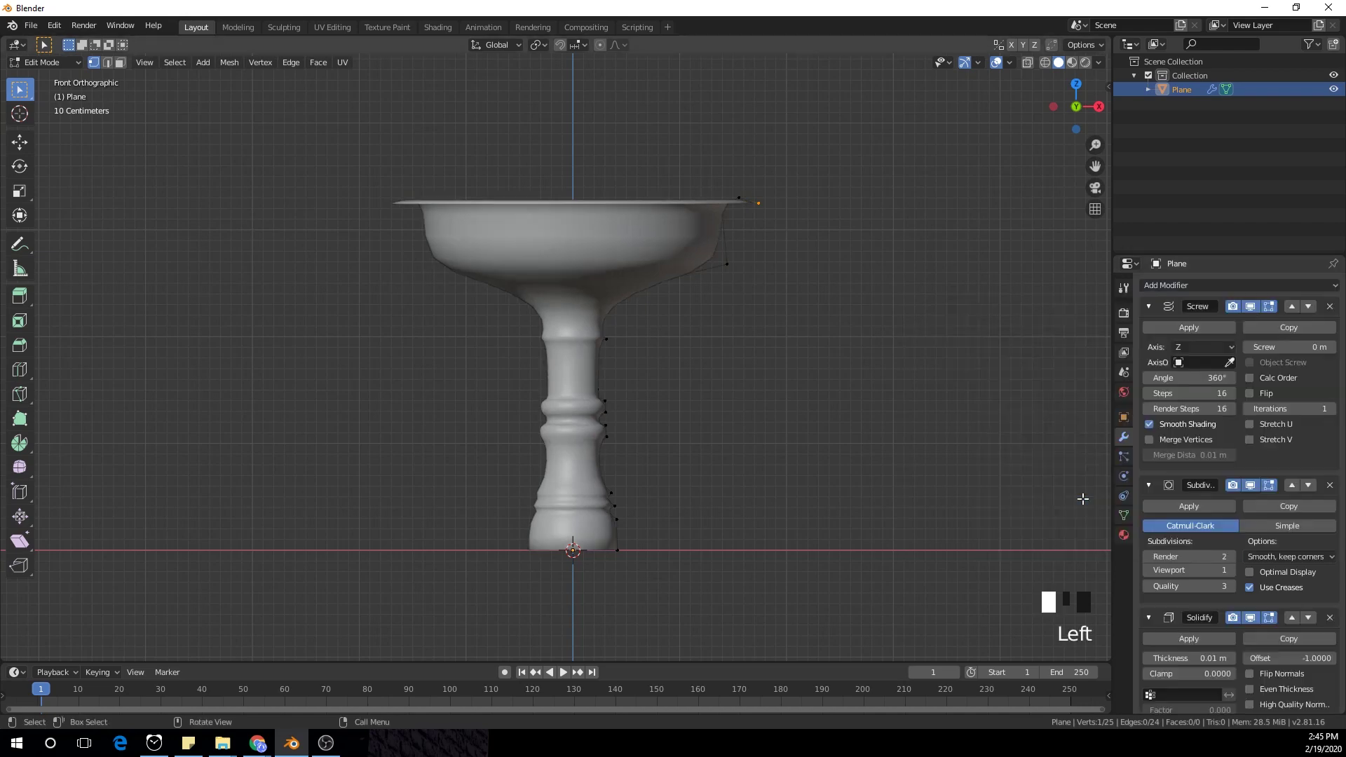
left_click(1291, 617)
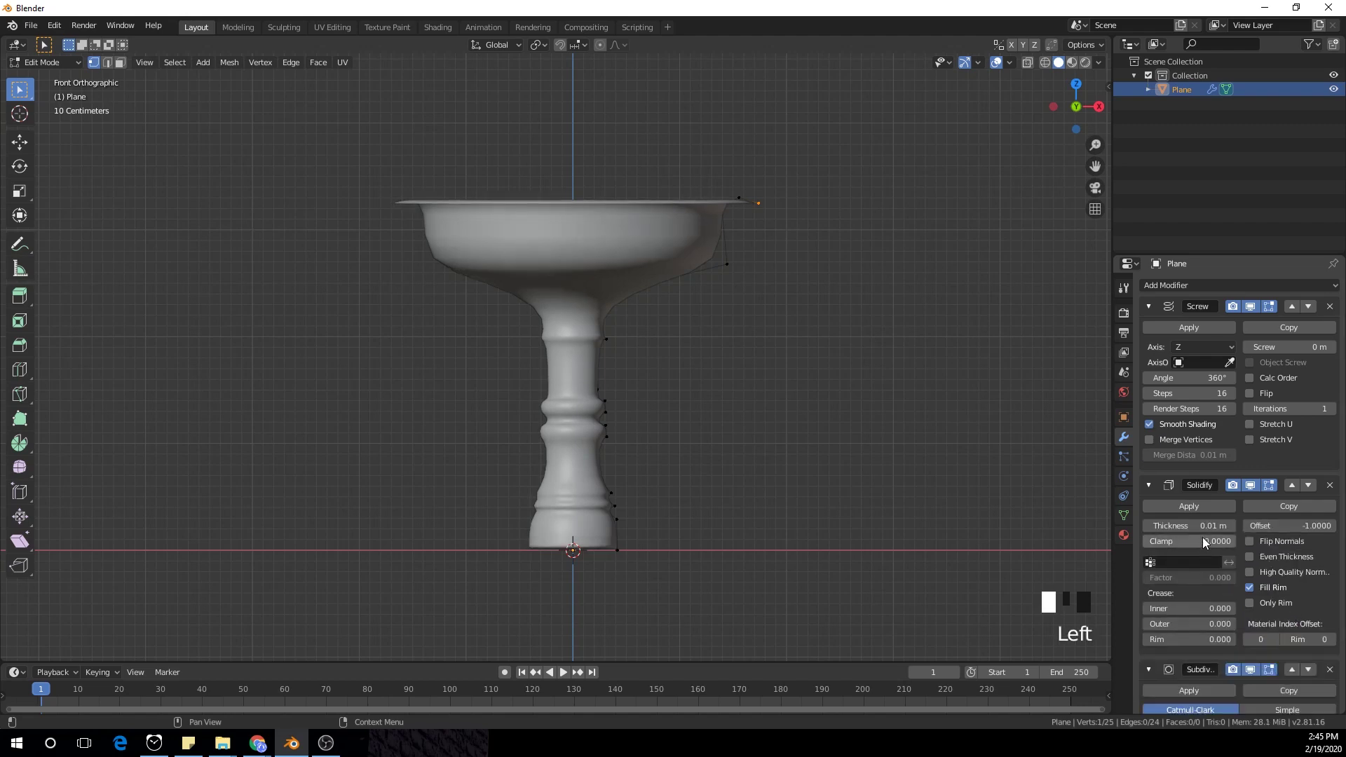
Step: Set the Solidify modifier's thickness to -0.05 m
middle_click_drag(701, 350, 1076, 406)
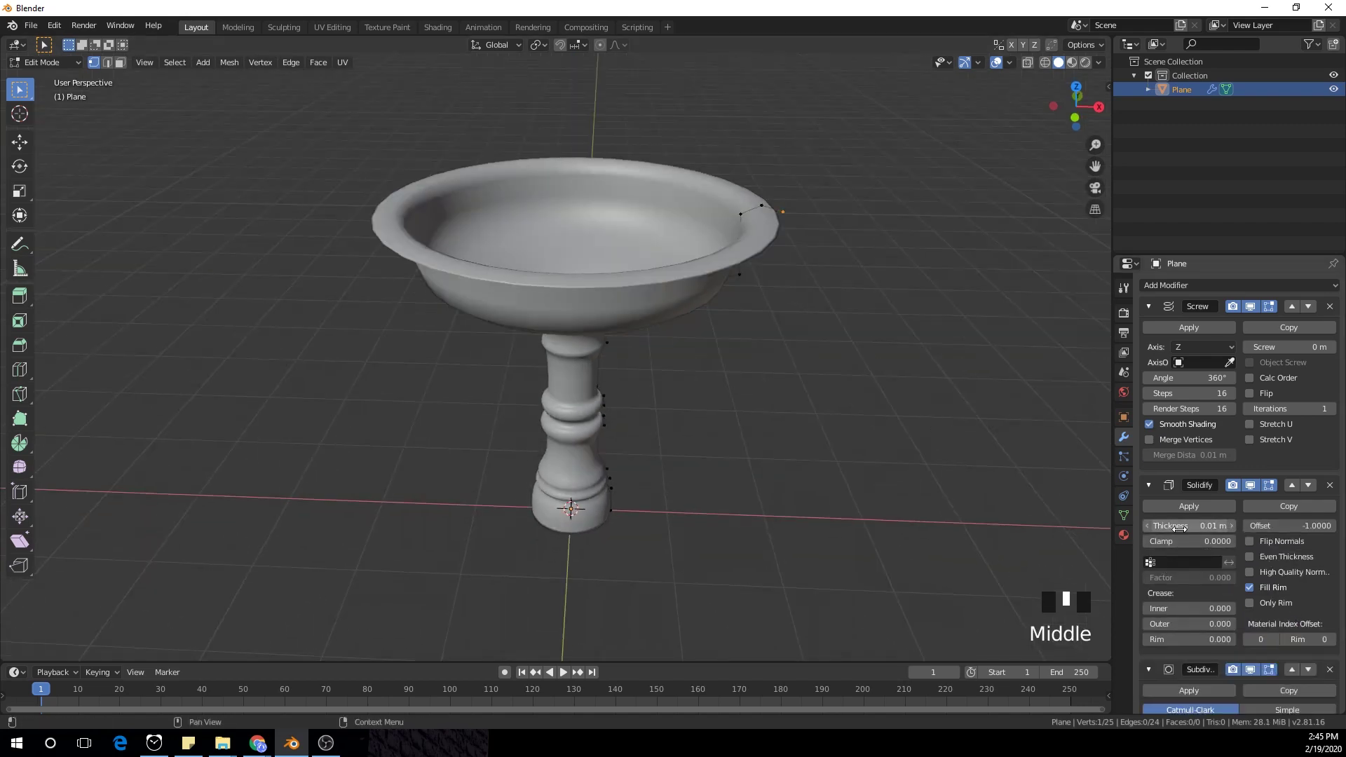
left_click(1202, 525)
mouse_move(1202, 525)
left_mouse_down()
mouse_move(1224, 525)
mouse_move(1126, 525)
left_mouse_up()
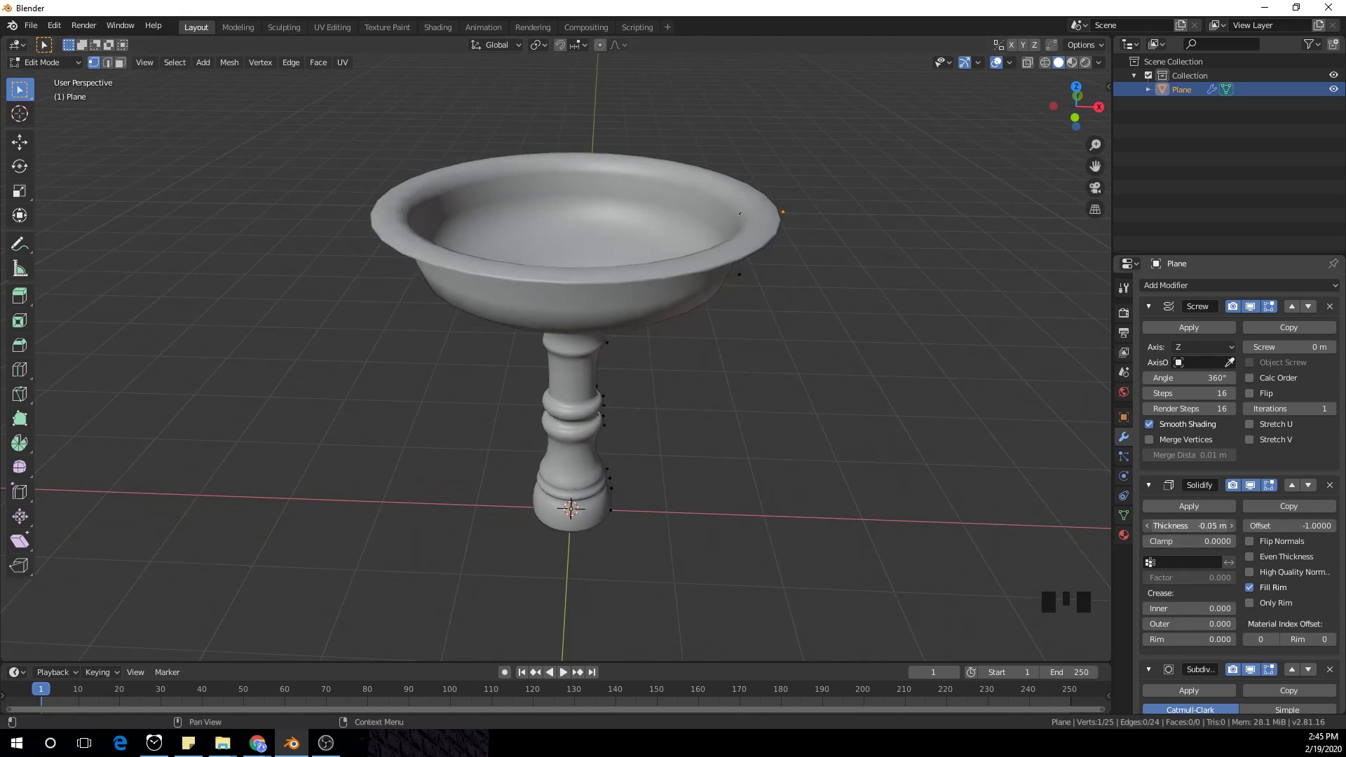
Step: Leave mesh editing and move the finished pedestal bowl up and to the left of the world origin in front view
middle_click_drag(1078, 494, 743, 364)
scroll(823, 309, "up", 3)
scroll(822, 313, "up", 1)
key("KP_1")
scroll(674, 326, "down", 3)
scroll(713, 351, "down", 2)
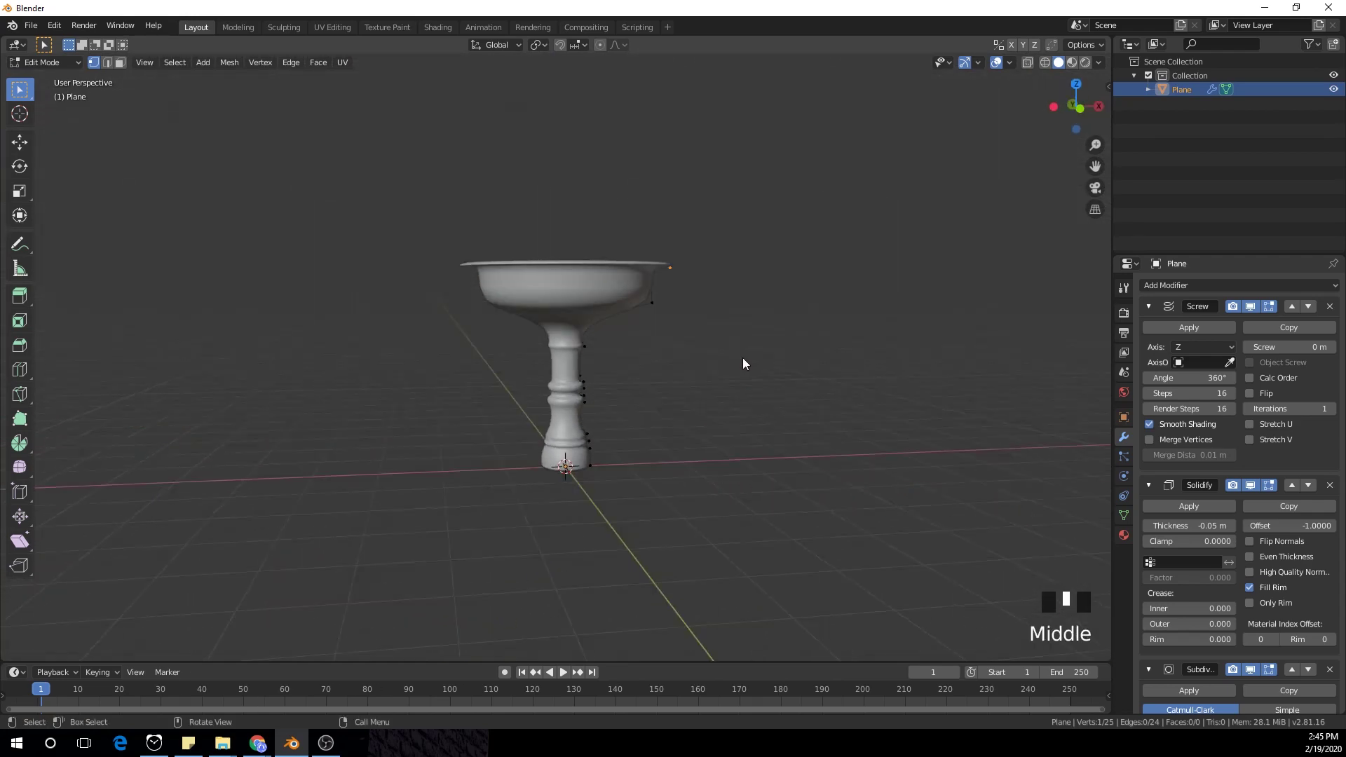
key("KP_1")
scroll(702, 374, "down", 1)
key("Tab")
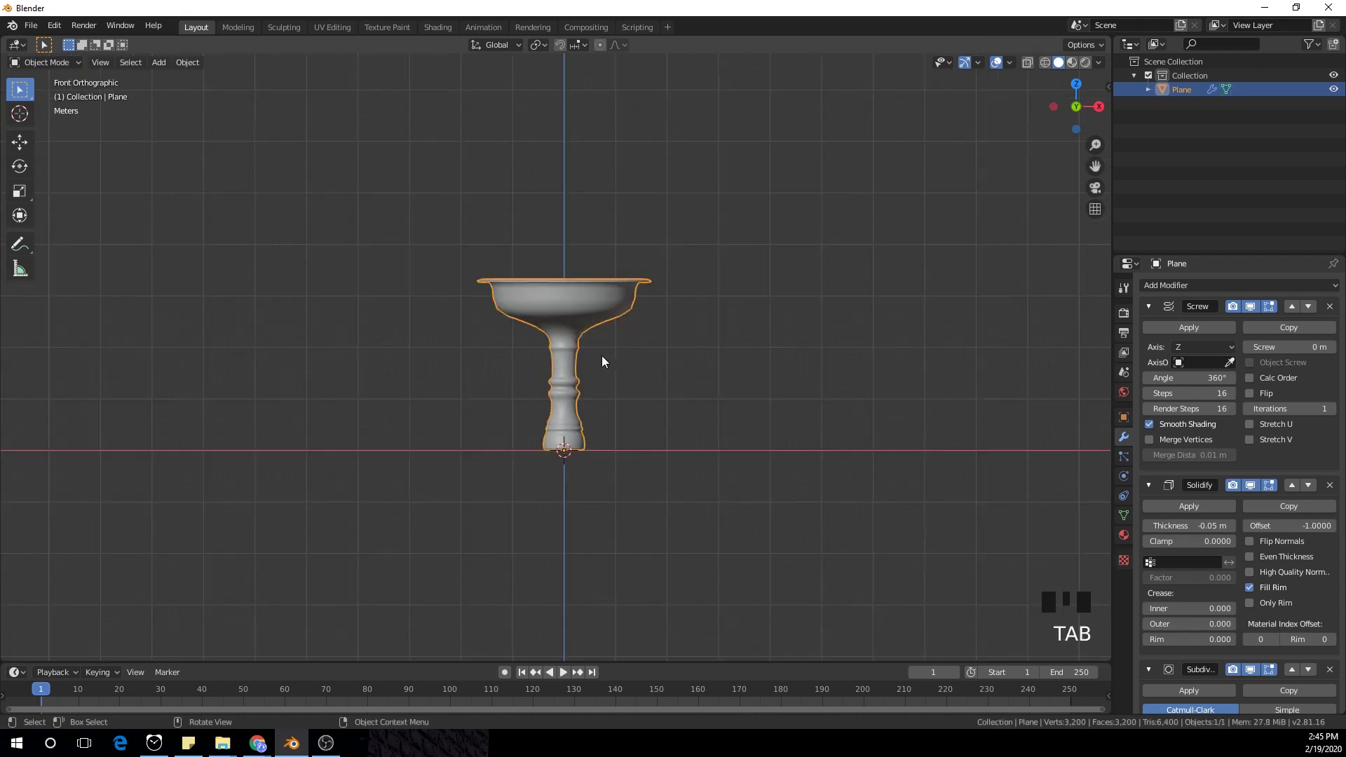
key("g")
left_click(387, 316)
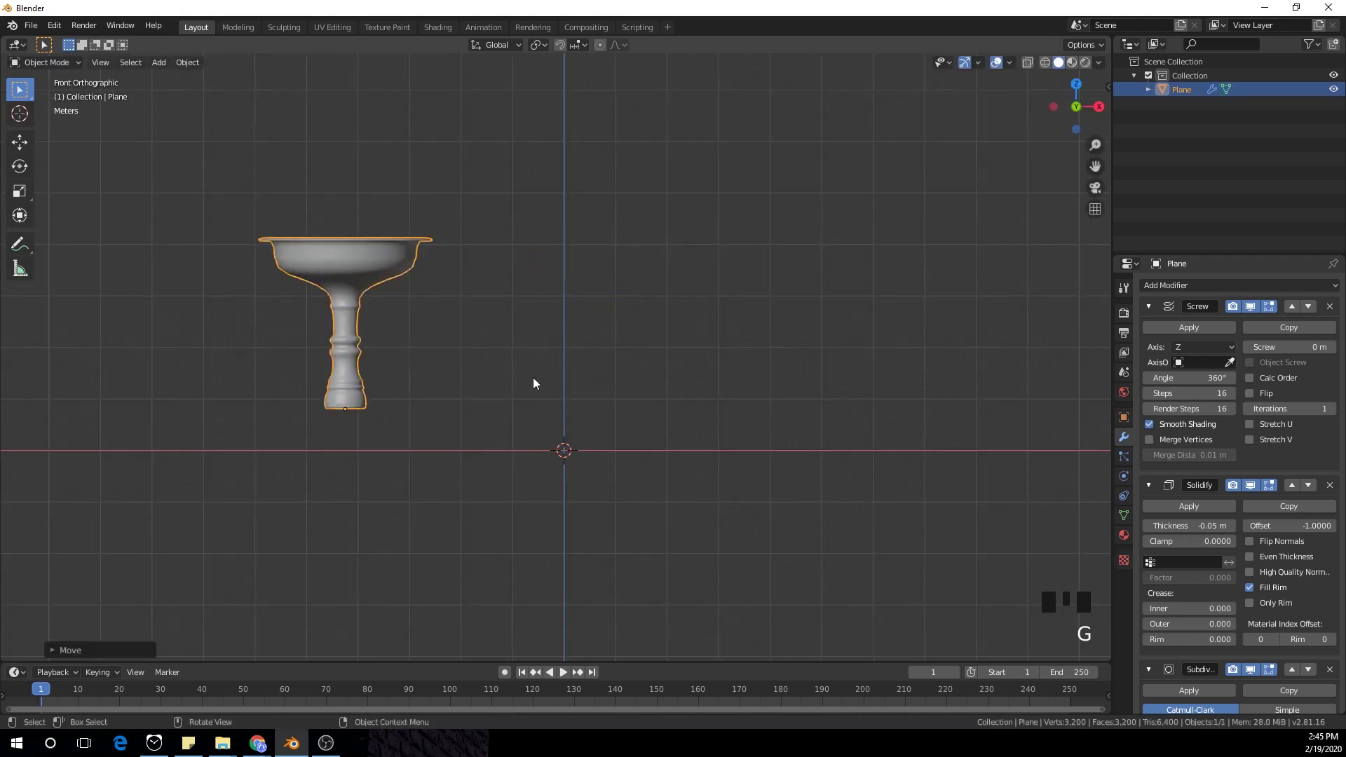
Step: Add a new plane at the origin and merge all its vertices into a single vertex at its centre
key("shift+a")
left_click(775, 410)
middle_click_drag(776, 411, 599, 404)
key("Tab")
key("alt+m")
left_click(707, 412)
key("KP_1")
scroll(641, 418, "up", 2)
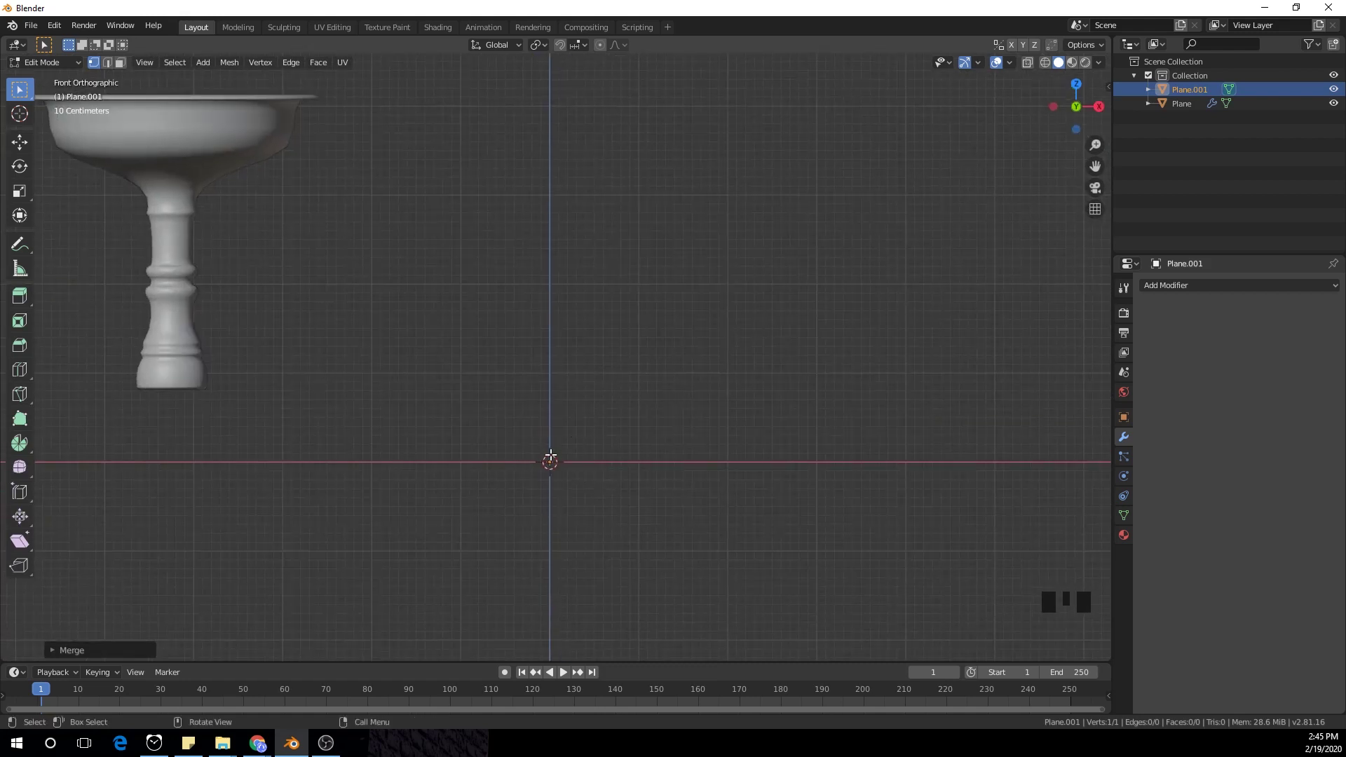
Step: Move the merged vertex a short distance to the right of the origin, close to the X axis
key("g")
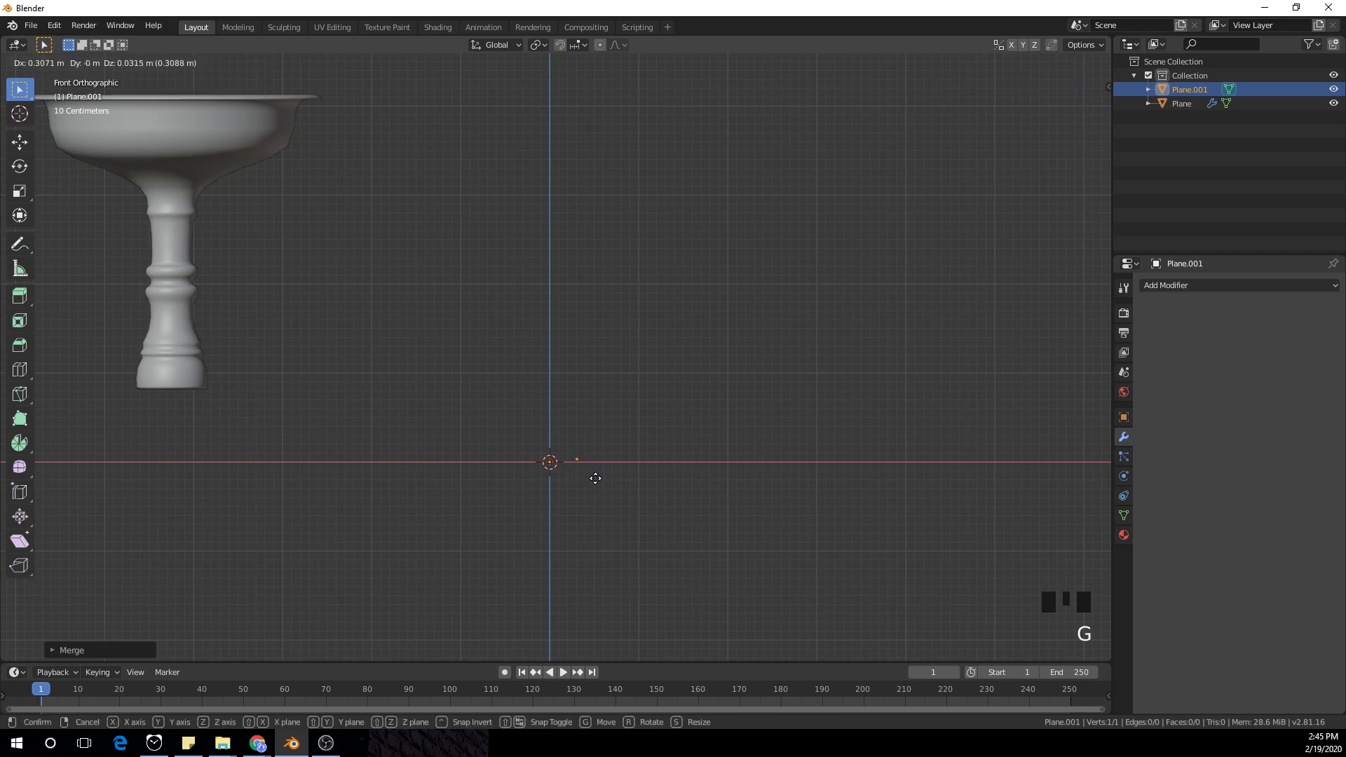
left_click(588, 480)
scroll(598, 472, "up", 2)
middle_click_drag(598, 472, 613, 499, "shift")
scroll(614, 500, "down", 2)
scroll(614, 500, "down", 1)
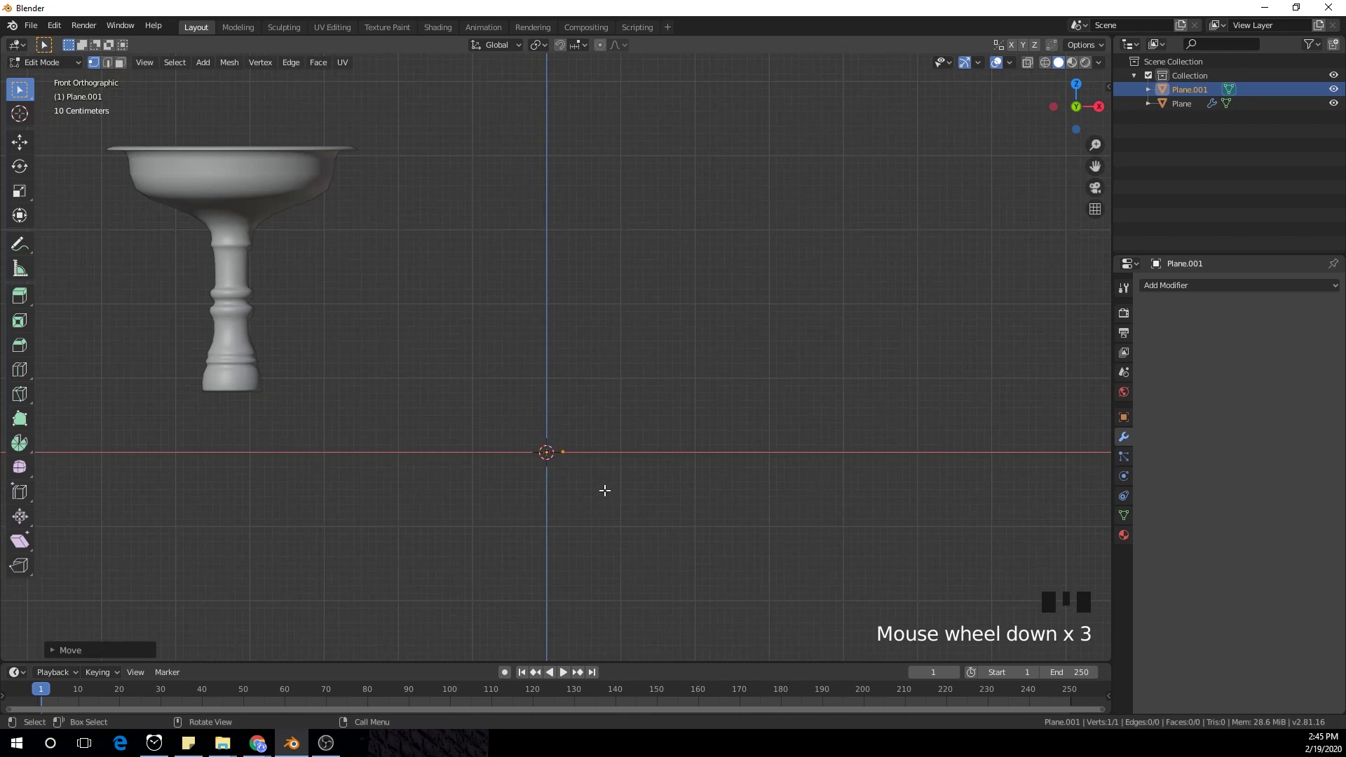
Step: Extrude a vase profile from the vertex: diagonally out and up, back in toward the axis, and a short flared lip
key("e")
left_click(682, 420)
key("e")
left_click(607, 350)
key("e")
left_click(620, 339)
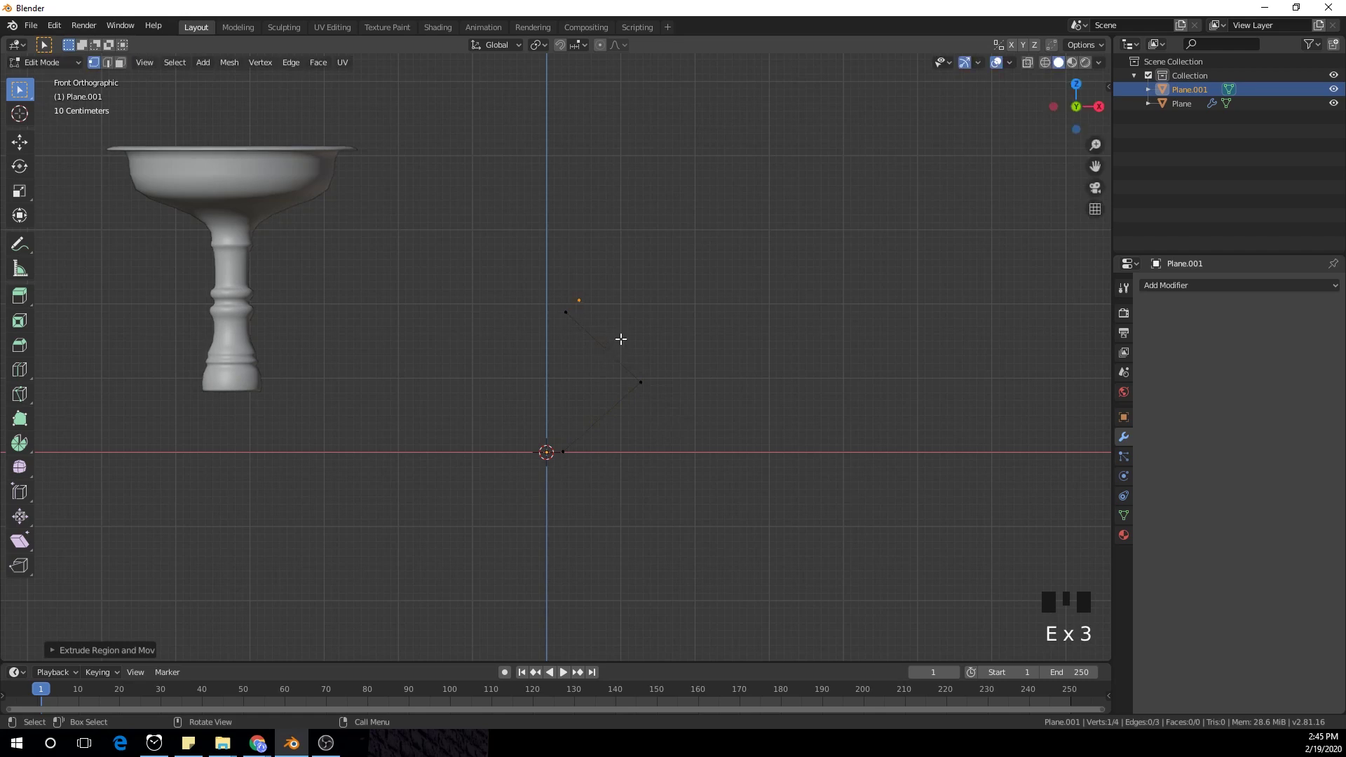
Step: Subdivide the upper slanted segment of the profile three times into eight parts
left_click(568, 314)
left_click(640, 381, "shift")
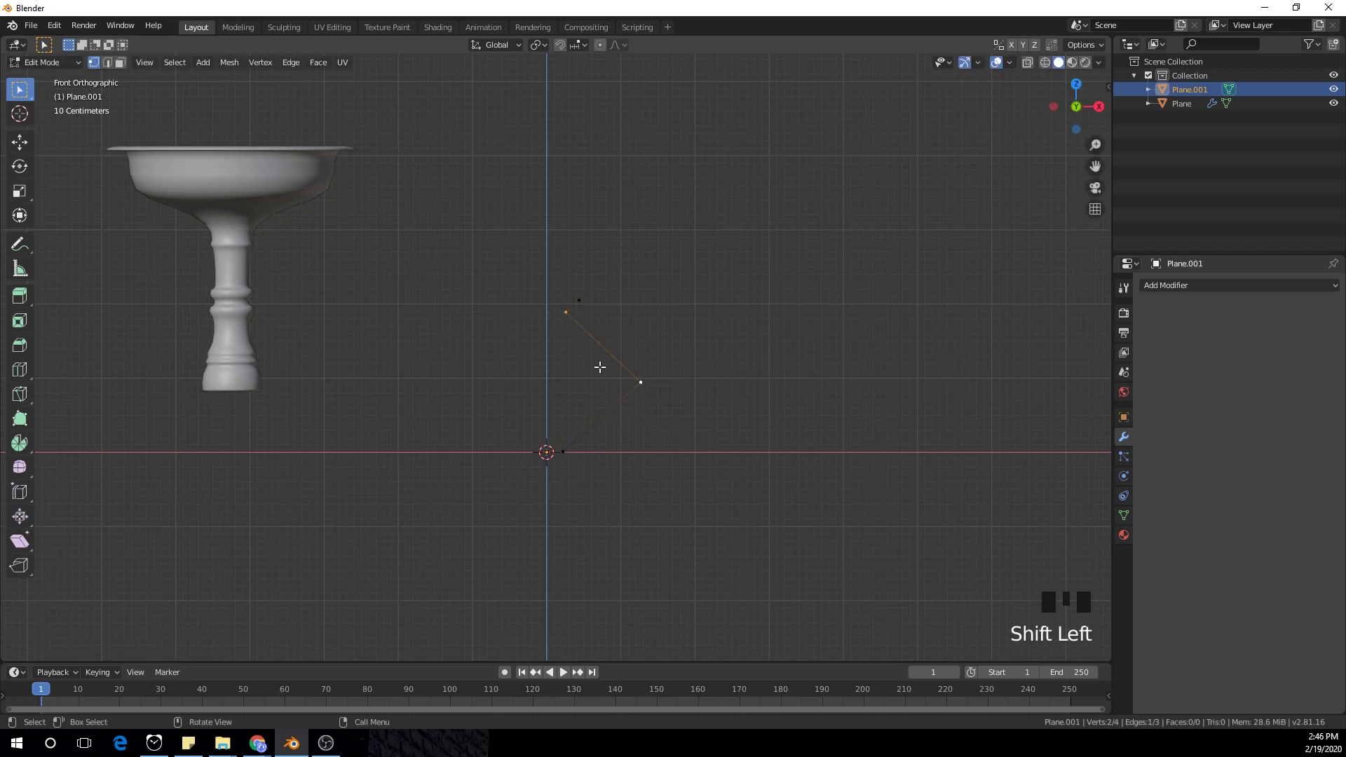
right_click(751, 314)
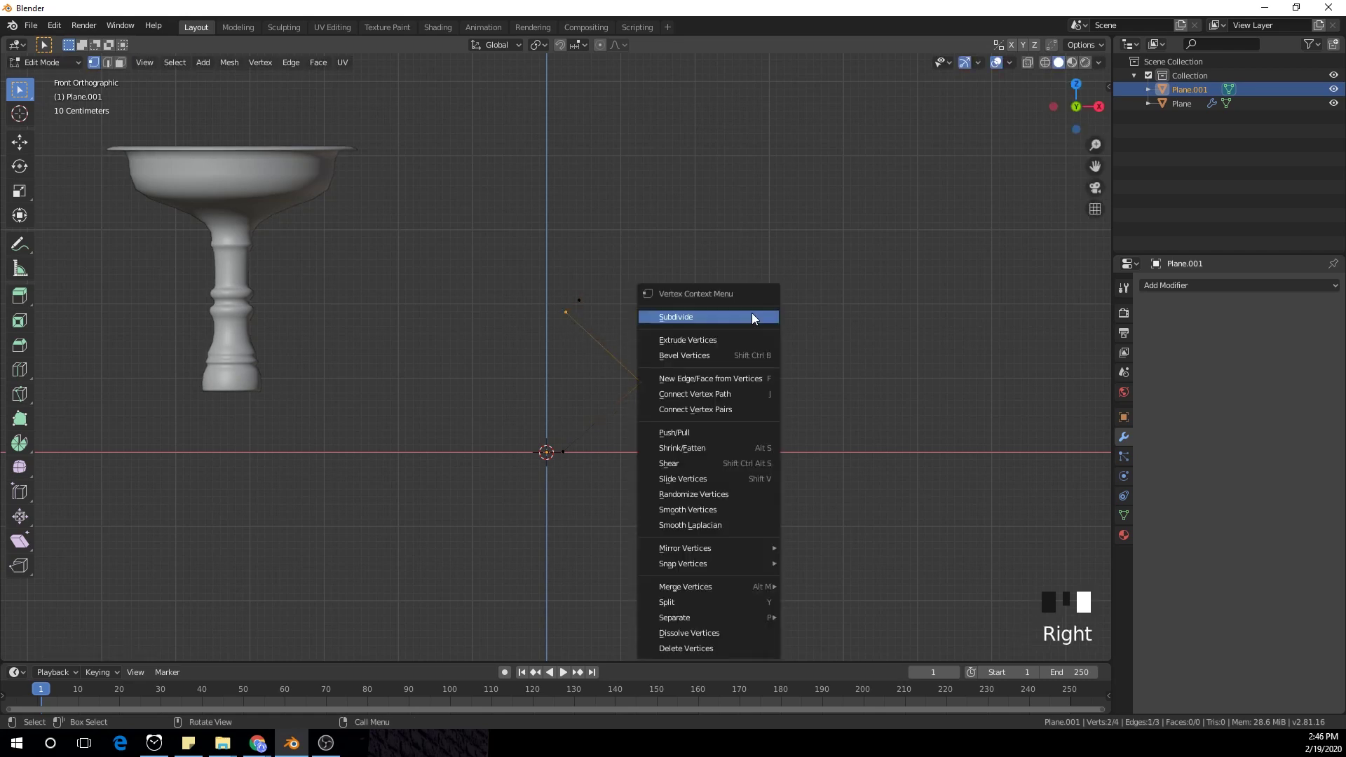
right_click(752, 313)
right_click(751, 313)
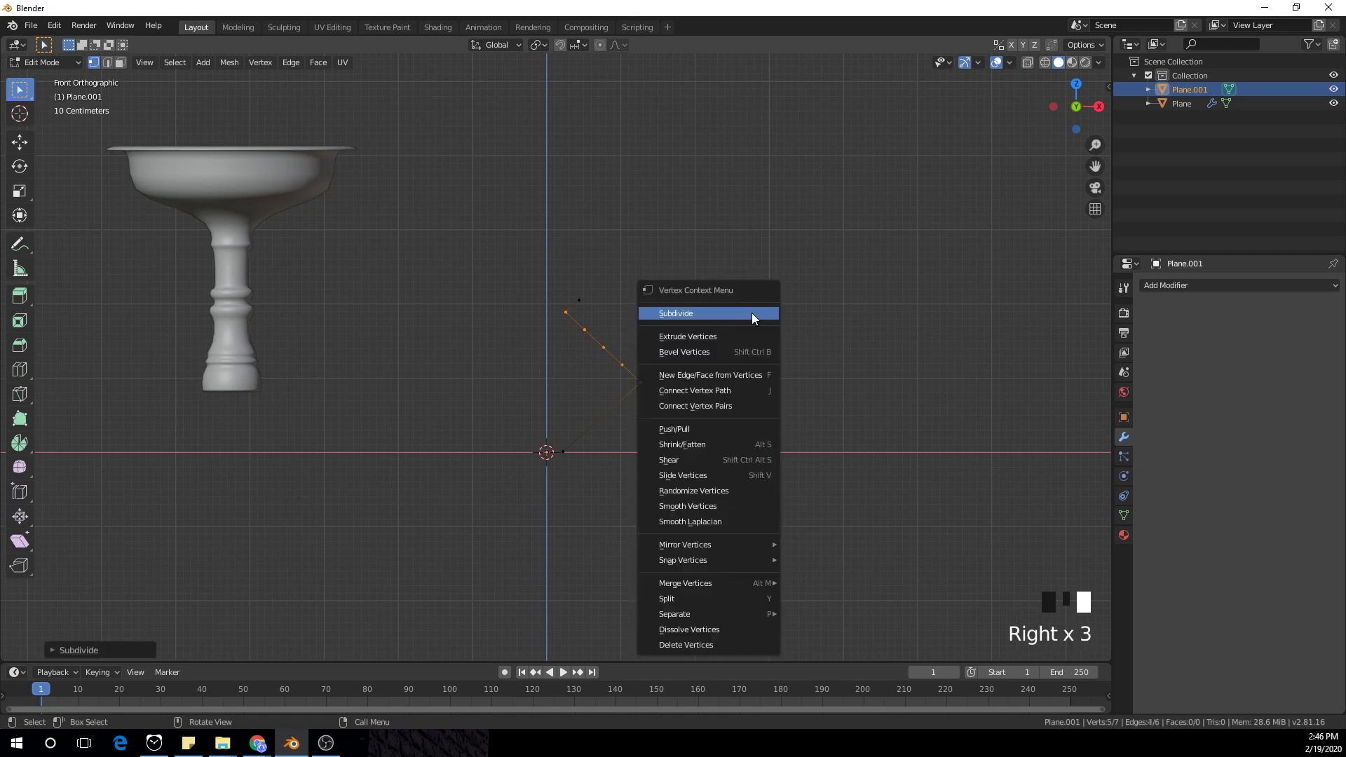
left_click(753, 315)
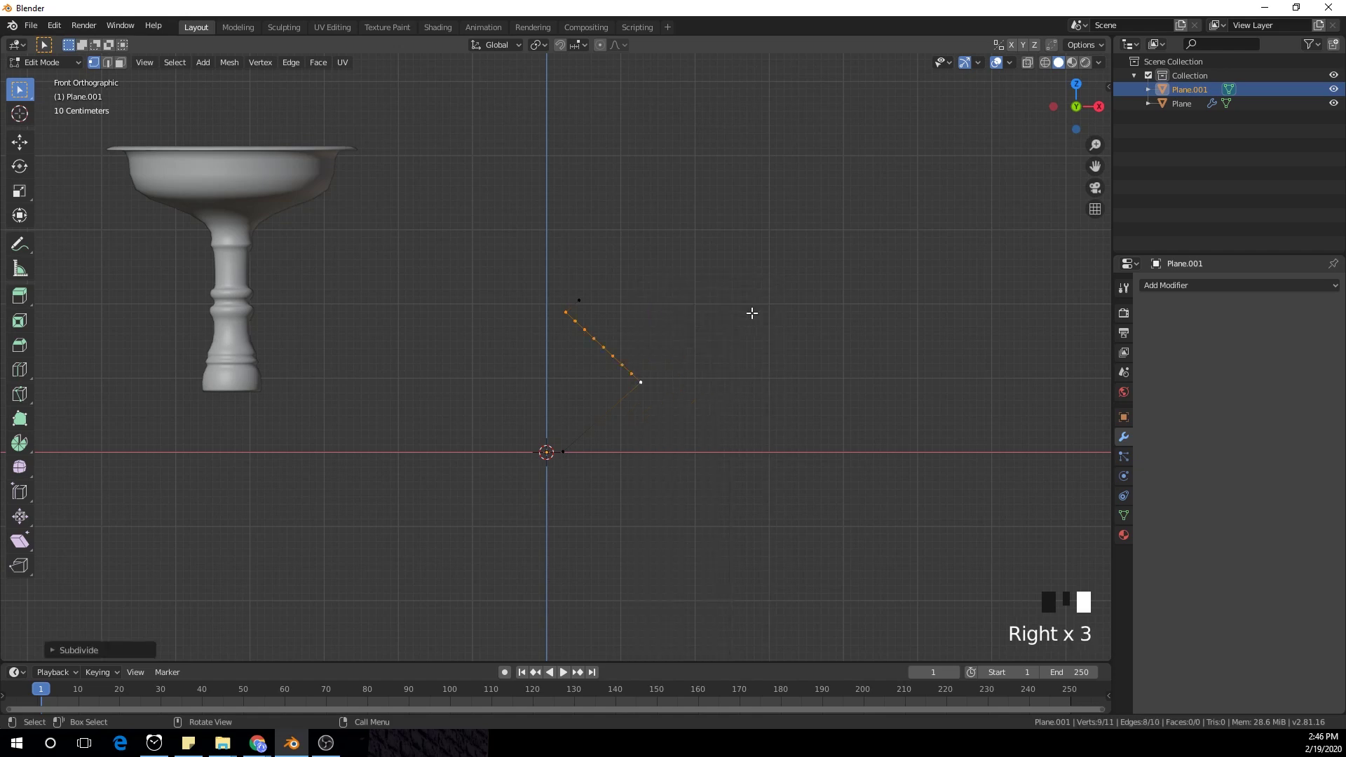
Step: Subdivide the lower slanted segment of the profile three times into eight parts, and clear the selection
left_click(634, 412)
left_click(571, 453, "shift")
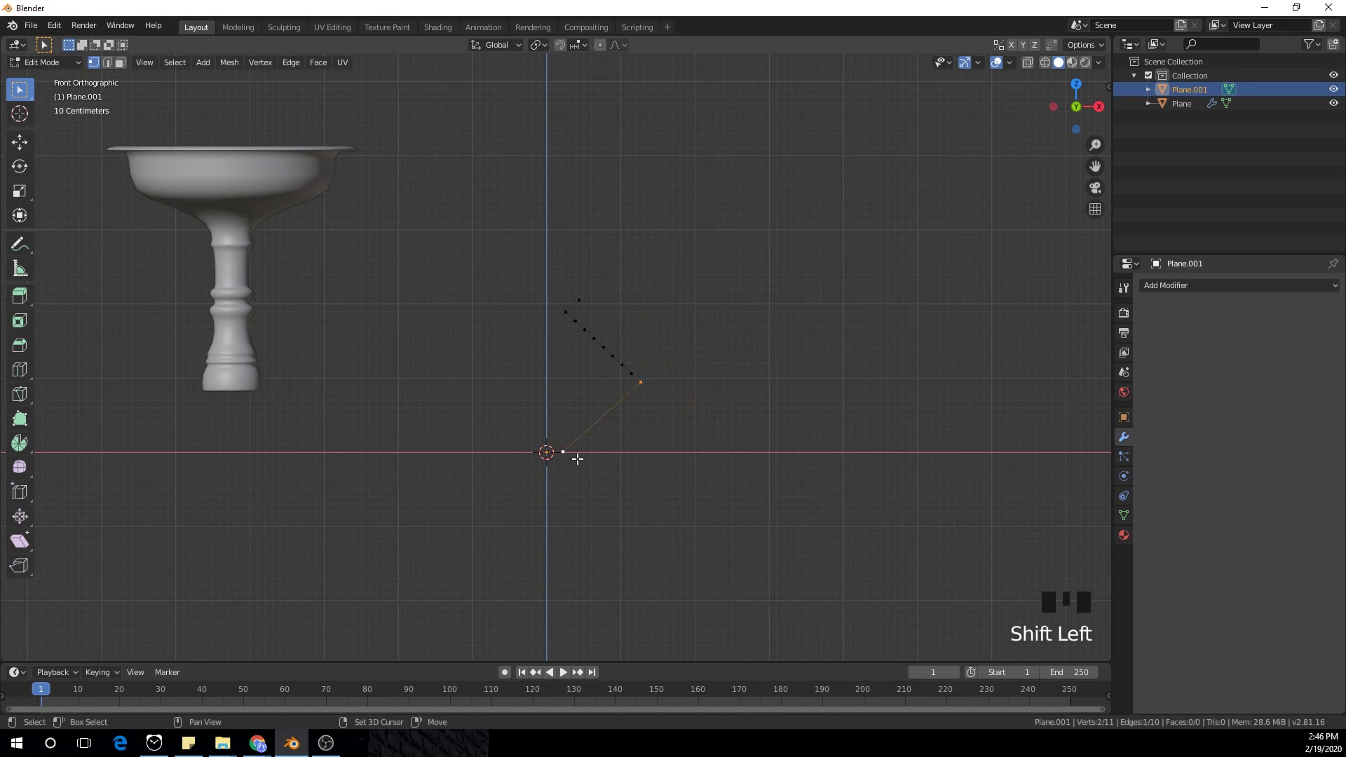
right_click(838, 366)
right_click(841, 368)
left_click(839, 366)
right_click(839, 363)
left_click(838, 365)
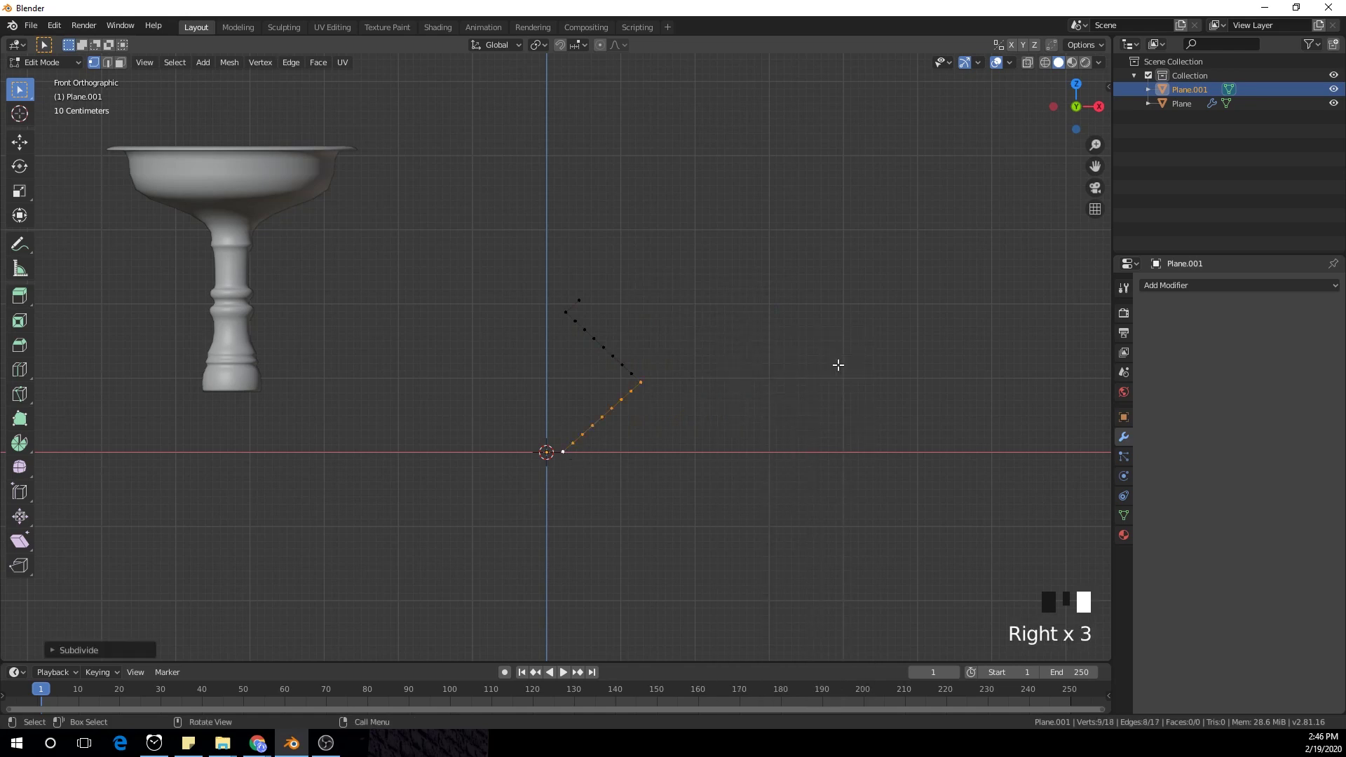
left_click(838, 365)
Step: Select every second vertex along both slanted segments, move them about 0.2 m inward along X, and return to Object Mode
scroll(604, 338, "up", 1)
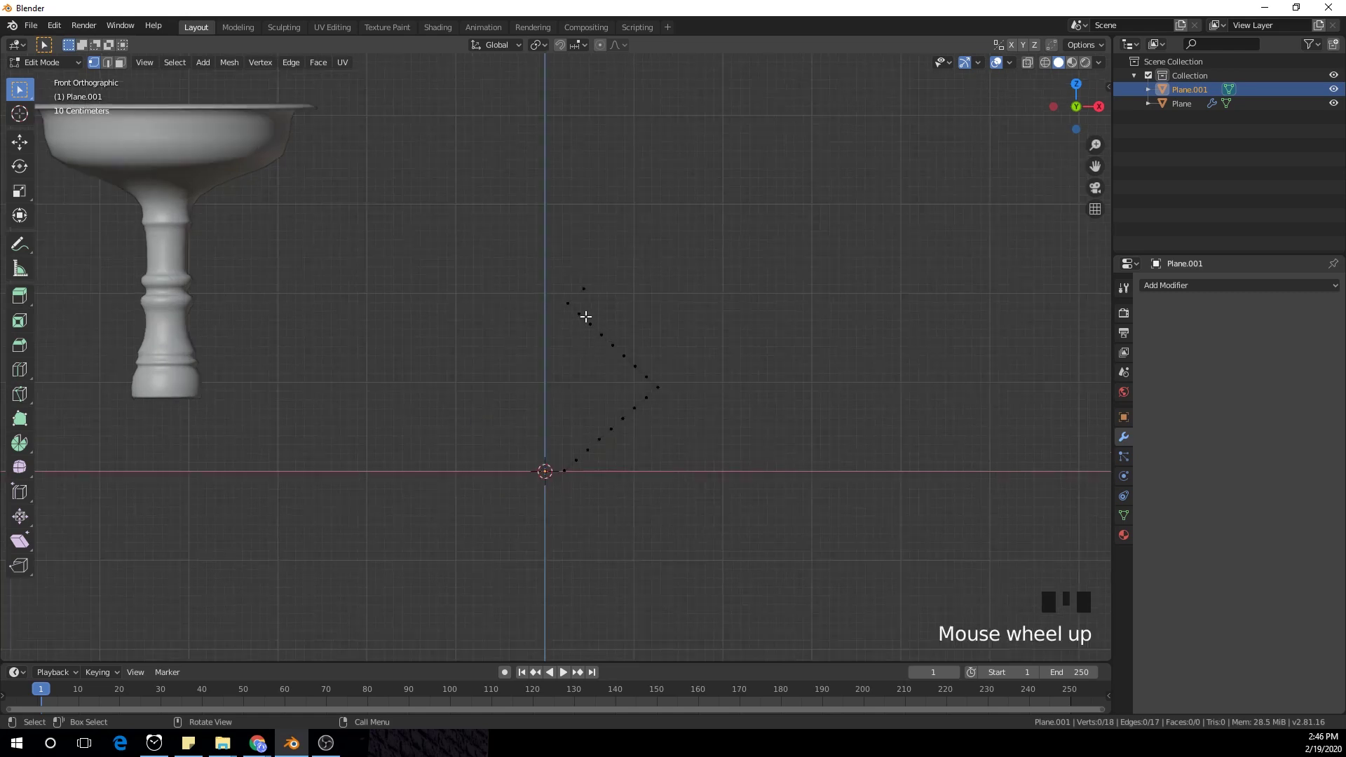
left_click(580, 316)
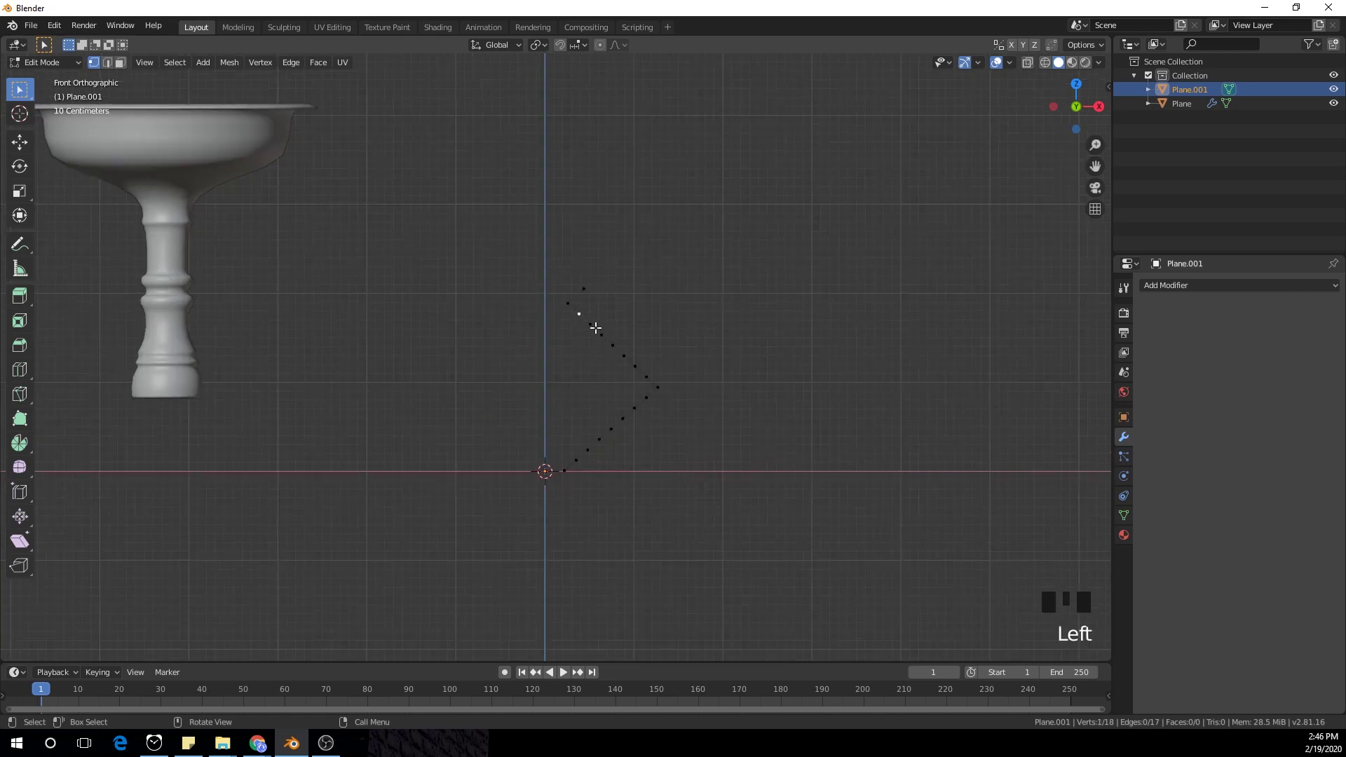
left_click(599, 330, "shift")
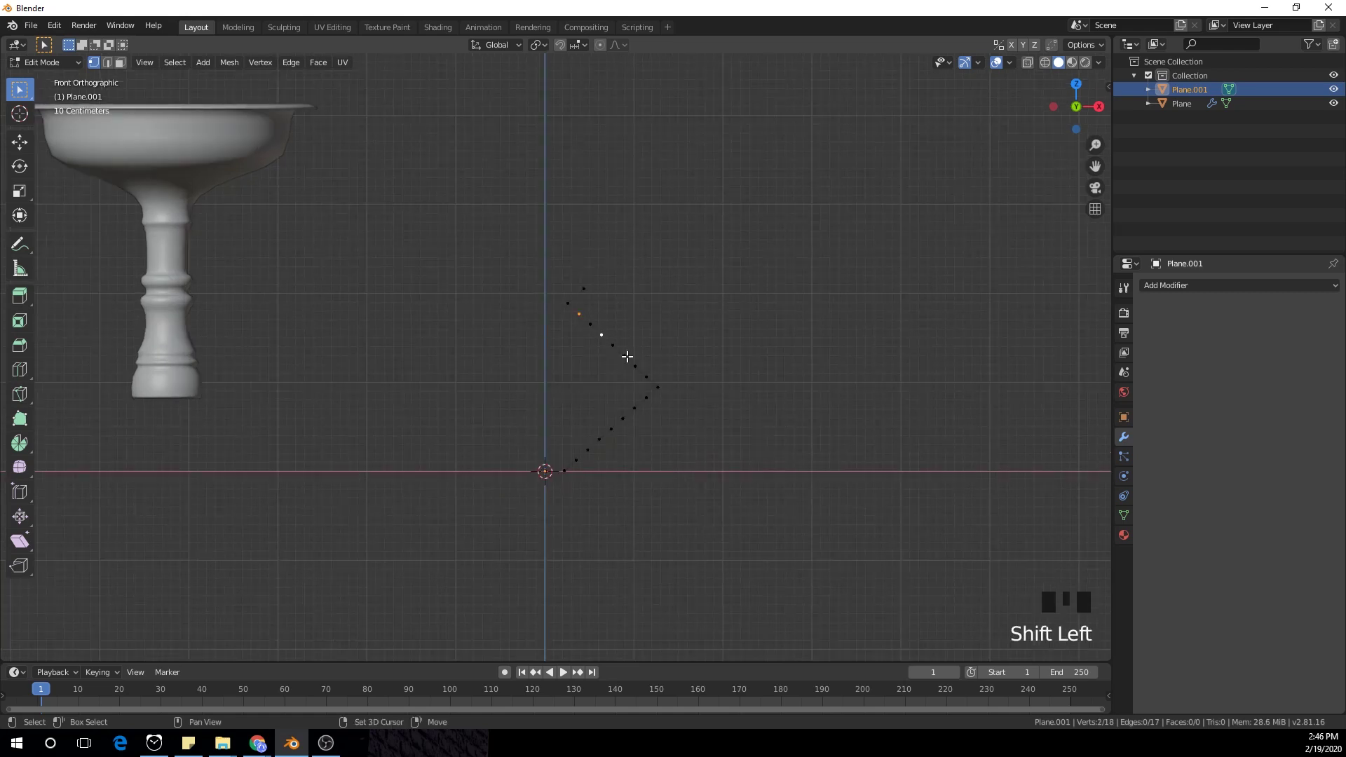
left_click(627, 357, "shift")
left_click(644, 373, "shift")
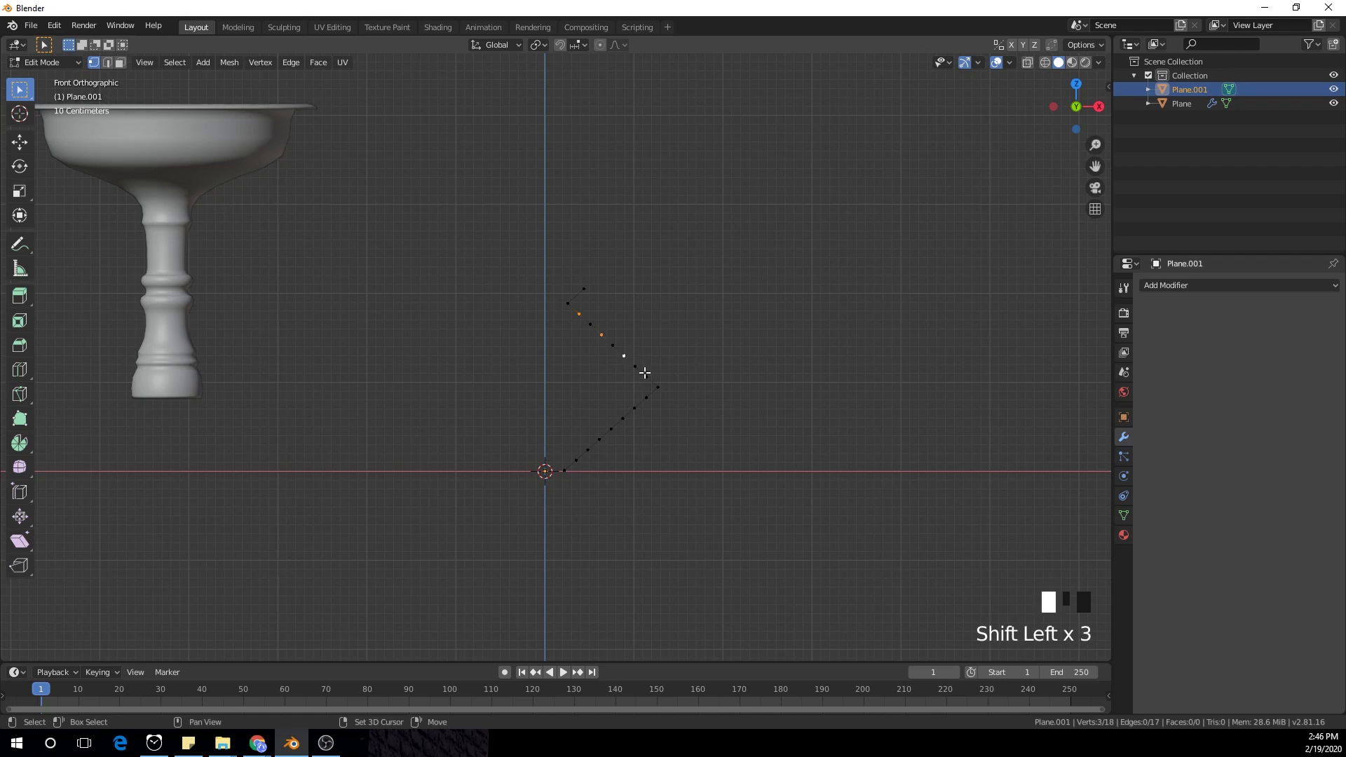
left_click(648, 396, "shift")
left_click(579, 461, "shift")
key("g")
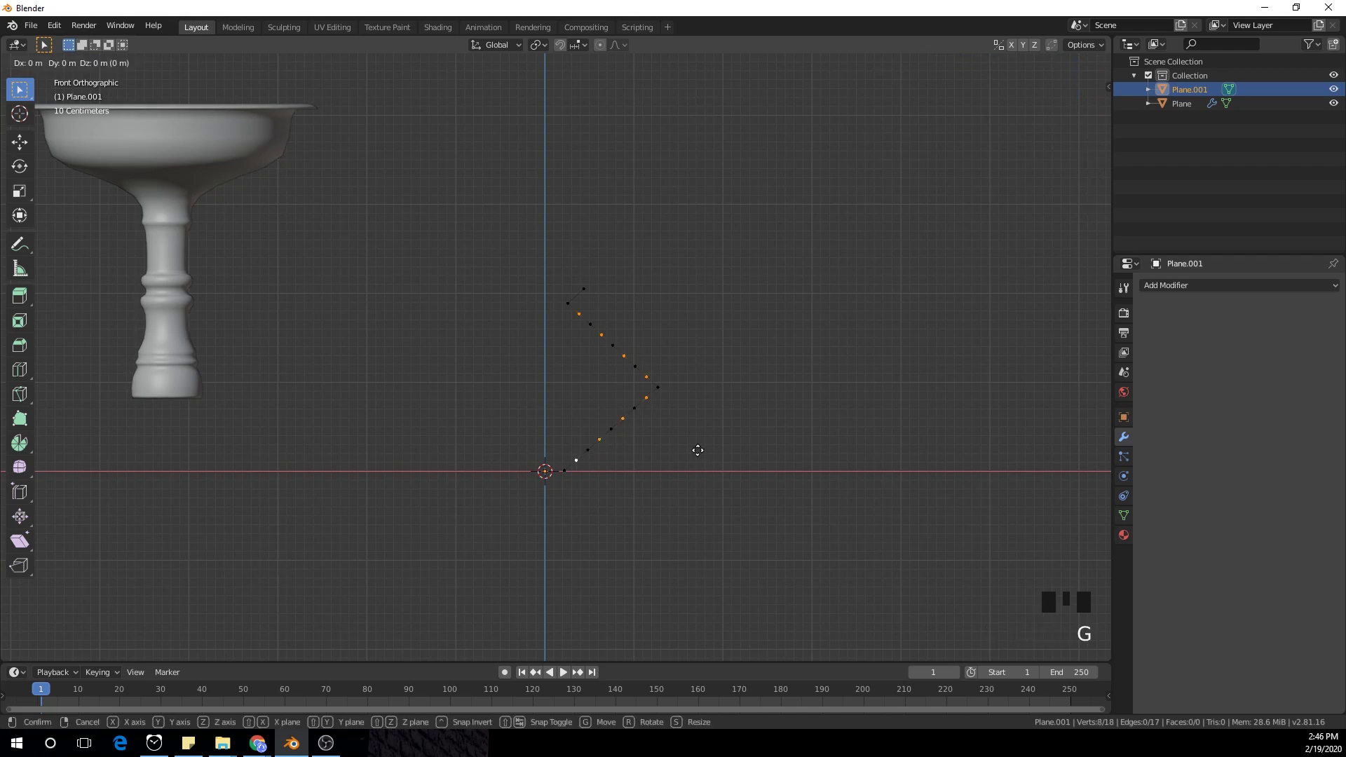
key("x")
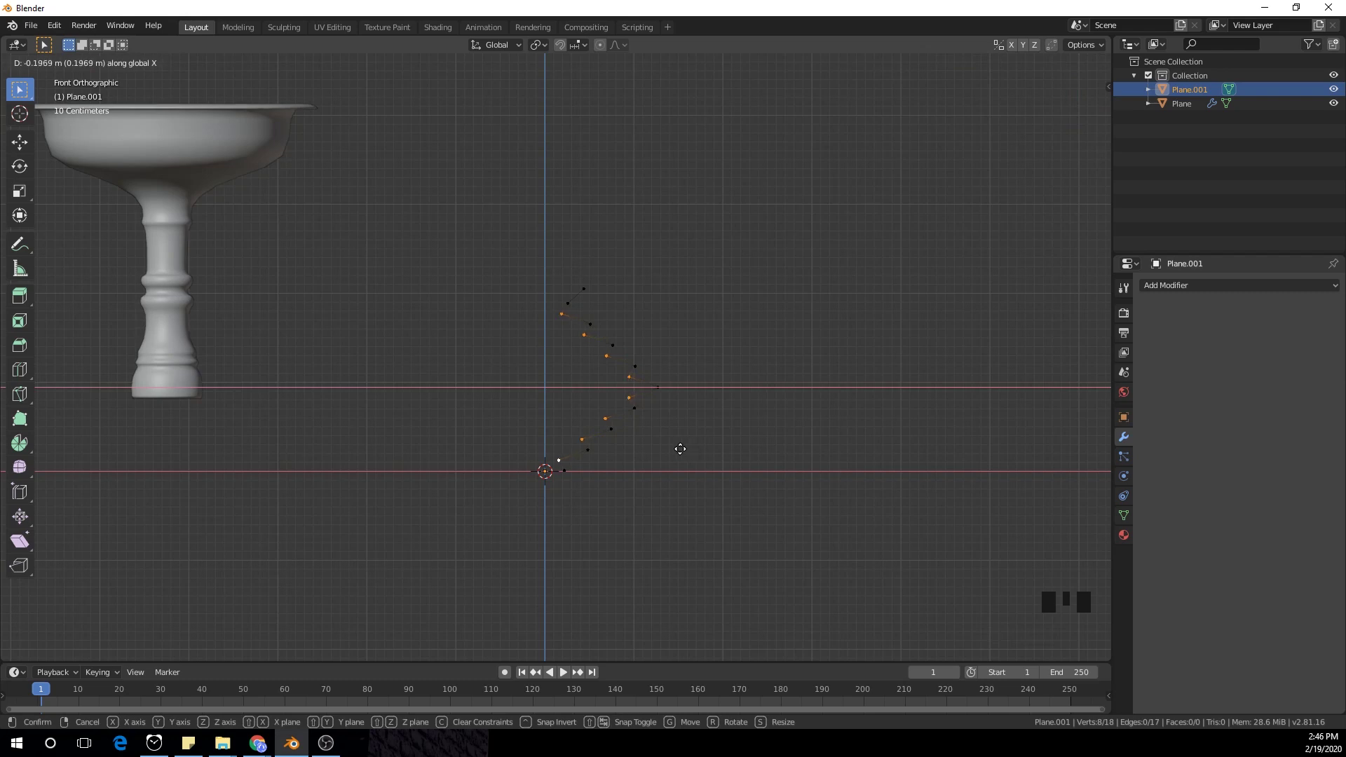
left_click(680, 449)
key("Tab")
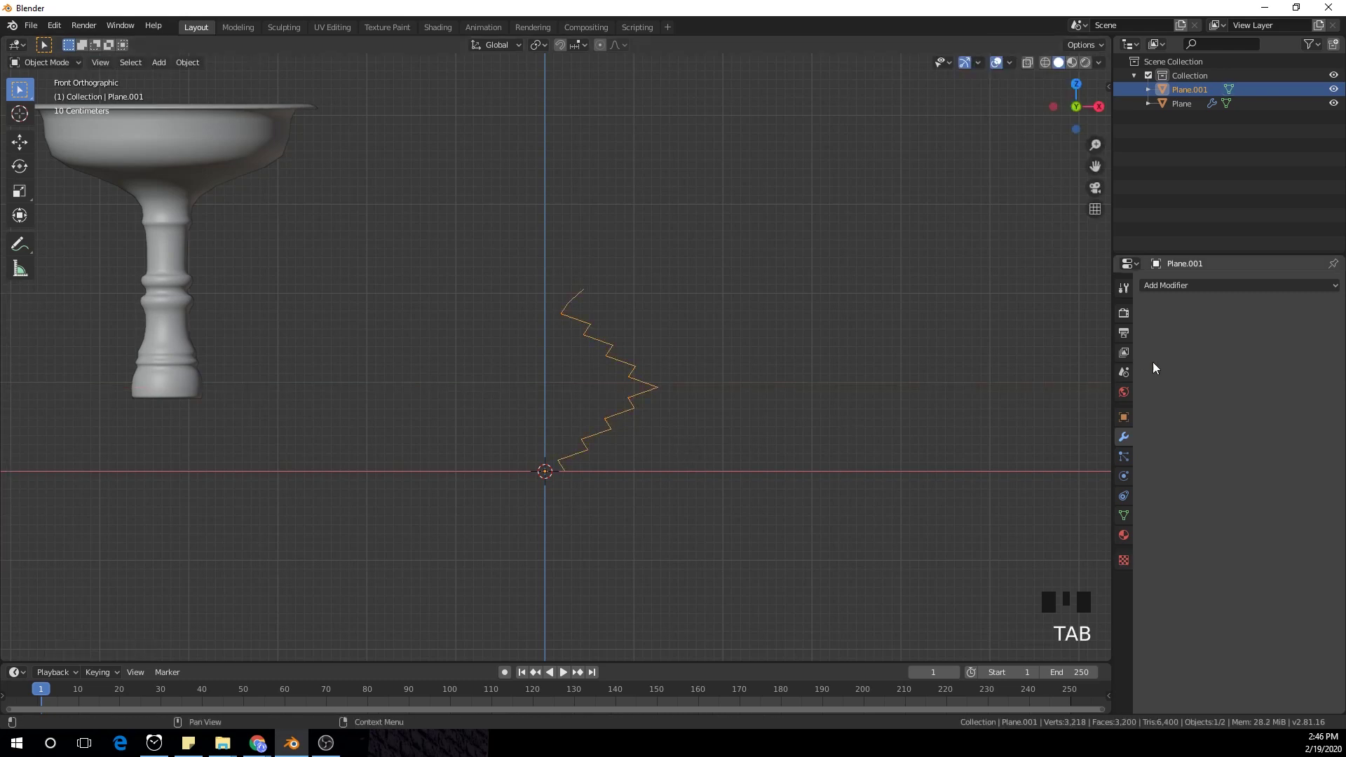
Step: Add Screw, Solidify and Subdivision Surface modifiers to the zigzag profile, in that order
left_click(1195, 285)
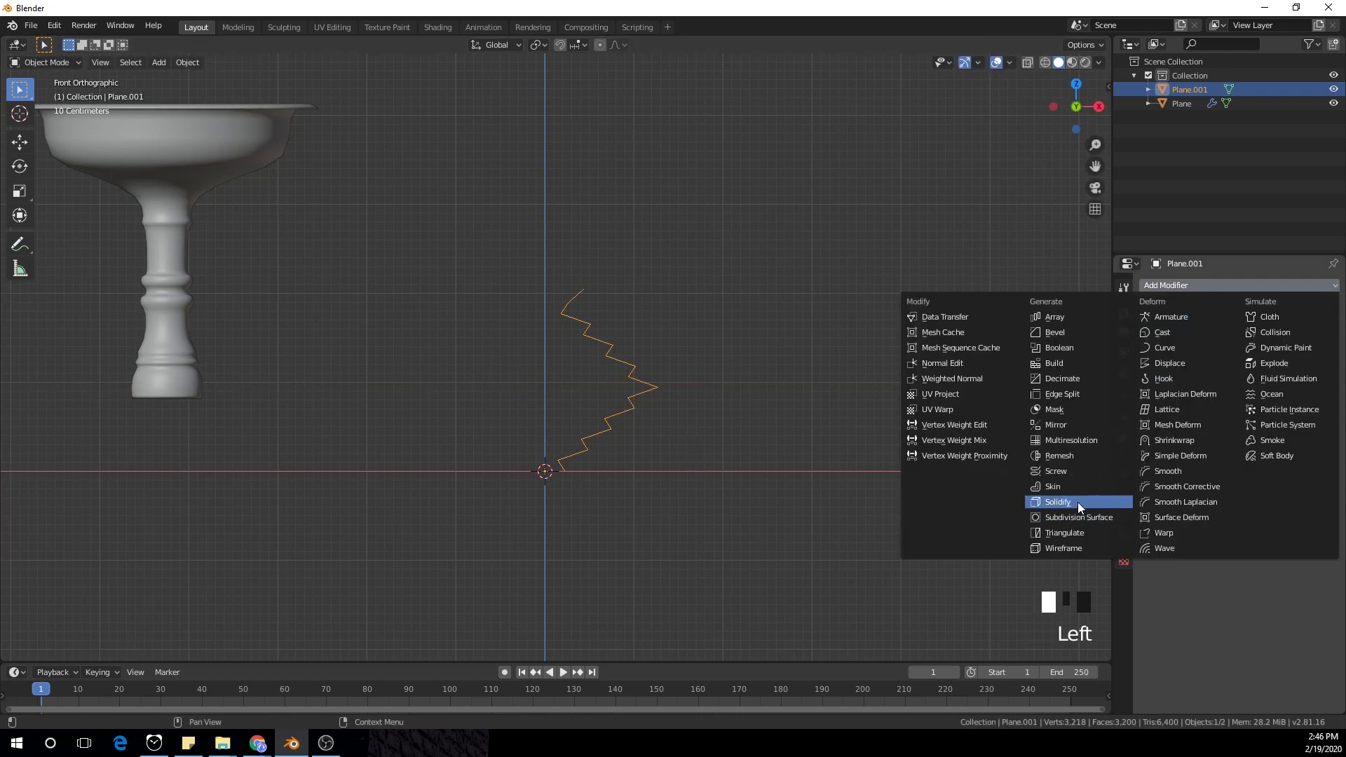
left_click(1077, 470)
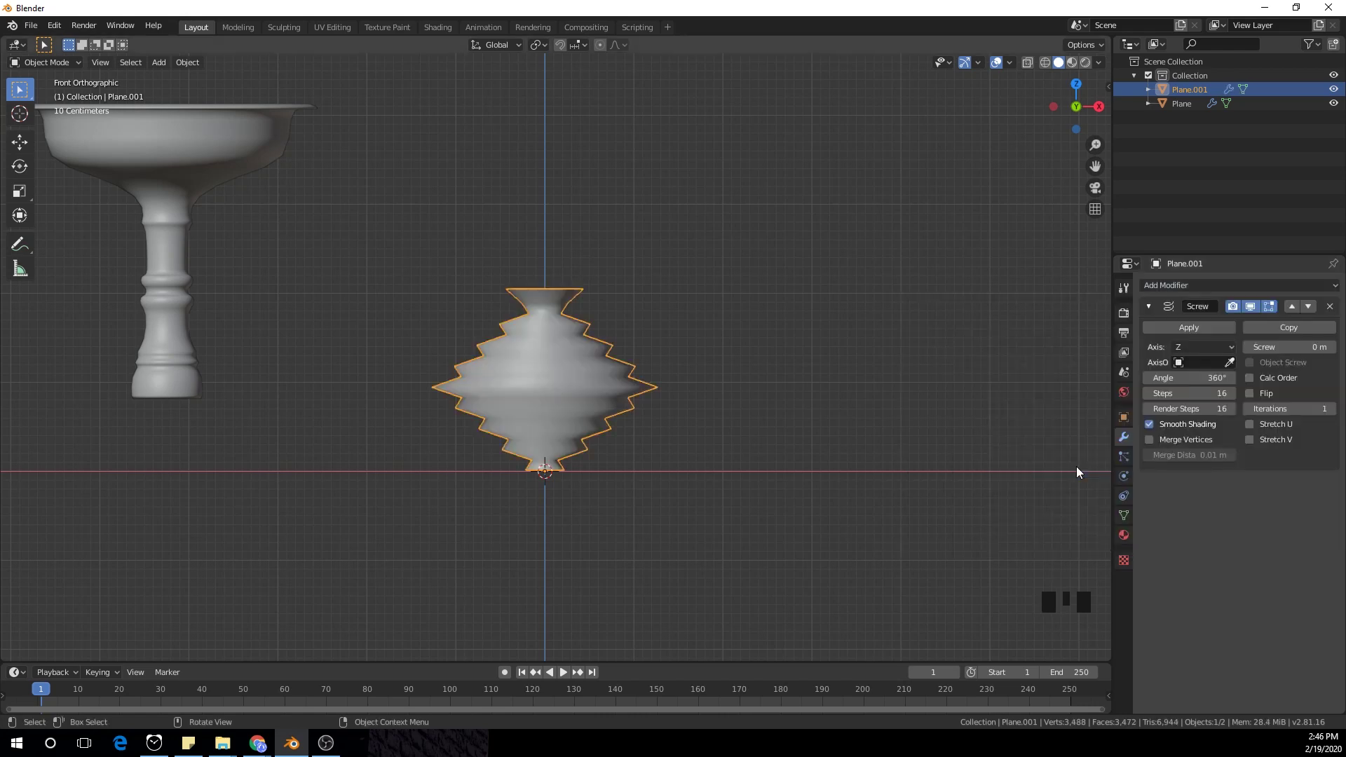
left_click(1197, 286)
left_click(1083, 506)
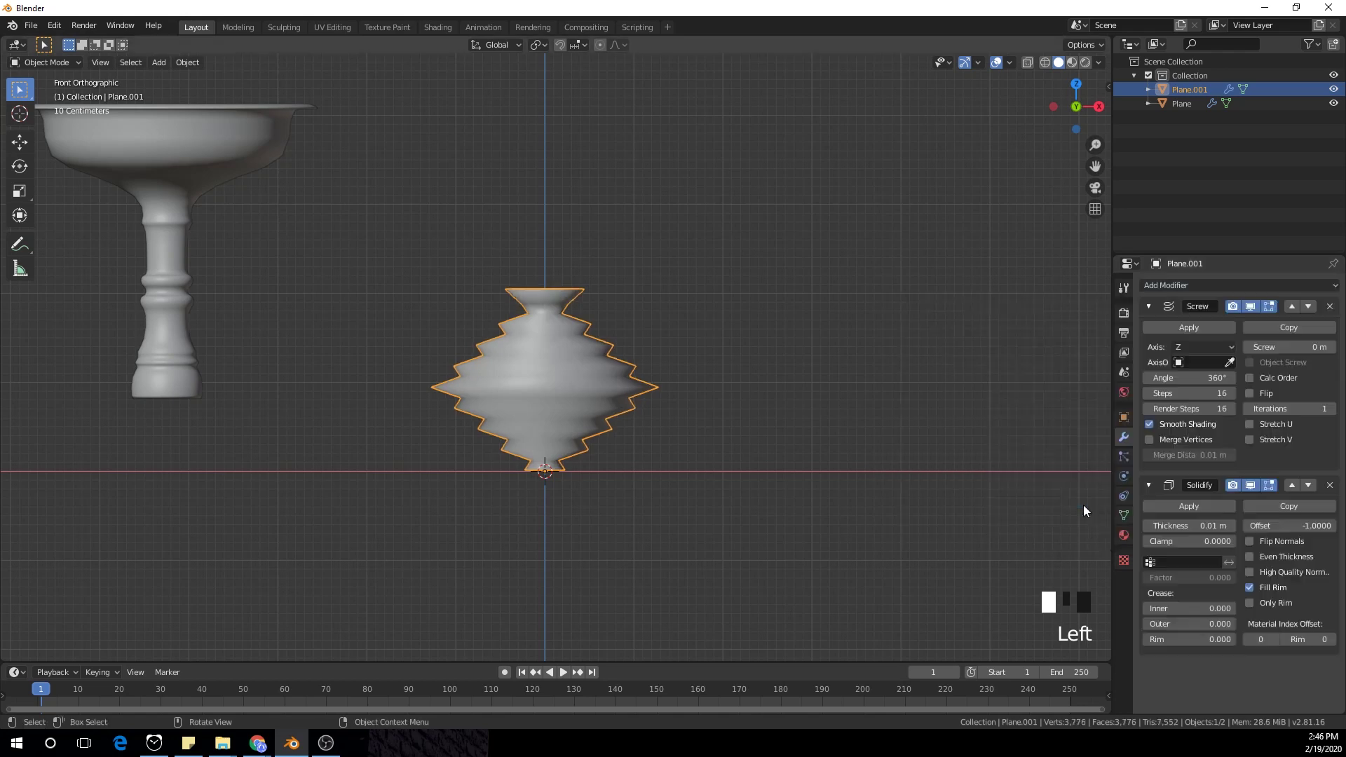
left_click(1218, 286)
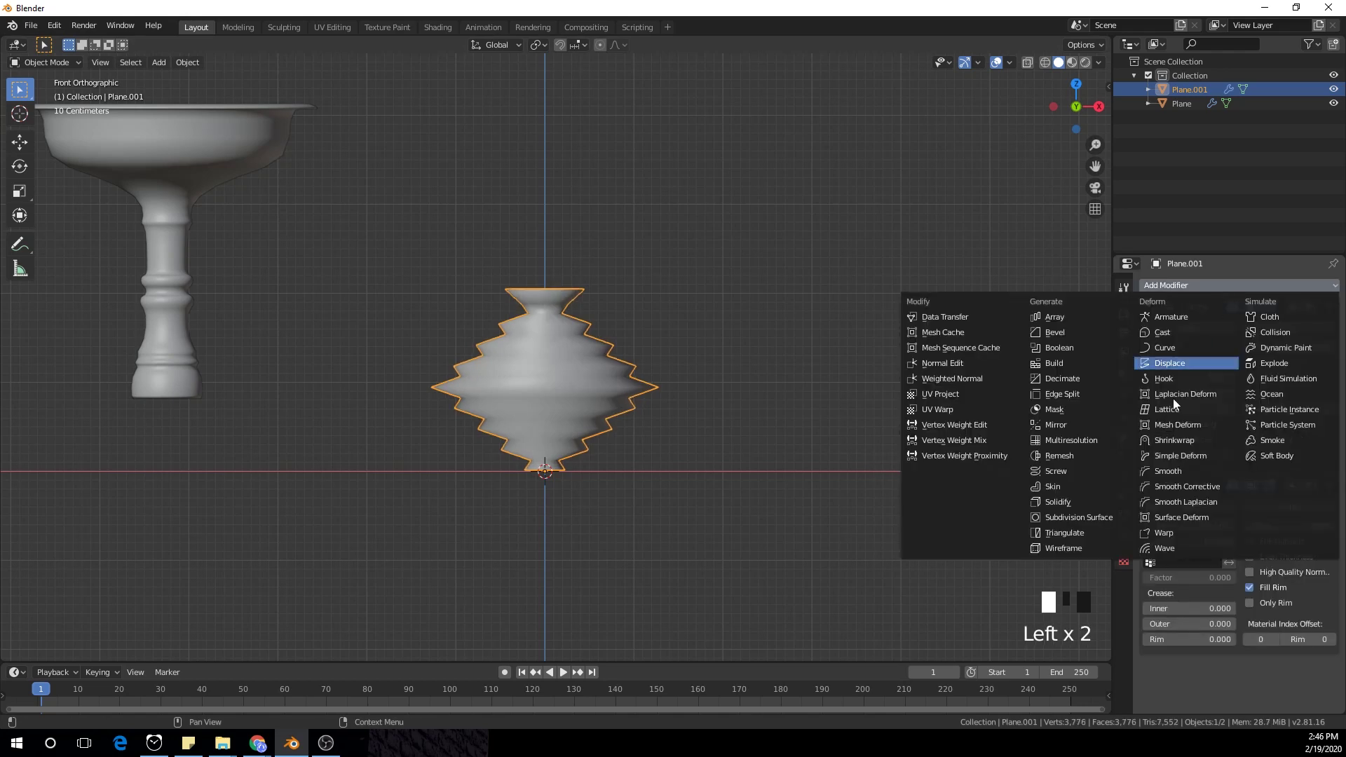
left_click(1097, 527)
scroll(891, 432, "up", 2)
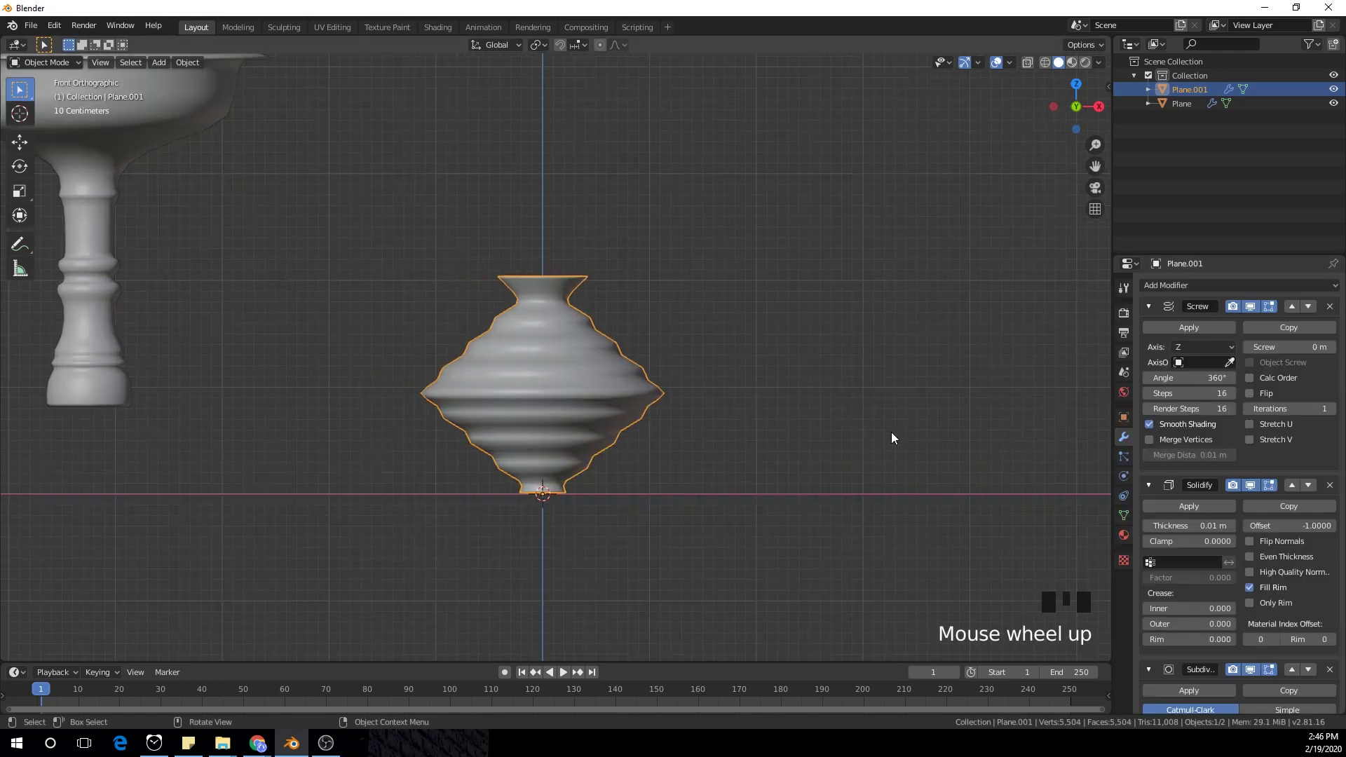
scroll(841, 429, "down", 2)
Step: Select the entire vase profile in Edit Mode and move it slightly outward along X to widen the vase
key("Tab")
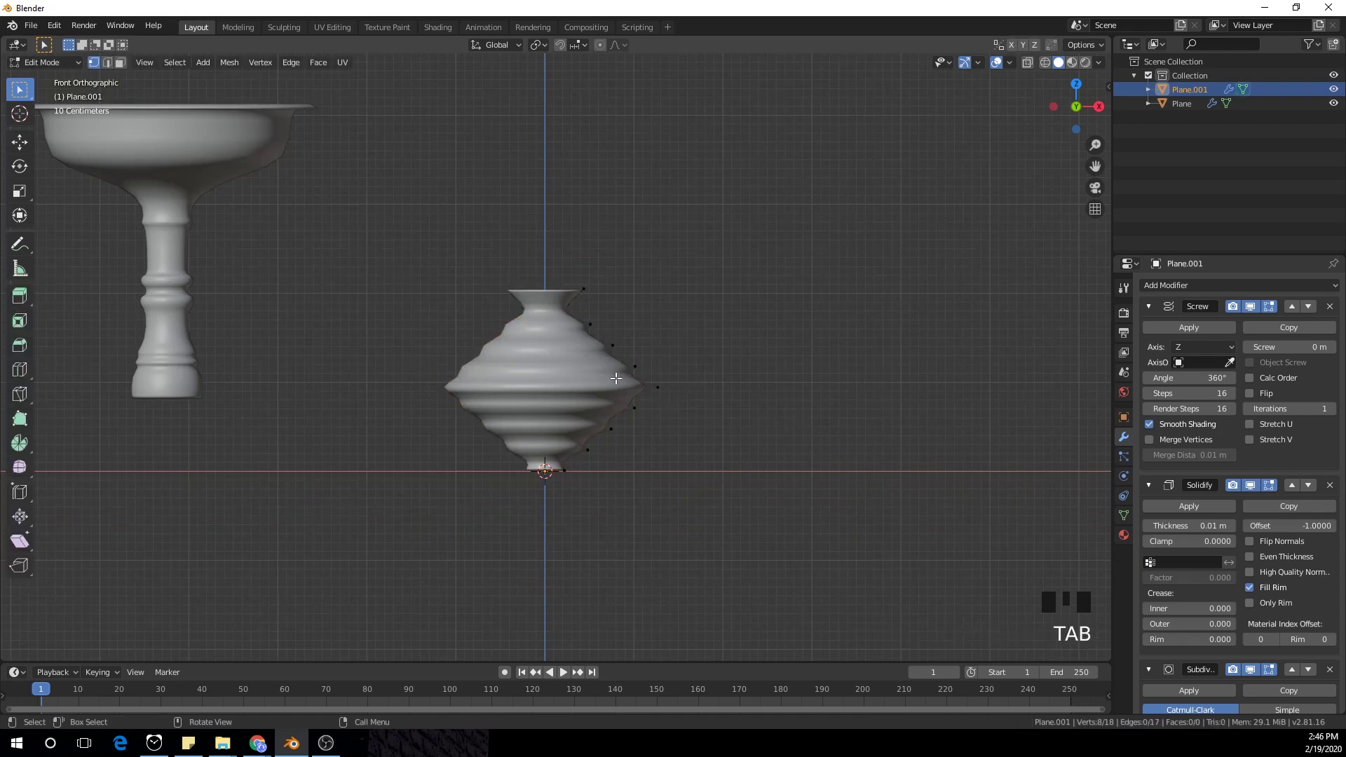
left_click_drag(561, 242, 691, 512)
key("g")
key("x")
left_click(713, 442)
Step: Select the outermost middle vertex of the profile and enable proportional editing with Sphere falloff
left_click(684, 389)
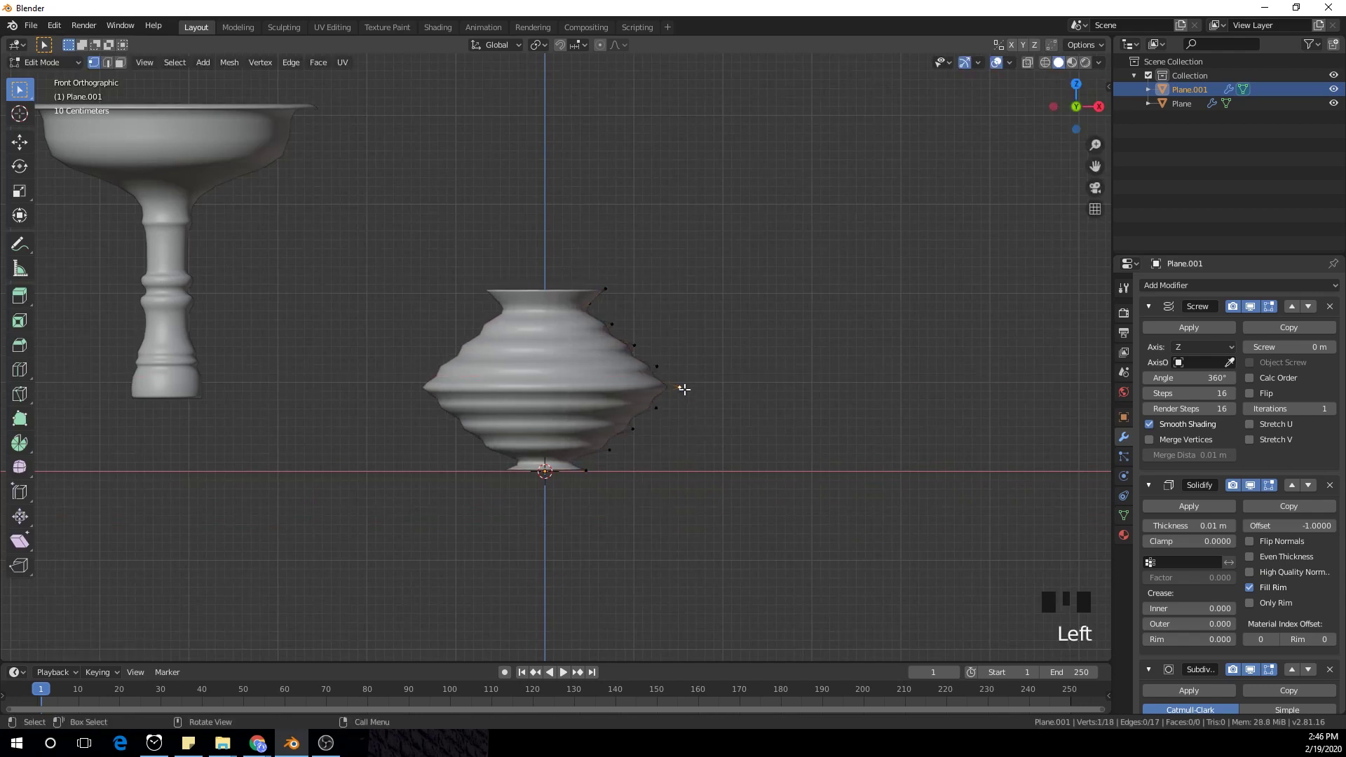
left_click(601, 45)
left_click(622, 45)
left_click_drag(584, 91, 565, 122)
key("g")
key("x")
scroll(754, 380, "up", 2)
scroll(753, 380, "down", 4)
scroll(752, 380, "up", 4)
scroll(751, 380, "up", 2)
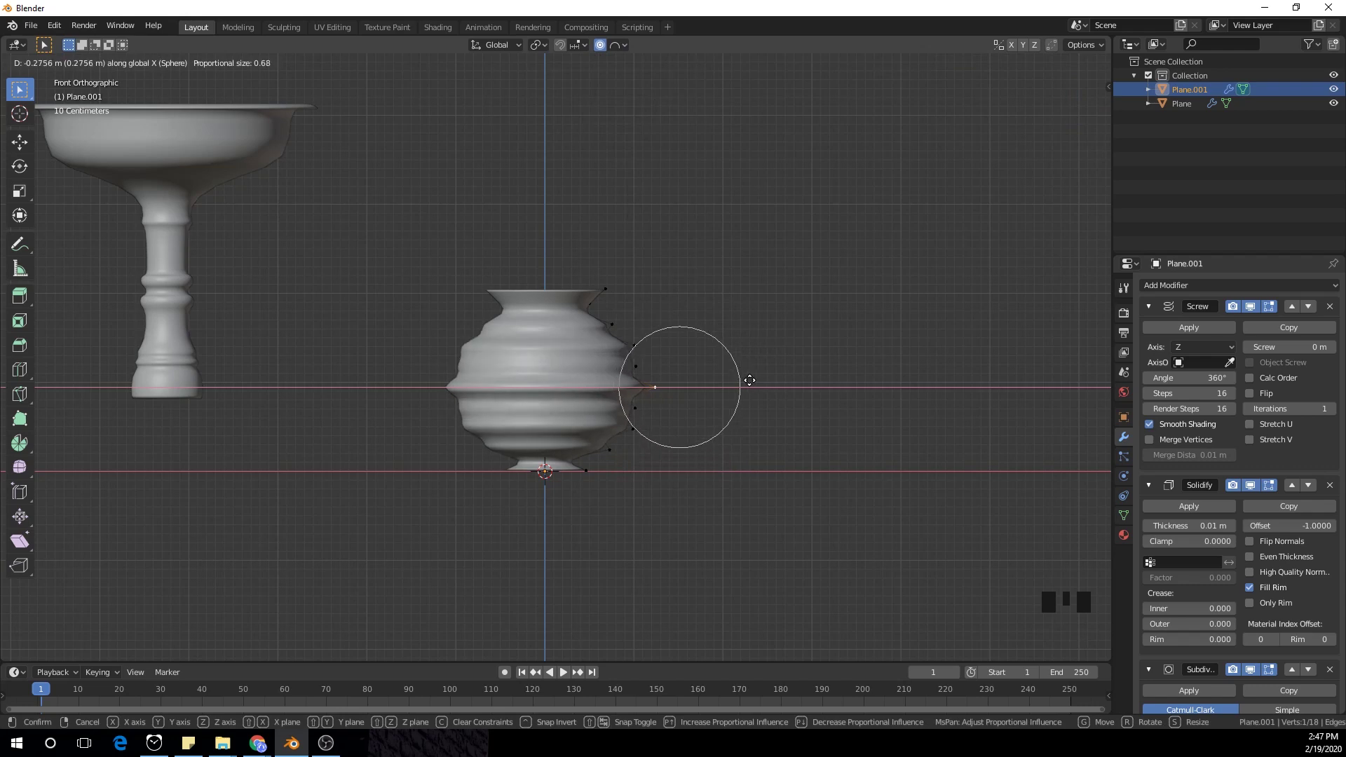
scroll(749, 380, "up", 3)
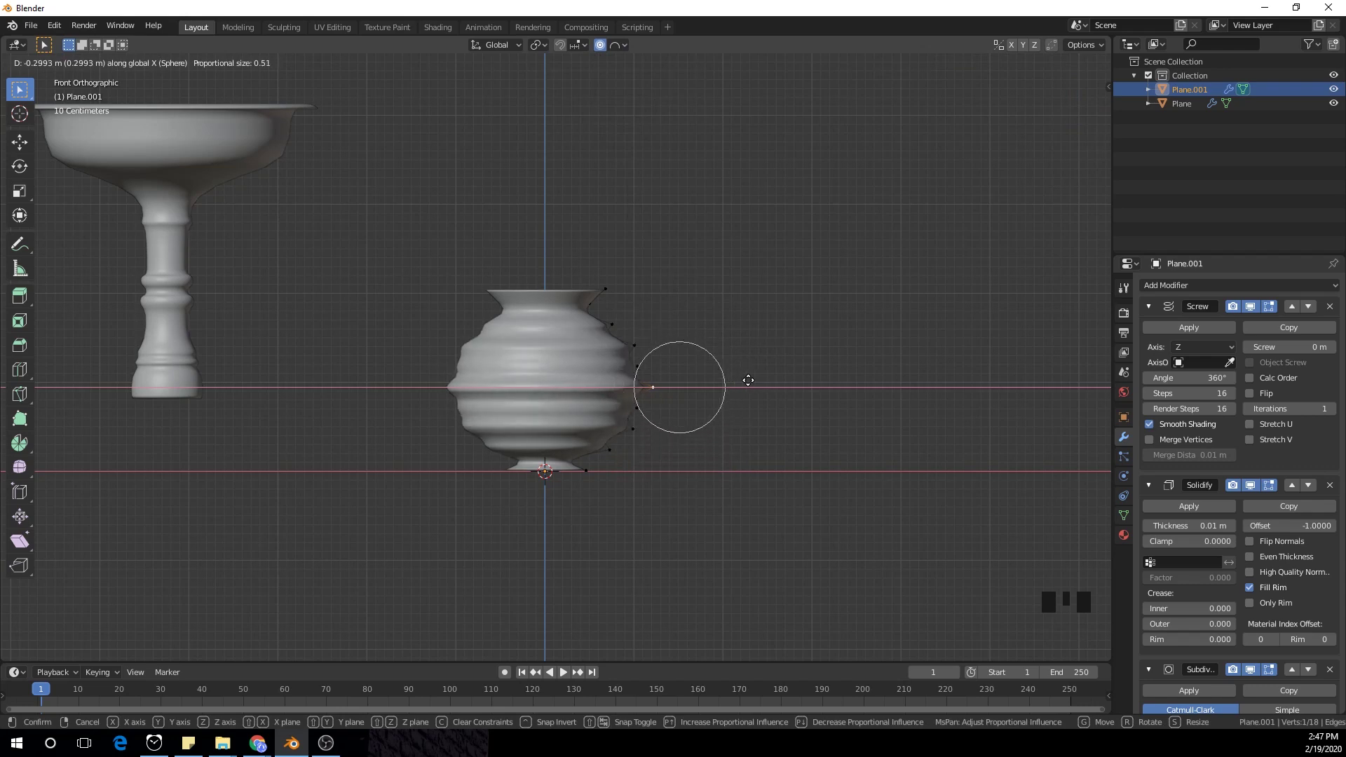
left_click(751, 382)
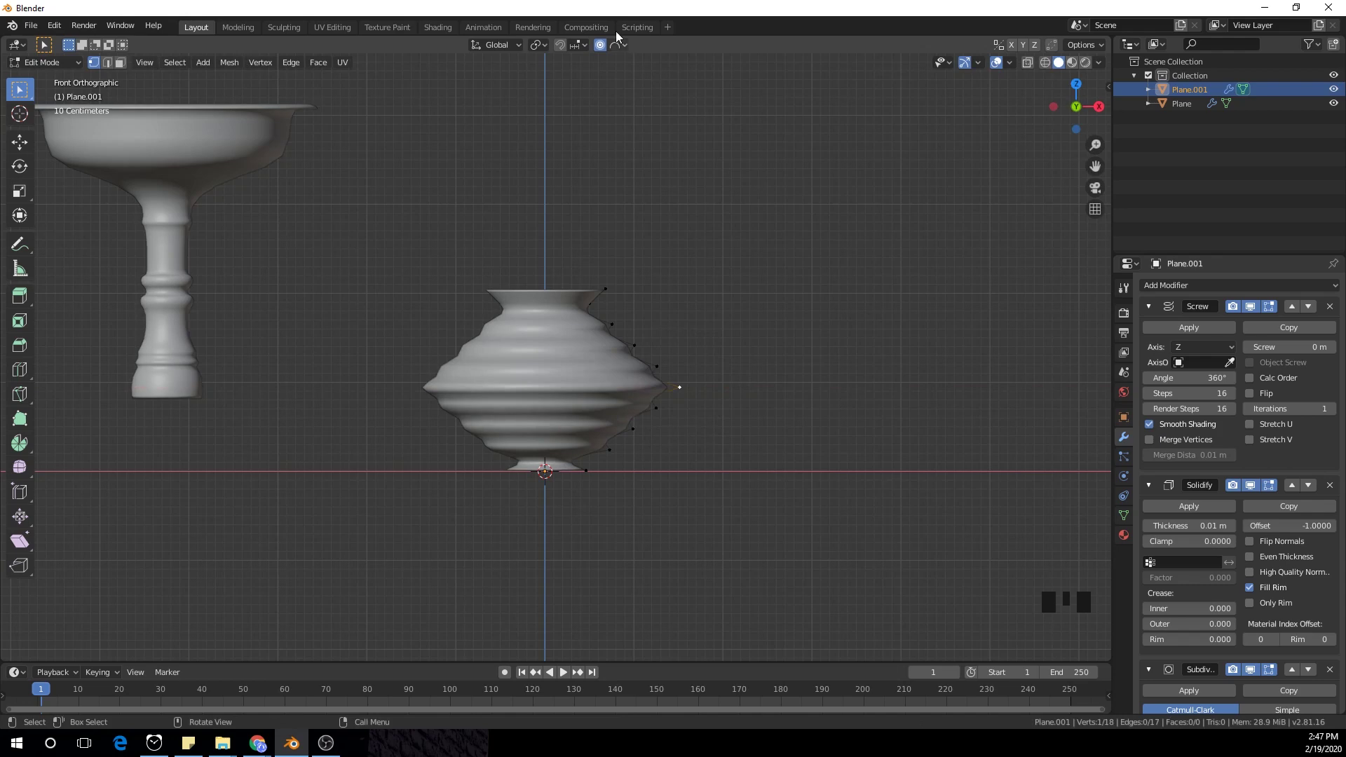
Step: Set the proportional falloff to Smooth and pull the middle vertex about 0.37 m inward along X with proportional size 0.75
left_click(620, 44)
left_click(613, 148)
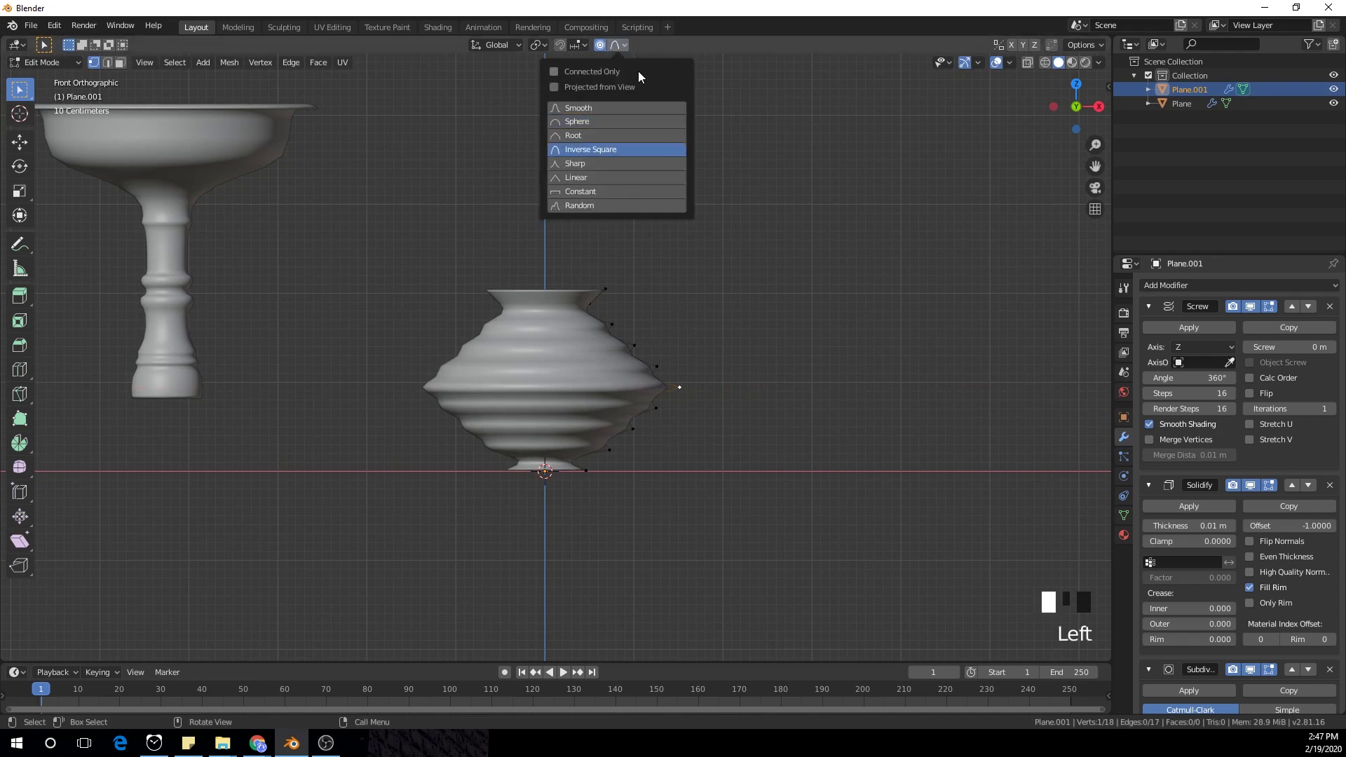
left_click(594, 107)
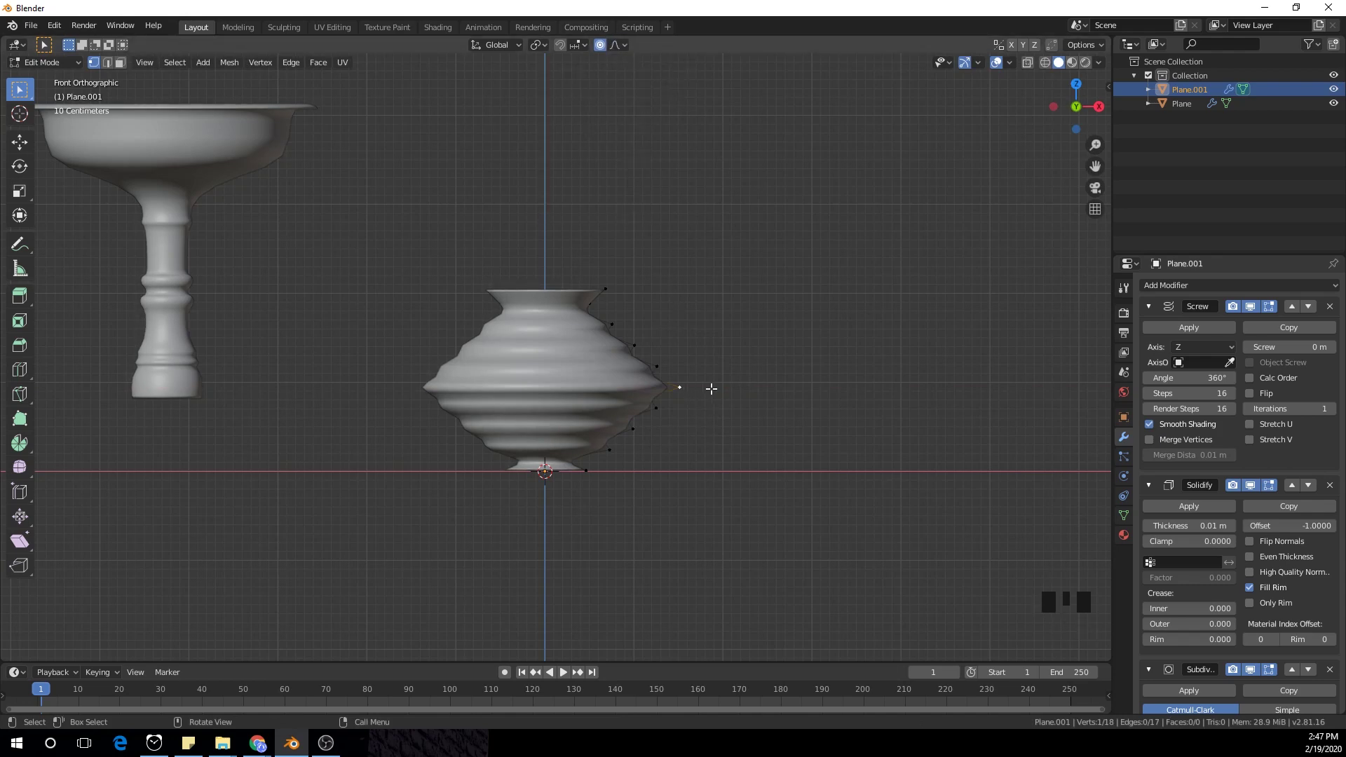
key("g")
key("x")
scroll(705, 389, "down", 3)
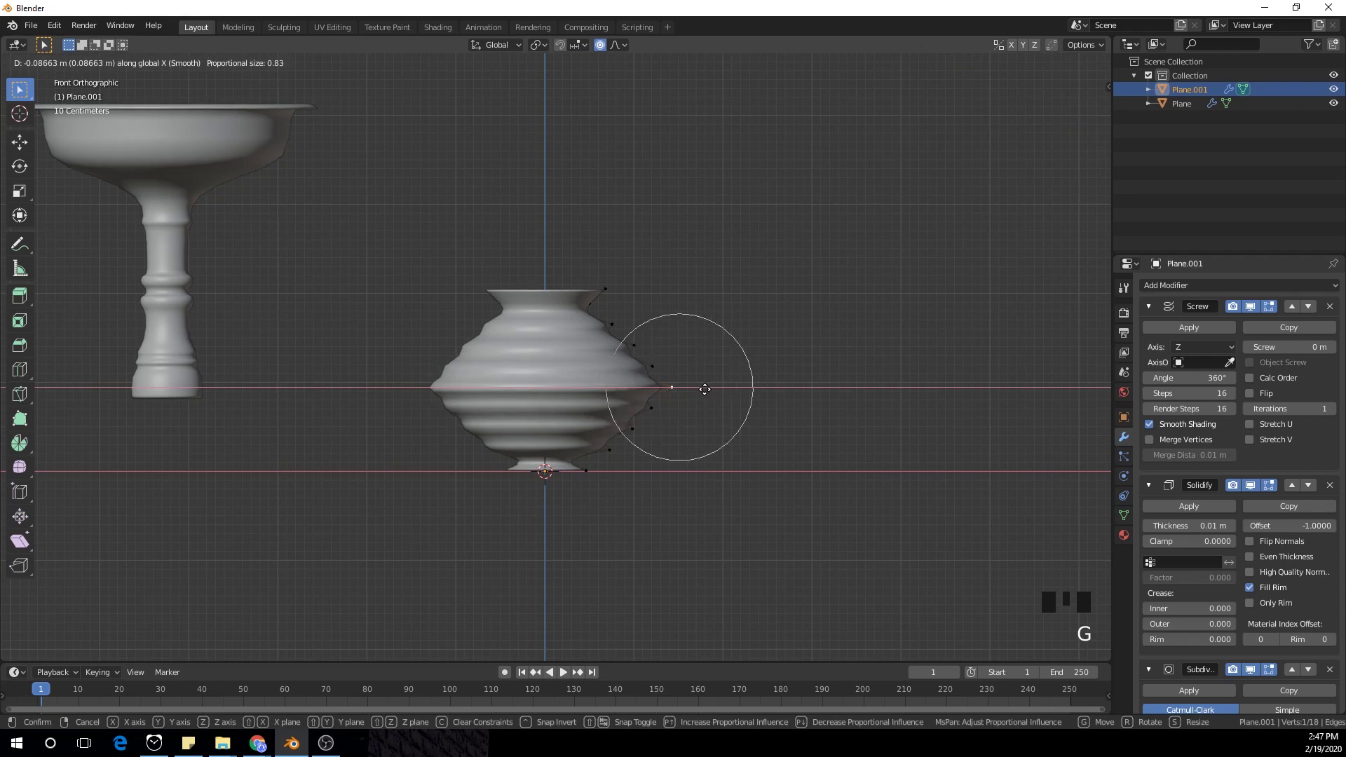
scroll(686, 390, "up", 1)
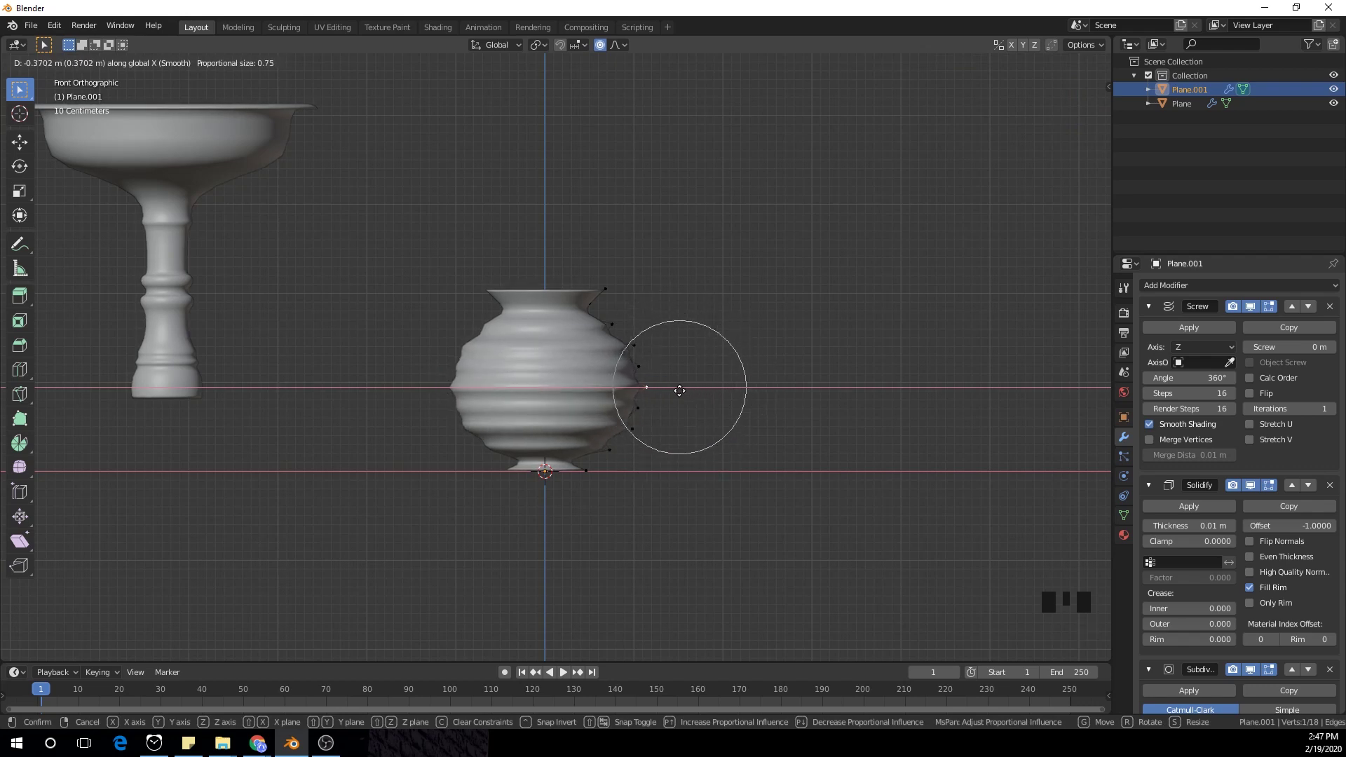
left_click(679, 390)
key("Tab")
Step: Set the vase's Solidify thickness to -0.11 m and check its underside
scroll(688, 378, "down", 4)
middle_click_drag(688, 377, 649, 291)
left_click(1202, 533)
left_click_drag(1201, 526, 1157, 526)
middle_click_drag(772, 420, 729, 247)
scroll(717, 412, "up", 2)
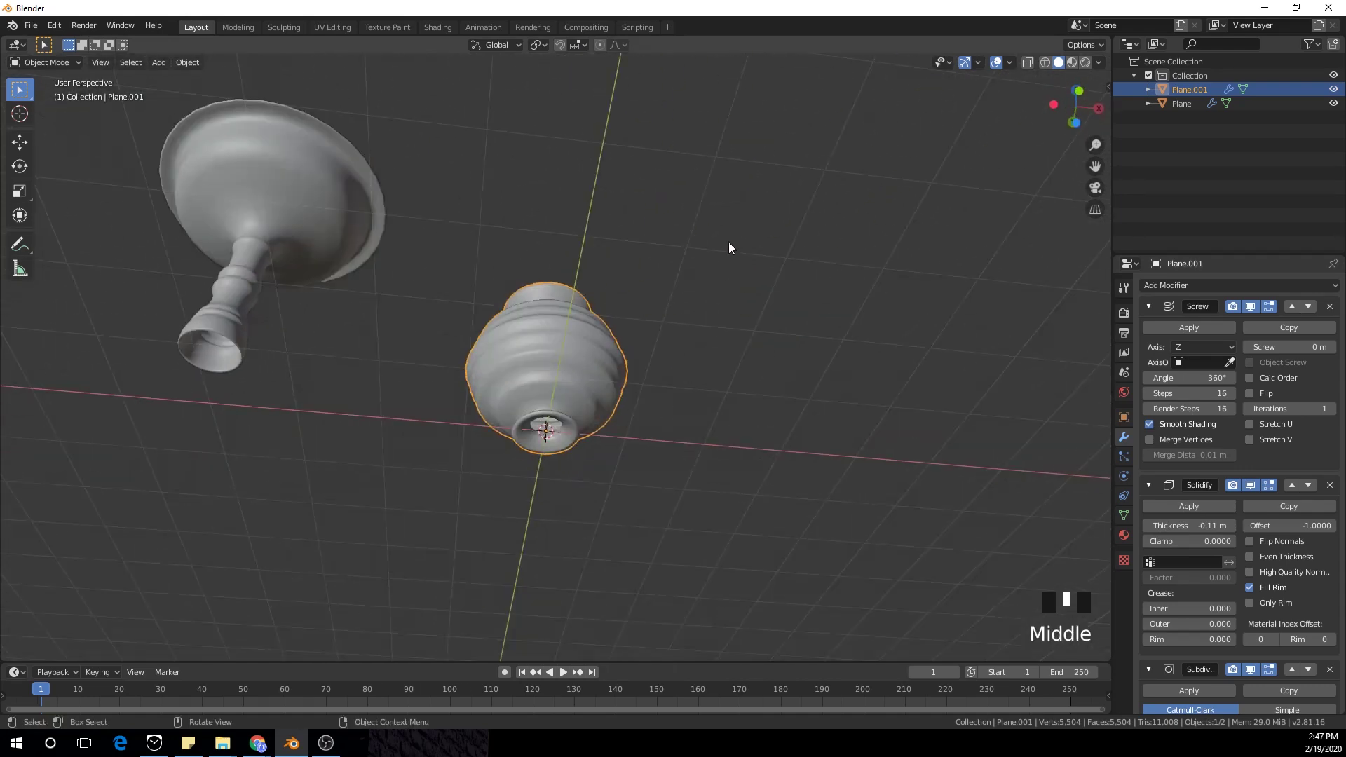
Step: Apply the Screw modifier on the ribbed vase
scroll(709, 421, "up", 4)
middle_click_drag(709, 421, 603, 385)
middle_click_drag(717, 301, 781, 309)
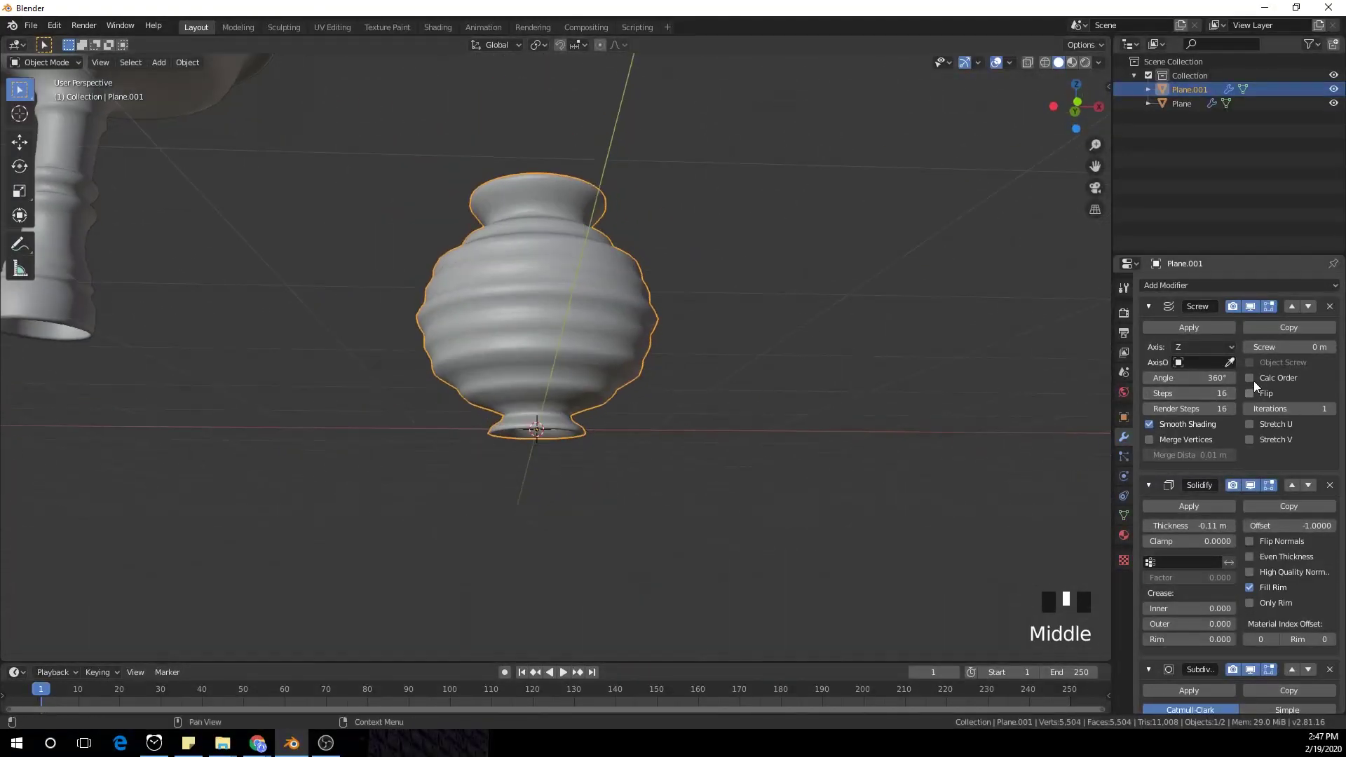
left_click(1185, 326)
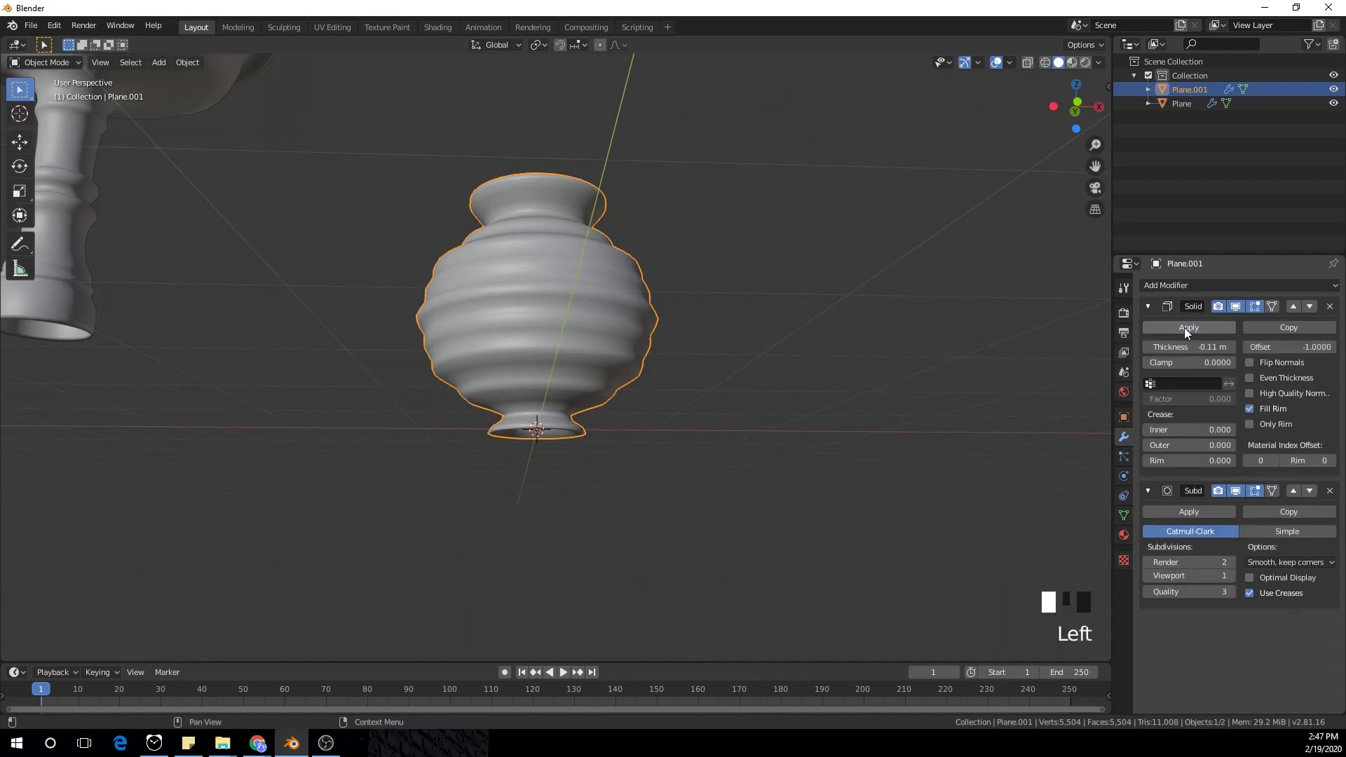
Step: Try to close the ribbed vase's base by merging the inner bottom edge loop at its center in Edit Mode
scroll(704, 371, "up", 2)
middle_click_drag(704, 372, 580, 359)
key("Tab")
scroll(723, 405, "up", 4)
left_click(549, 388, "alt")
key("alt+m")
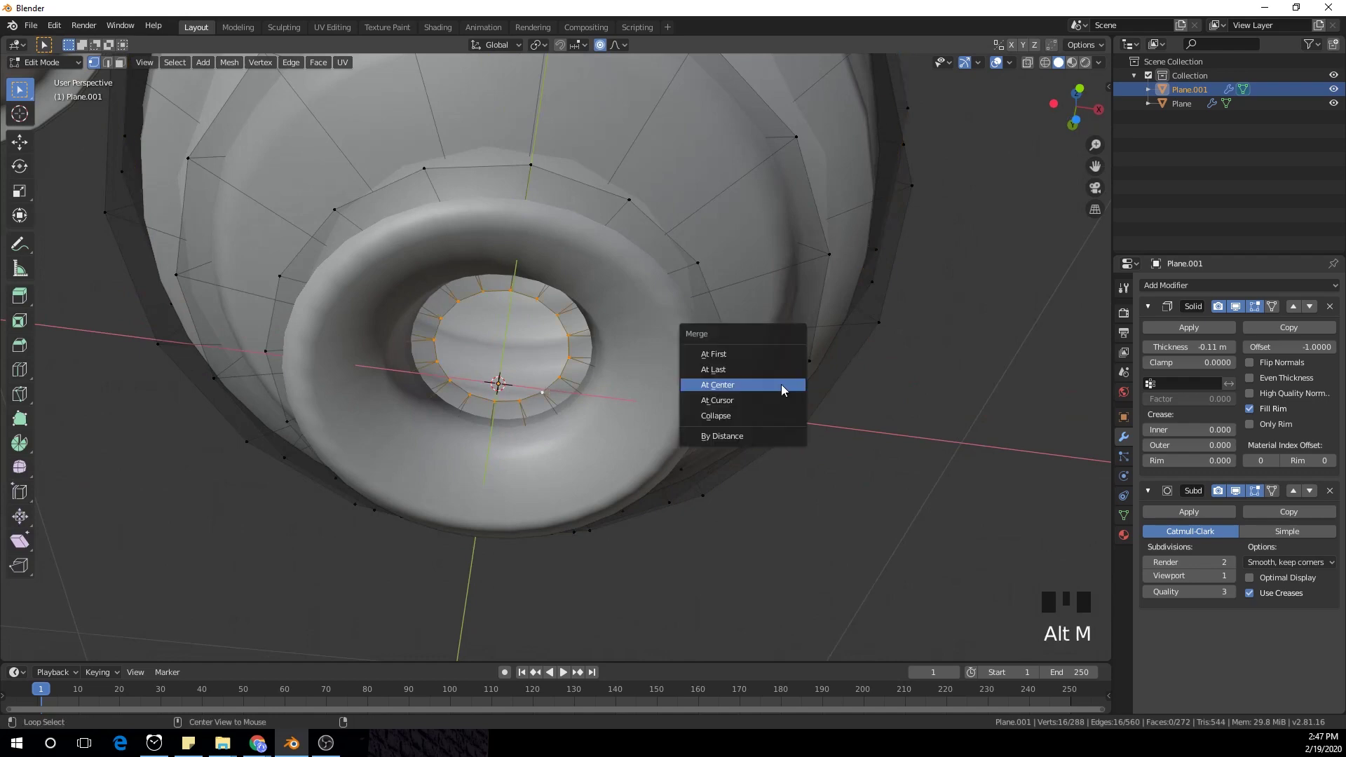
left_click(717, 385)
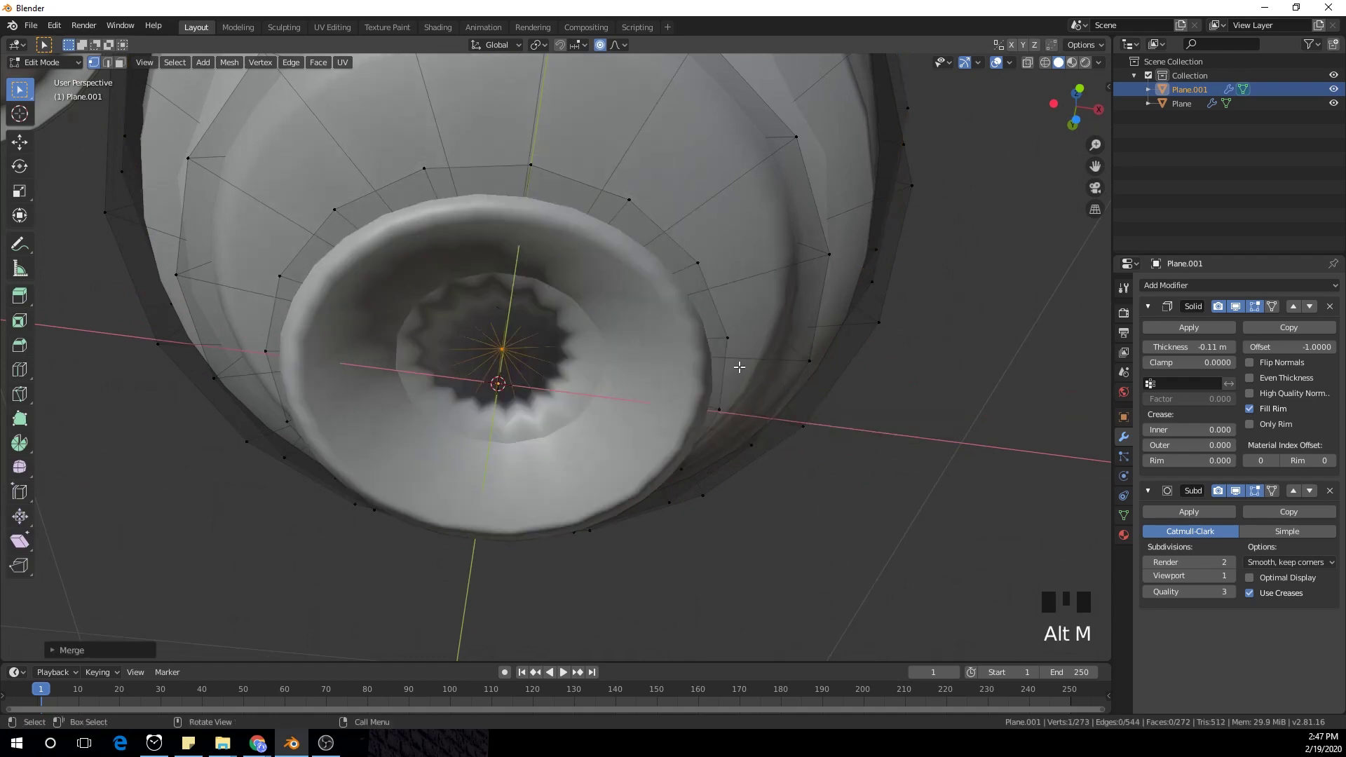
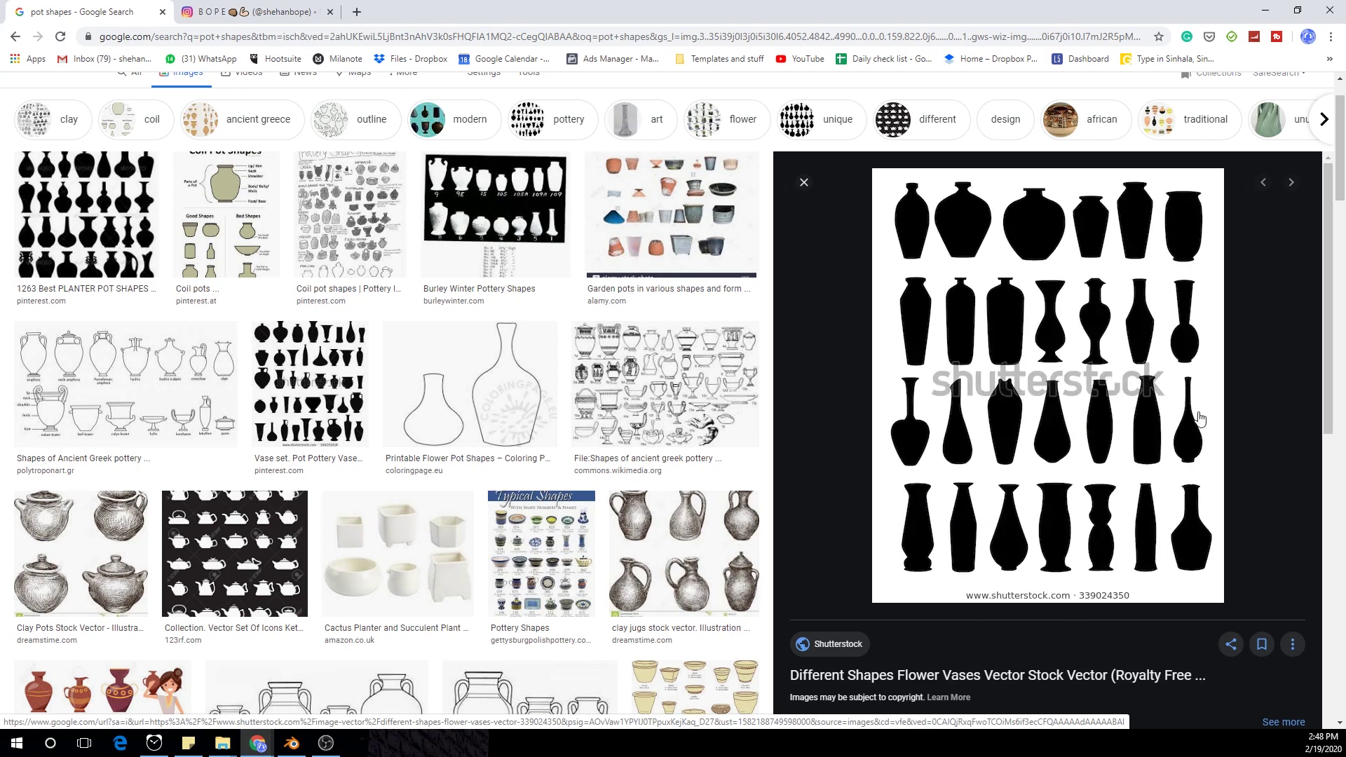
Step: Switch back to Blender and move the ribbed vase away from the origin toward positive X in front view
left_click(291, 743)
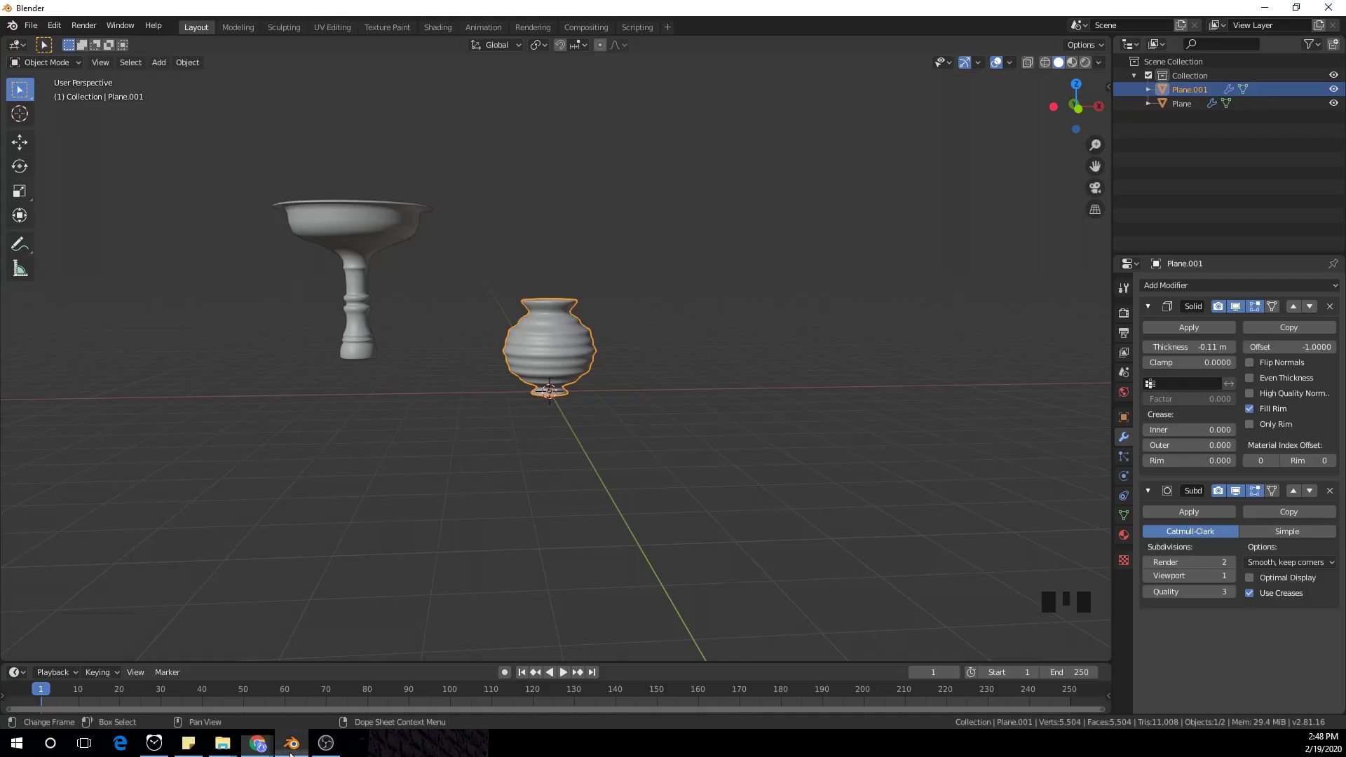
scroll(577, 492, "down", 1)
left_click(582, 466)
scroll(570, 374, "up", 1)
left_click(569, 372)
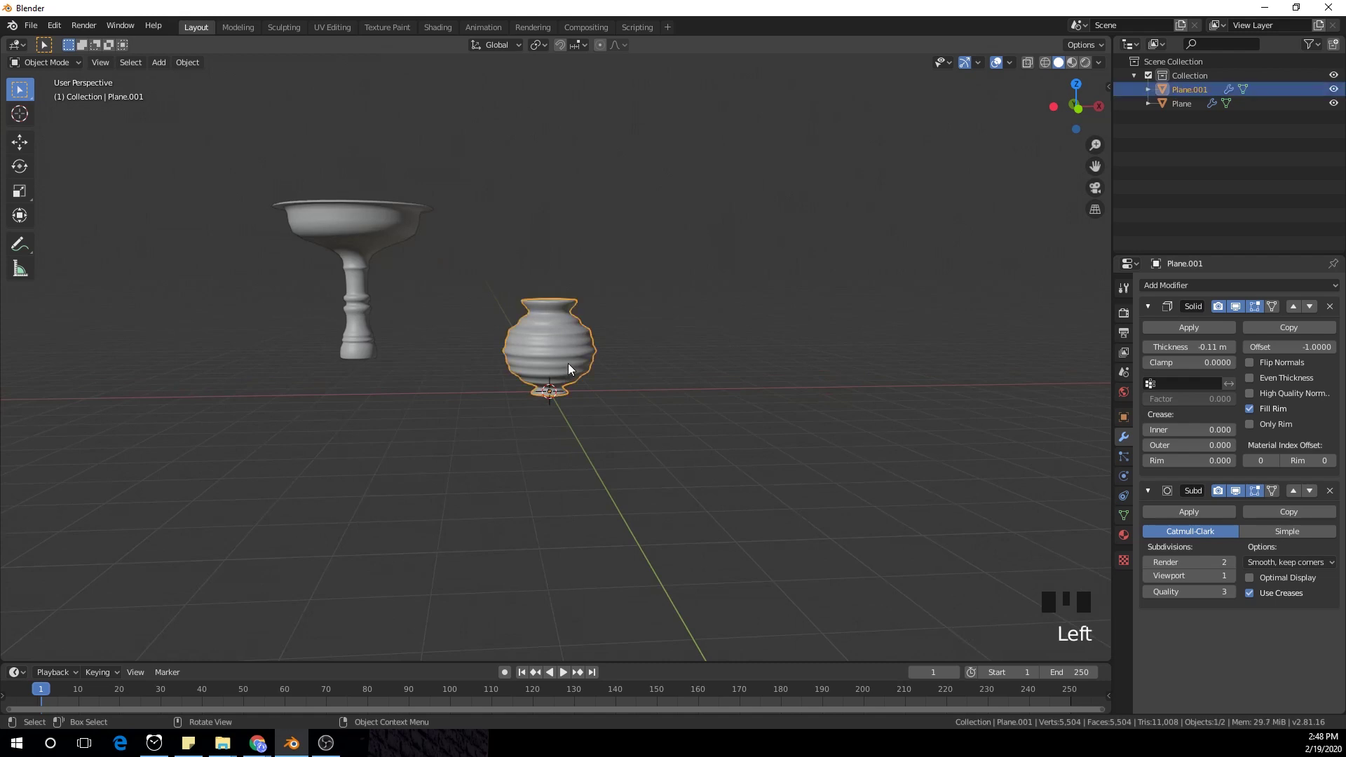
key("KP_1")
key("g")
left_click(789, 338)
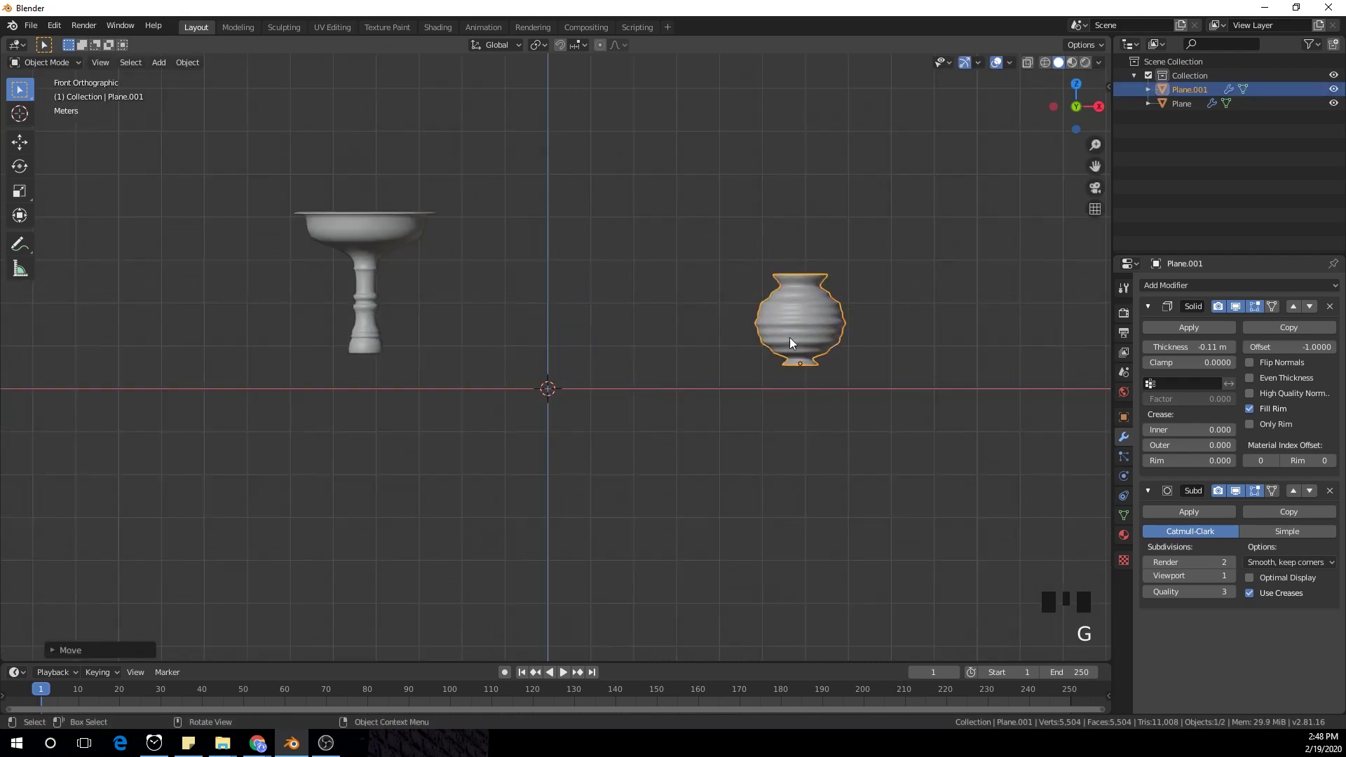
Step: Add a plane at the origin and merge all its vertices at center into a single vertex
key("shift+a")
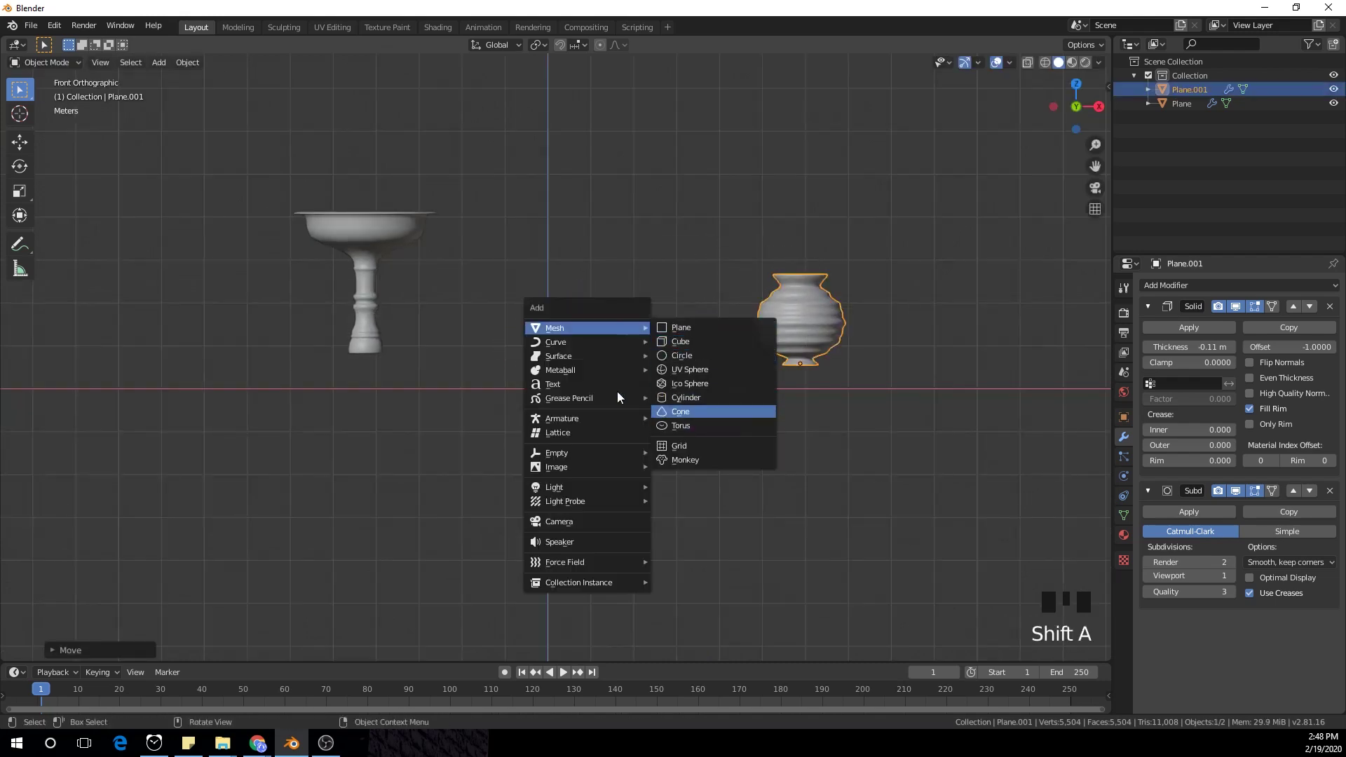
left_click(679, 327)
middle_click_drag(678, 327, 634, 322)
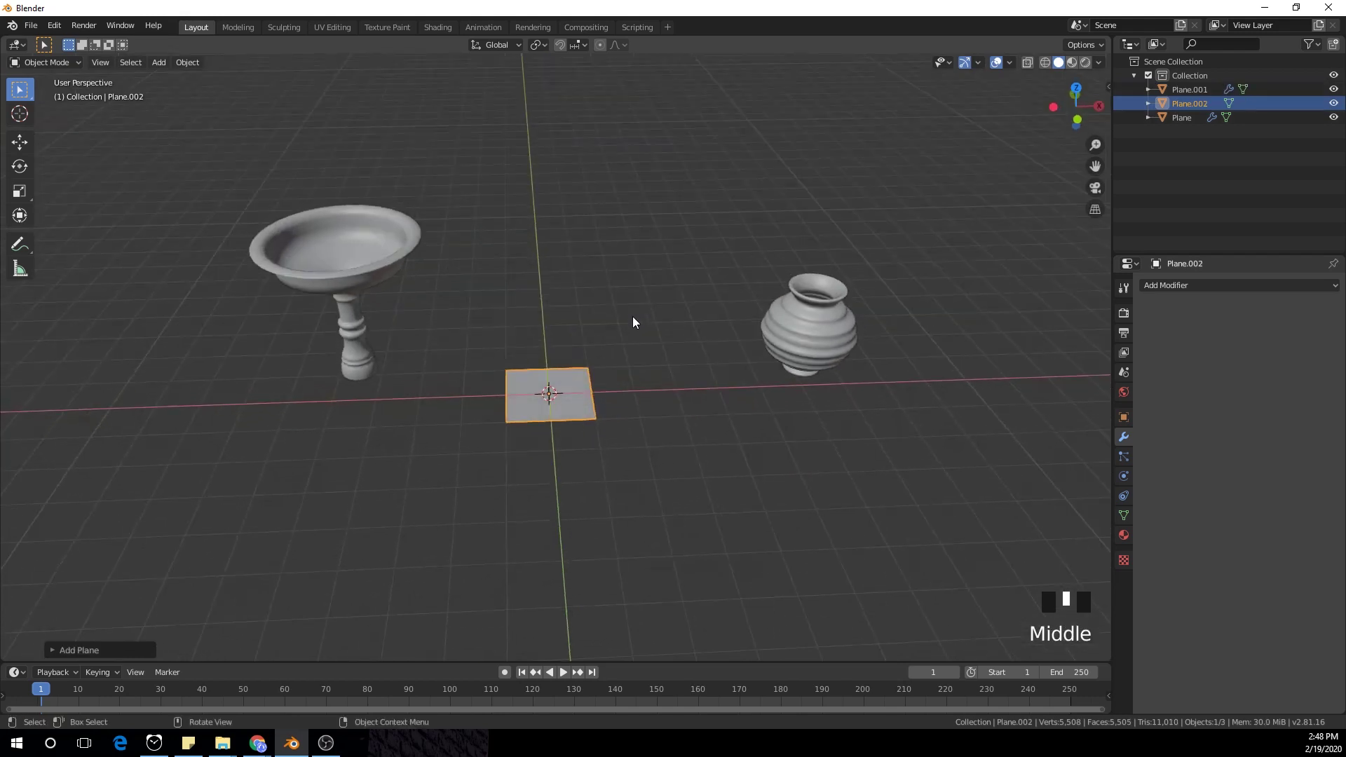
key("Tab")
scroll(637, 358, "up", 2)
key("alt+m")
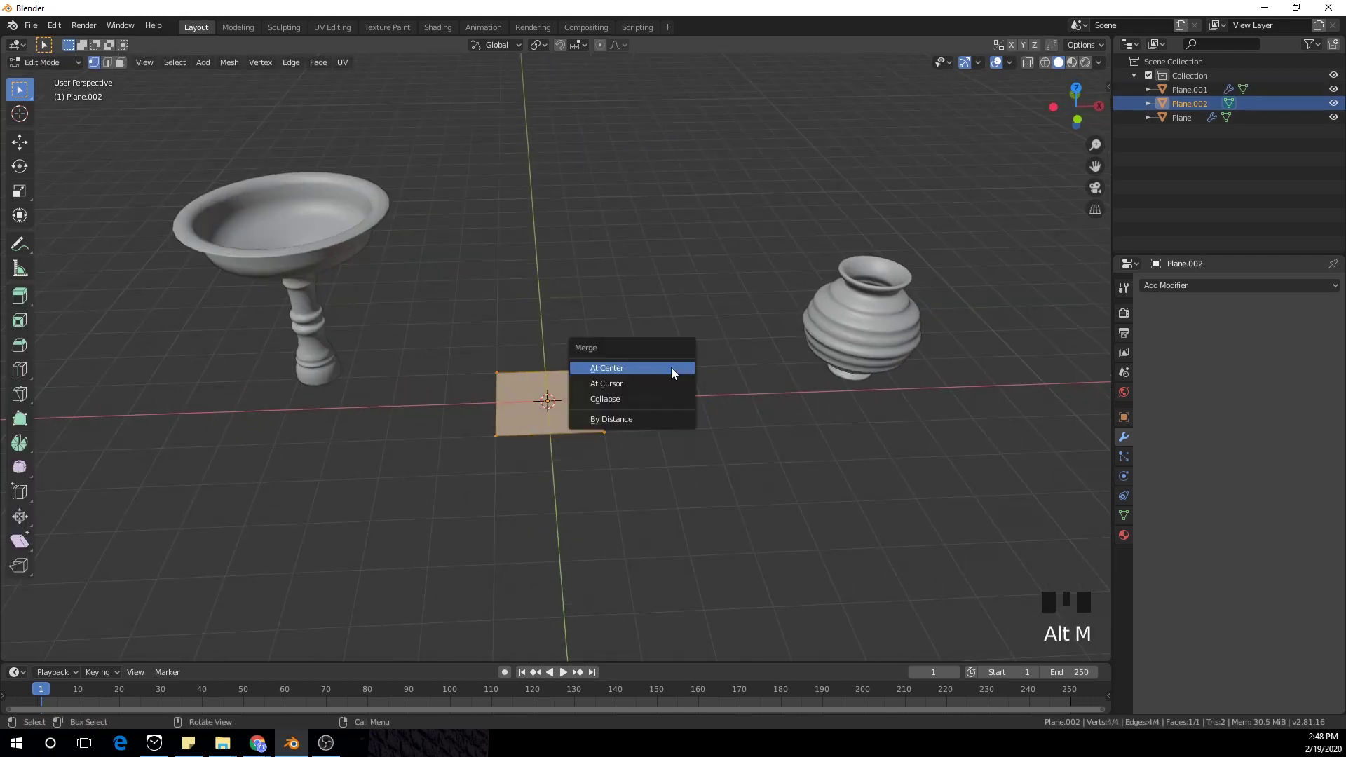
left_click(674, 367)
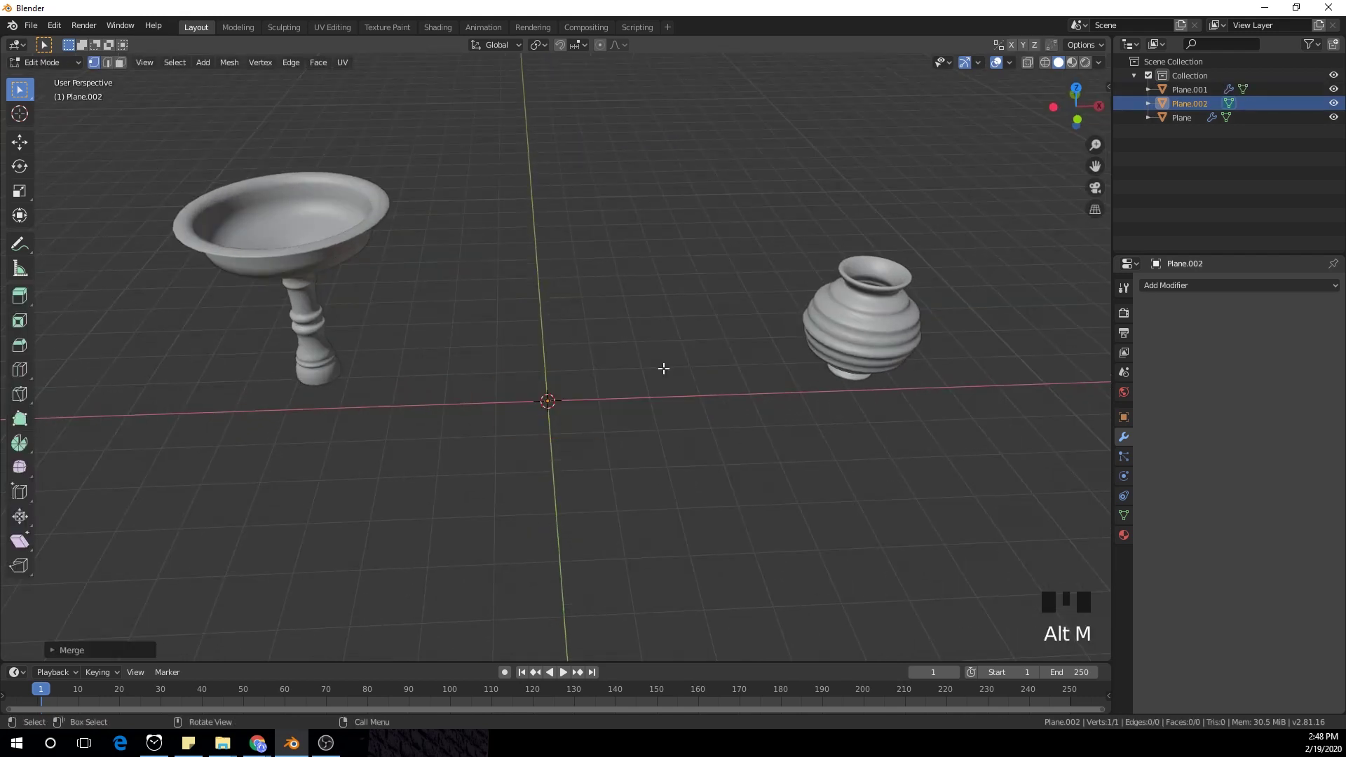
Step: Move the single vertex slightly off the origin along positive X in front view
key("KP_1")
scroll(664, 368, "up", 3)
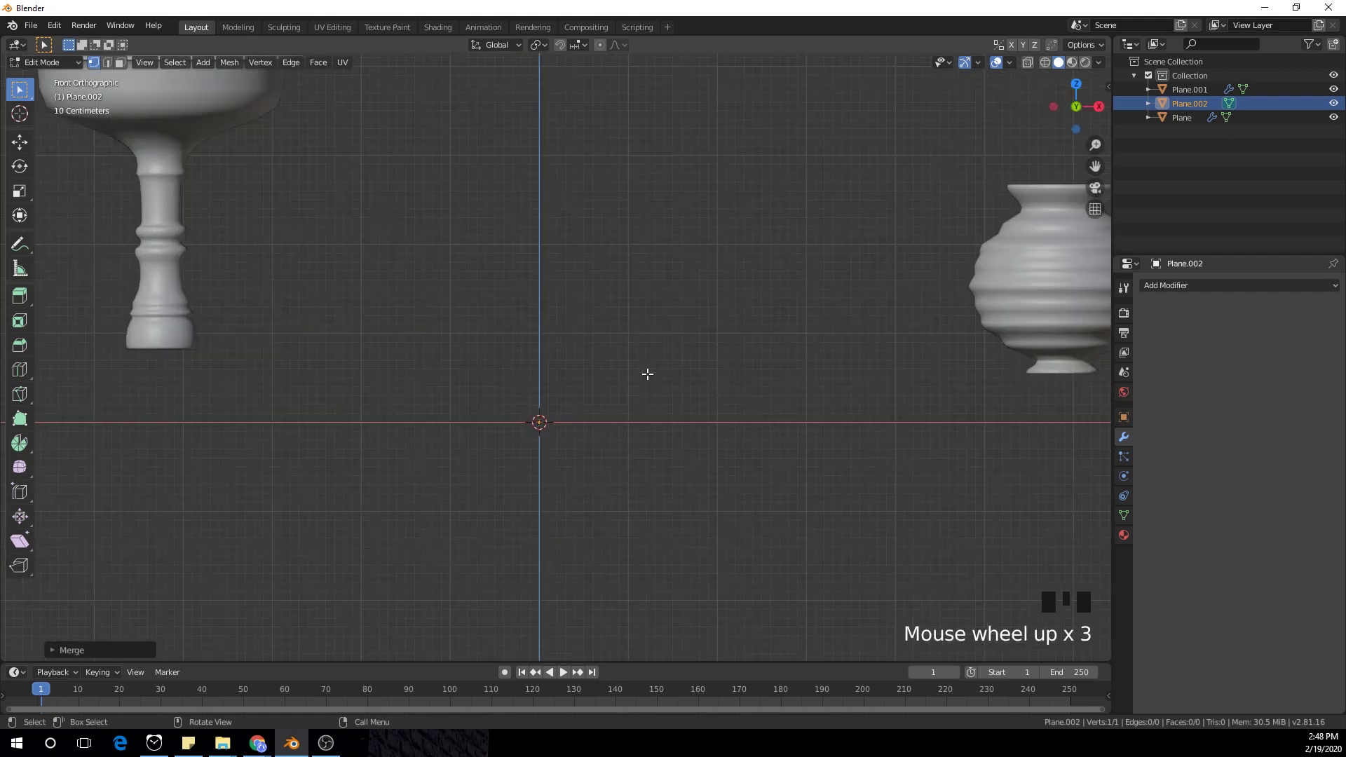
key("g")
left_click(603, 476)
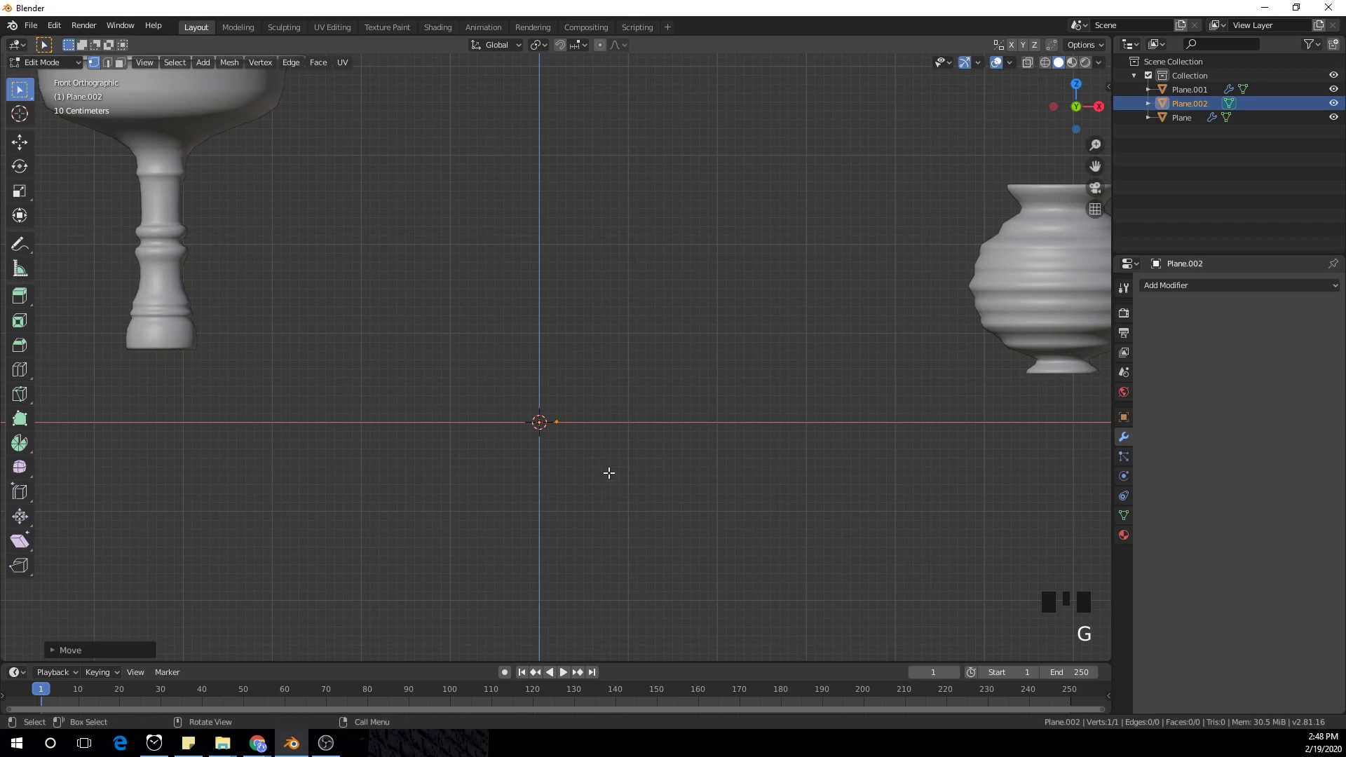
Step: Extrude the vertex five times into a bottle-vase profile with a short foot, wide belly, narrow neck and flared lip
key("e")
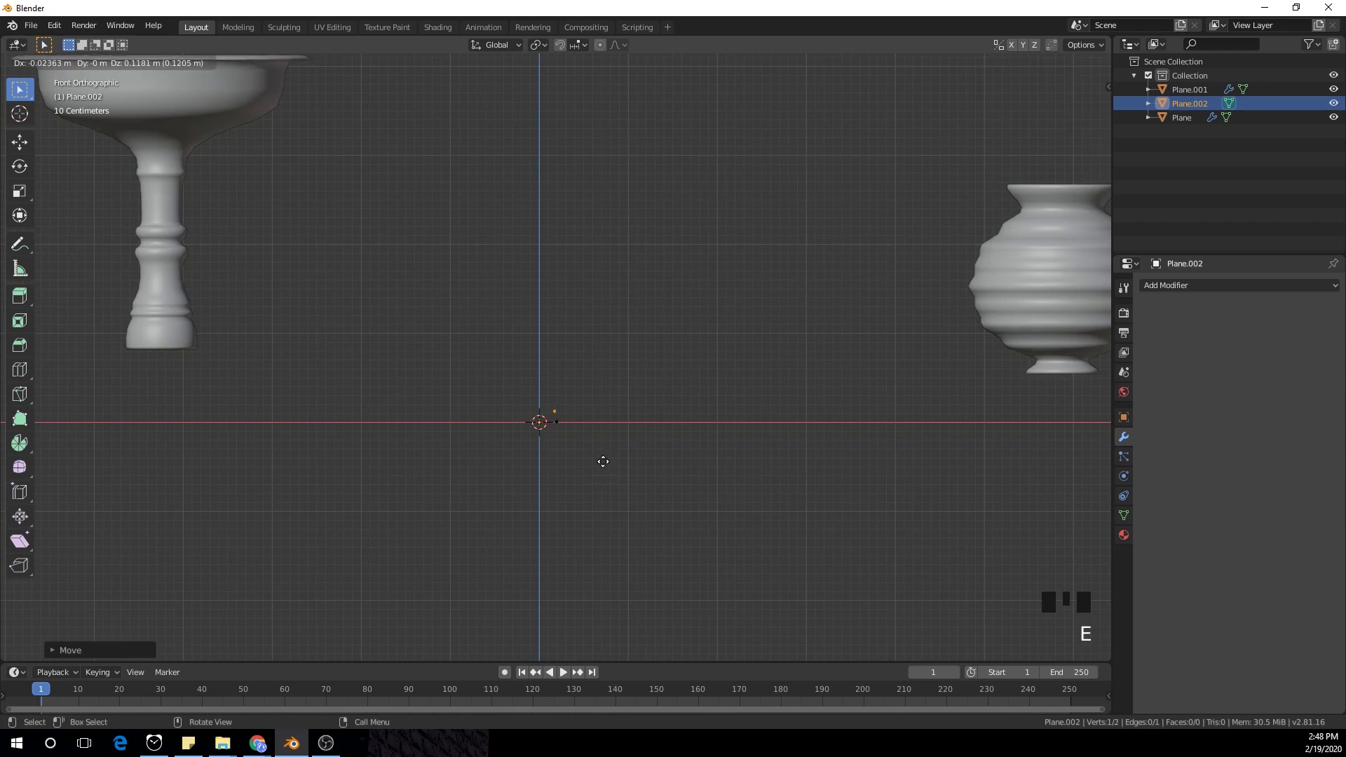
left_click(604, 460)
key("e")
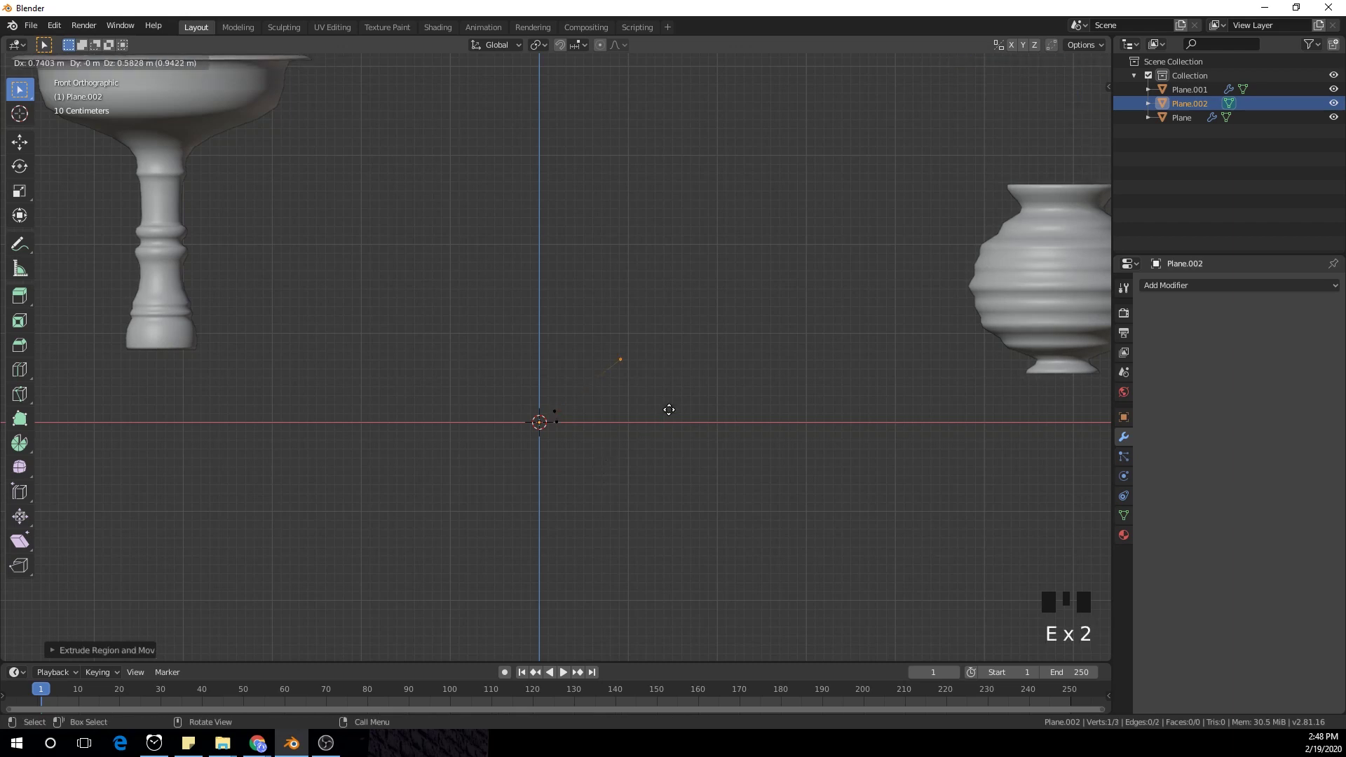
left_click(669, 409)
key("e")
left_click(608, 349)
key("e")
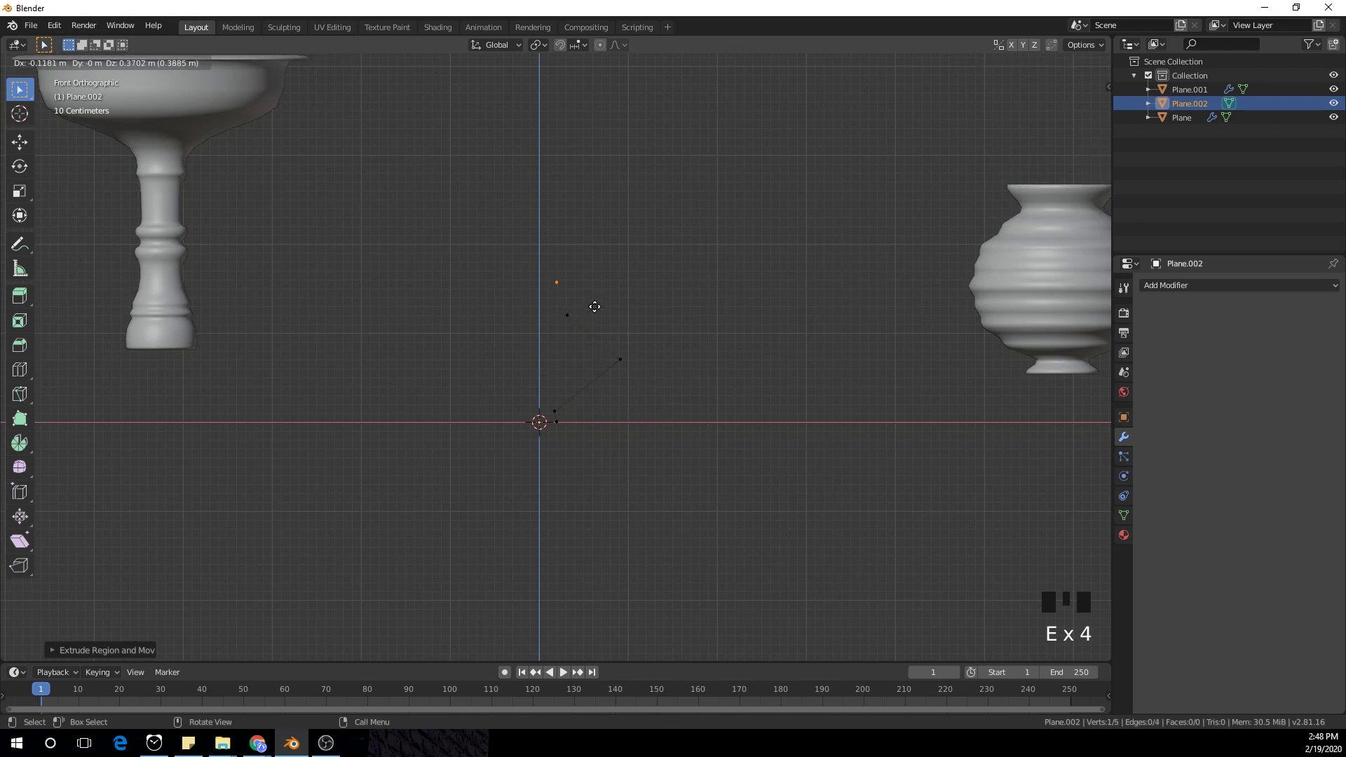
left_click(599, 237)
key("e")
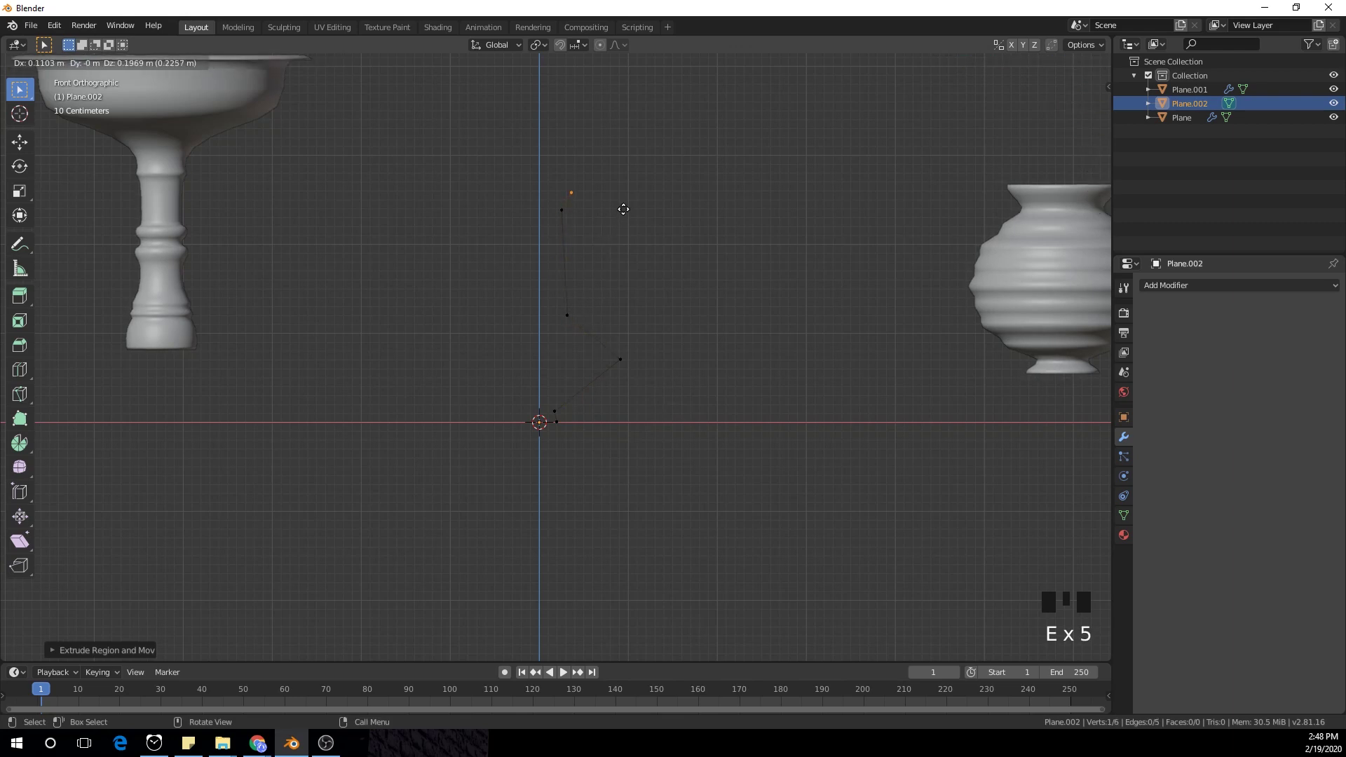
left_click(623, 209)
Step: Add a Screw modifier to the new profile, followed by a Subdivision Surface modifier at viewport level 2
key("Tab")
left_click(1195, 285)
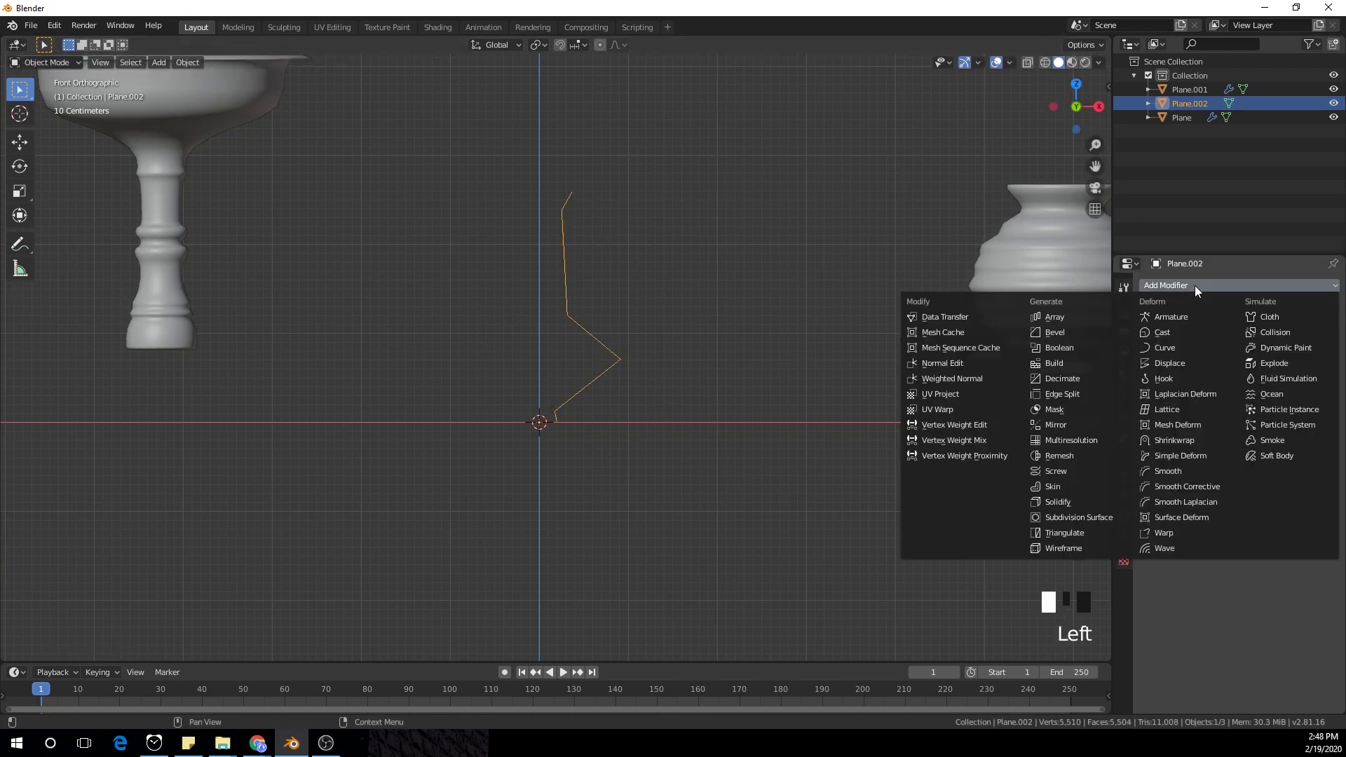
left_click(1074, 471)
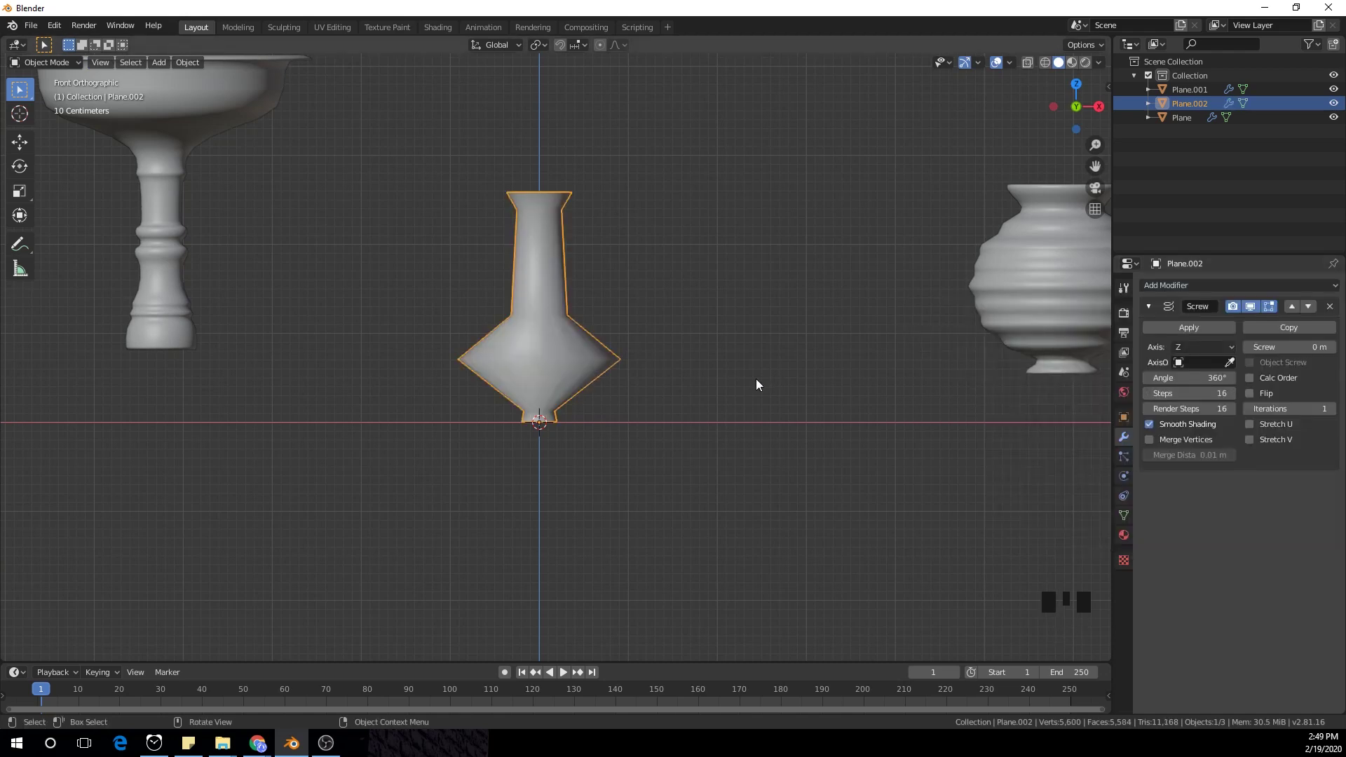
key("ctrl")
key("ctrl+2")
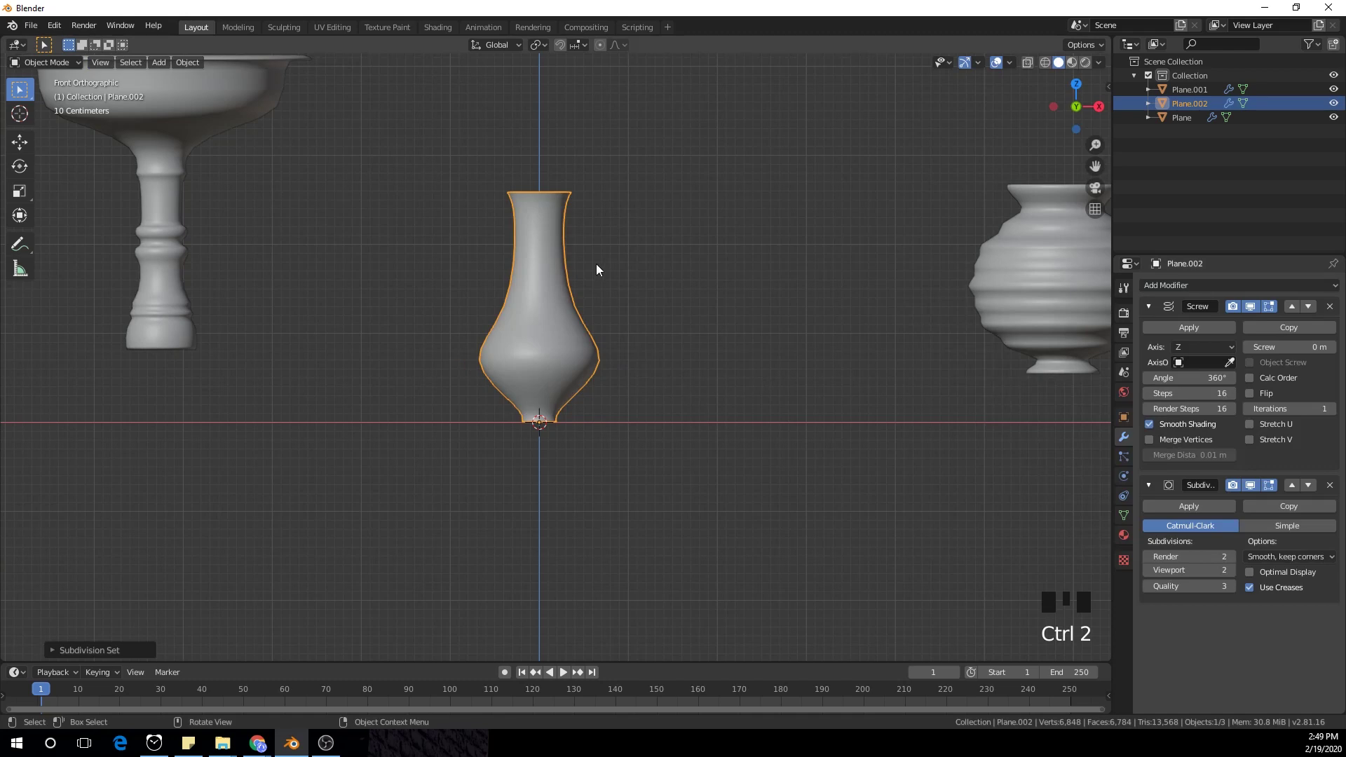
Step: Edit the profile with X-ray on and move the lower and upper neck vertices inward and down to slim the neck
key("Tab")
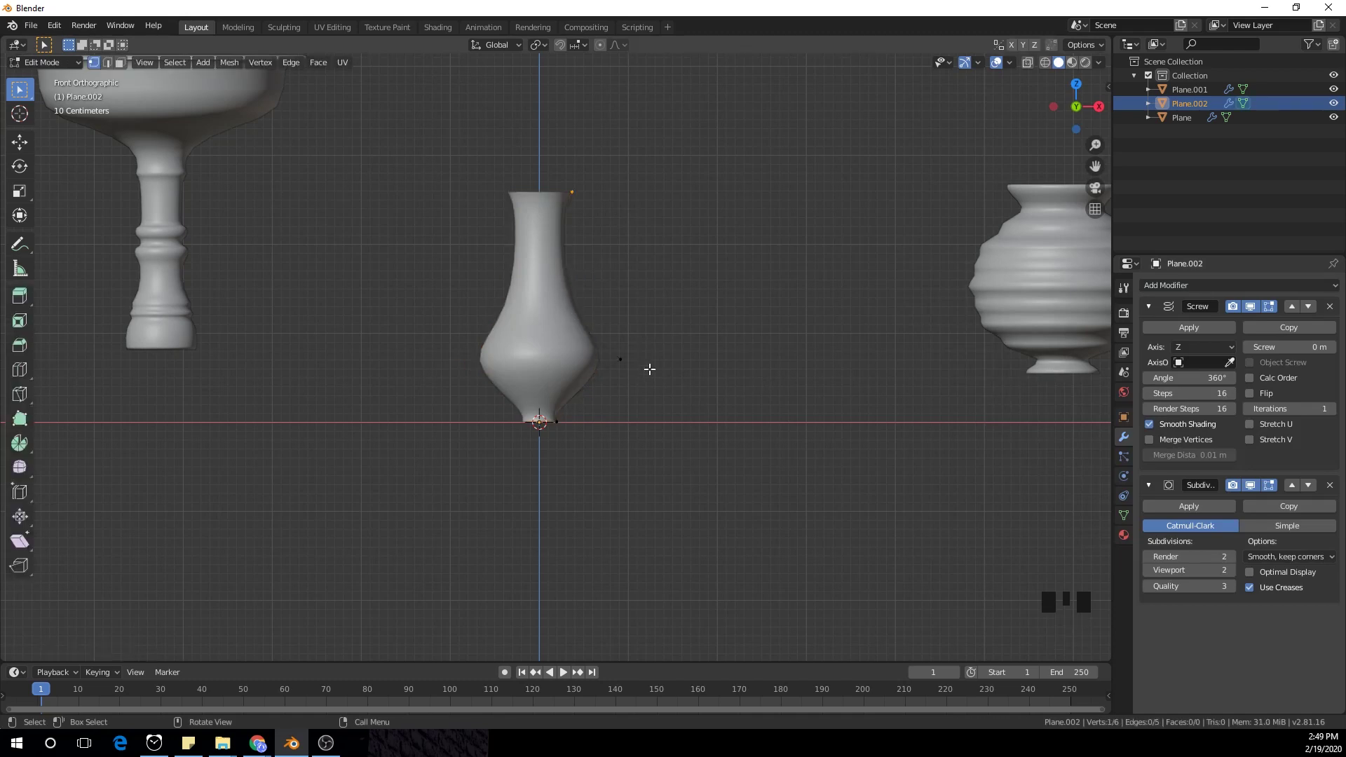
key("alt+z")
left_click(568, 315)
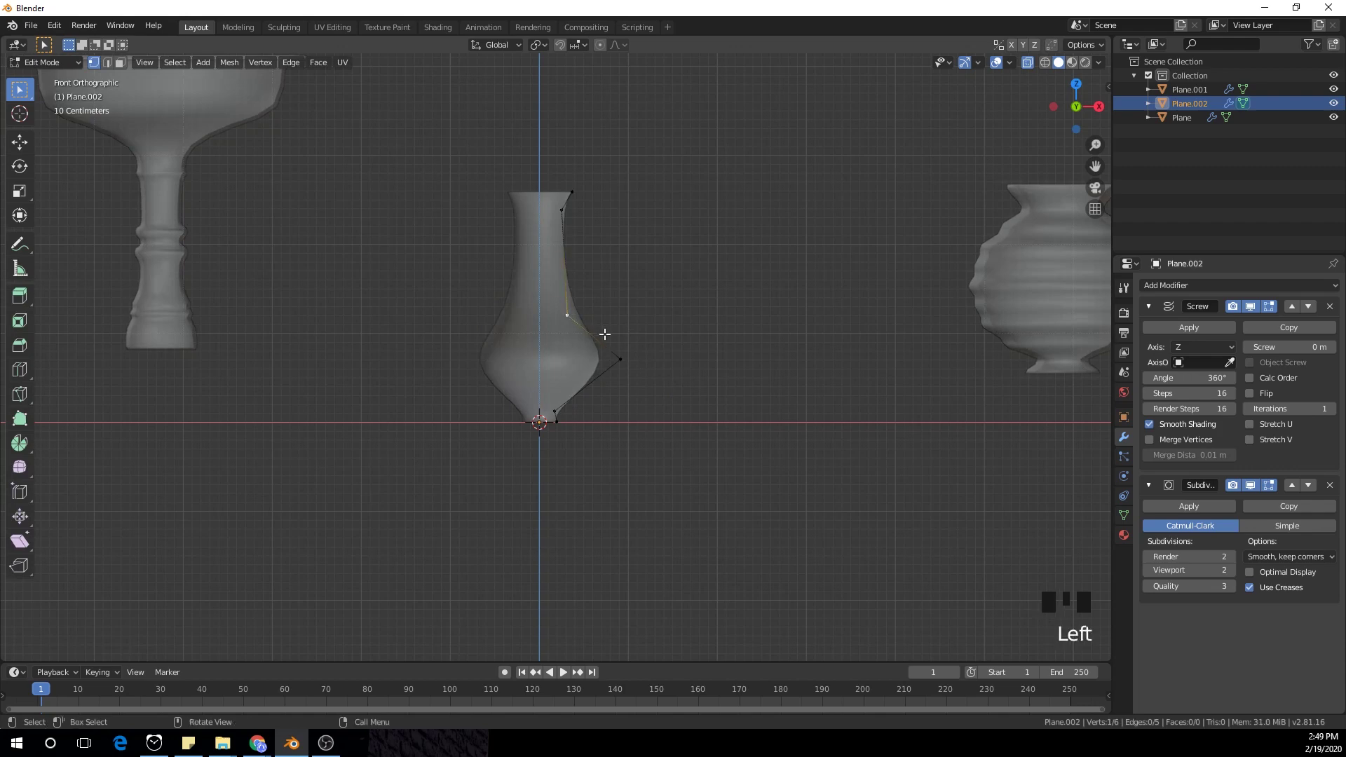
key("g")
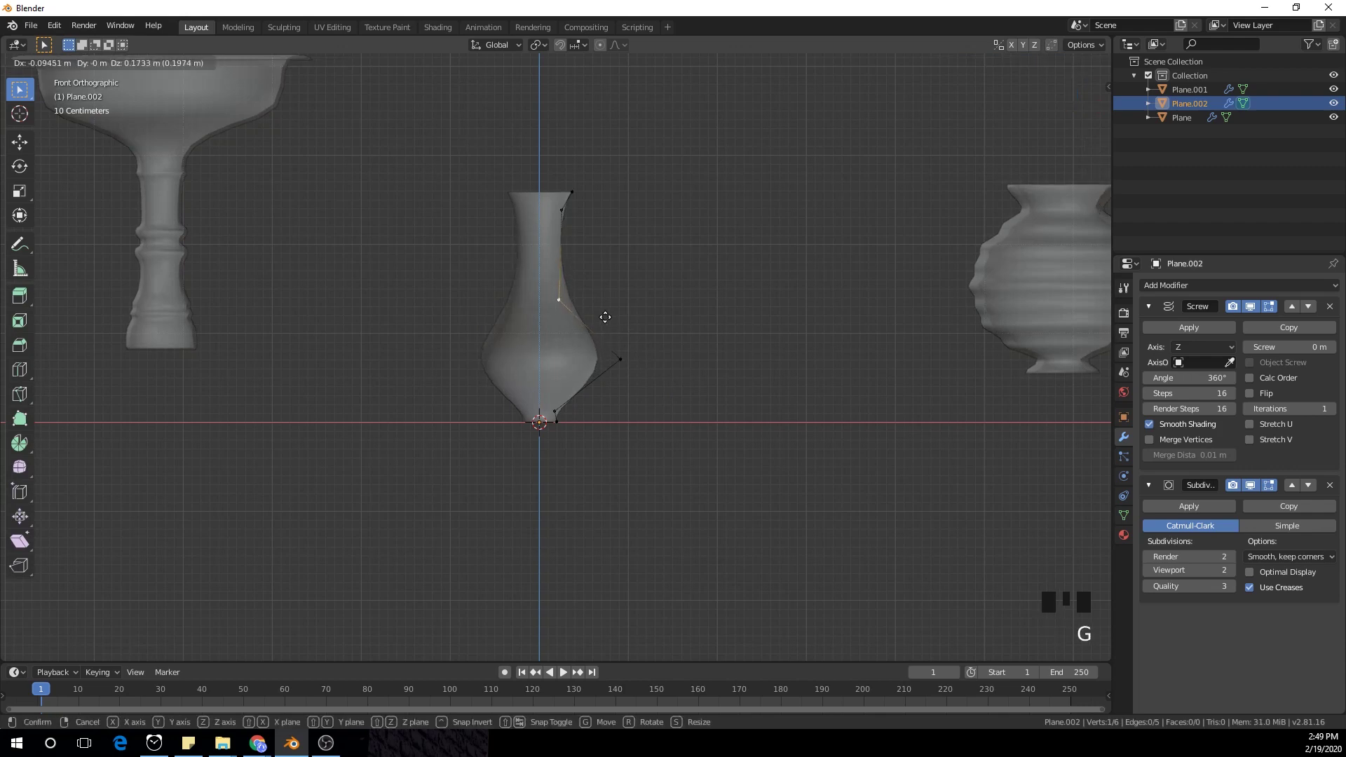
left_click(590, 349)
left_click(561, 214)
key("g")
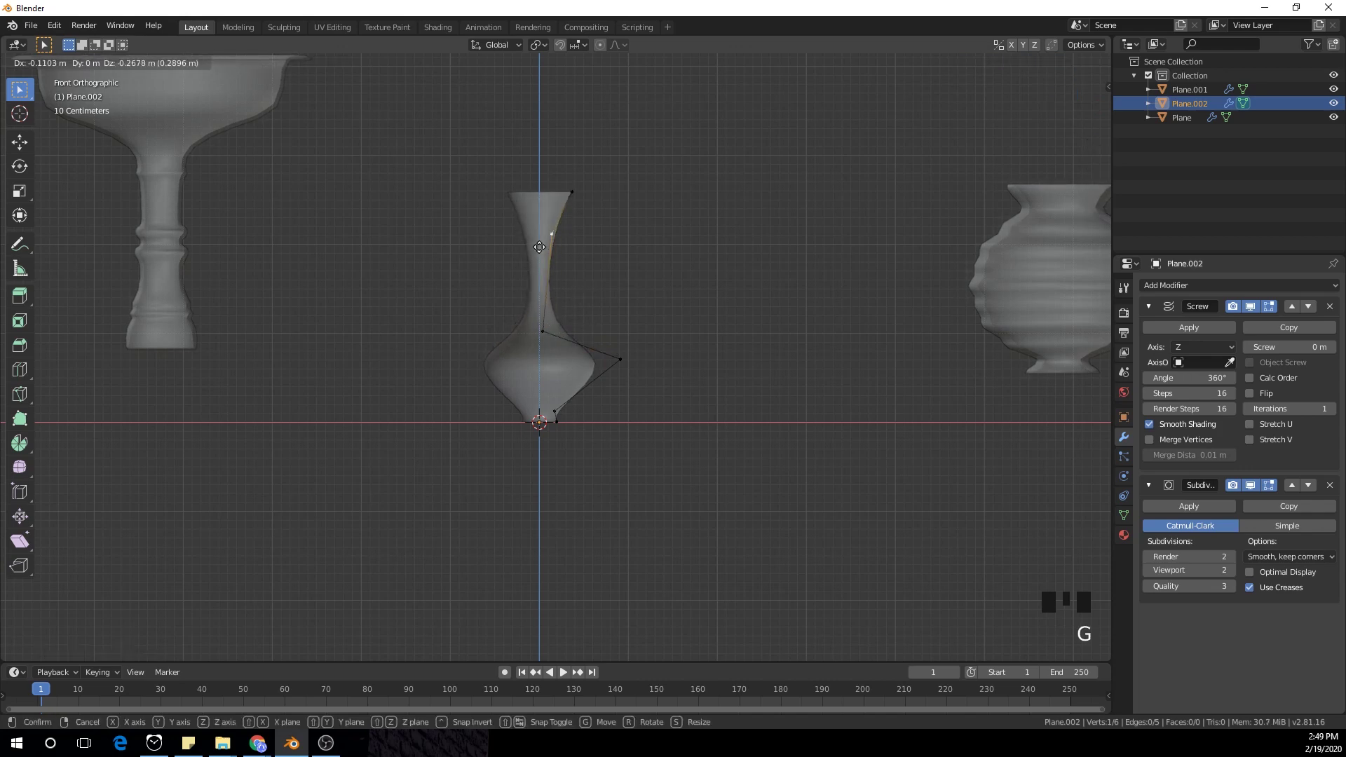
left_click(536, 235)
Step: Move the belly's outermost vertex slightly outward and down
left_click(619, 359)
key("g")
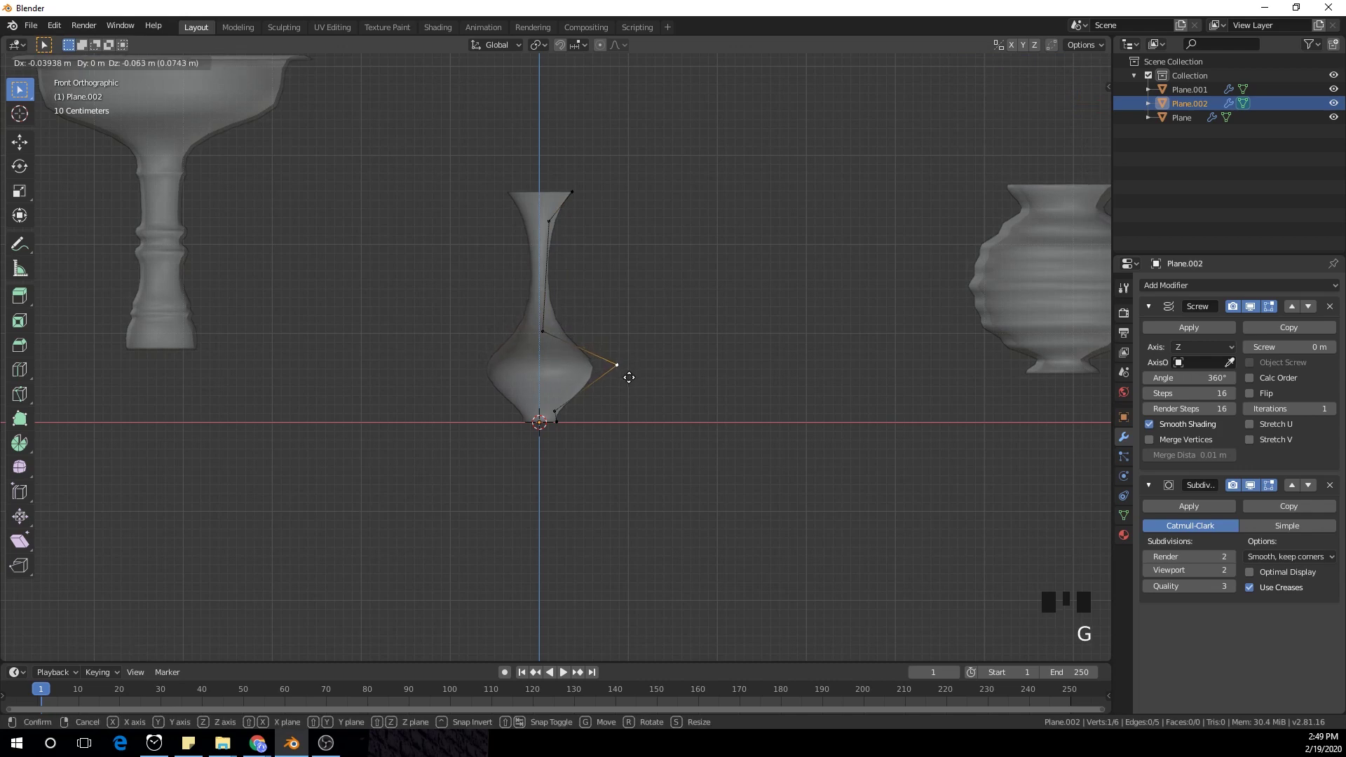
left_click(636, 373)
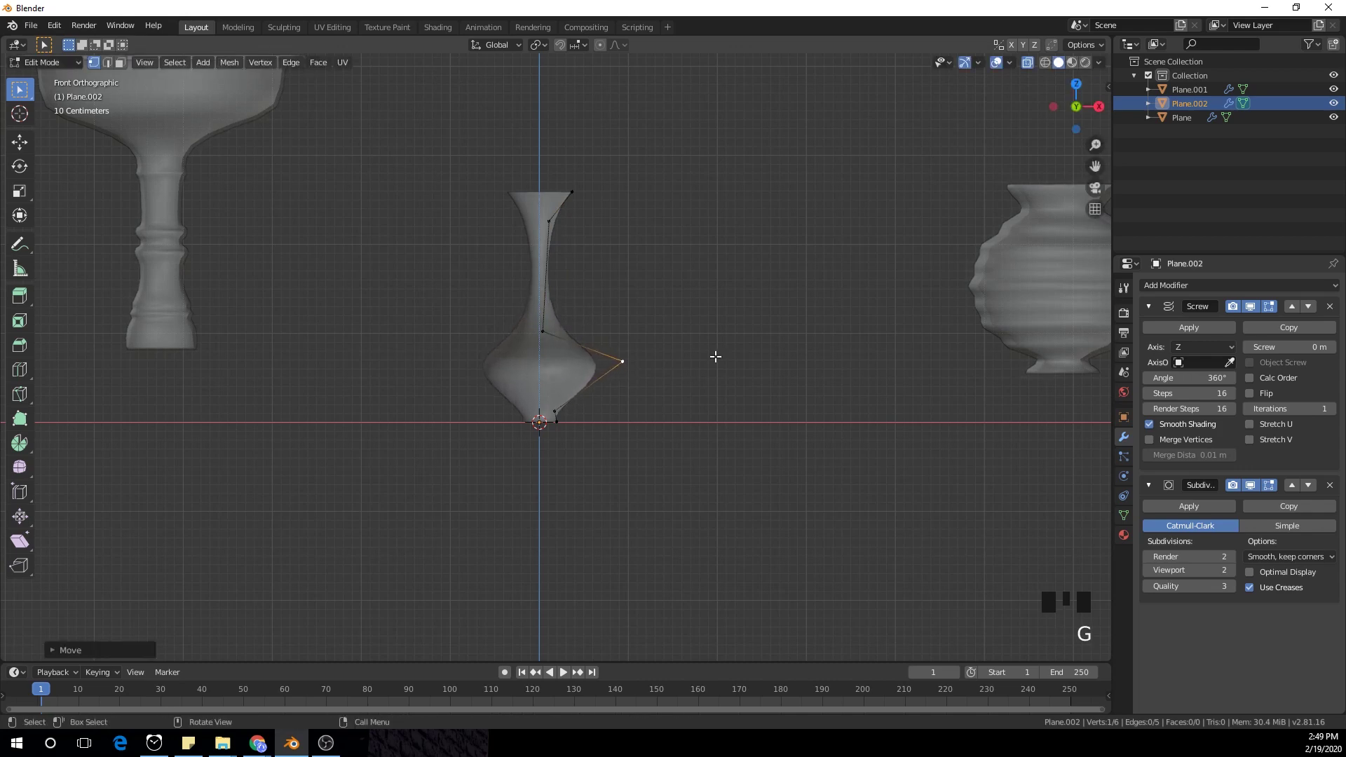
right_click(735, 349)
left_click(733, 348)
left_click(634, 364)
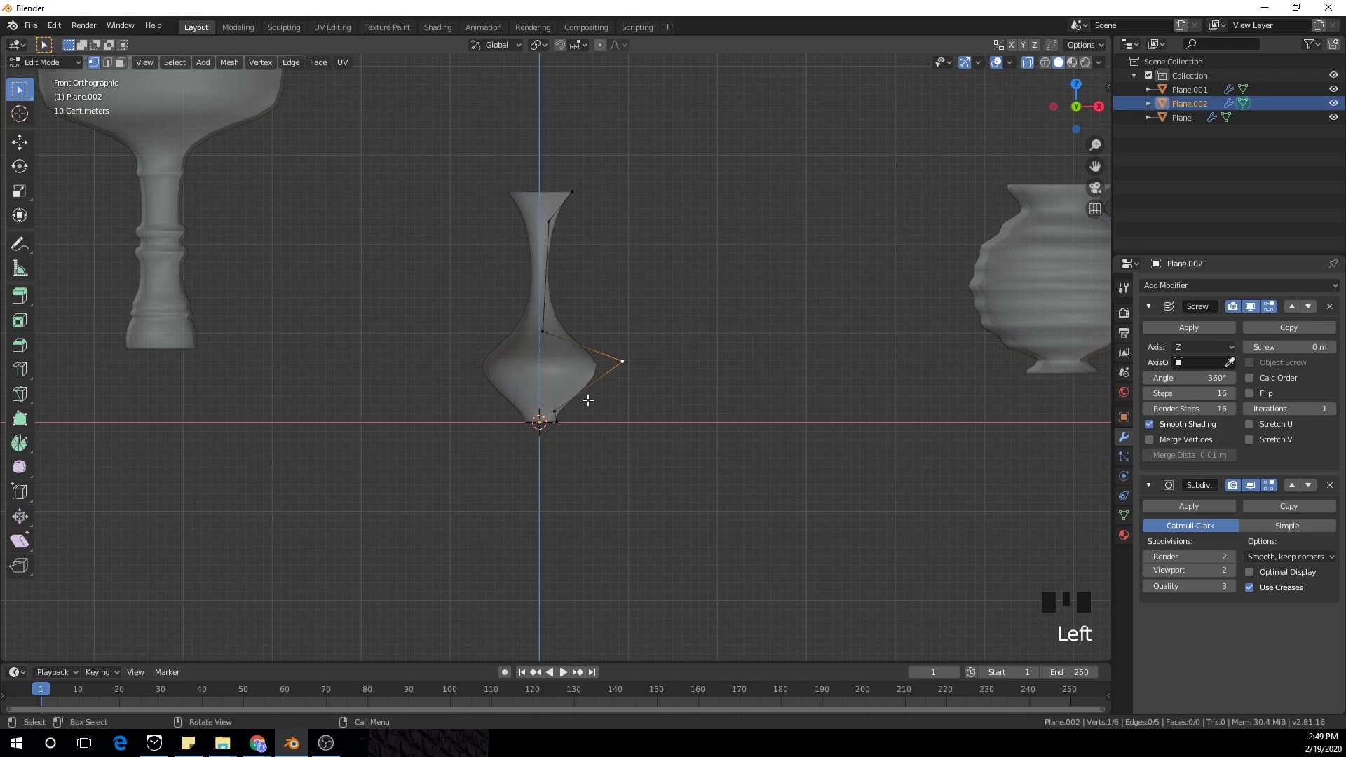
Step: Subdivide the edge between foot and belly and move the new vertex about 0.12 m outward and 0.2 m down
left_click(567, 413)
left_click(626, 363, "shift")
right_click(744, 341)
left_click(745, 341)
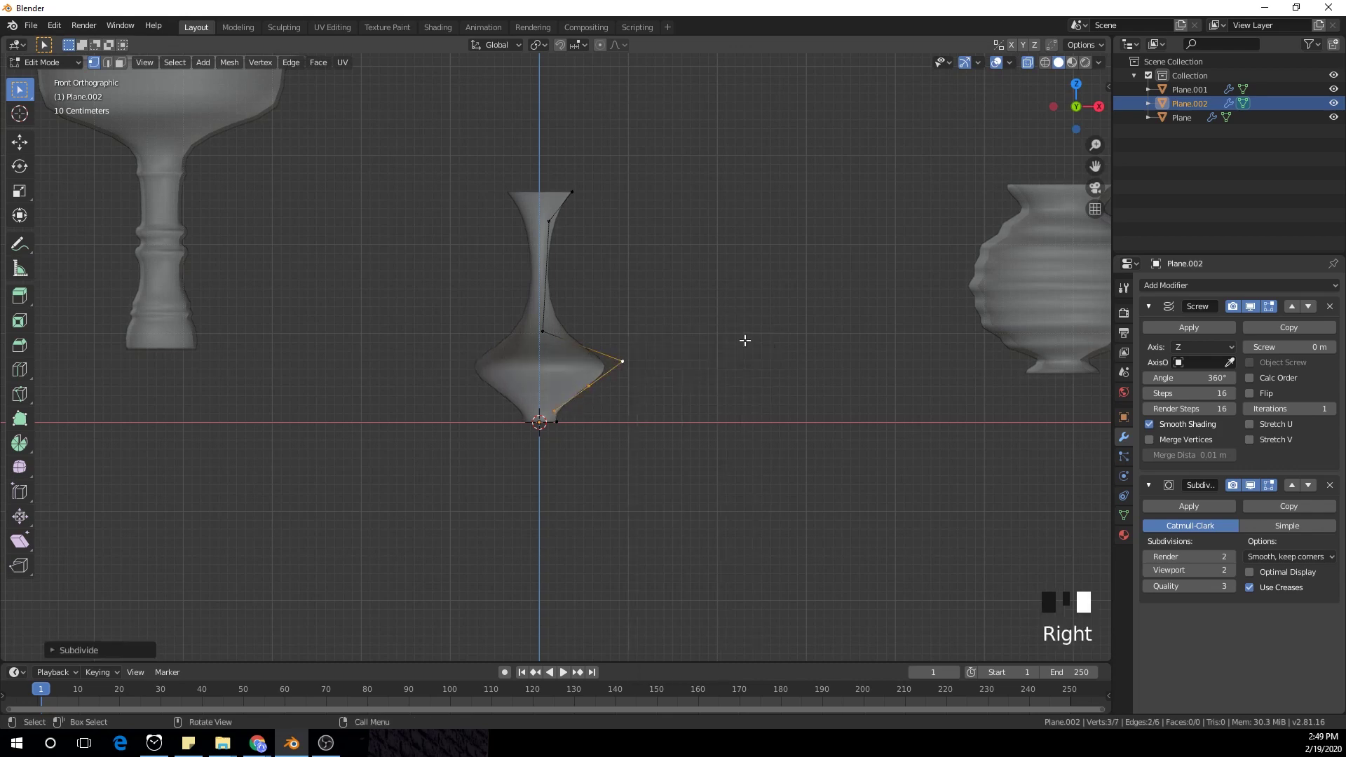
left_click(609, 391)
key("g")
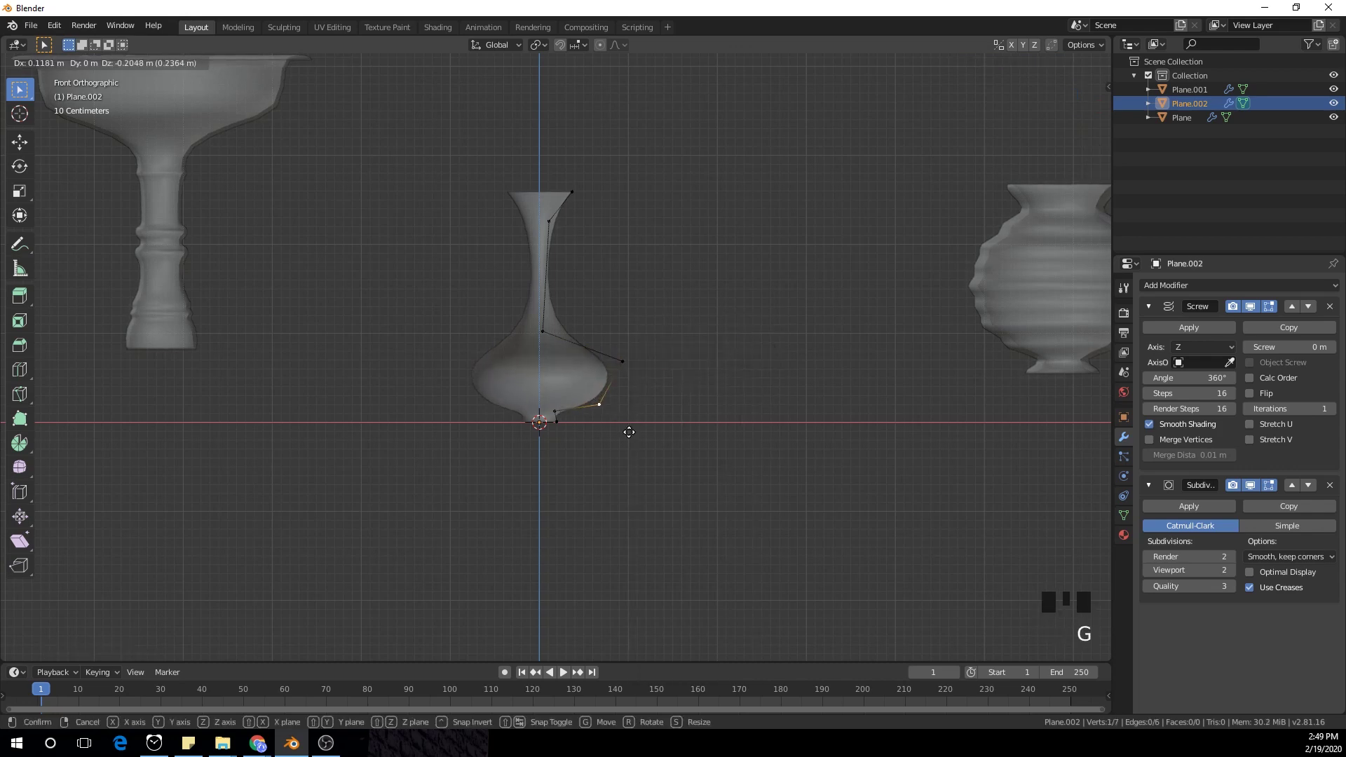
left_click(629, 431)
Step: Subdivide the edge between belly and neck and move the new vertex outward and up to round the shoulder
left_click(623, 362)
left_click(543, 331, "shift")
key("g")
key("Escape")
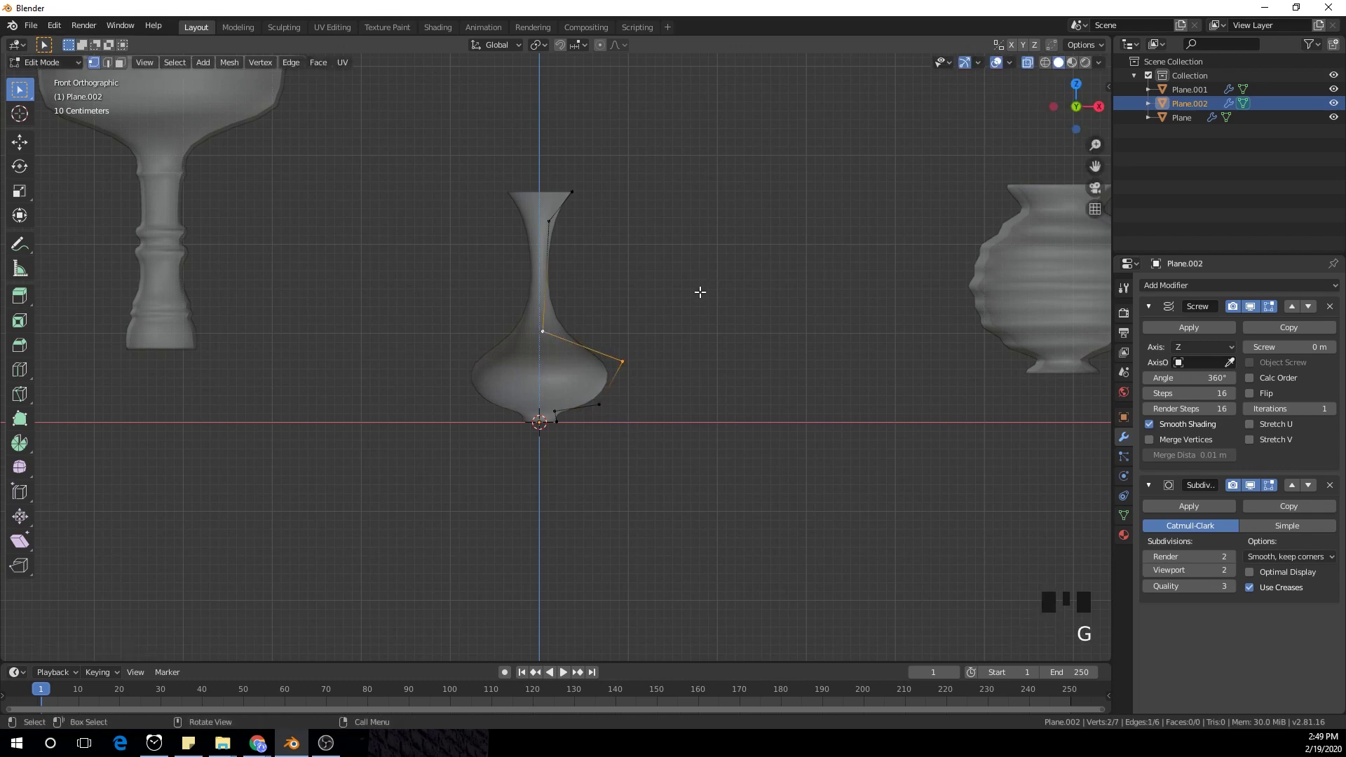
right_click(700, 292)
left_click(698, 300)
left_click(584, 348)
key("g")
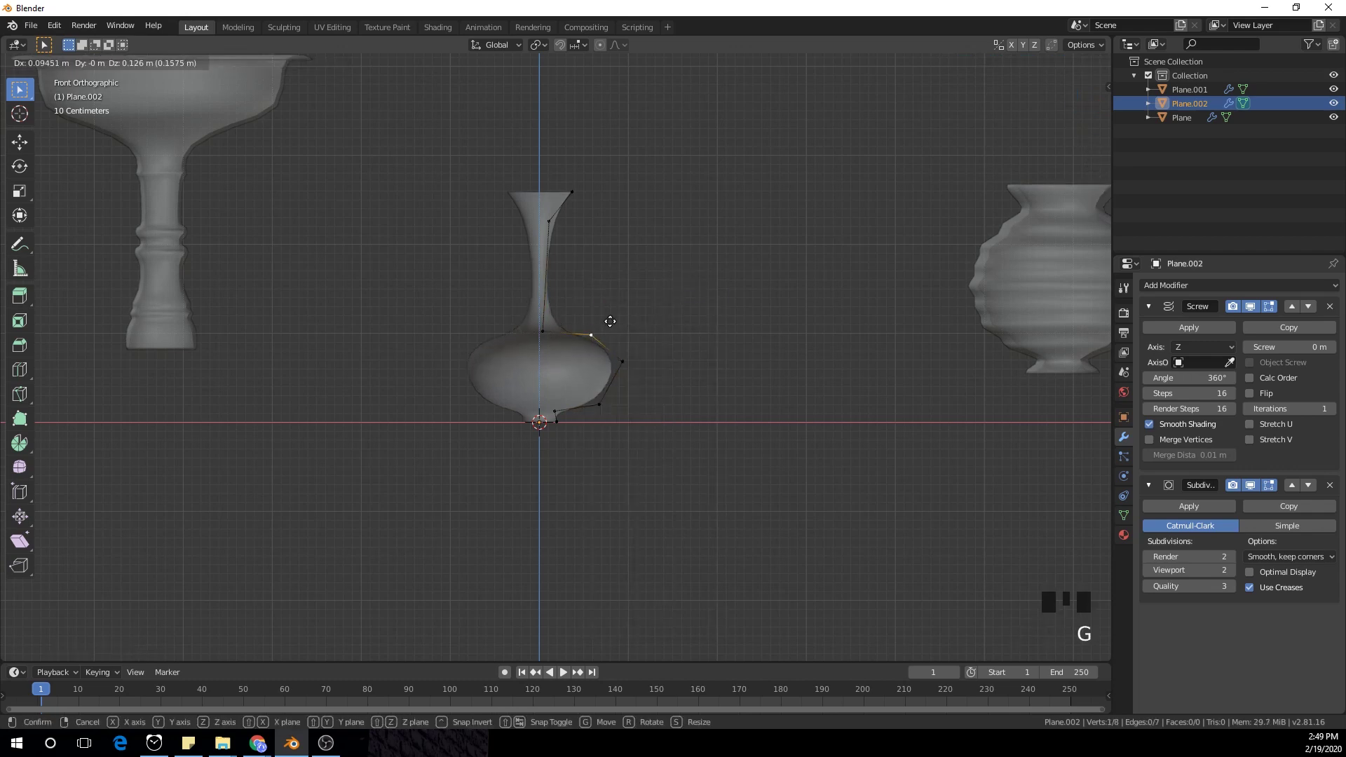
left_click(609, 319)
Step: Raise the lower neck vertex about 0.34 m and slightly adjust the upper neck vertex
left_click(550, 332)
key("g")
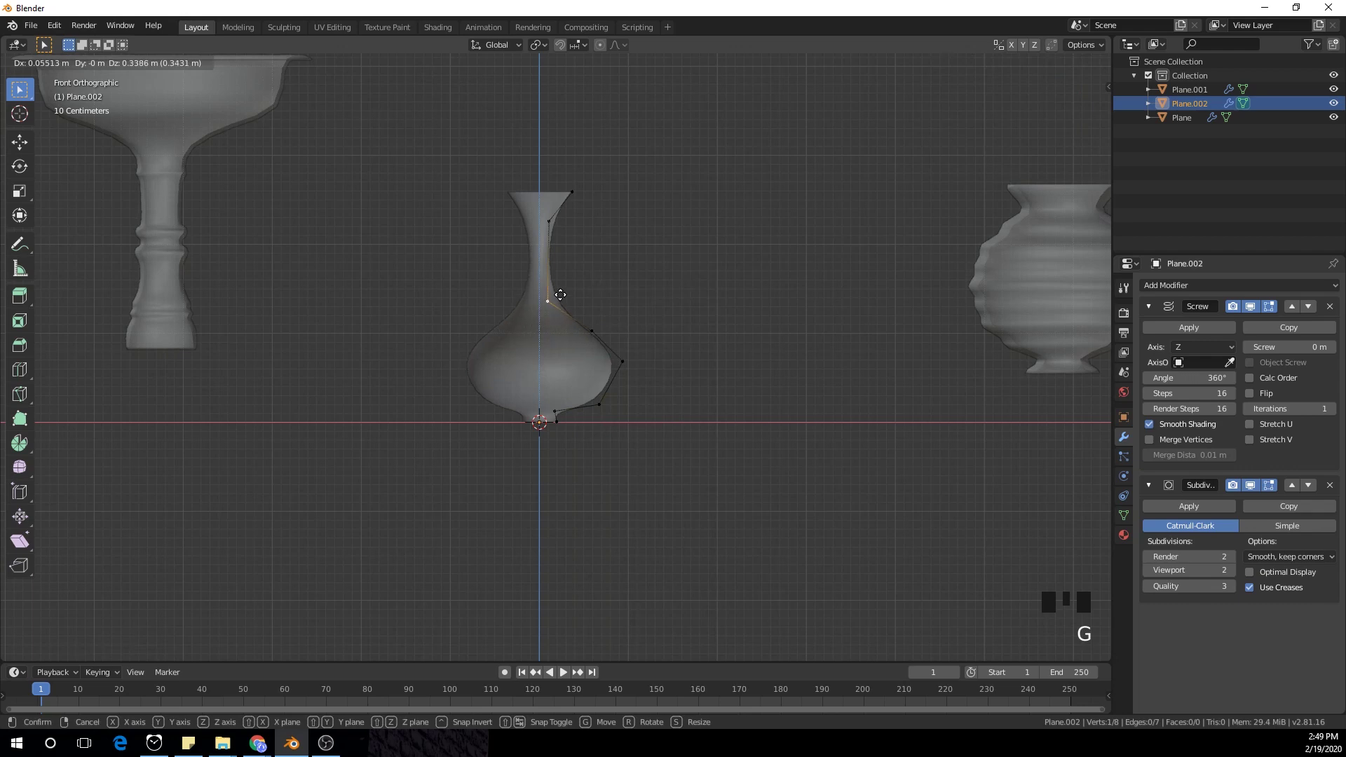
left_click(556, 303)
left_click(551, 220)
key("g")
left_click(554, 212)
Step: Raise the two topmost profile vertices about 0.46 m along Z to lengthen the neck, and return to Object Mode
left_click_drag(465, 150, 607, 241)
key("g")
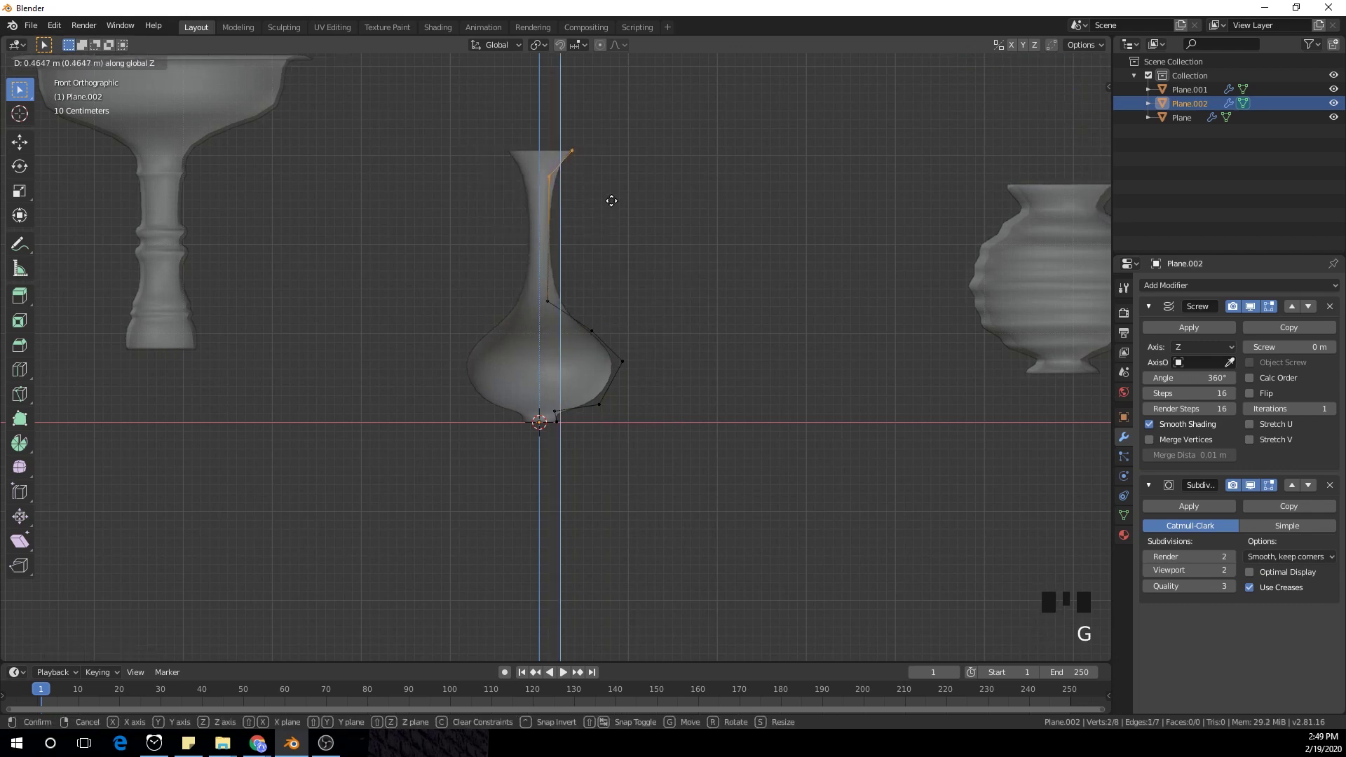
left_click(612, 200)
key("Tab")
scroll(606, 217, "down", 4)
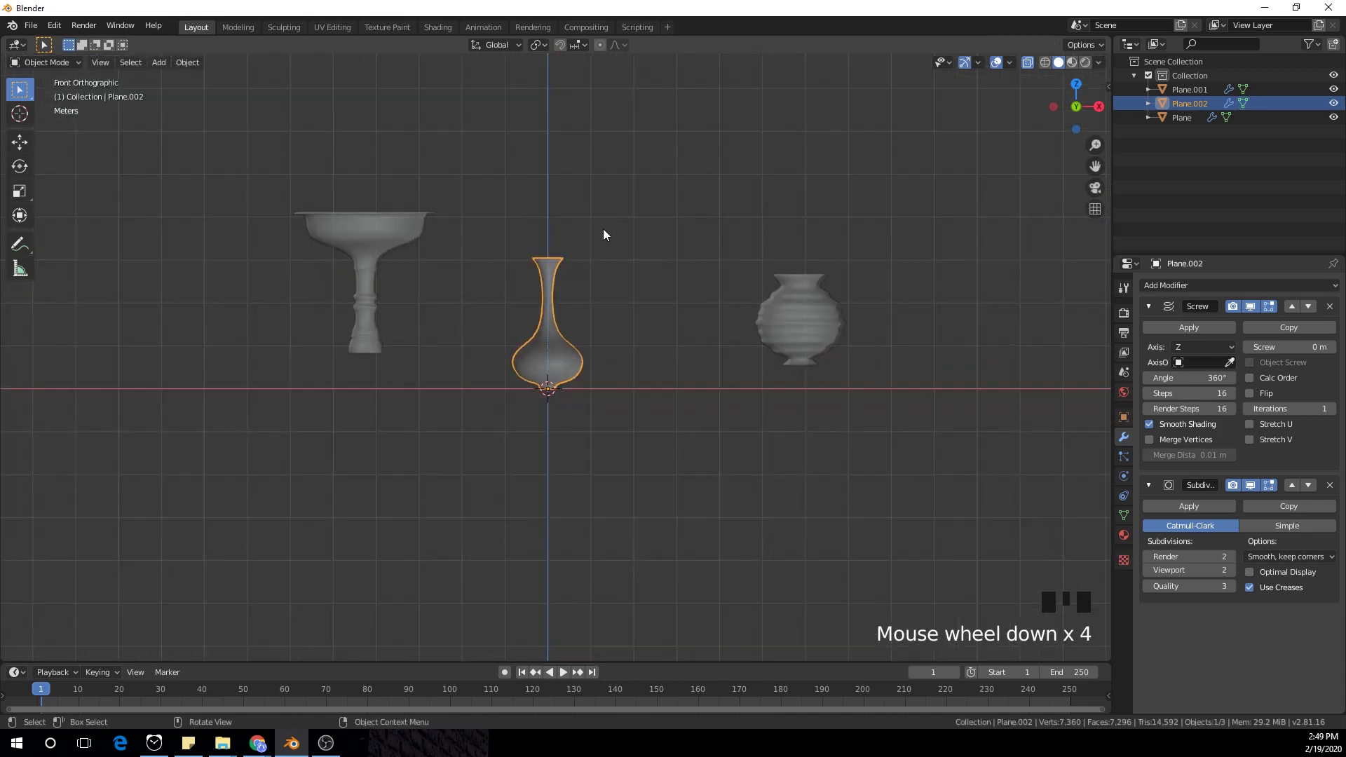
Step: Set the pedestal bowl's Z location to 0 m so that its base rests on the ground line
middle_click_drag(605, 231, 588, 271)
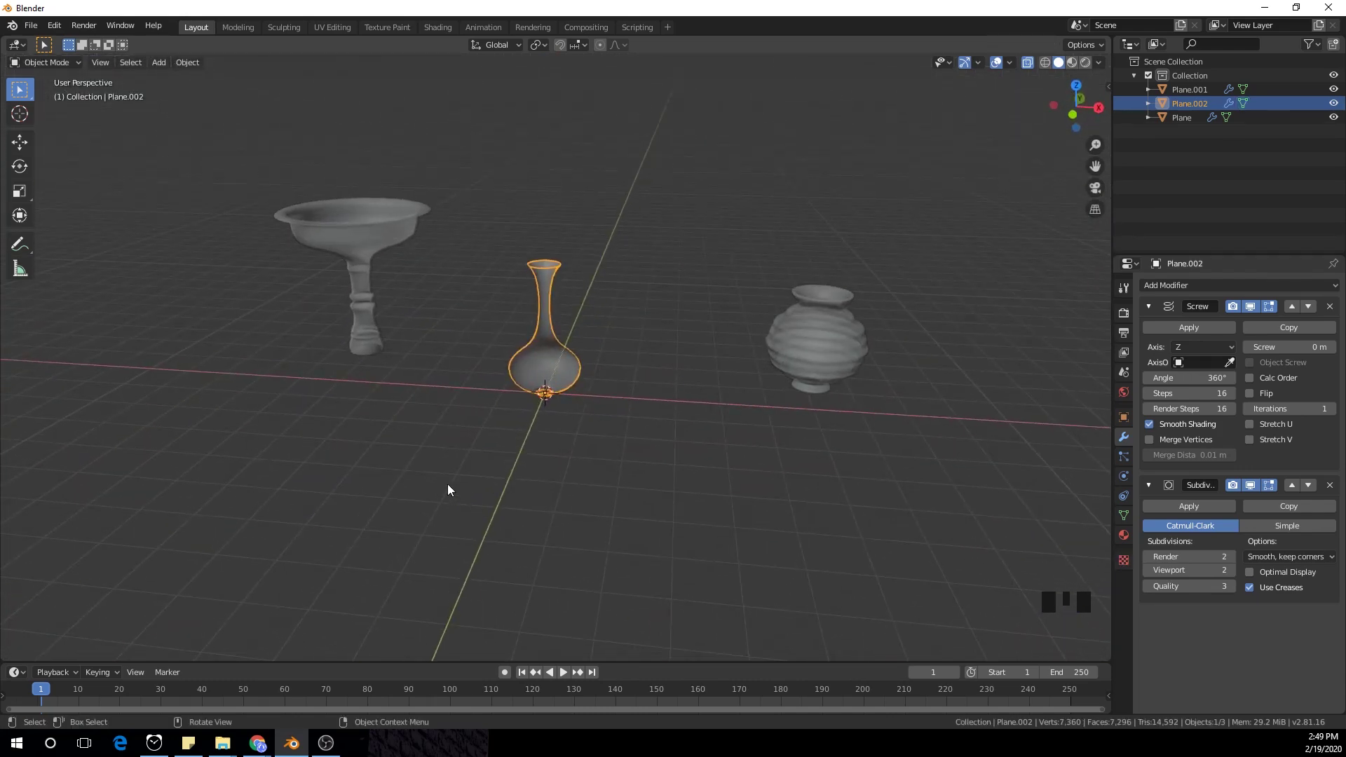
key("KP_1")
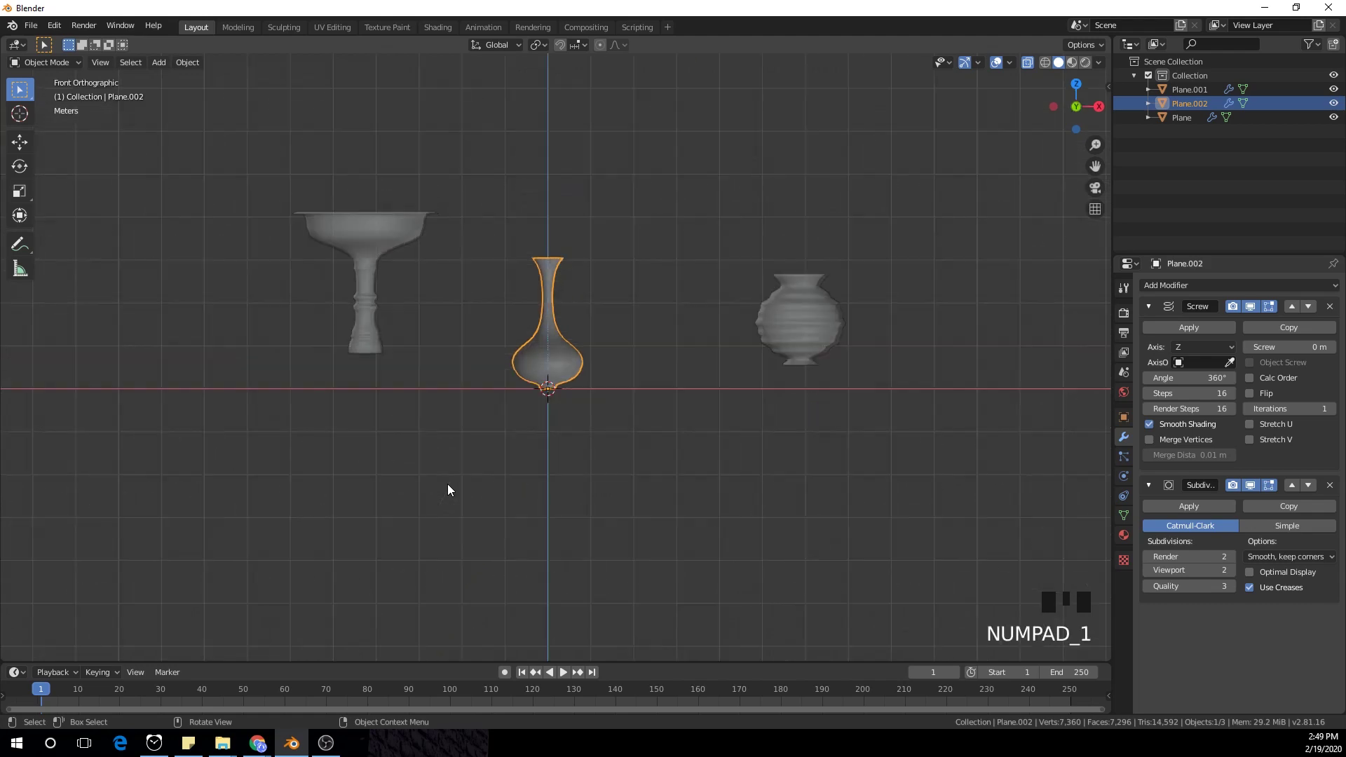
left_click(378, 305)
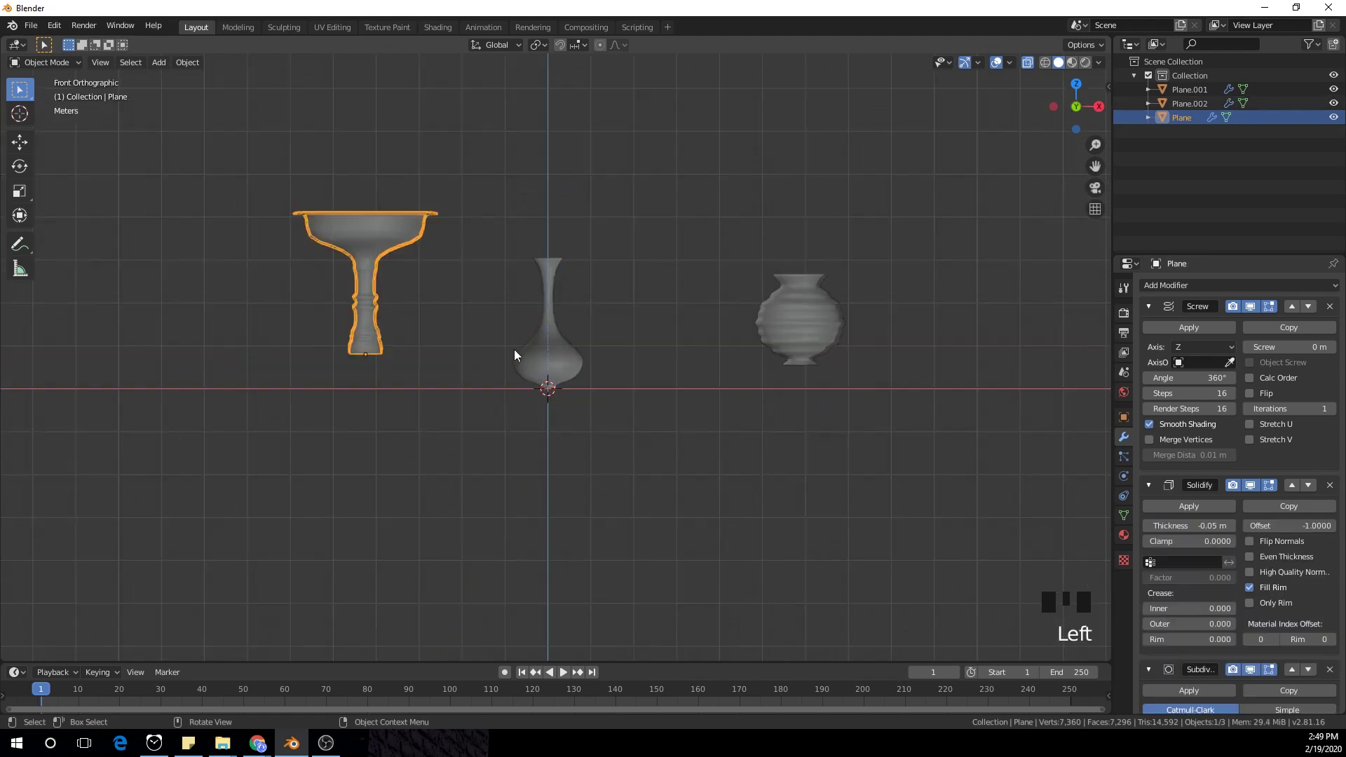
key("n")
left_click(1104, 88)
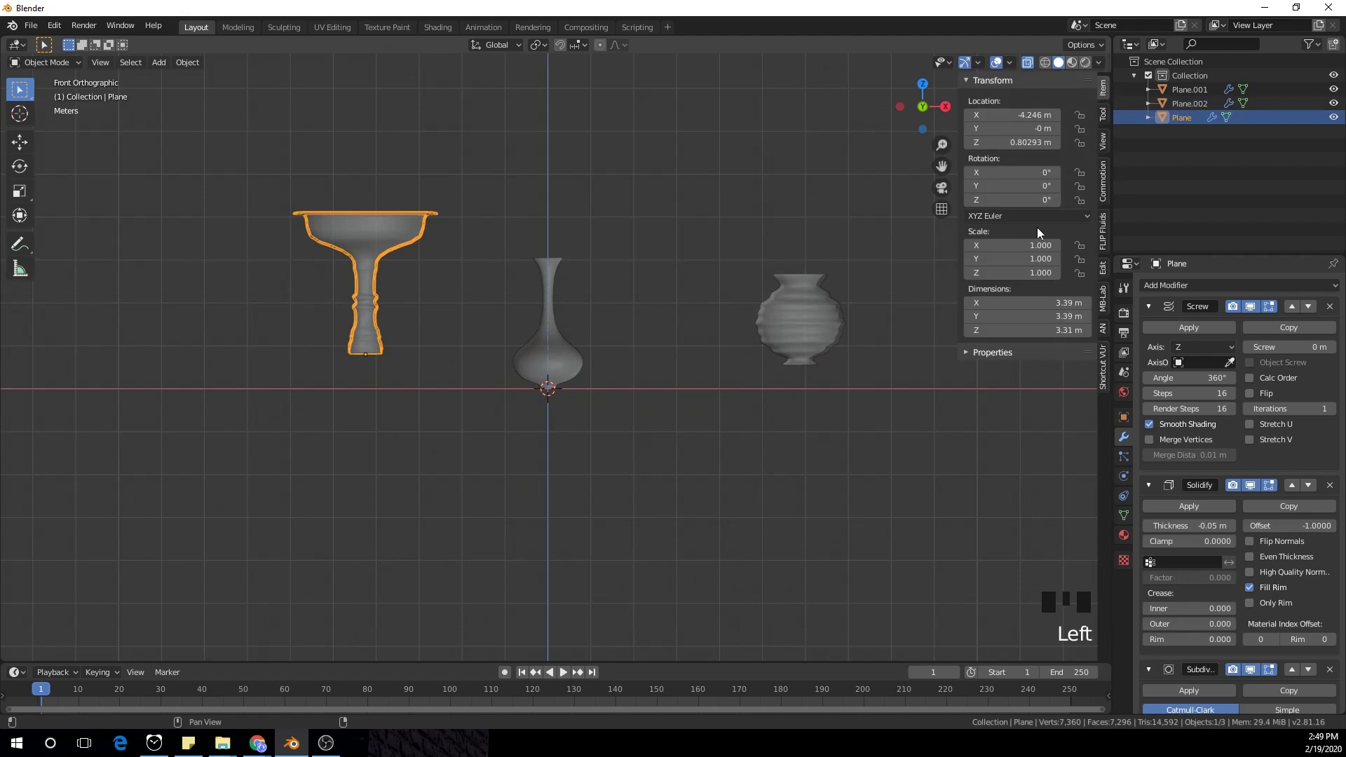
double_click(1033, 143)
type("0")
key("Return")
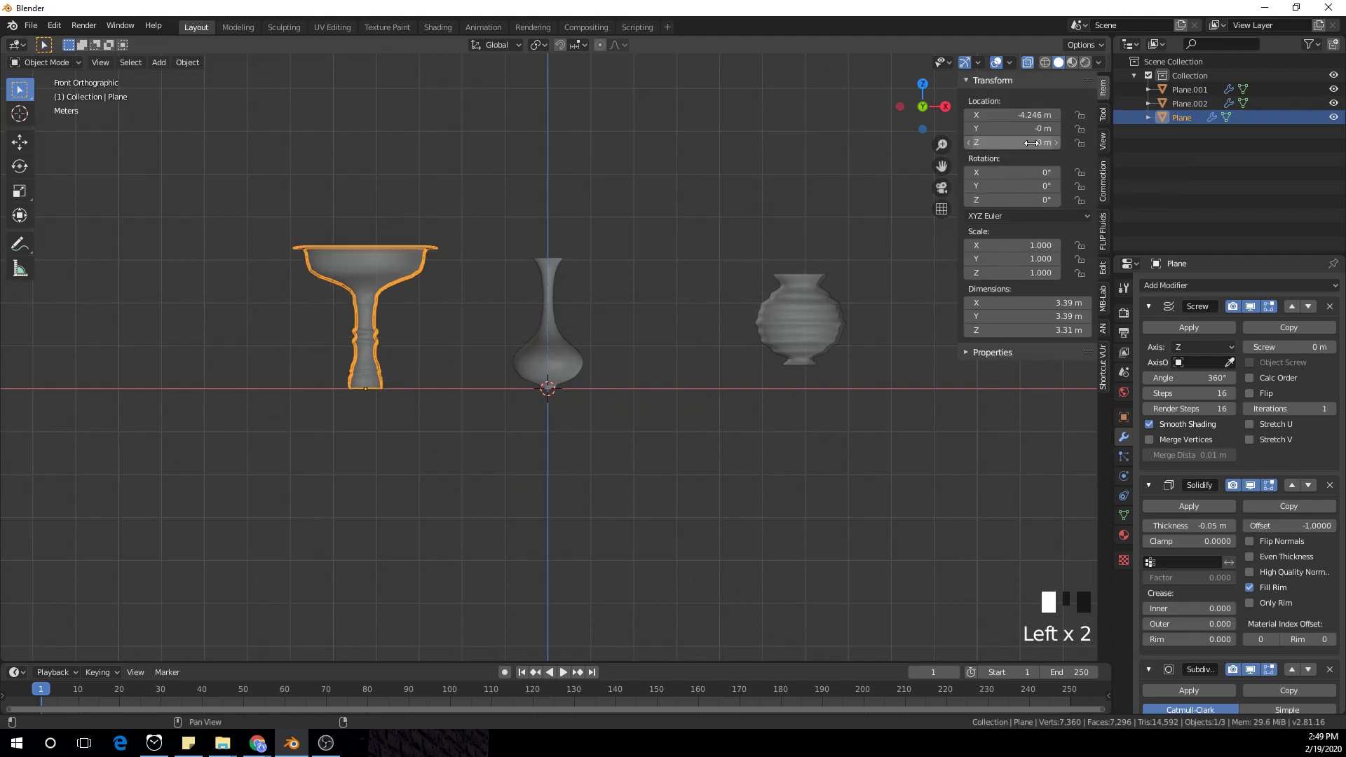
Step: Set the ribbed vase's Z location to 0 m and deselect it
left_click(757, 326)
left_click(1037, 144)
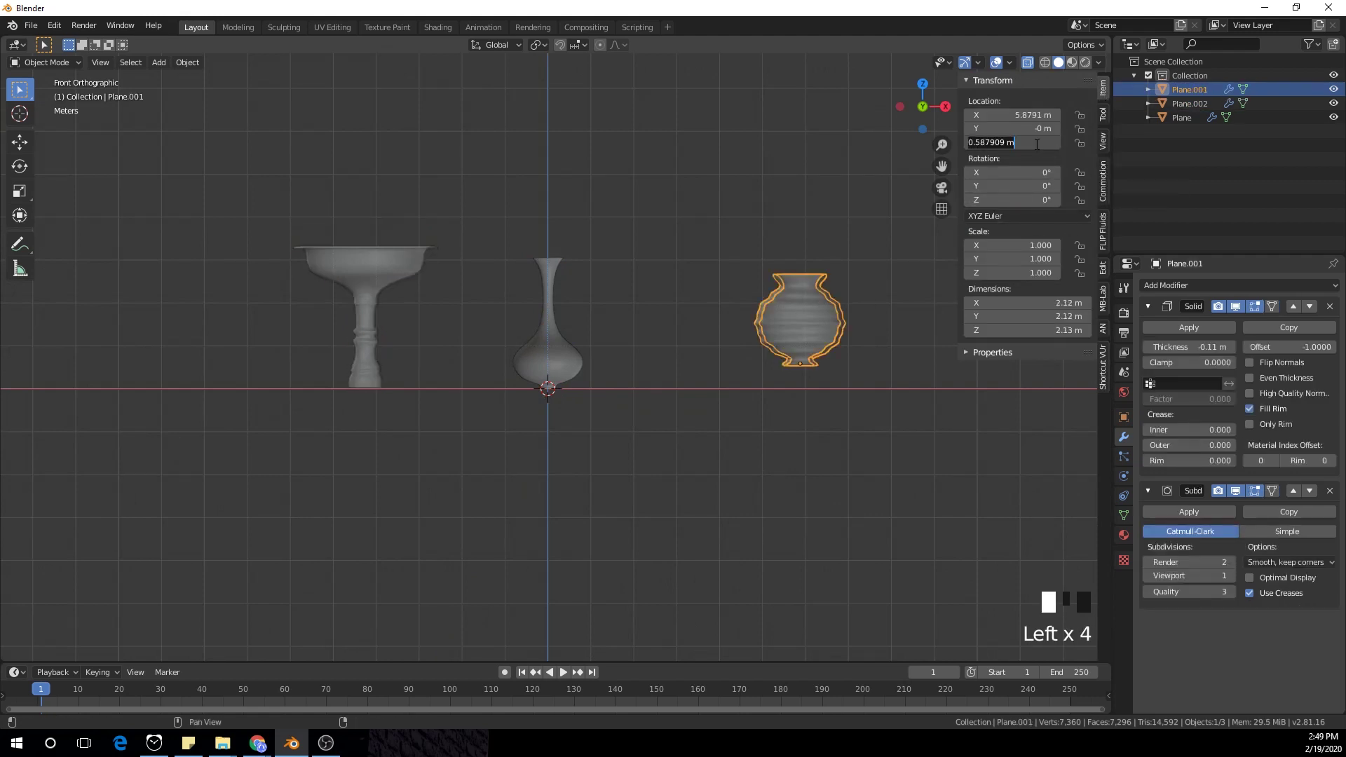
type("0")
key("Return")
left_click(827, 199)
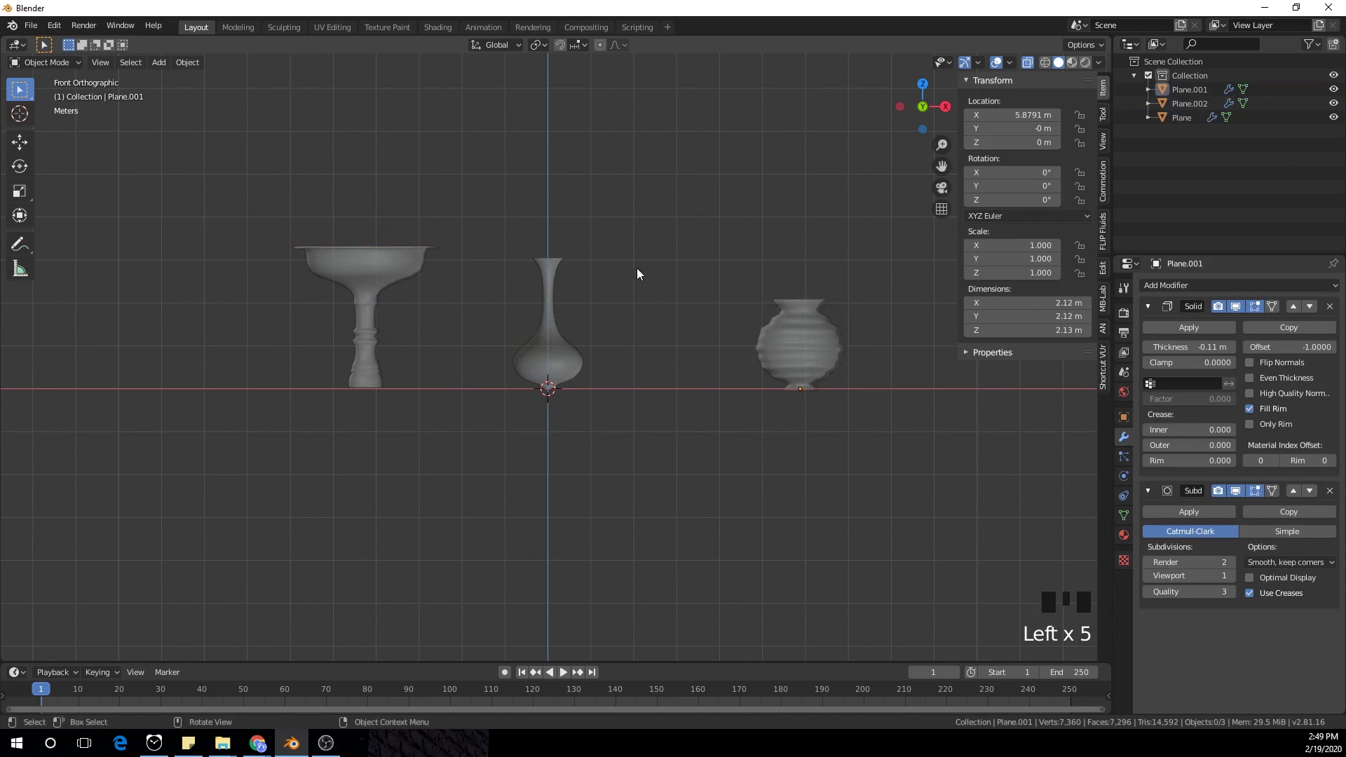
middle_click_drag(637, 267, 578, 349)
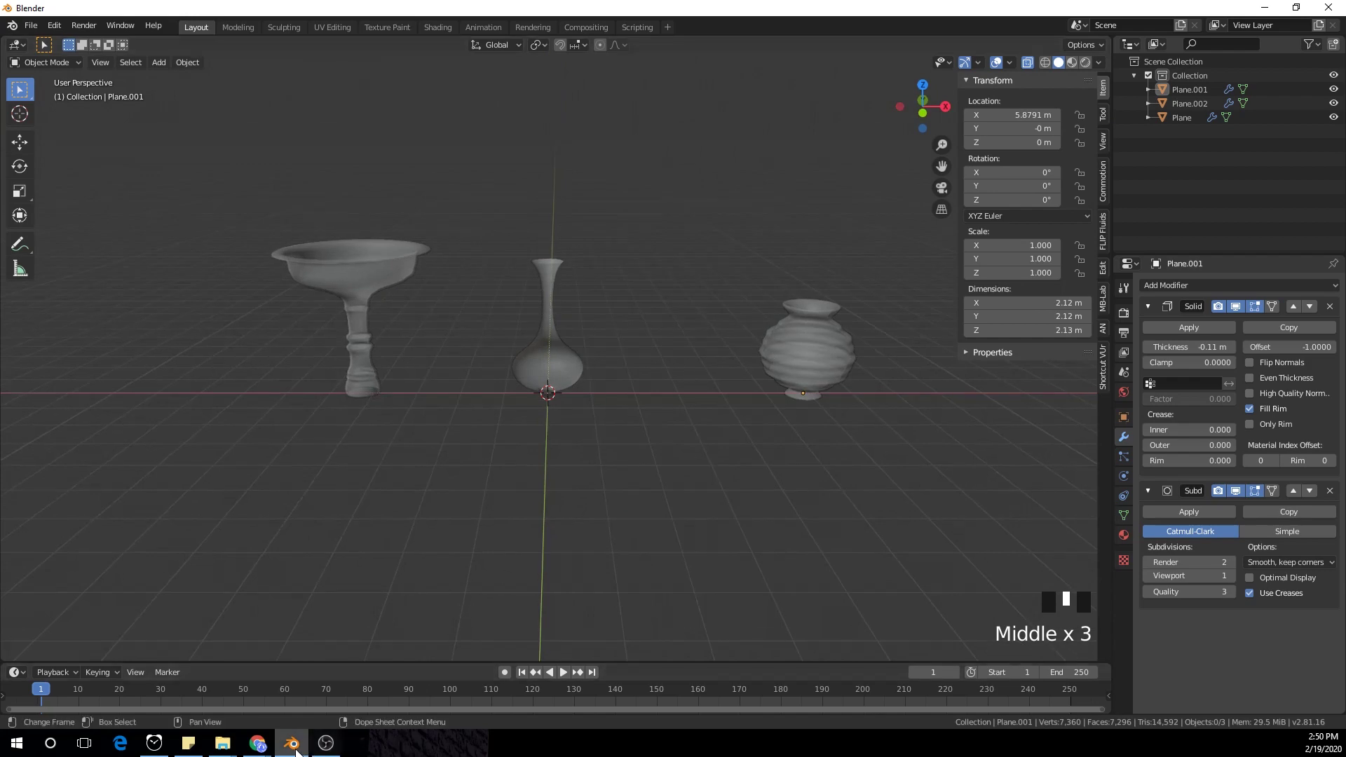
Step: Switch to Chrome and open the textures.com home page in a new tab
left_click(257, 744)
left_click(385, 694)
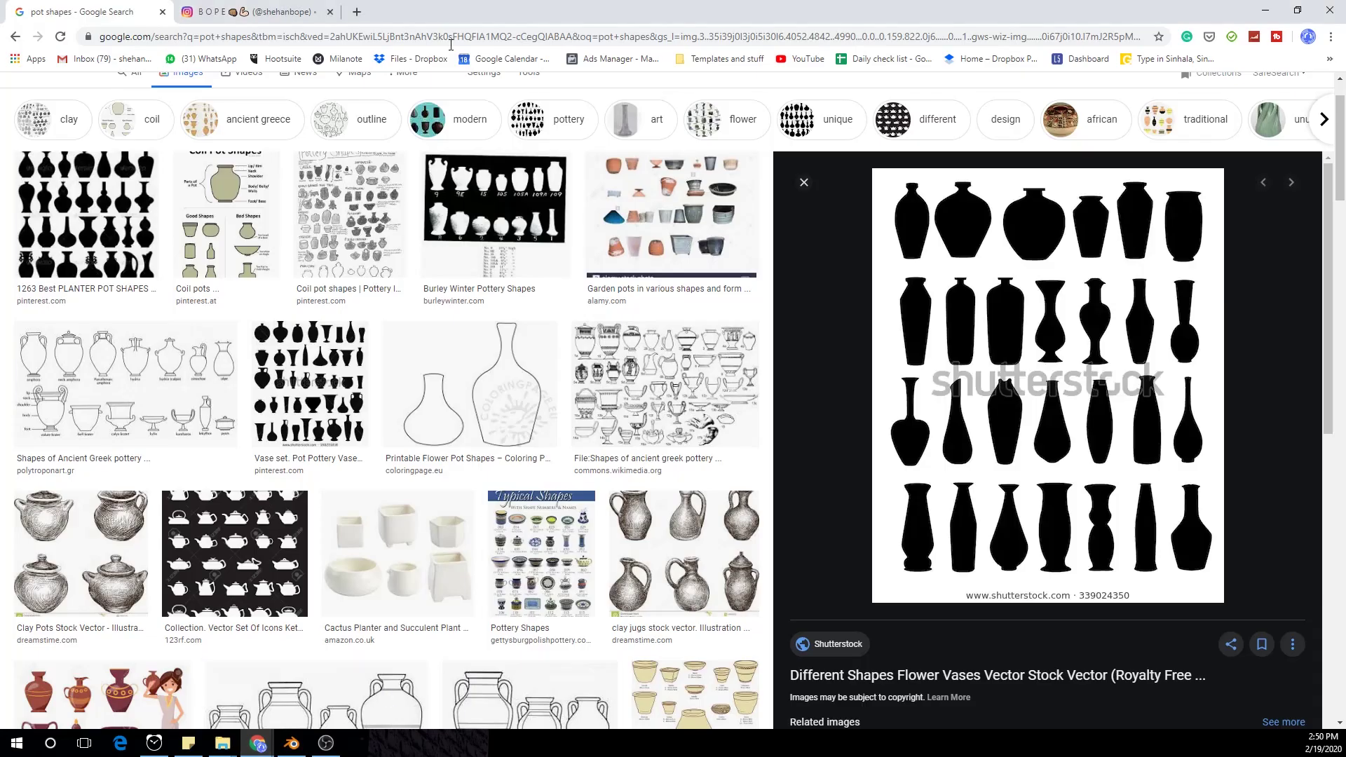
left_click(362, 10)
type("texz")
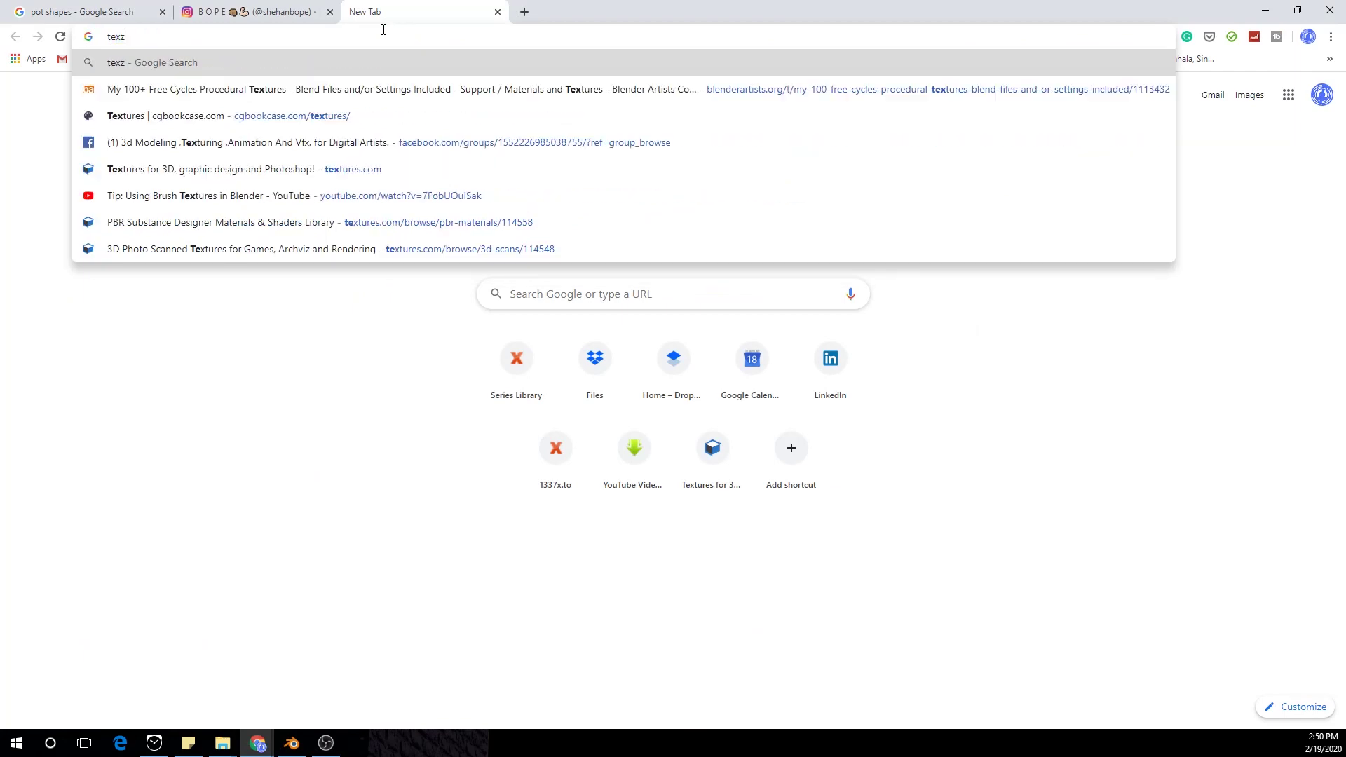
type("t")
key("BackSpace")
key("BackSpace")
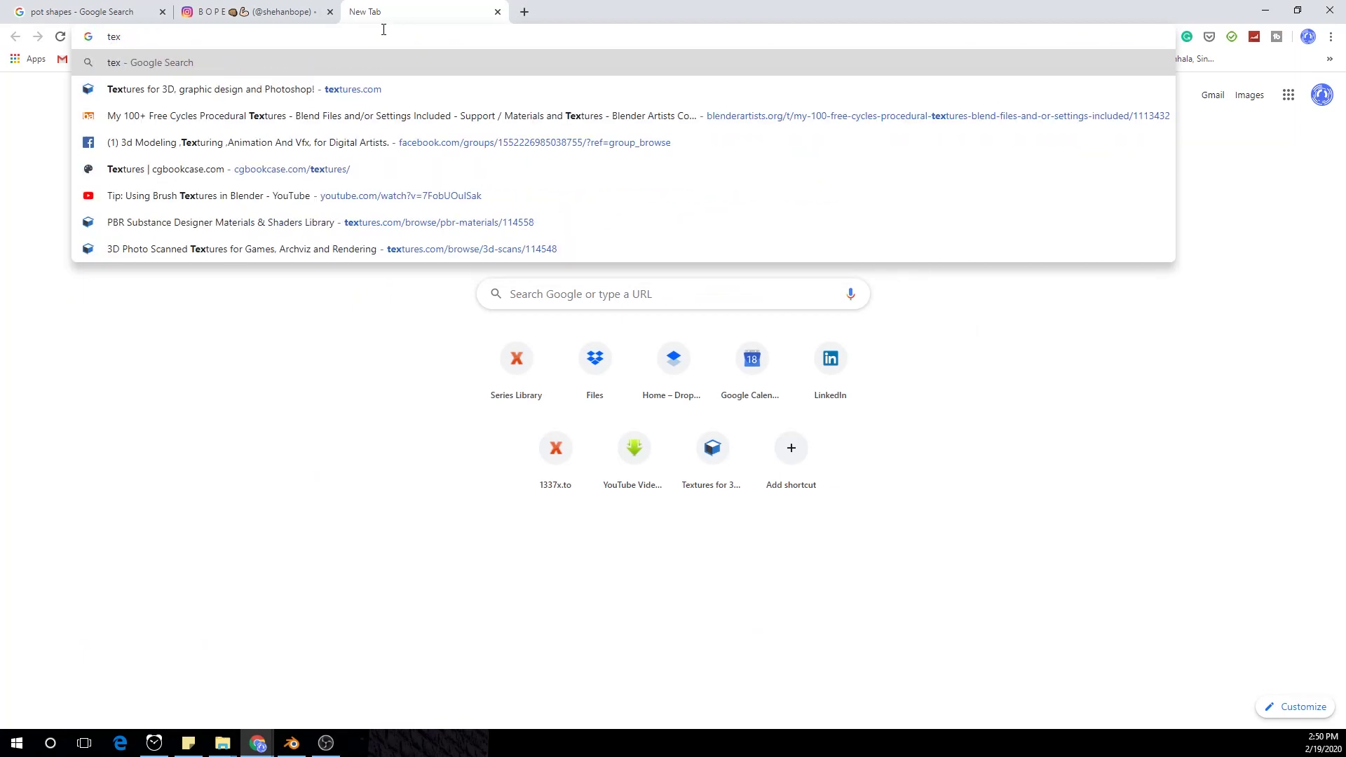
left_click(252, 91)
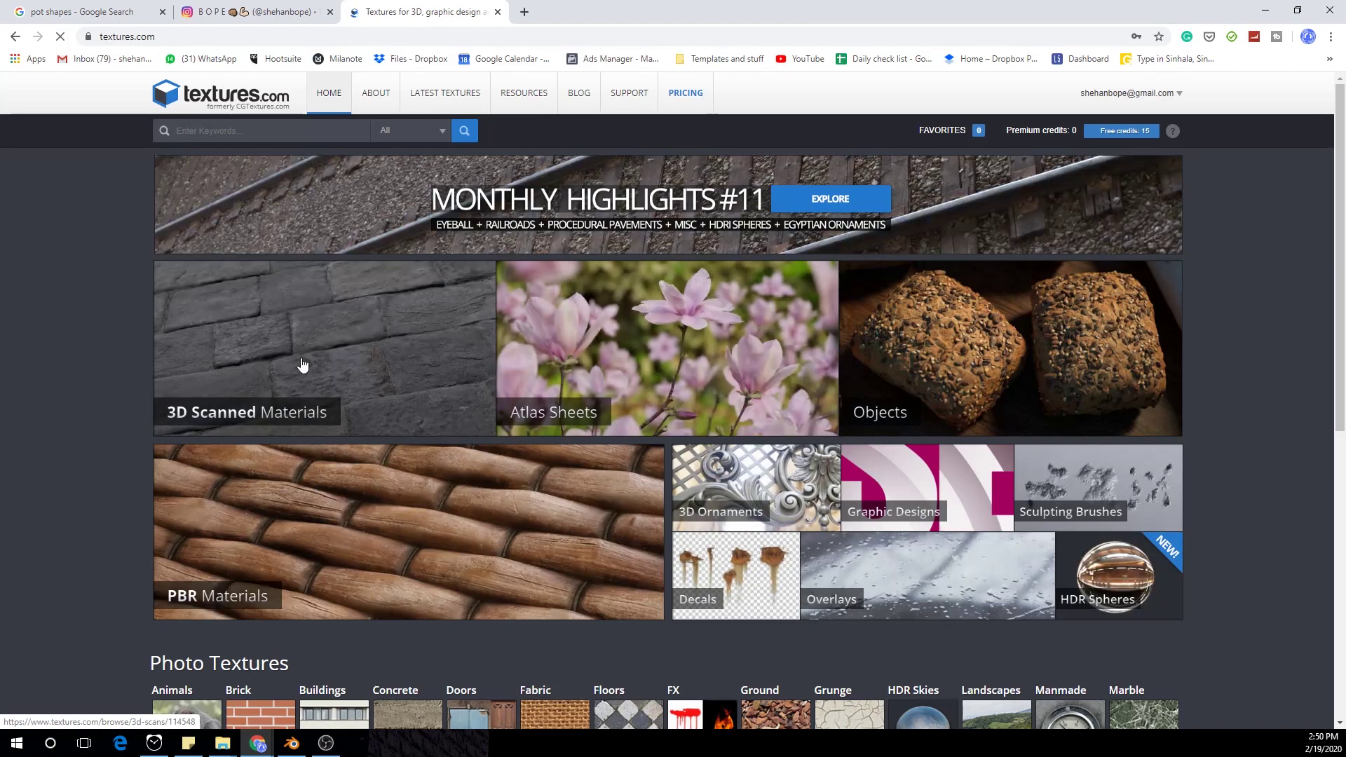
Step: Browse the PBR Materials on textures.com through the fabric and floor categories to the Marble - Slabs section
left_click(617, 520)
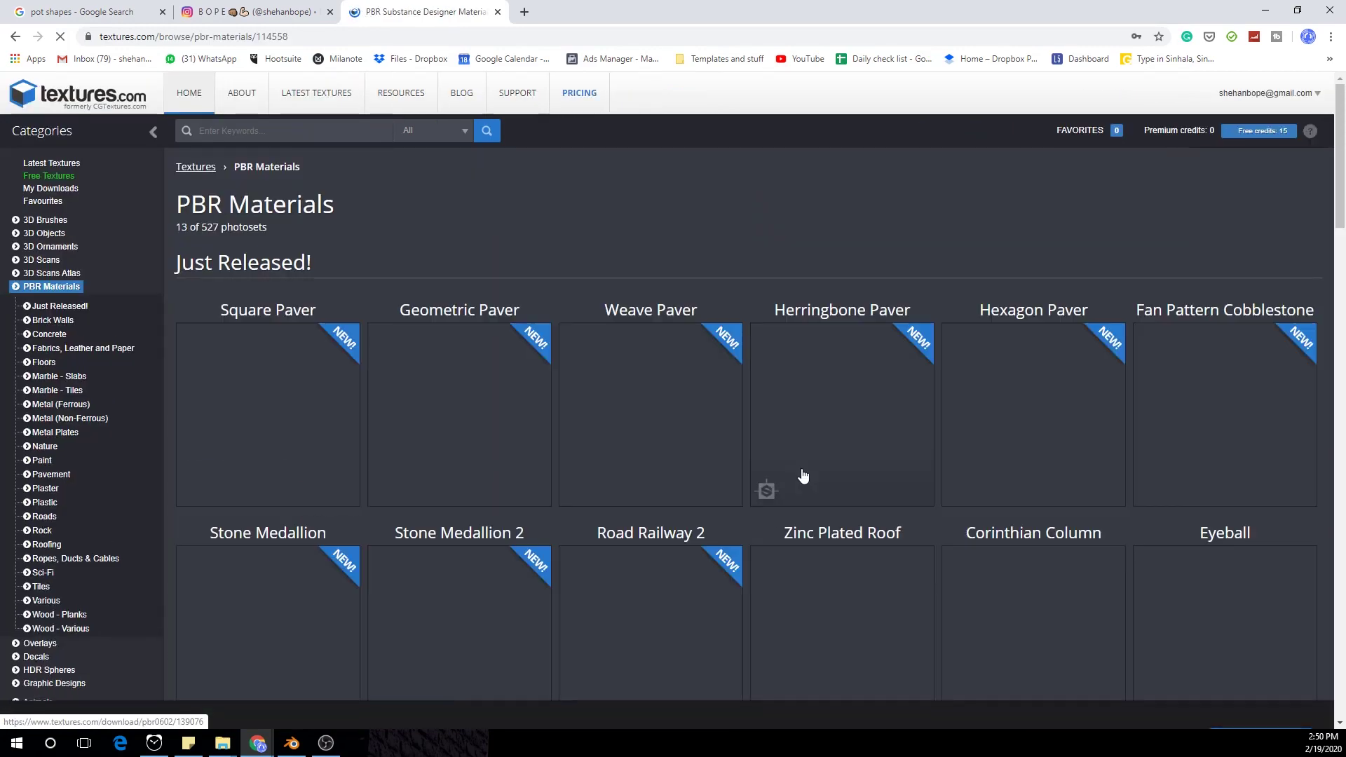
scroll(527, 446, "down", 20)
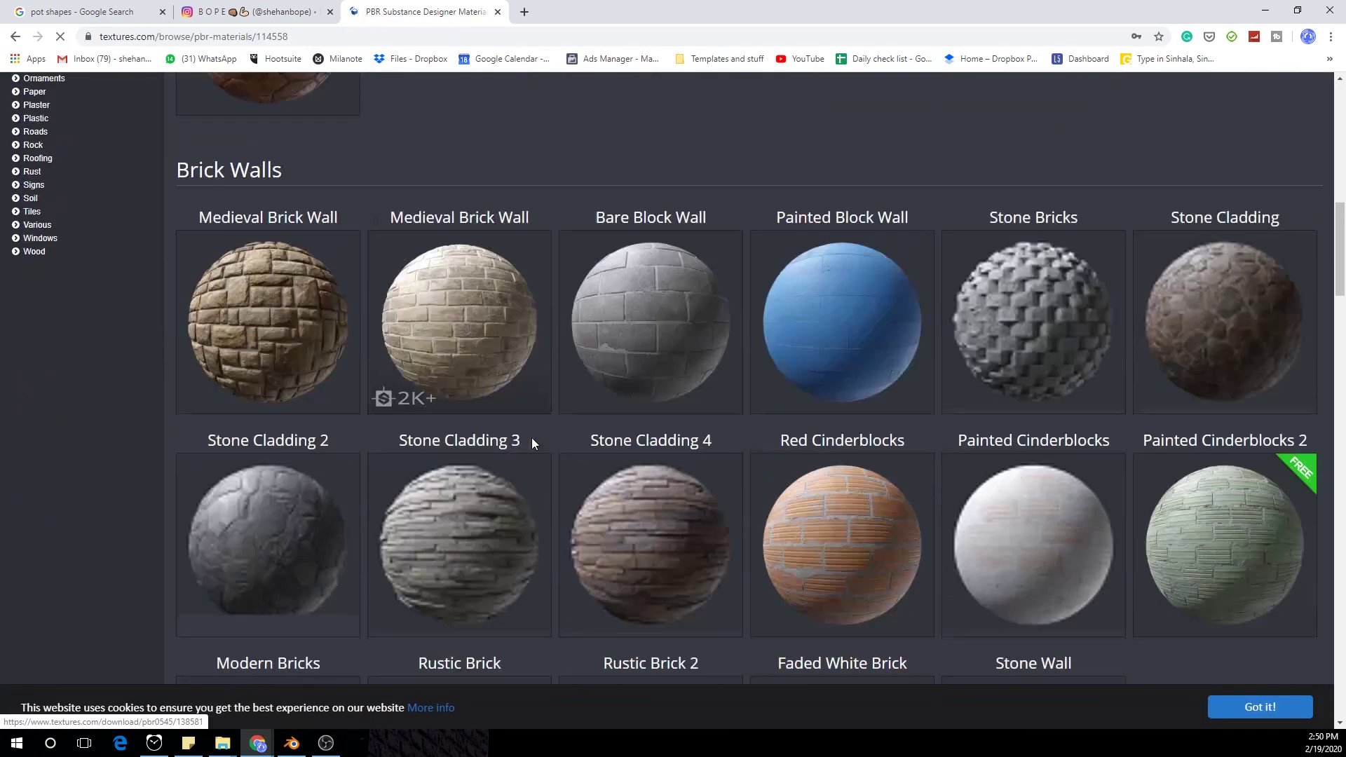
scroll(535, 445, "down", 15)
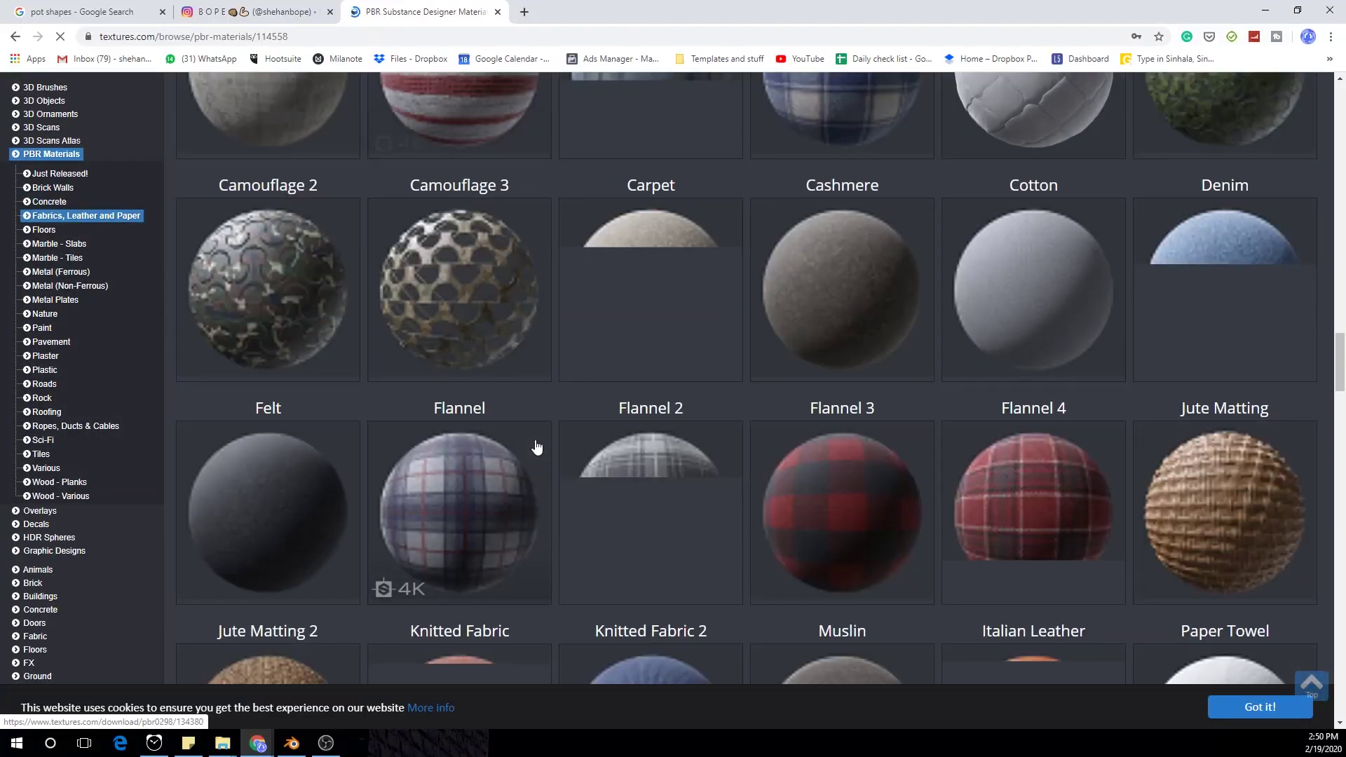
scroll(630, 468, "up", 5)
scroll(630, 468, "down", 20)
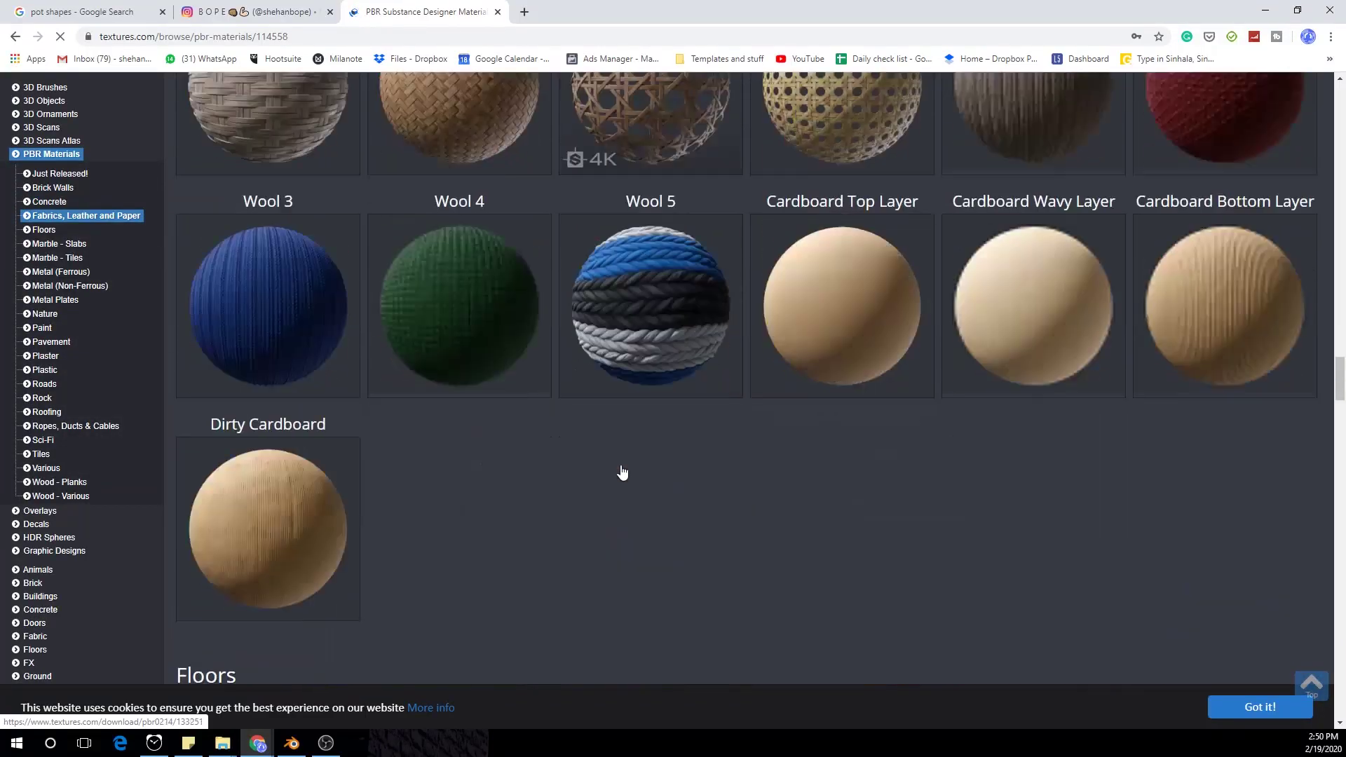
scroll(623, 470, "down", 12)
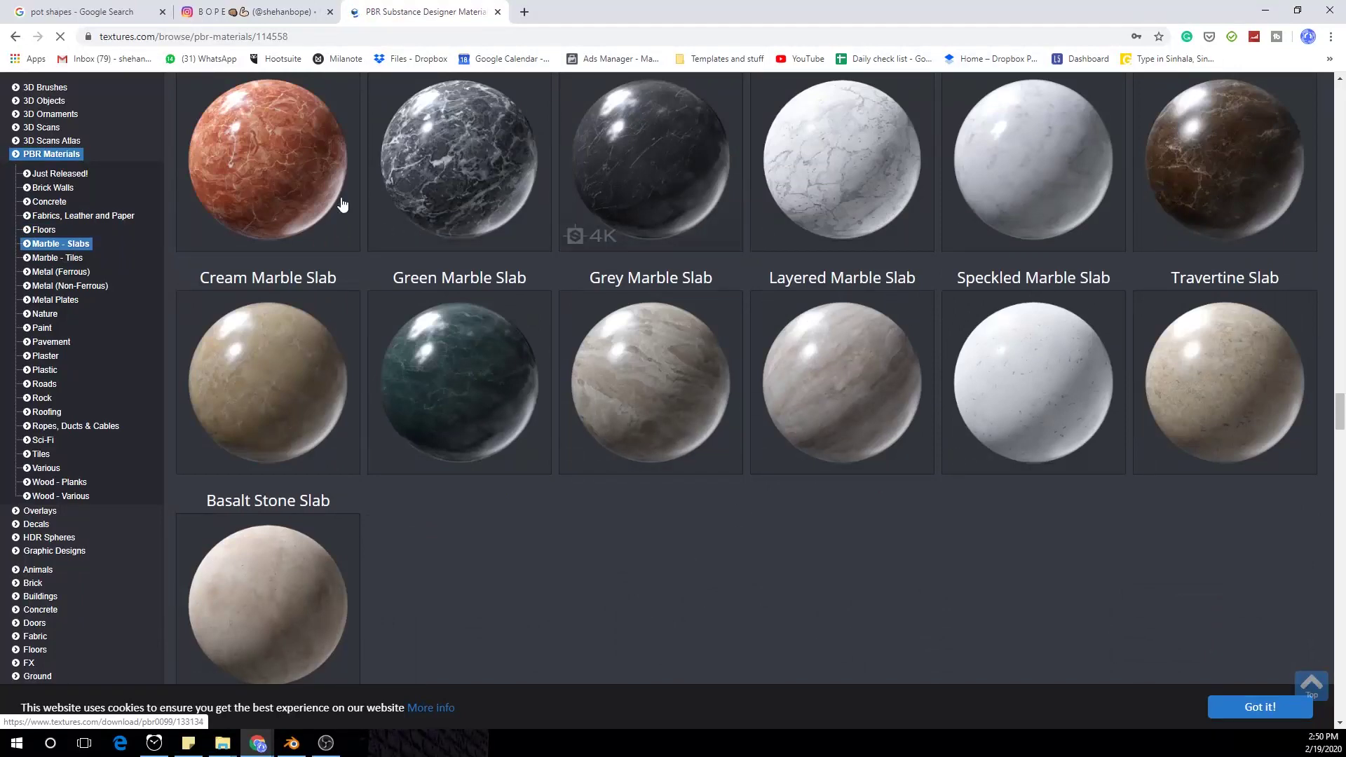
scroll(624, 312, "up", 5)
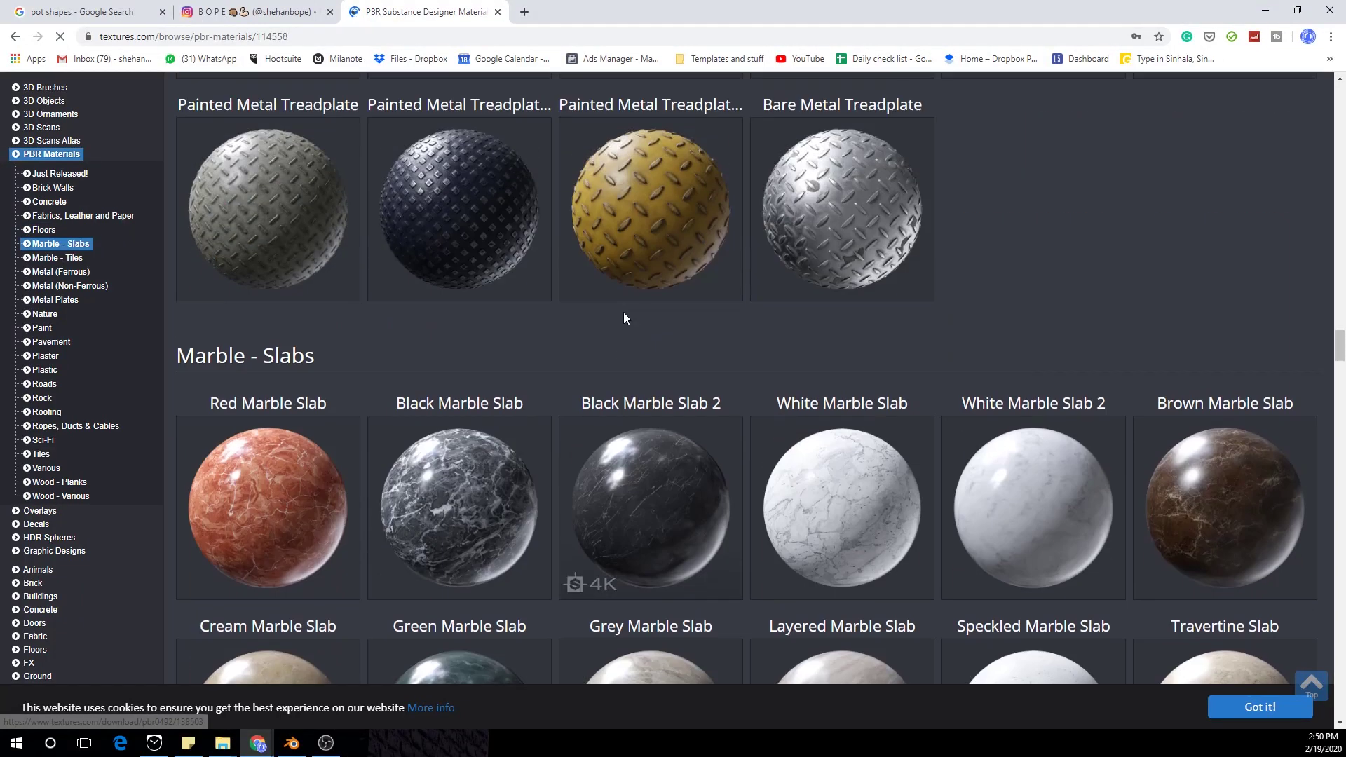
Step: Switch back to Blender and, in the Shading workspace, create a new material for the long-necked bottle vase
left_click(301, 752)
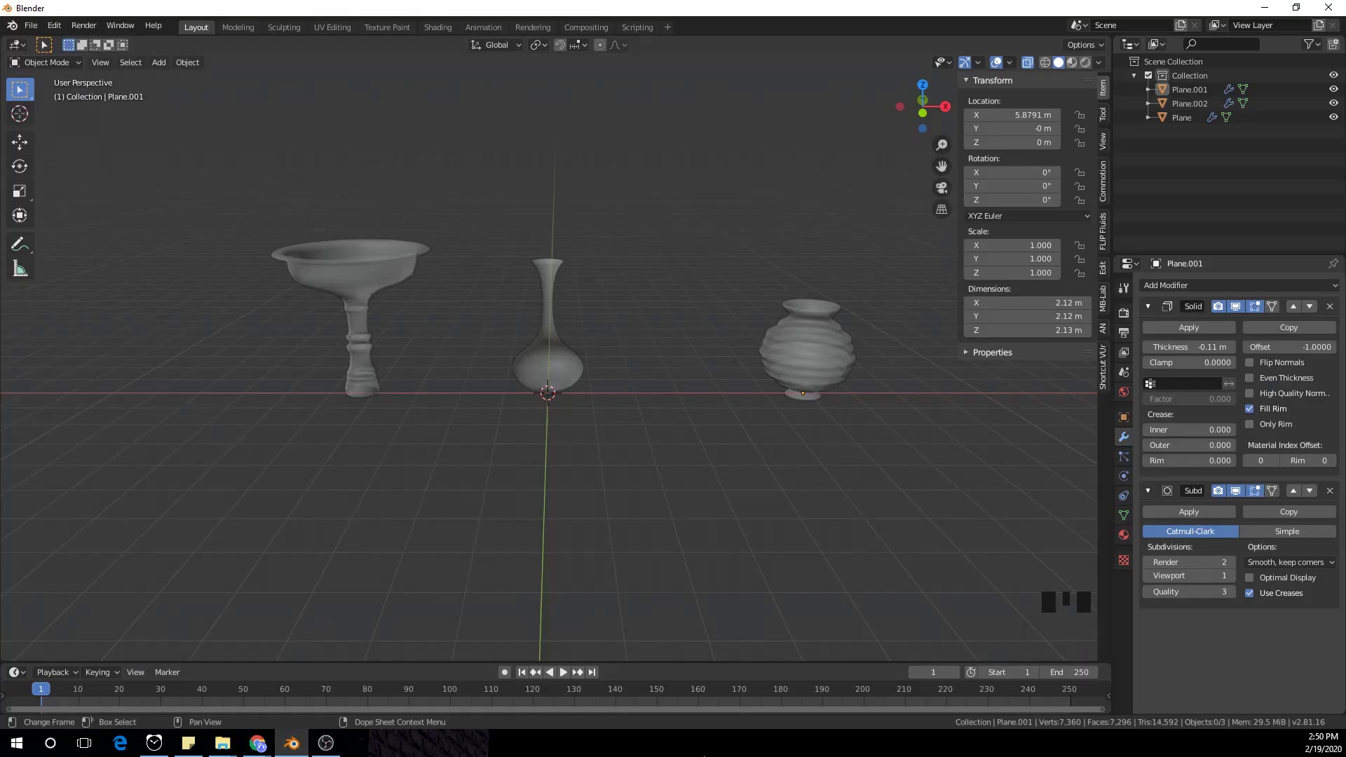
left_click(597, 403)
middle_click_drag(598, 403, 561, 442)
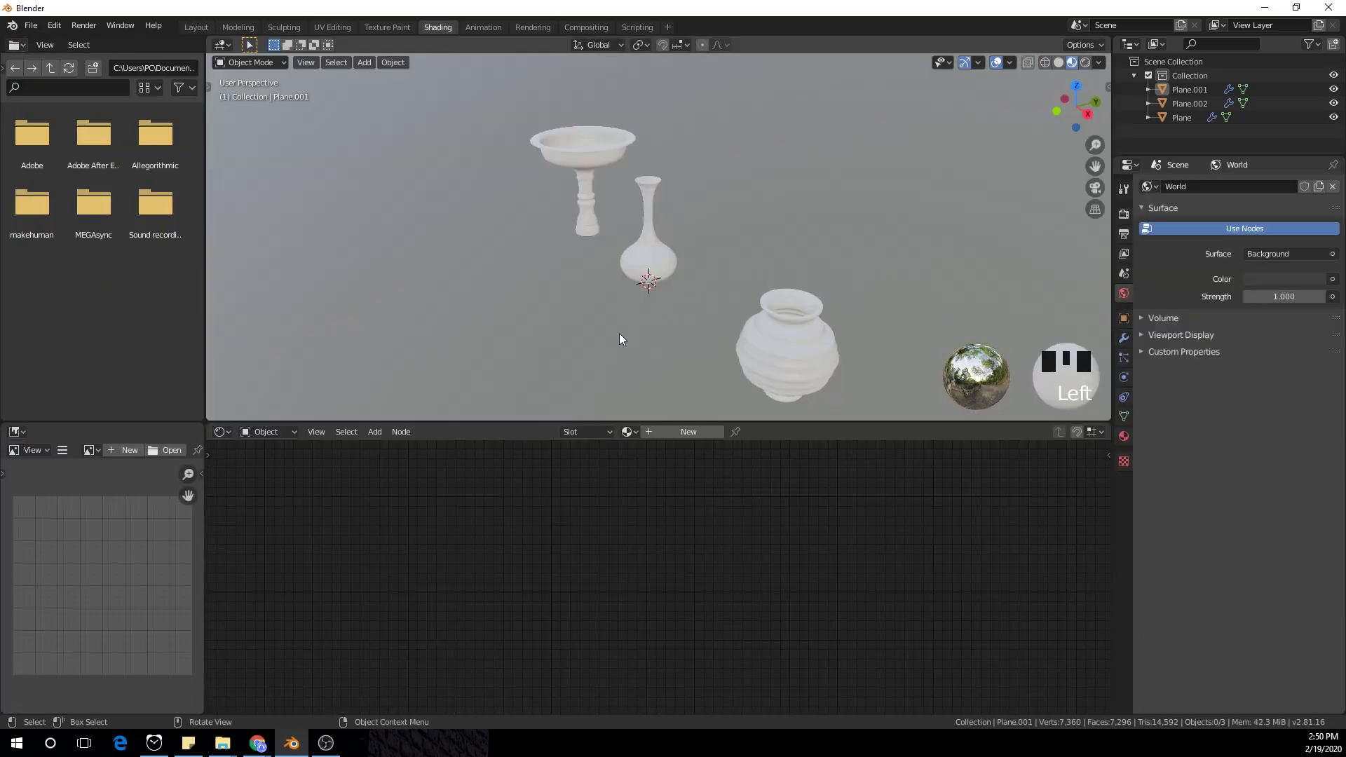
middle_click_drag(620, 333, 646, 288)
left_click(662, 258)
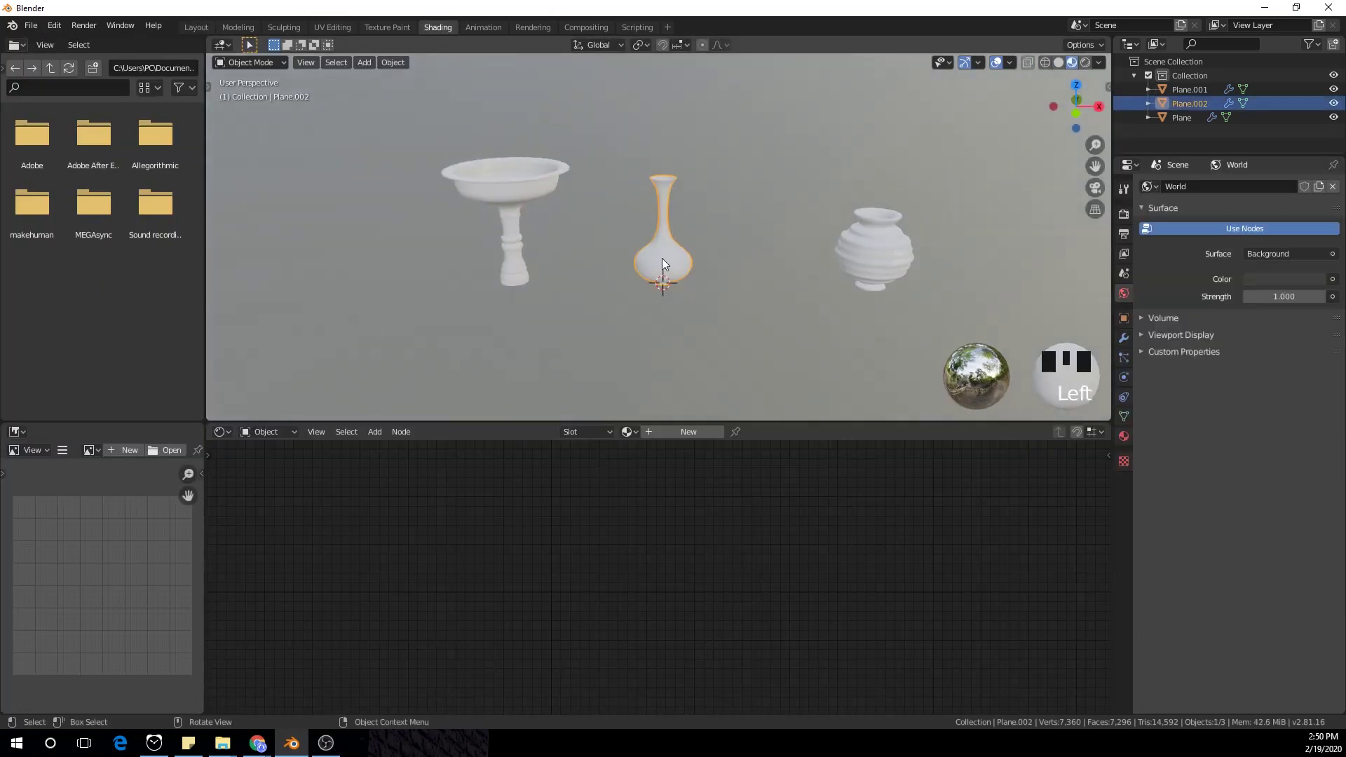
left_click(688, 430)
scroll(666, 497, "down", 3)
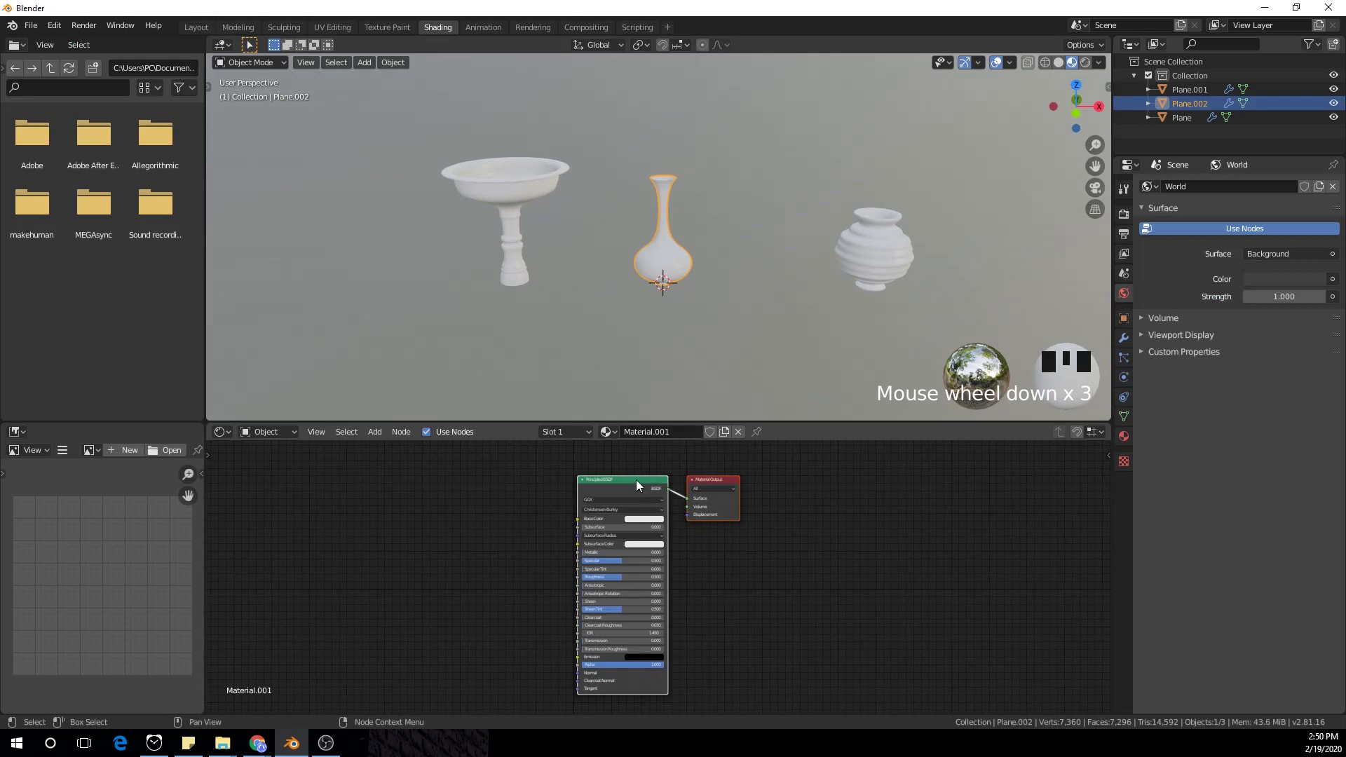
Step: Search the add-ons in the Preferences for "node" to check that Node Wrangler is enabled, and close the Preferences
left_click(54, 26)
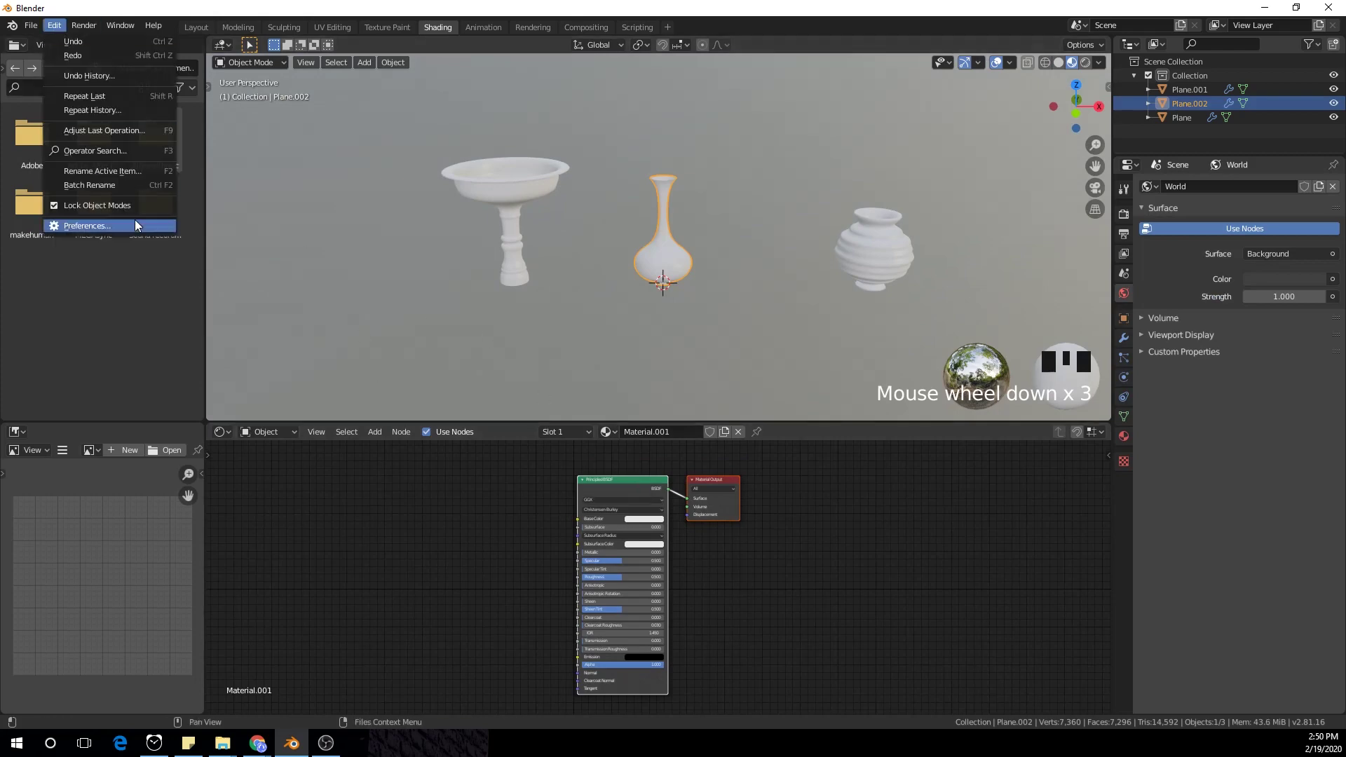
left_click(28, 206)
left_click(54, 25)
left_click(77, 228)
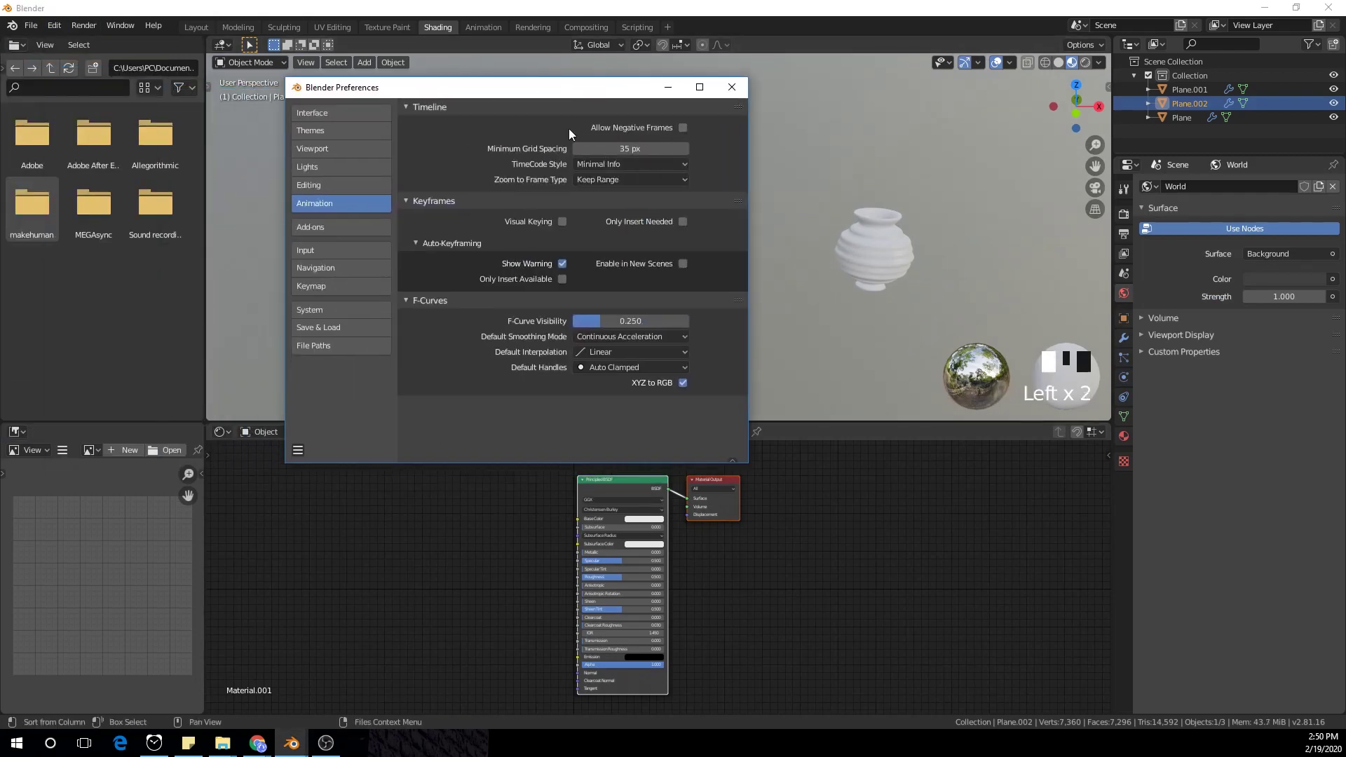
left_click(332, 226)
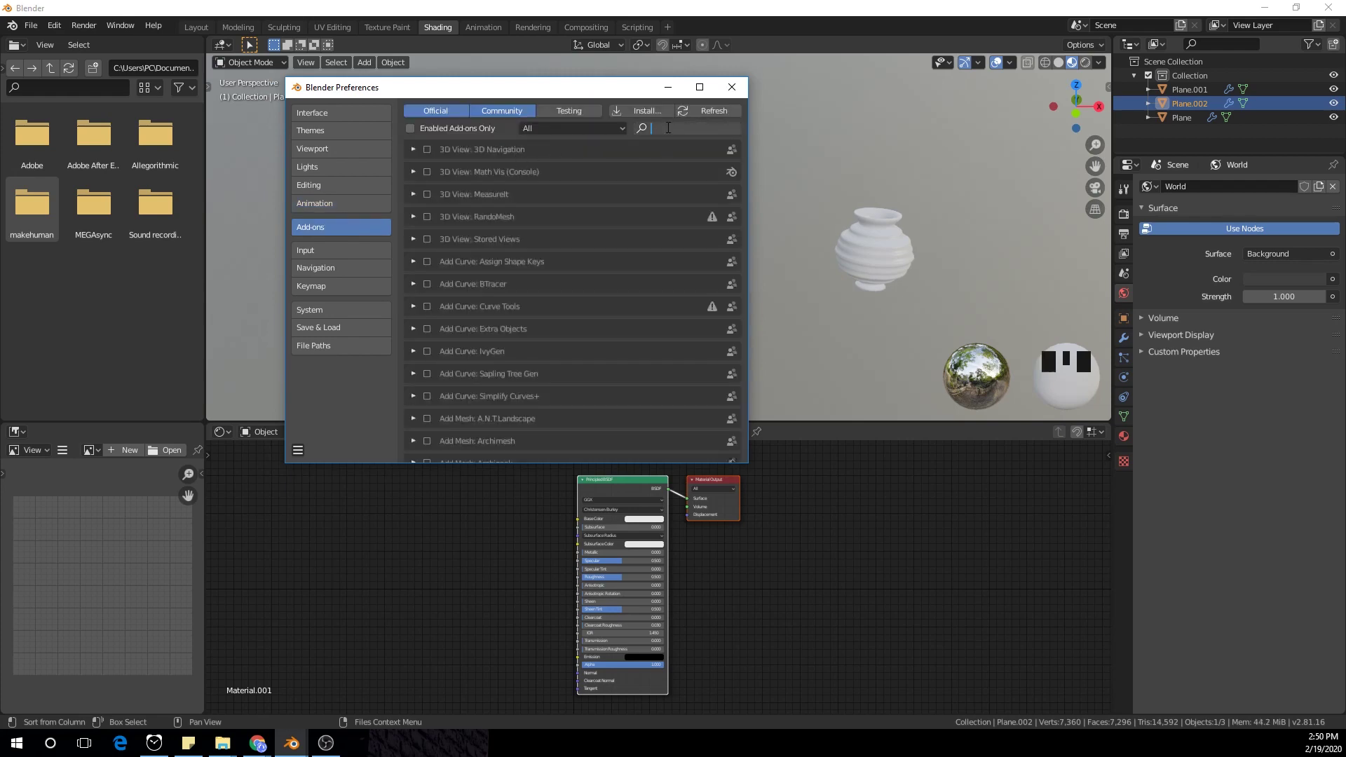
type("node")
key("Return")
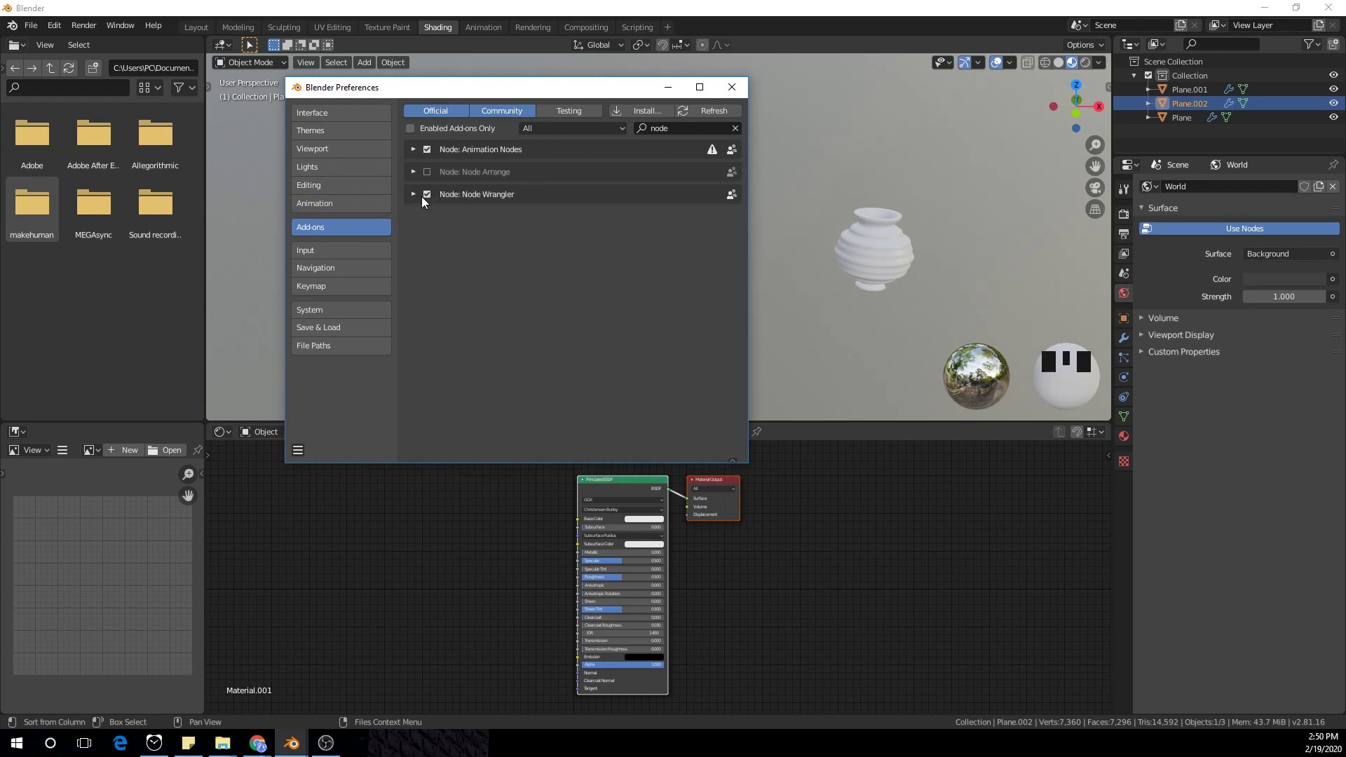
left_click(732, 87)
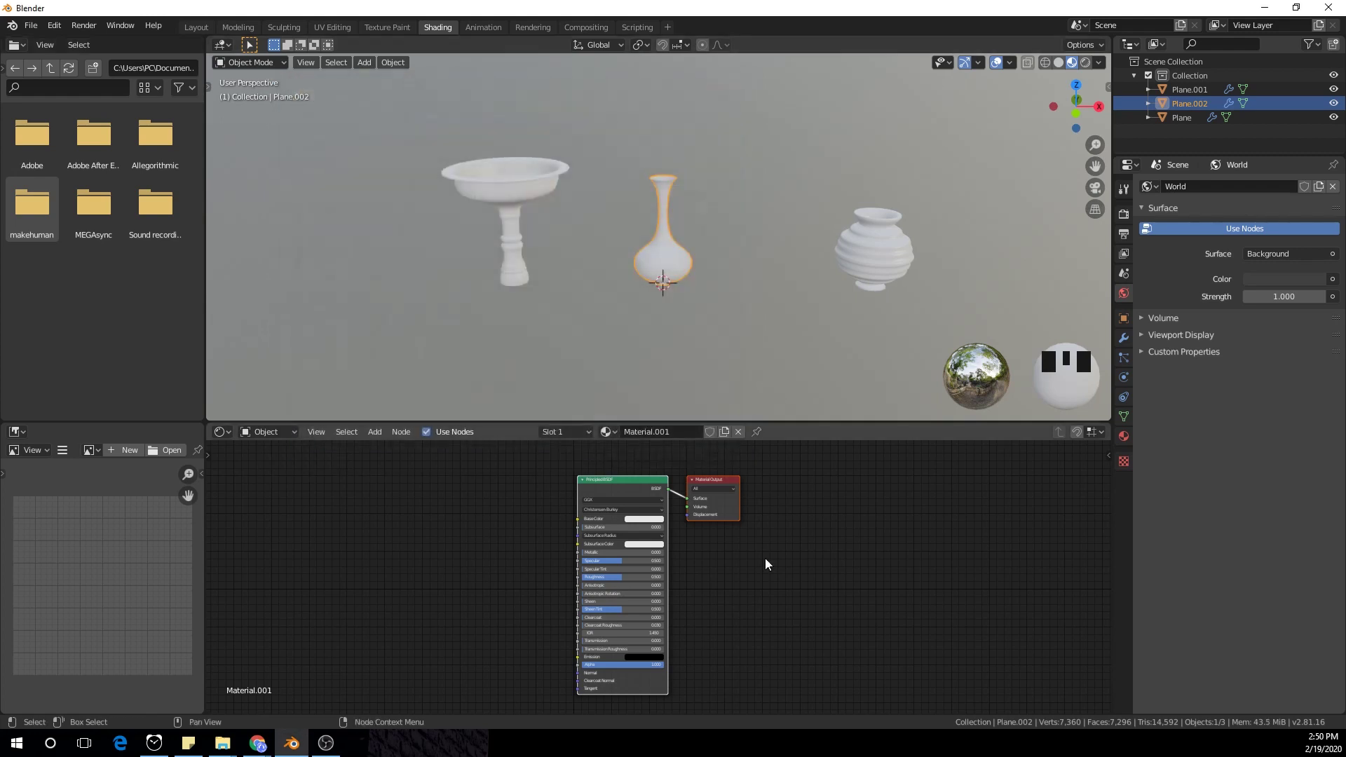
Step: Add linked Texture Coordinate, Mapping and Image Texture nodes to the Principled BSDF with Node Wrangler and move them clear of it
left_click(624, 488)
key("ctrl+t")
middle_click_drag(456, 460, 490, 527)
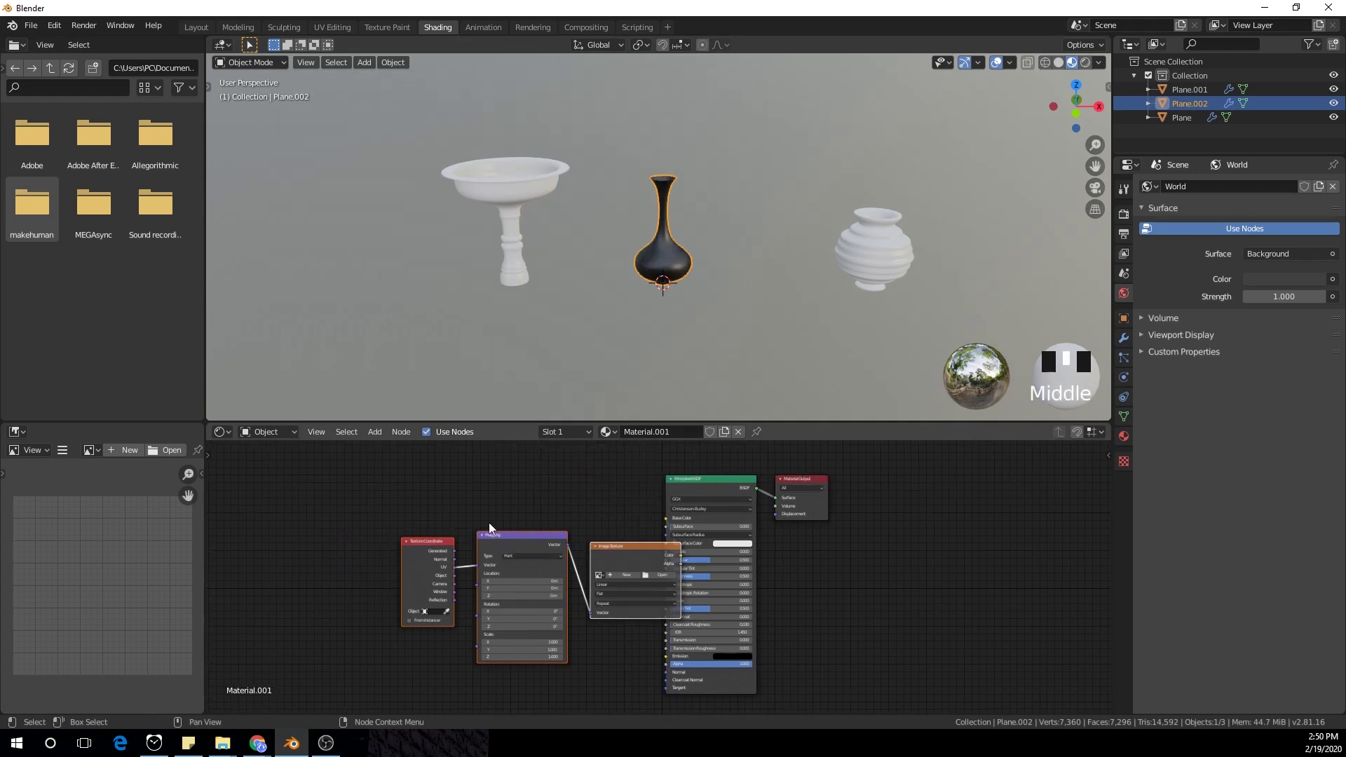
left_click_drag(358, 503, 663, 576)
key("g")
left_click(617, 558)
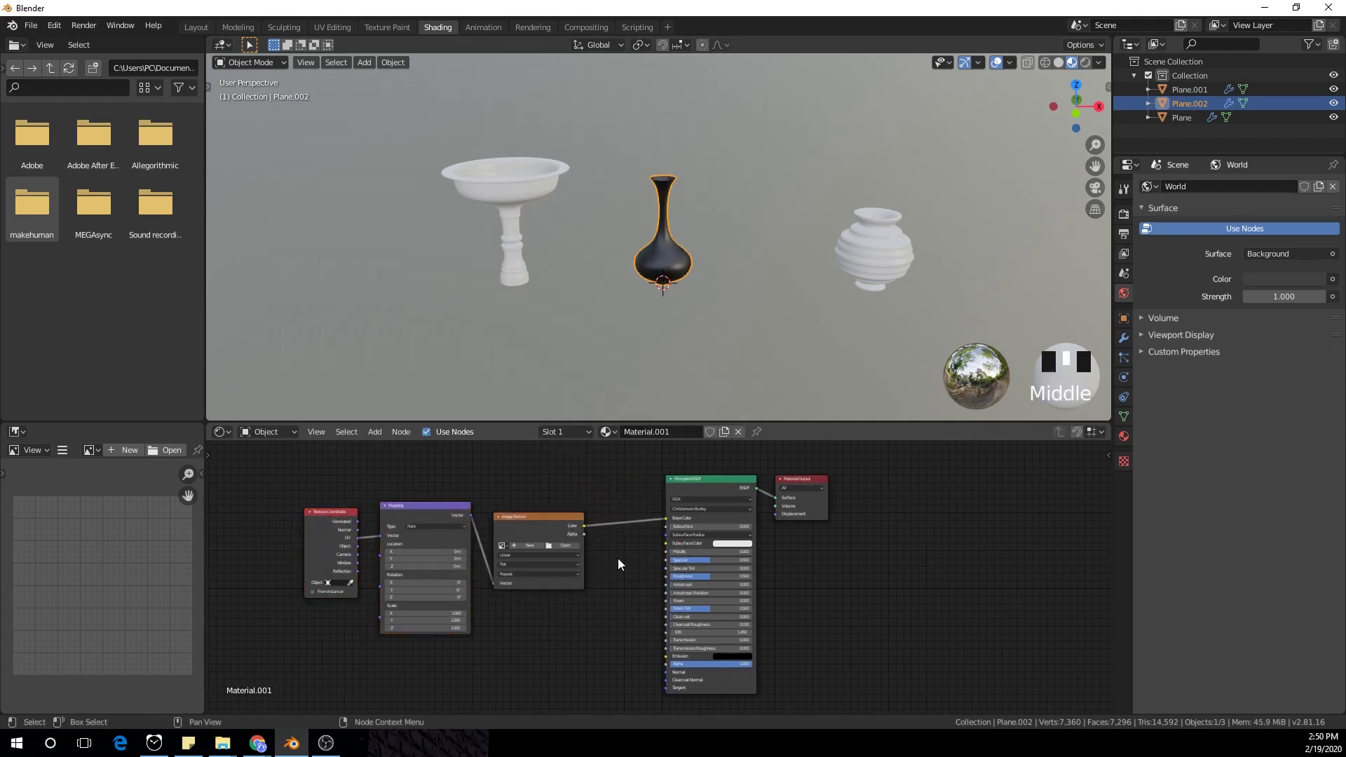
Step: Relink the Image Texture's Color output from Base Color to Subsurface Color and set Subsurface to 1.000
scroll(617, 558, "up", 2)
middle_click_drag(603, 588, 726, 571)
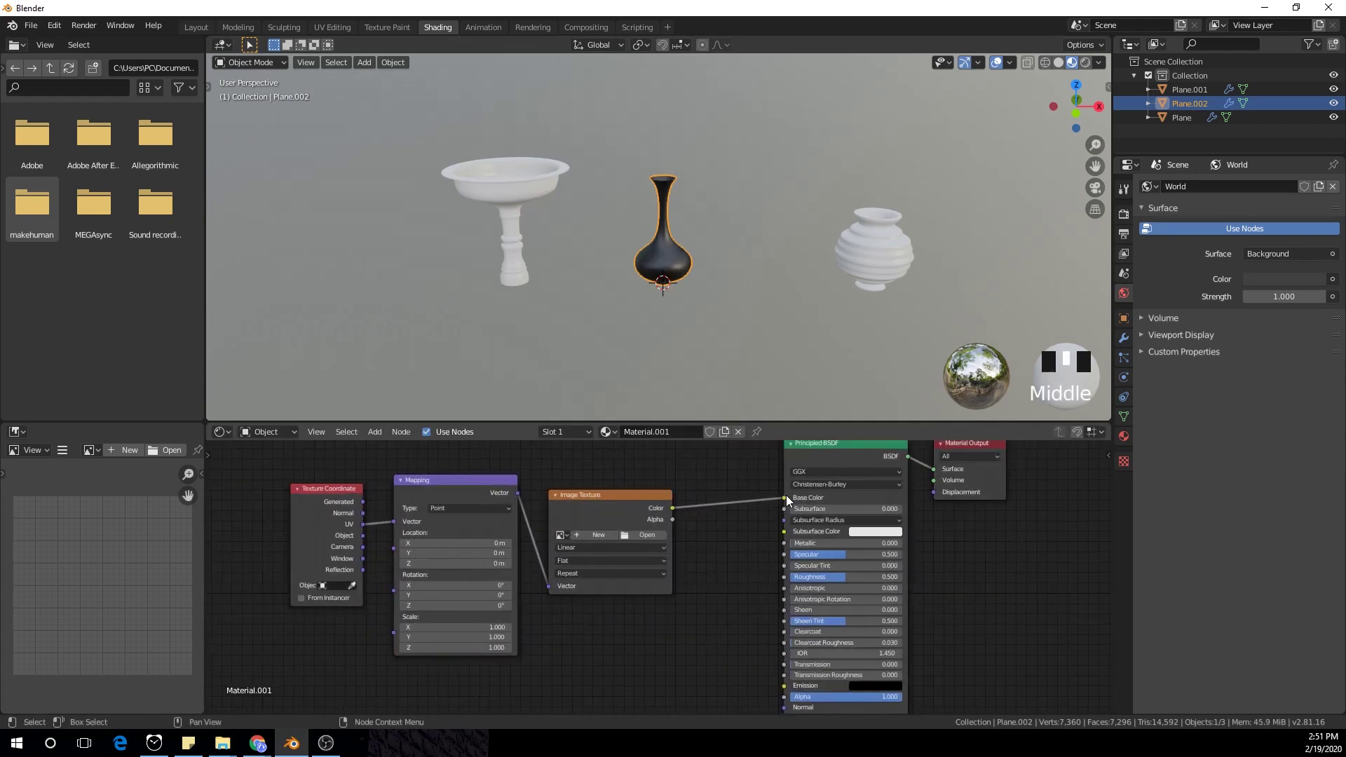
left_click_drag(782, 497, 877, 511)
scroll(695, 576, "up", 2)
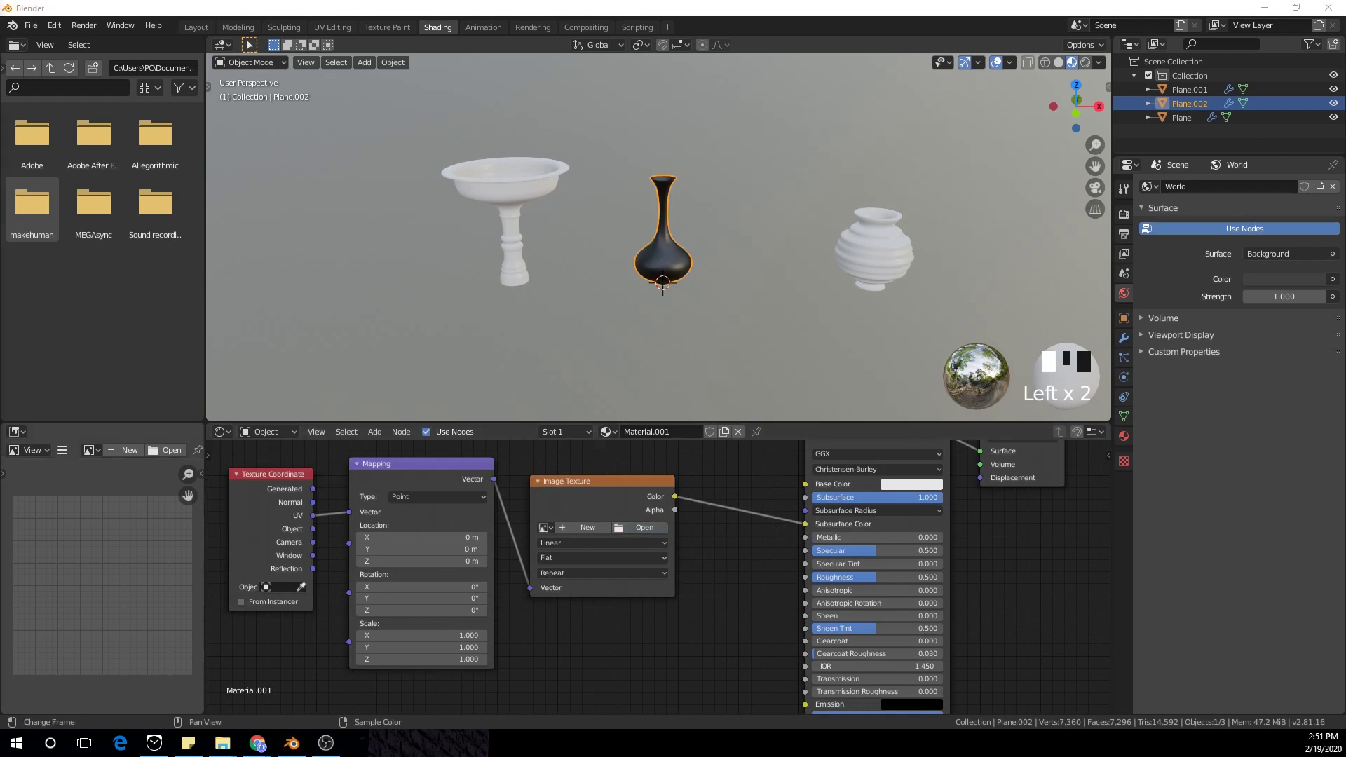
Step: Load the light grey marble 512 albedo TIF from E:\textures\Tile into the Image Texture node and inspect the bottle vase
left_click(166, 450)
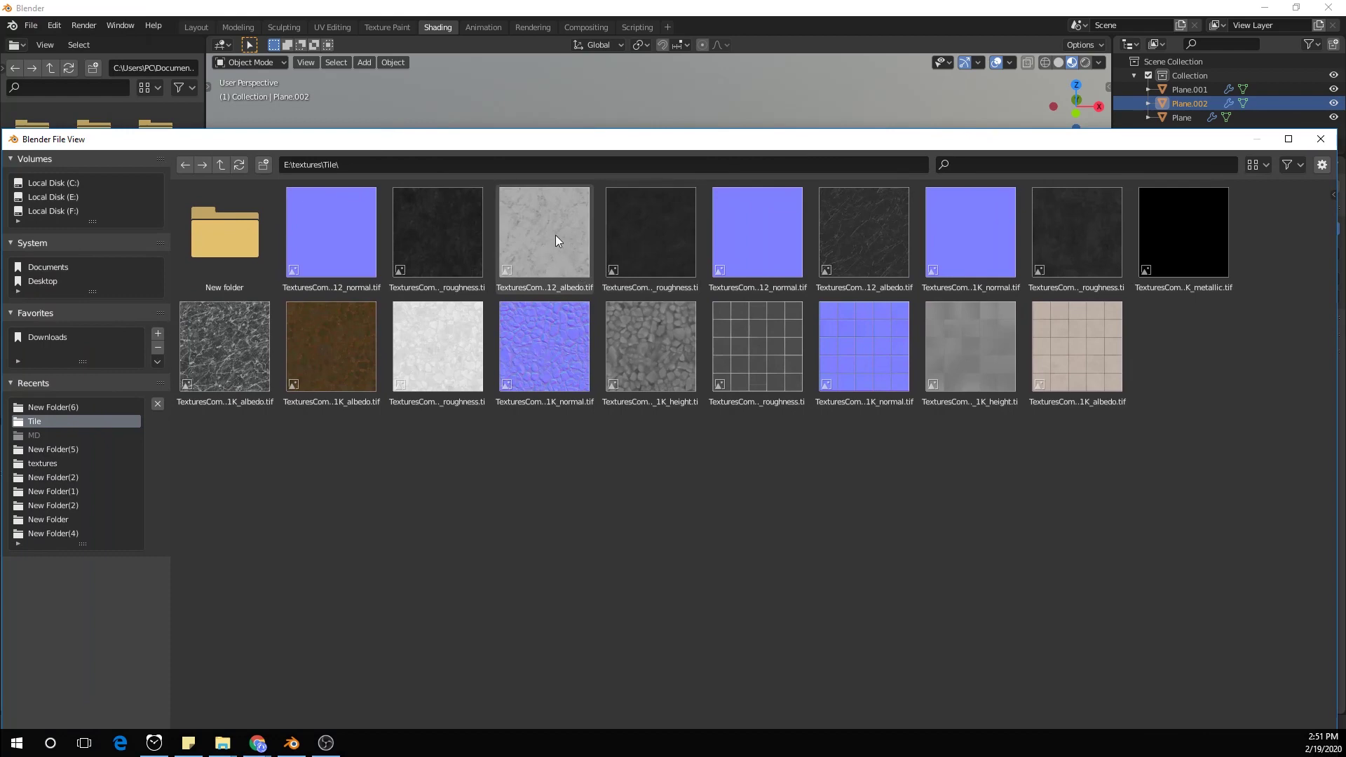
double_click(552, 241)
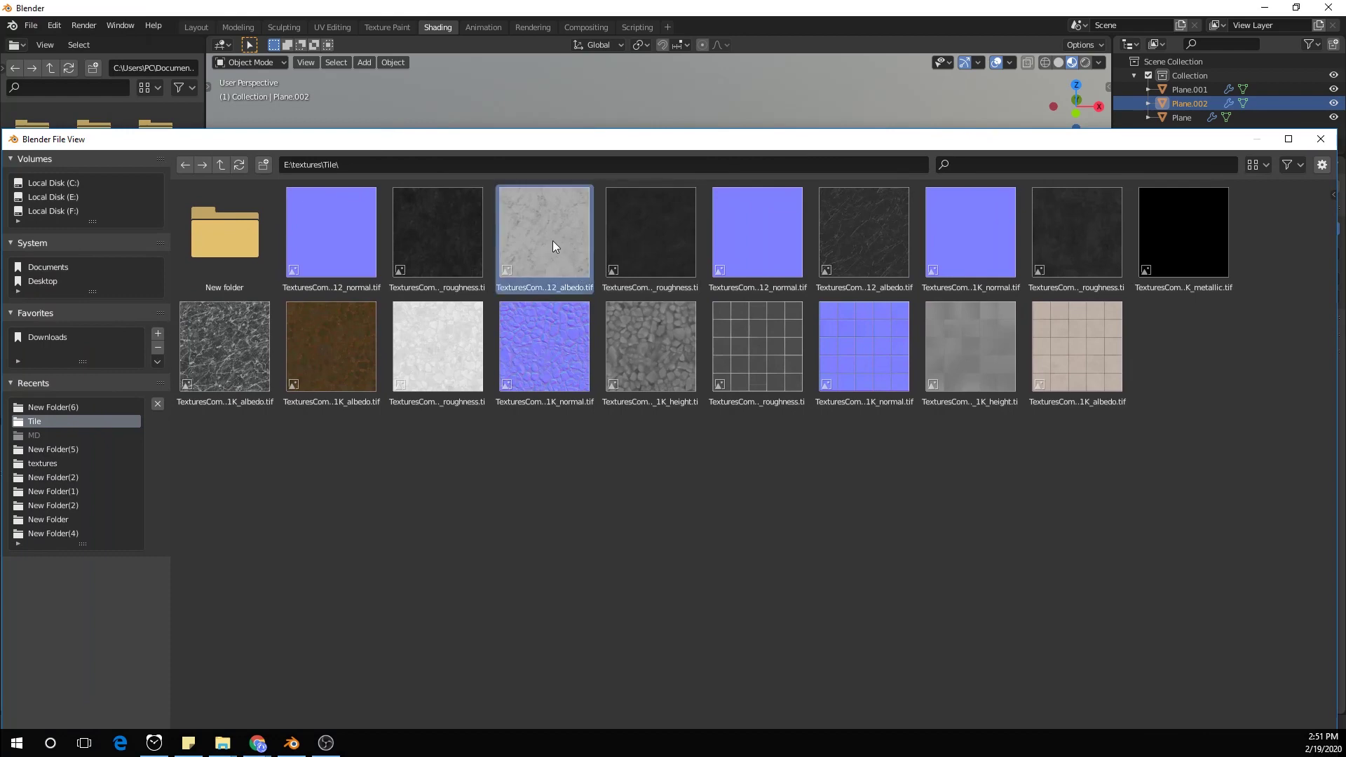
scroll(642, 526, "down", 2)
scroll(722, 280, "up", 5)
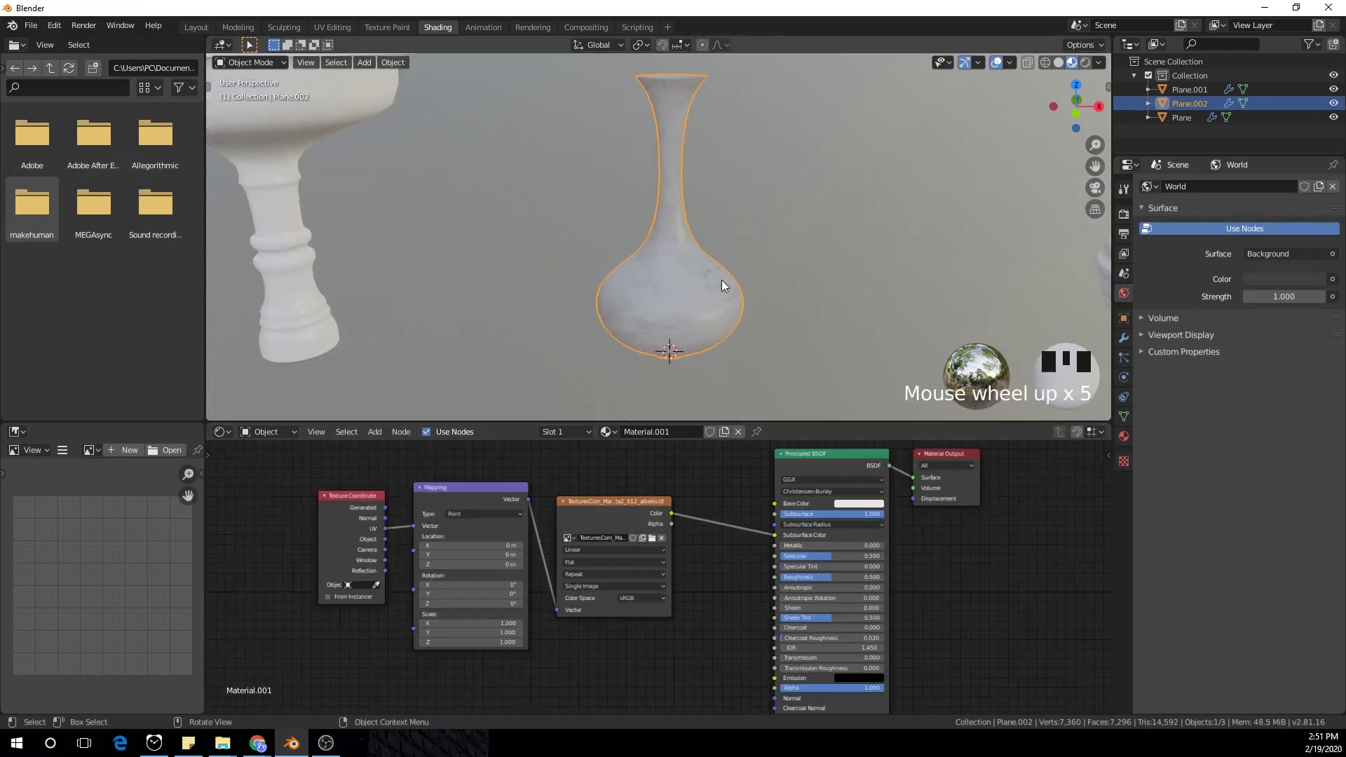
scroll(721, 280, "down", 2)
scroll(627, 520, "down", 2)
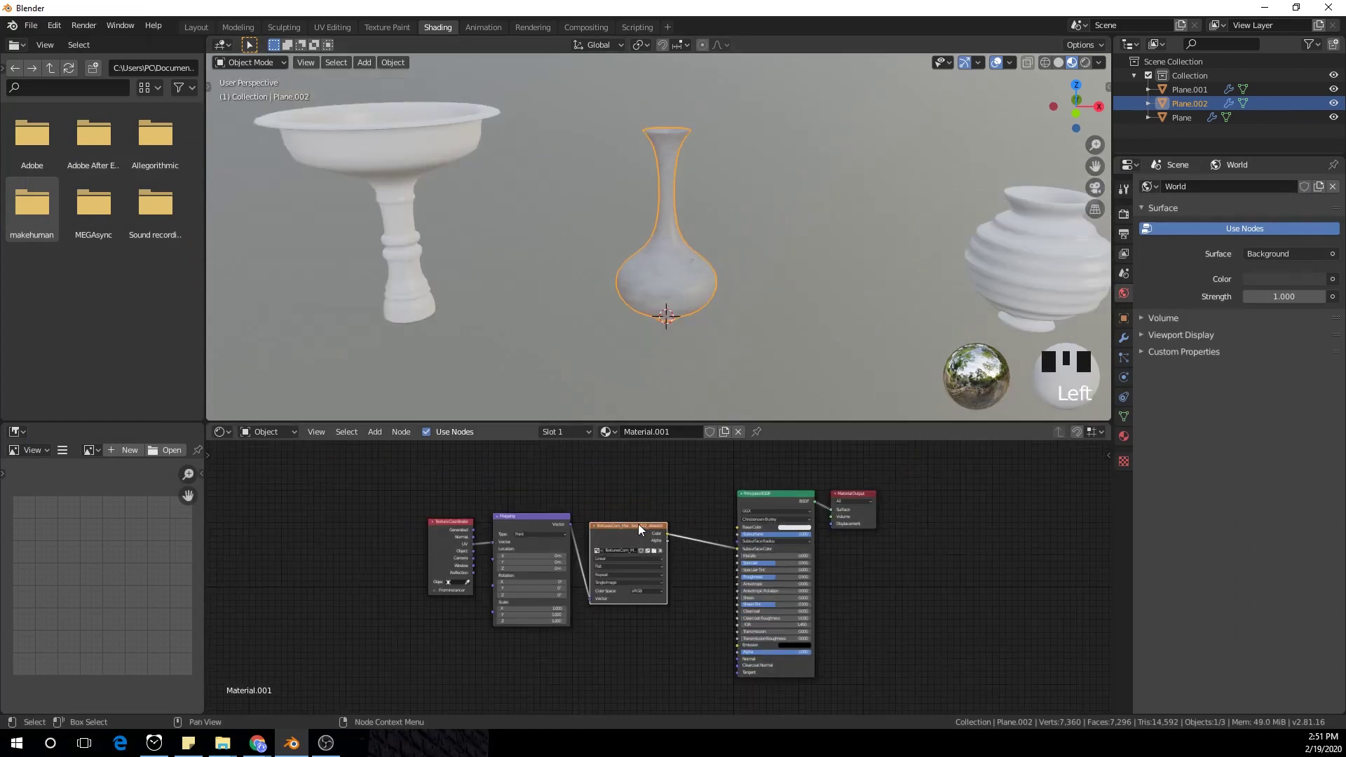
Step: Move the albedo Image Texture node up in the node graph and place a duplicate of it below
left_click_drag(638, 523, 648, 427)
middle_click_drag(649, 579, 598, 650)
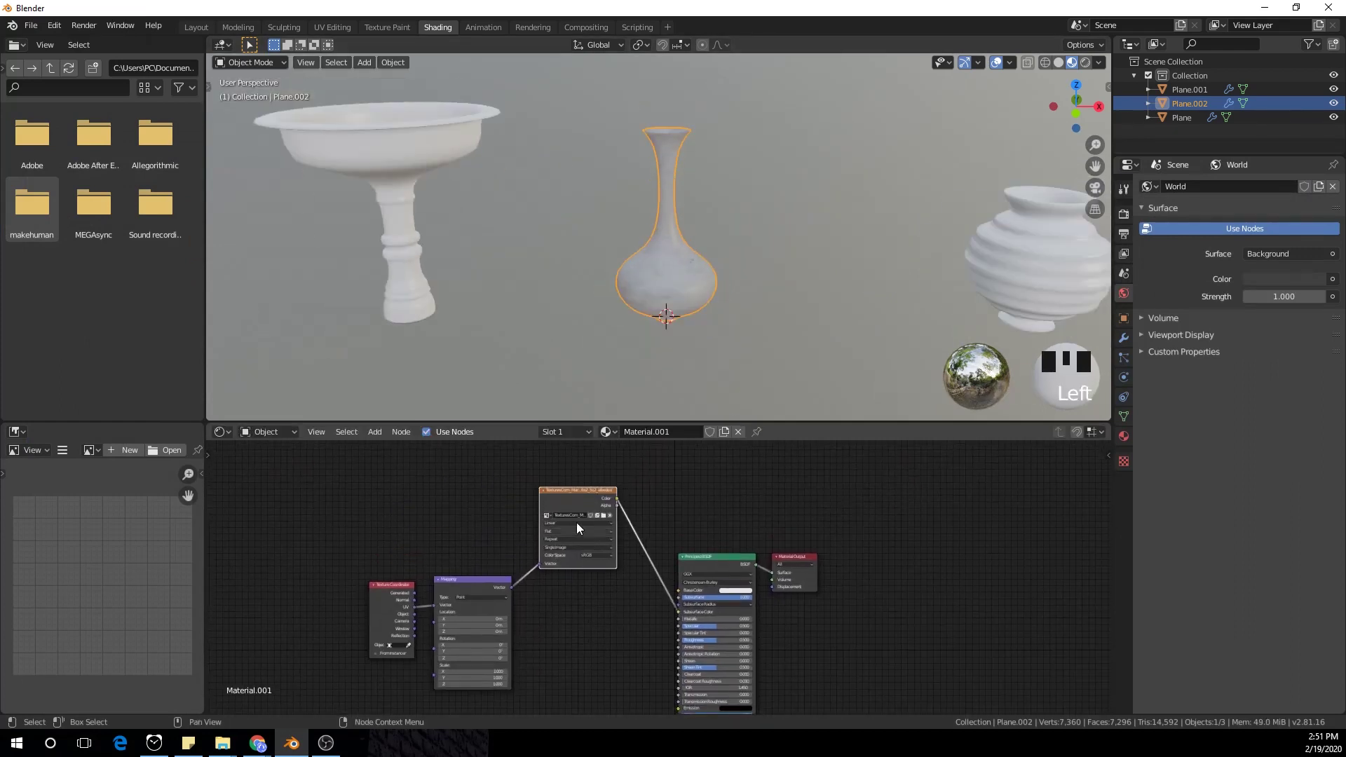
left_click(570, 499, "shift")
left_click(570, 499, "shift")
key("shift+d")
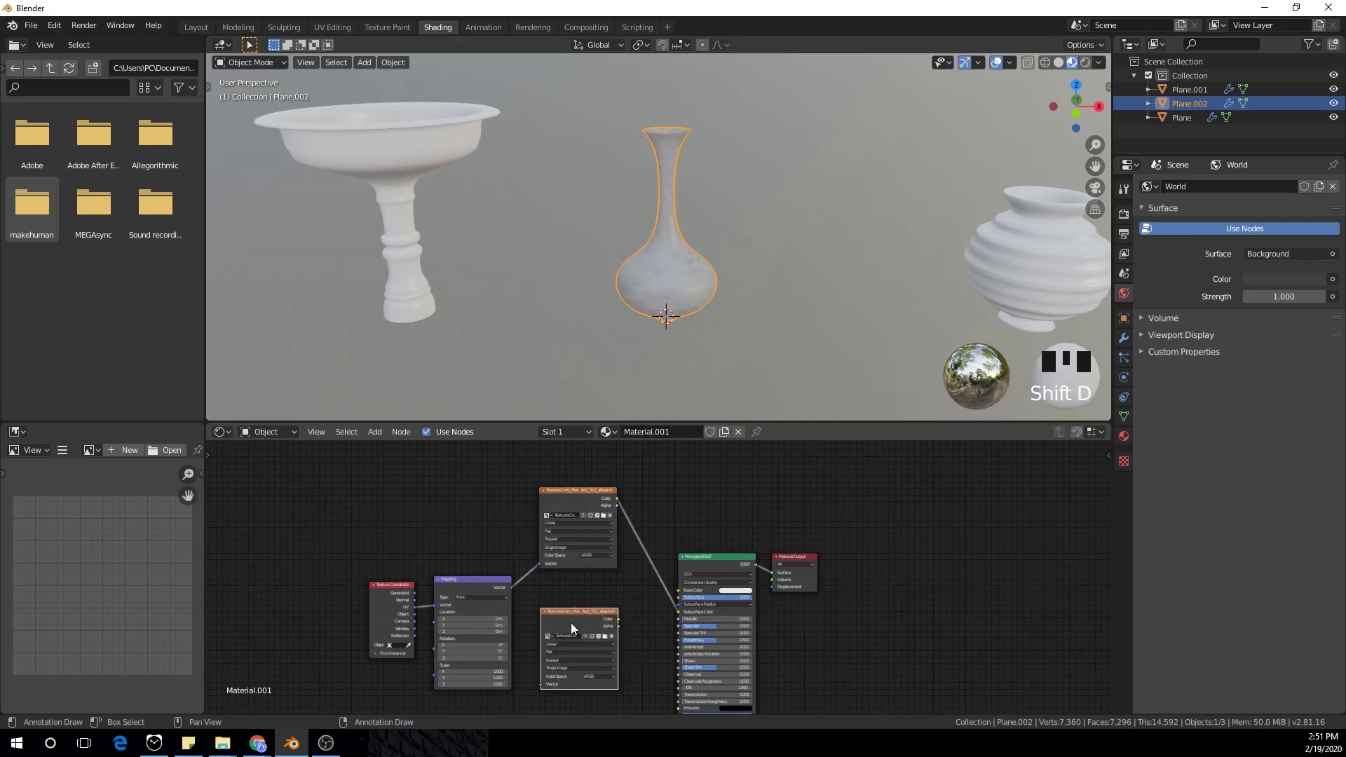
Step: Move the Texture Coordinate and Mapping nodes away from the textures and link Mapping's Vector output to the duplicated Image Texture
scroll(455, 575, "up", 2)
left_click_drag(370, 537, 421, 554)
key("g")
left_click(494, 553)
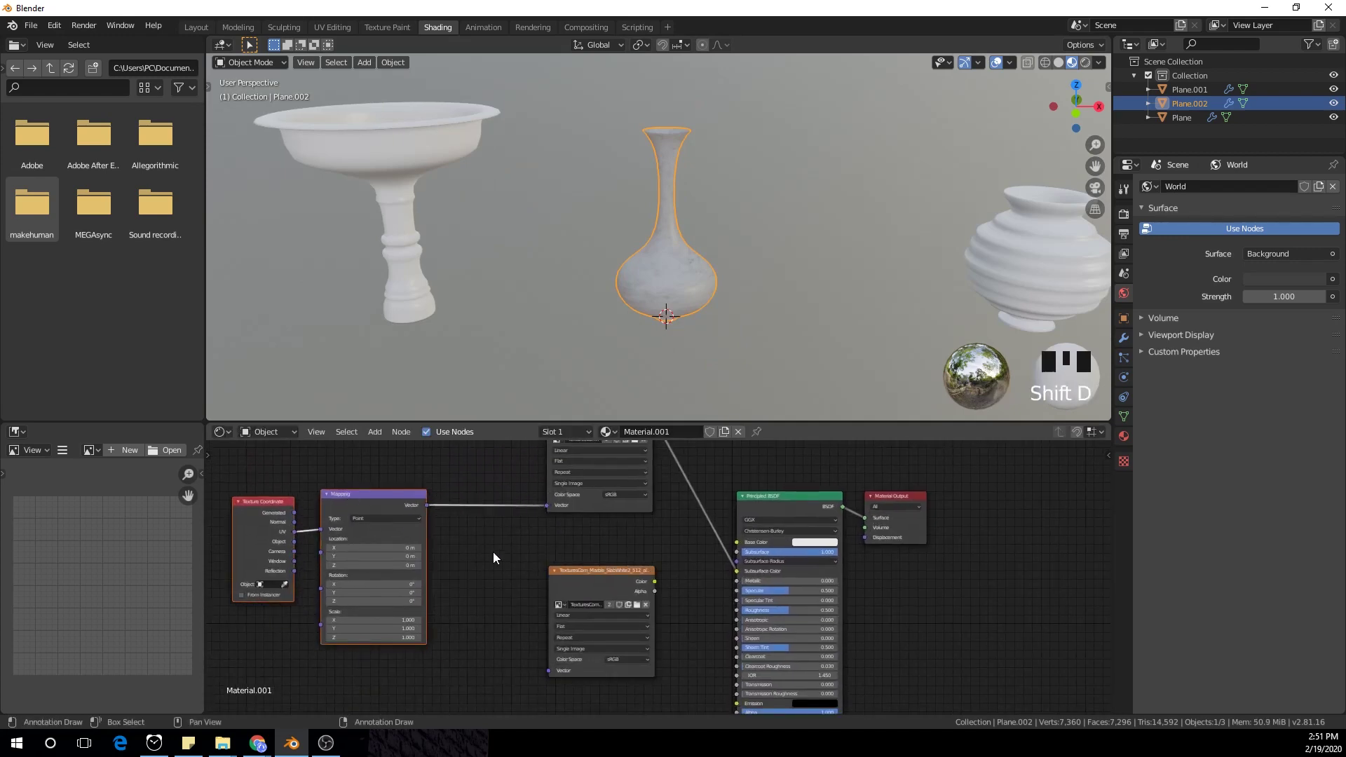
left_click_drag(427, 506, 552, 666)
left_click_drag(566, 590, 537, 571)
mouse_move(519, 652)
left_mouse_down()
mouse_move(507, 632)
mouse_move(525, 653)
left_mouse_up()
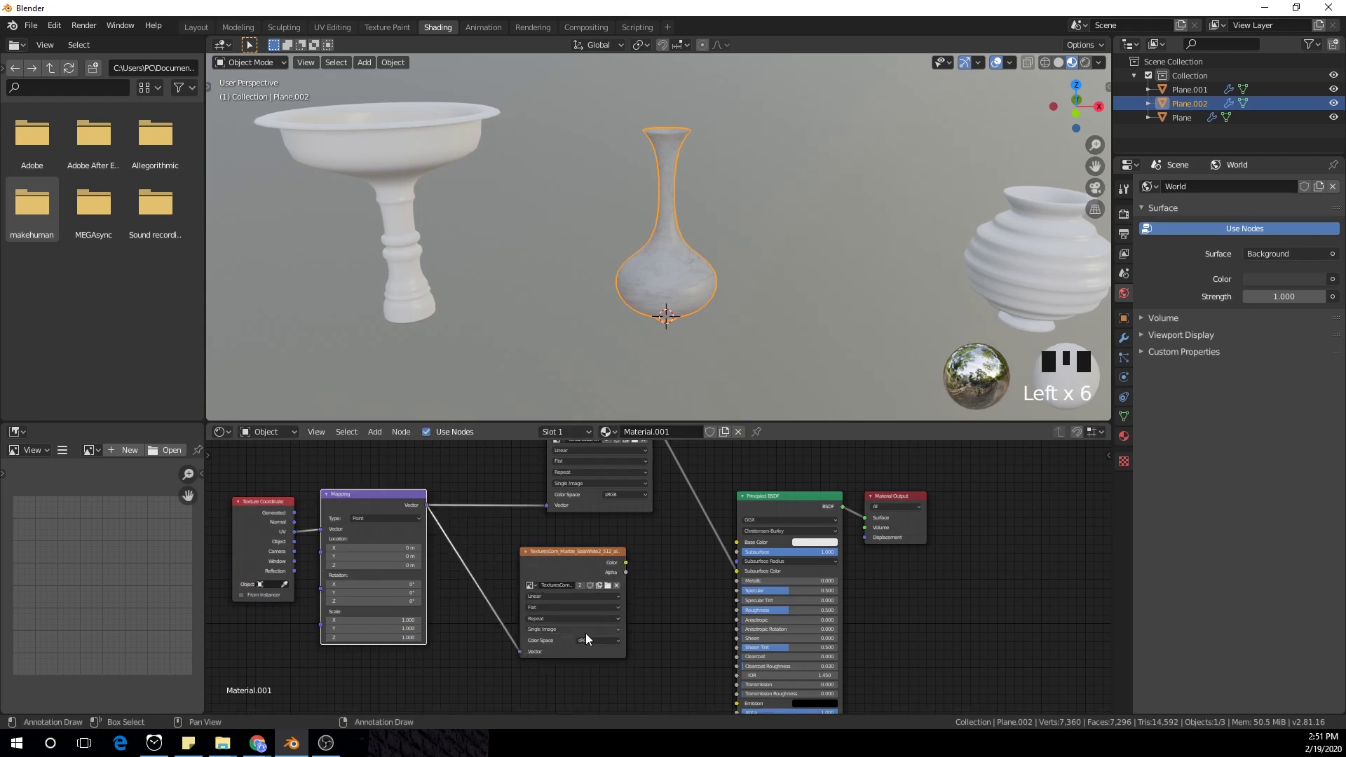
Step: Set the duplicated Image Texture's Color Space to Non-Color and link its Color output to the Principled BSDF's Roughness
left_click(596, 641)
left_click(612, 600)
middle_click_drag(644, 589, 616, 578)
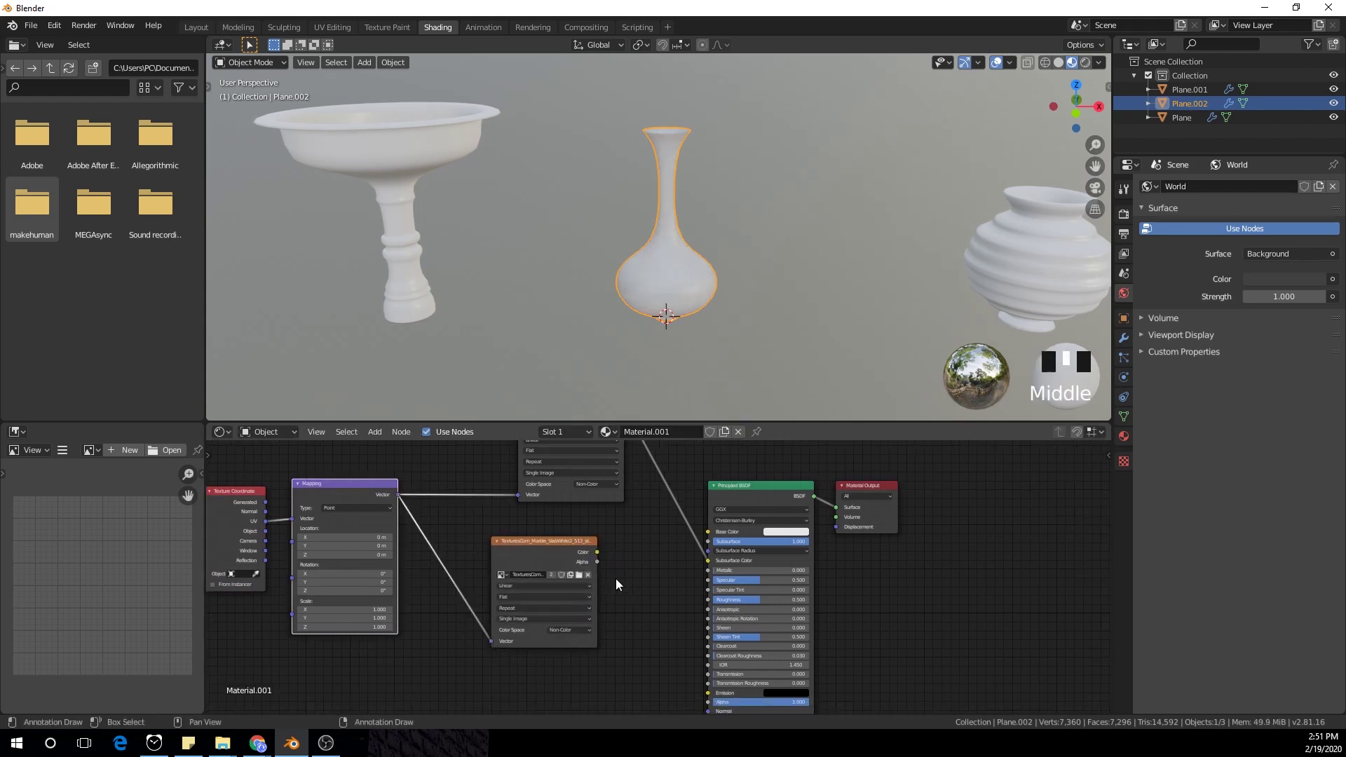
left_click_drag(599, 551, 708, 600)
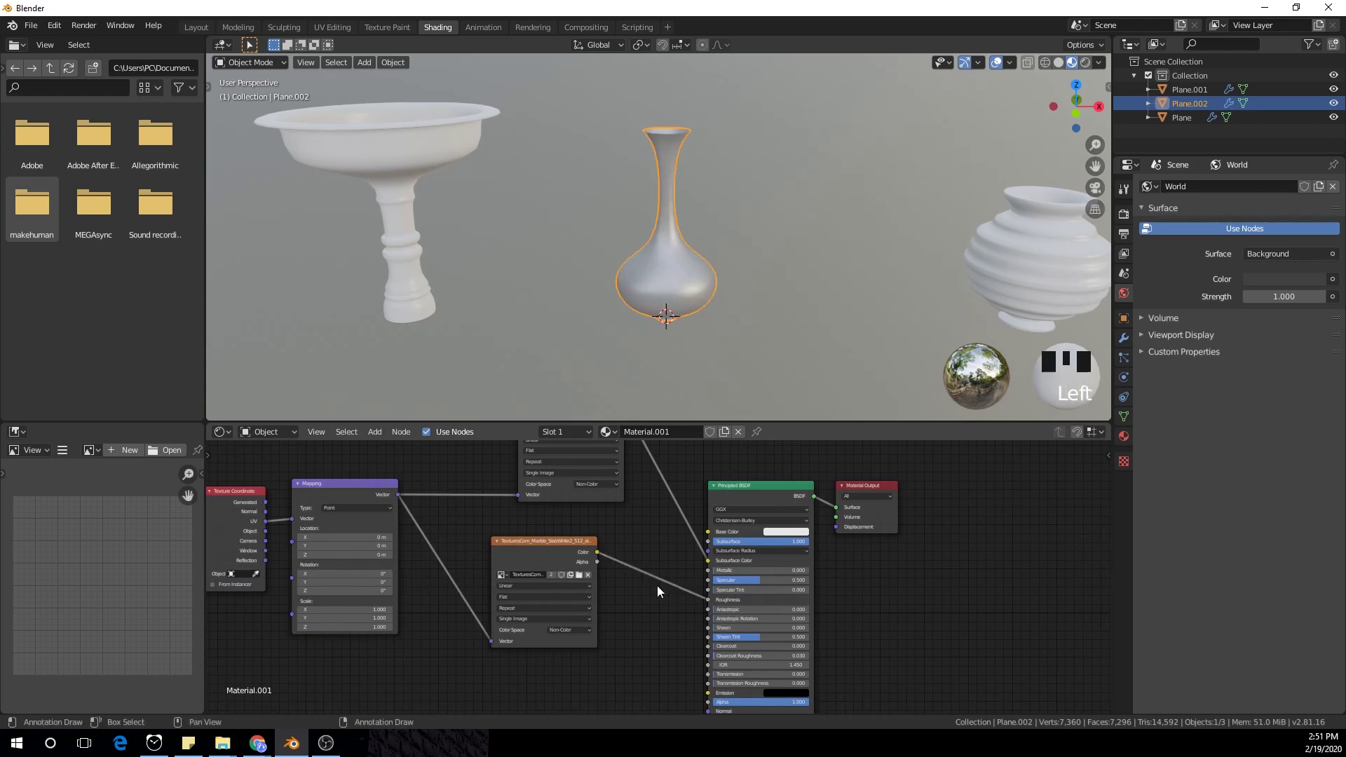
Step: Replace the duplicated node's image with the marble 512 roughness TIF from E:\textures\Tile and set its Color Space to Non-Color
left_click(588, 575)
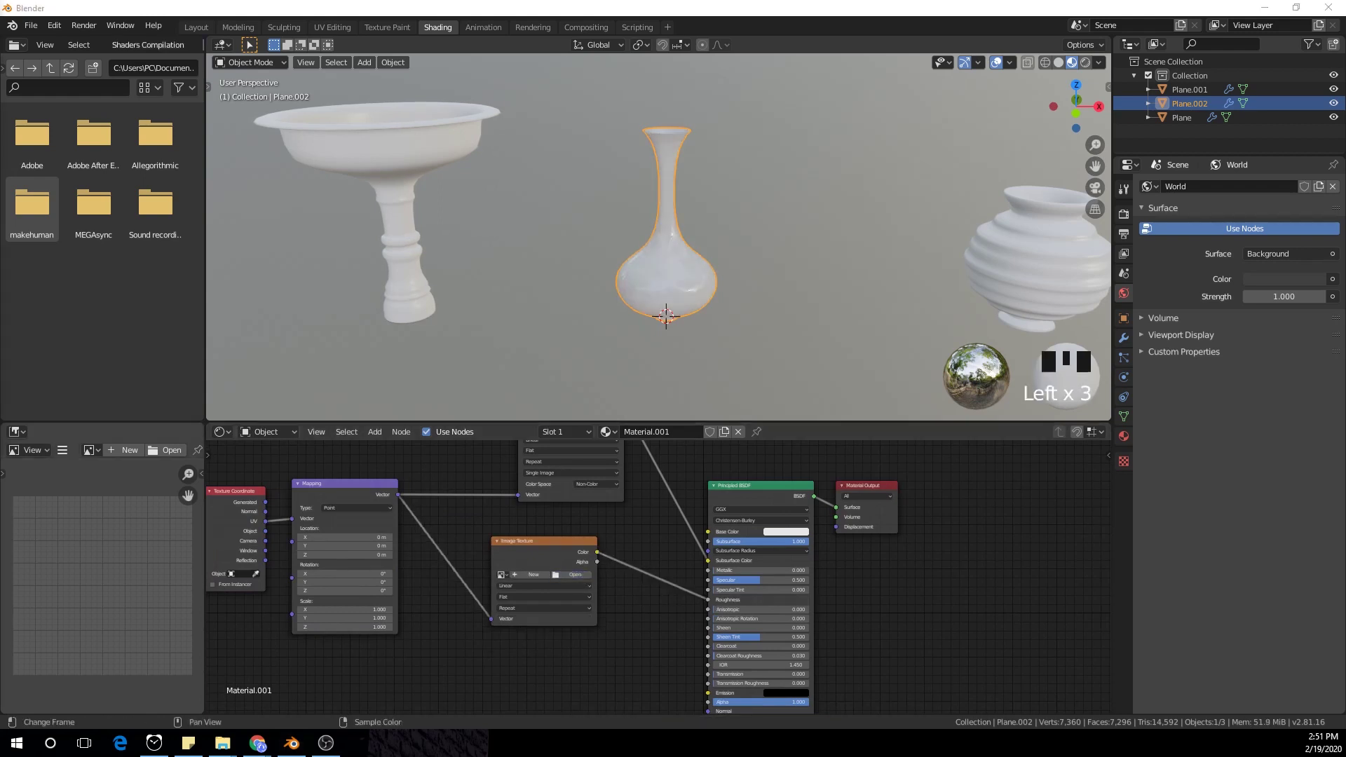
key("alt+o")
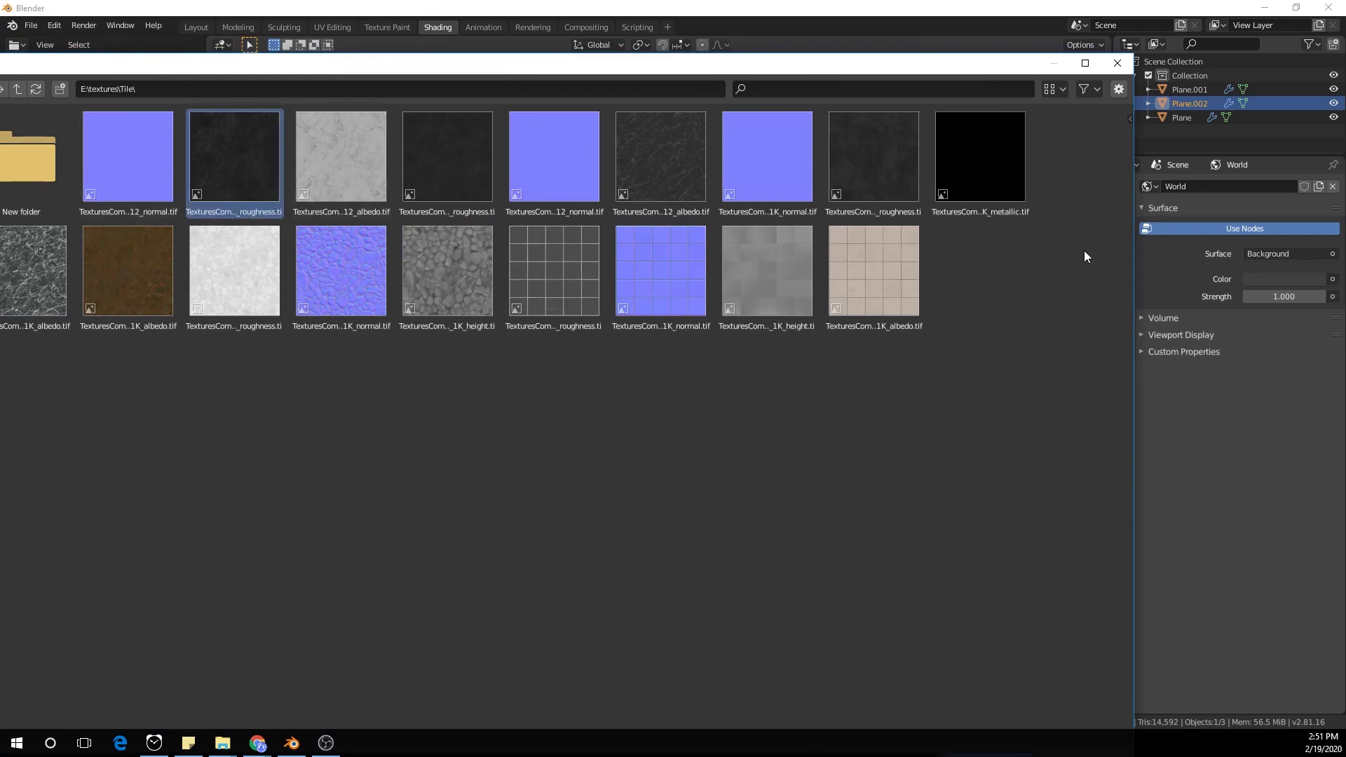
double_click(260, 172)
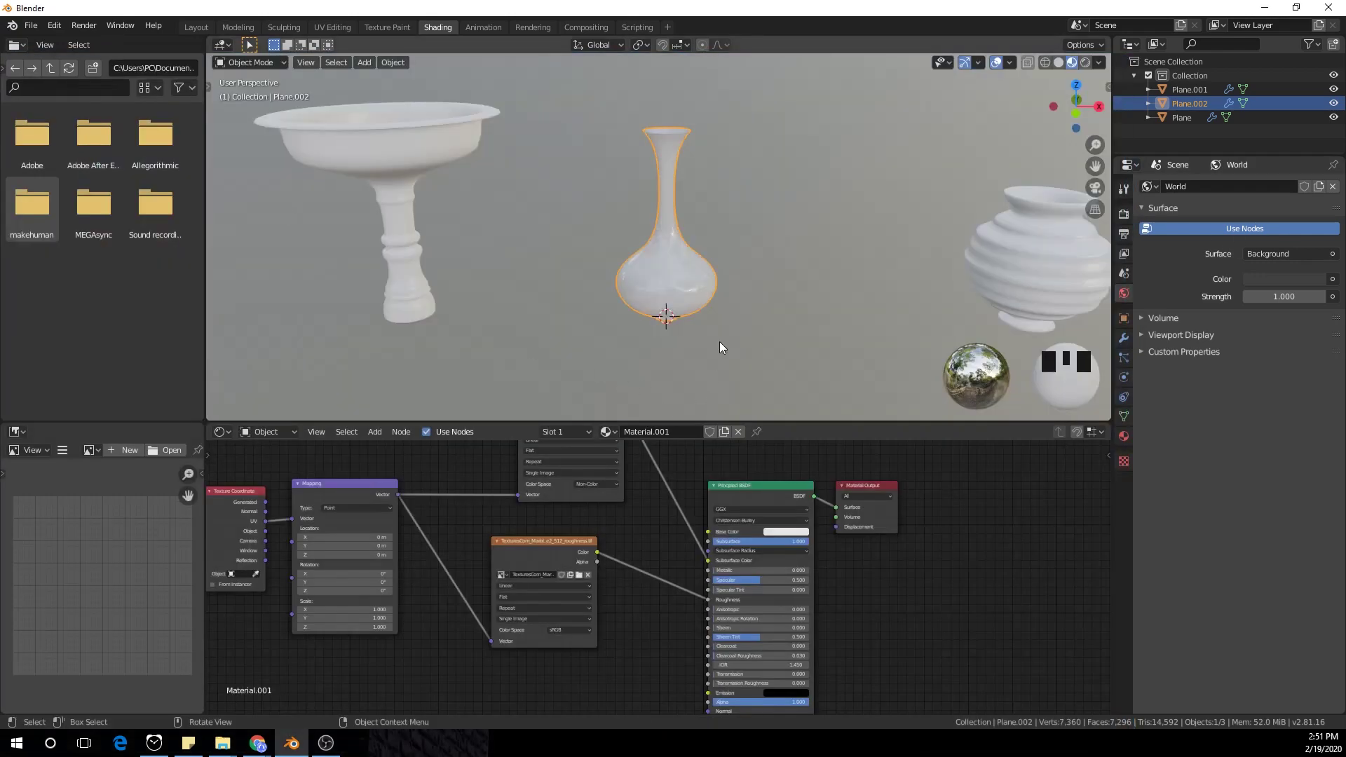
scroll(704, 322, "up", 4)
scroll(704, 322, "down", 4)
scroll(575, 570, "down", 1)
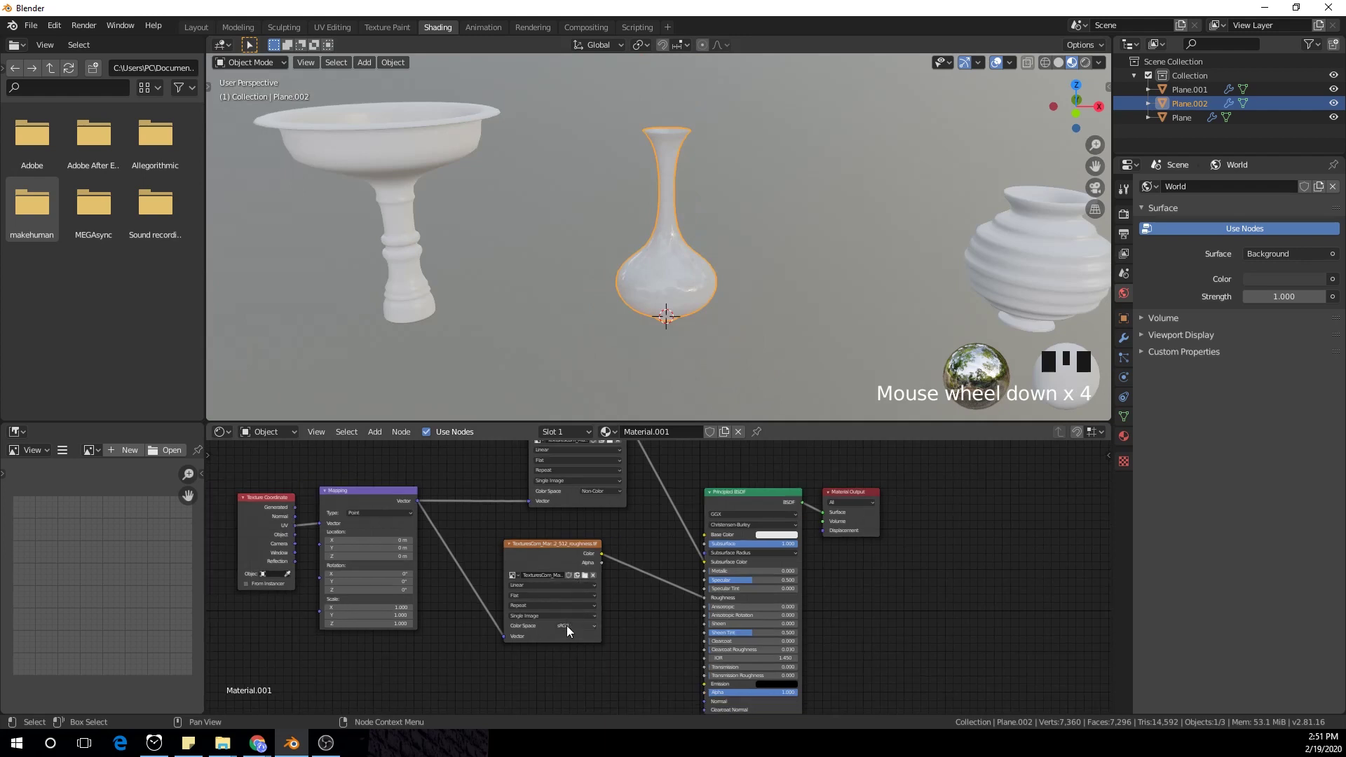
left_click(595, 661)
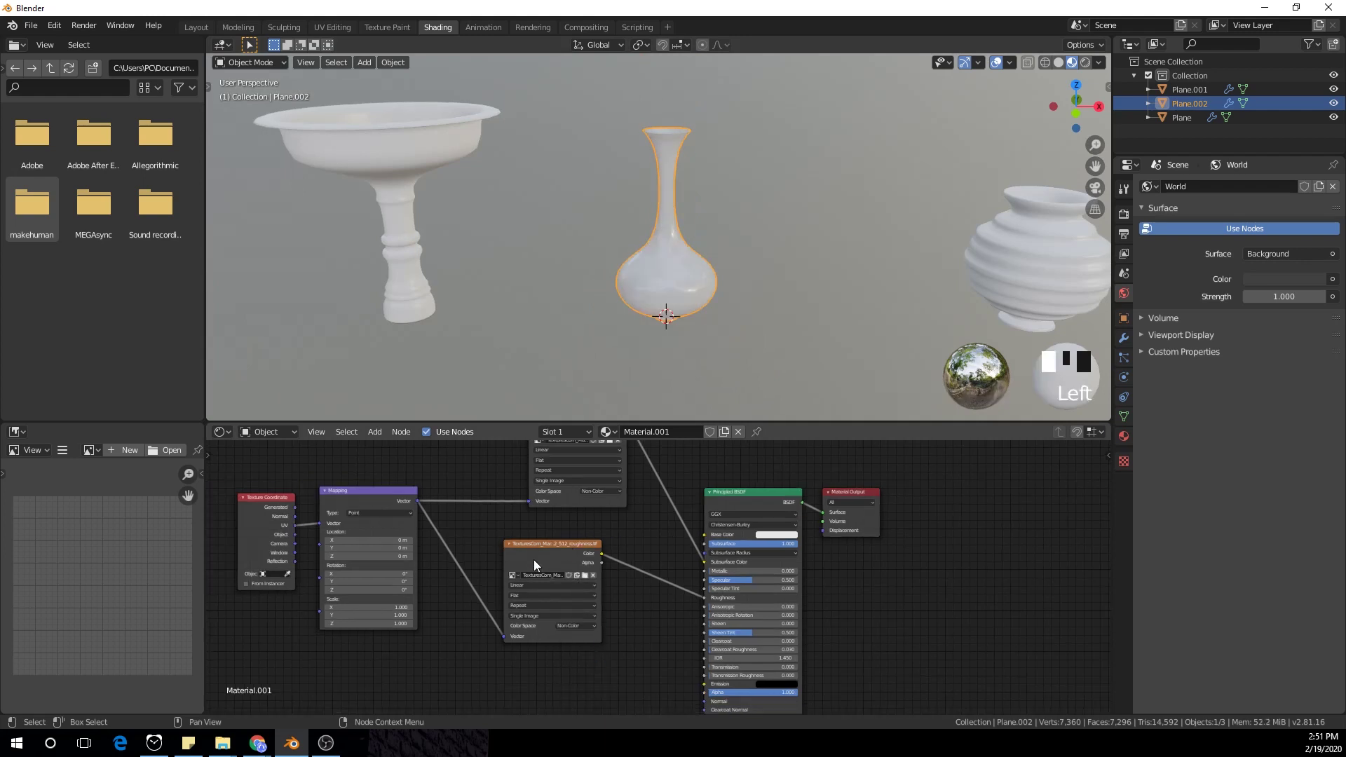
Step: Collapse the roughness texture node, duplicate it below and link Mapping's Vector output to the new copy
left_click(509, 545)
left_click_drag(528, 547, 544, 538)
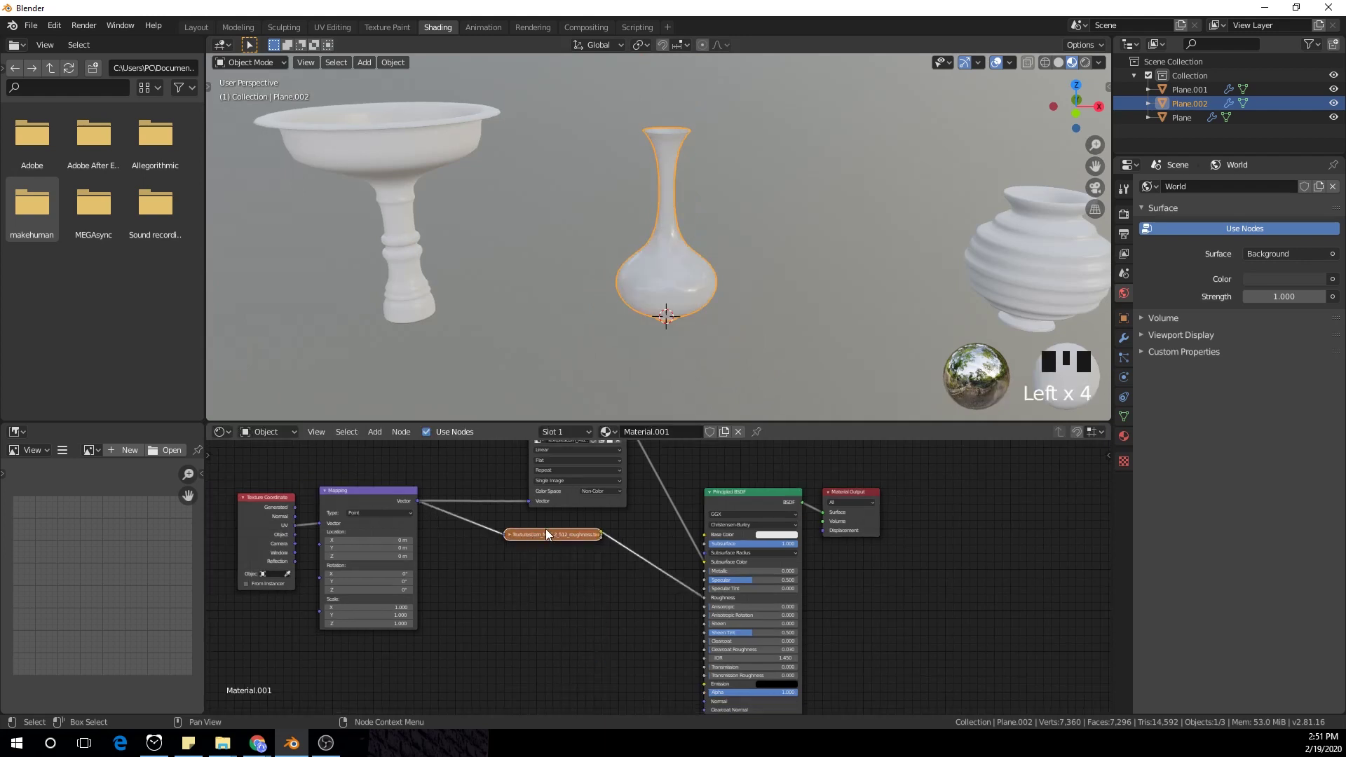
key("shift+d")
left_click(544, 578)
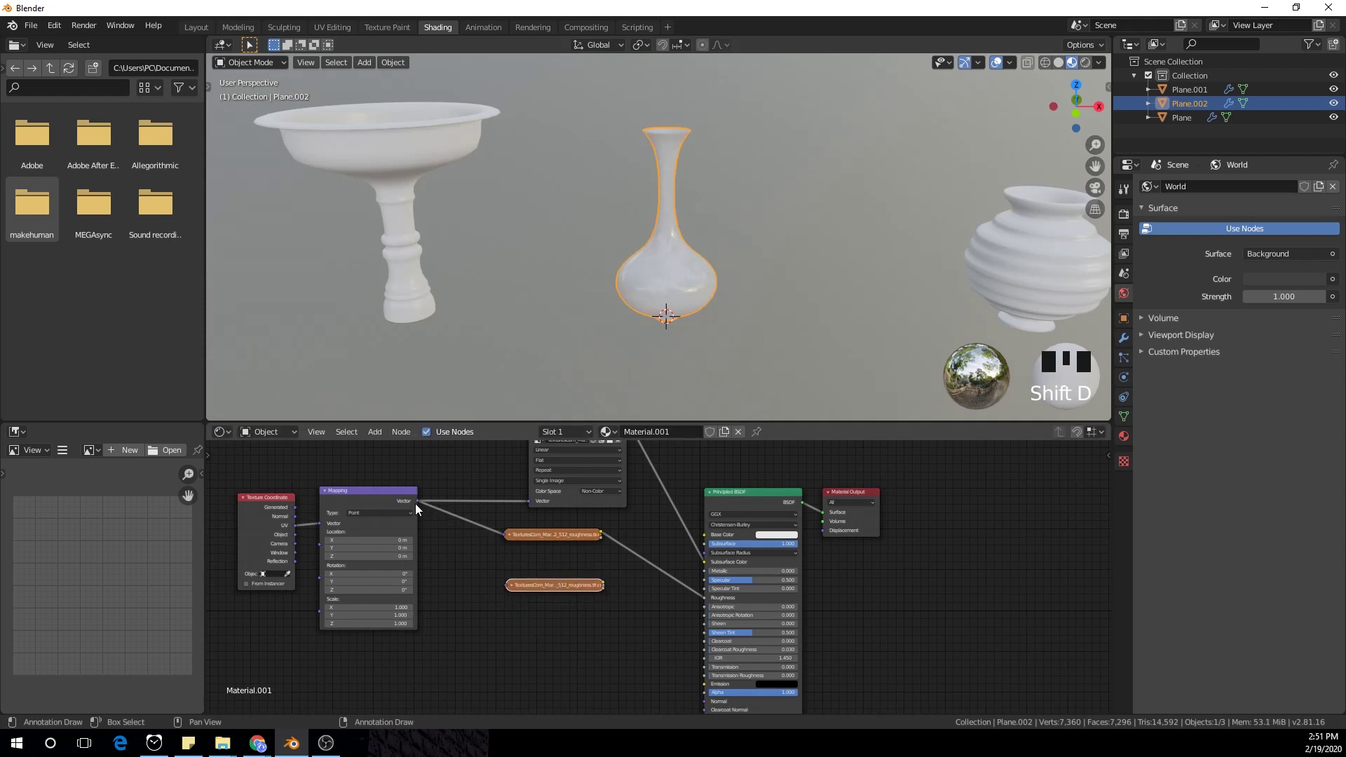
left_click_drag(417, 502, 508, 586)
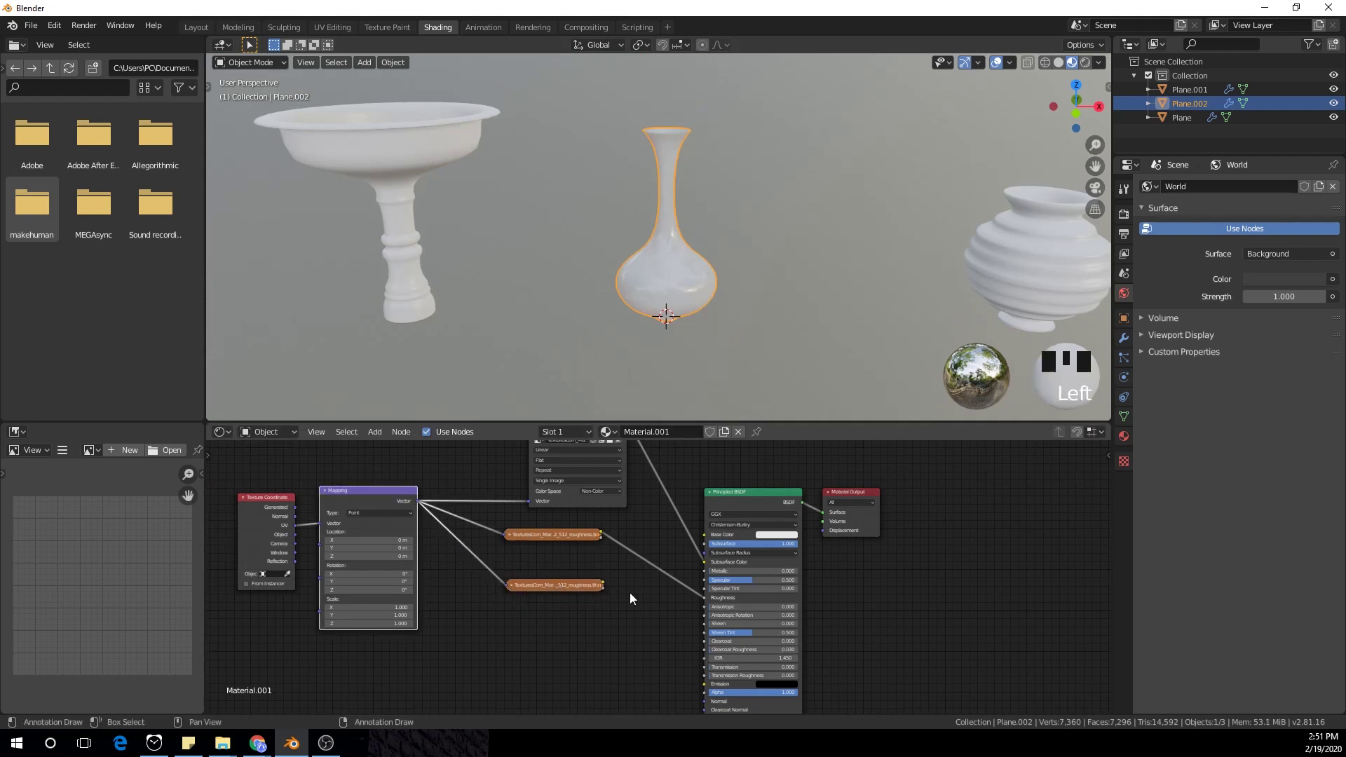
left_click(581, 582)
middle_click_drag(581, 581, 578, 570)
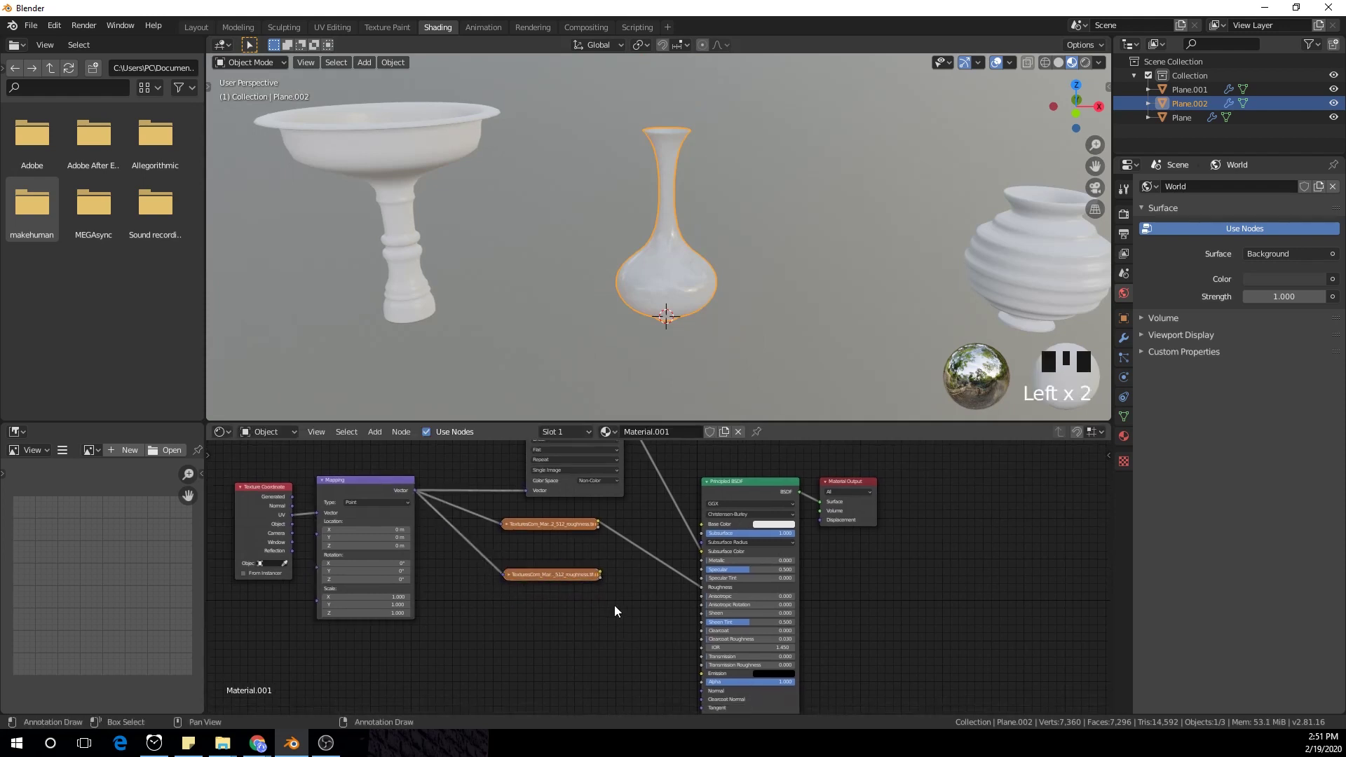
Step: Add a Normal Map node, feed it the new texture copy's Color output and link it to the Principled BSDF's Normal input
key("shift+a")
mouse_move(614, 601)
left_click(611, 565)
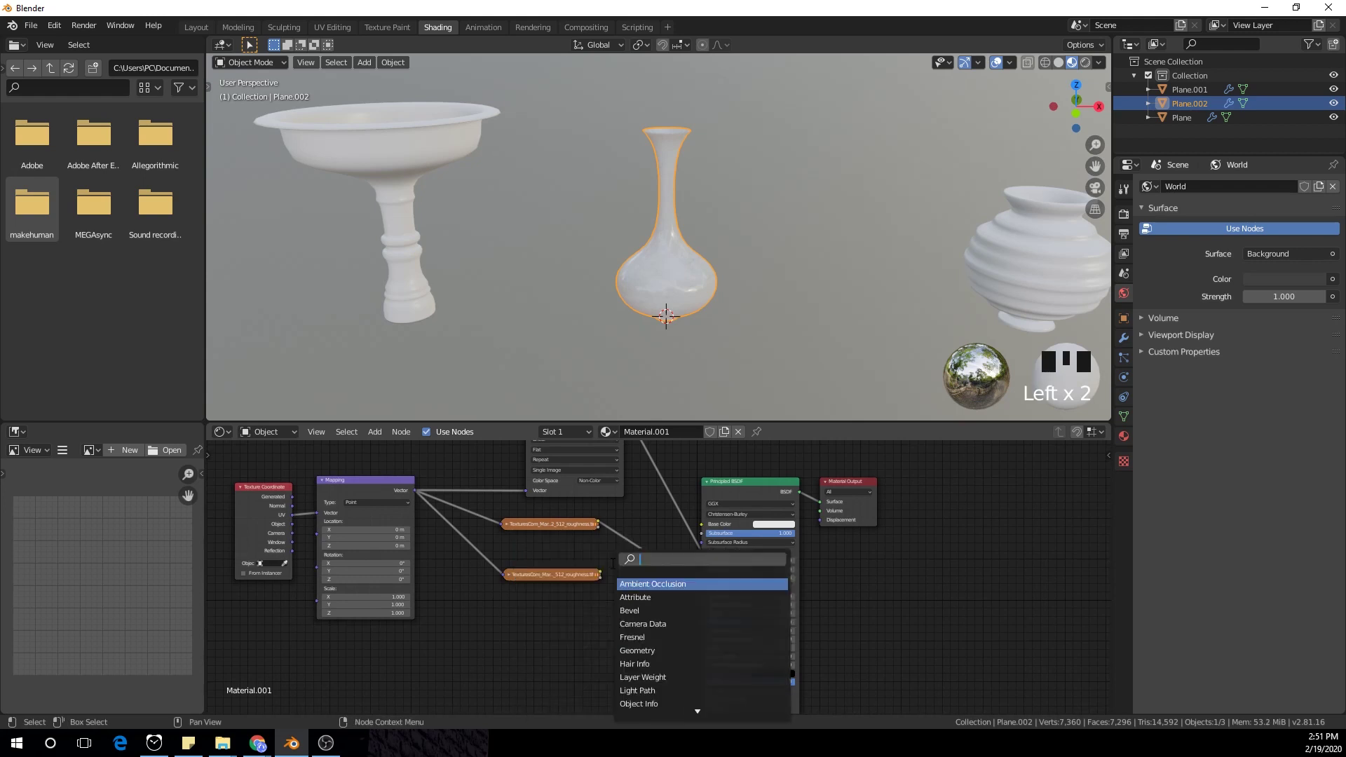
type("normal map")
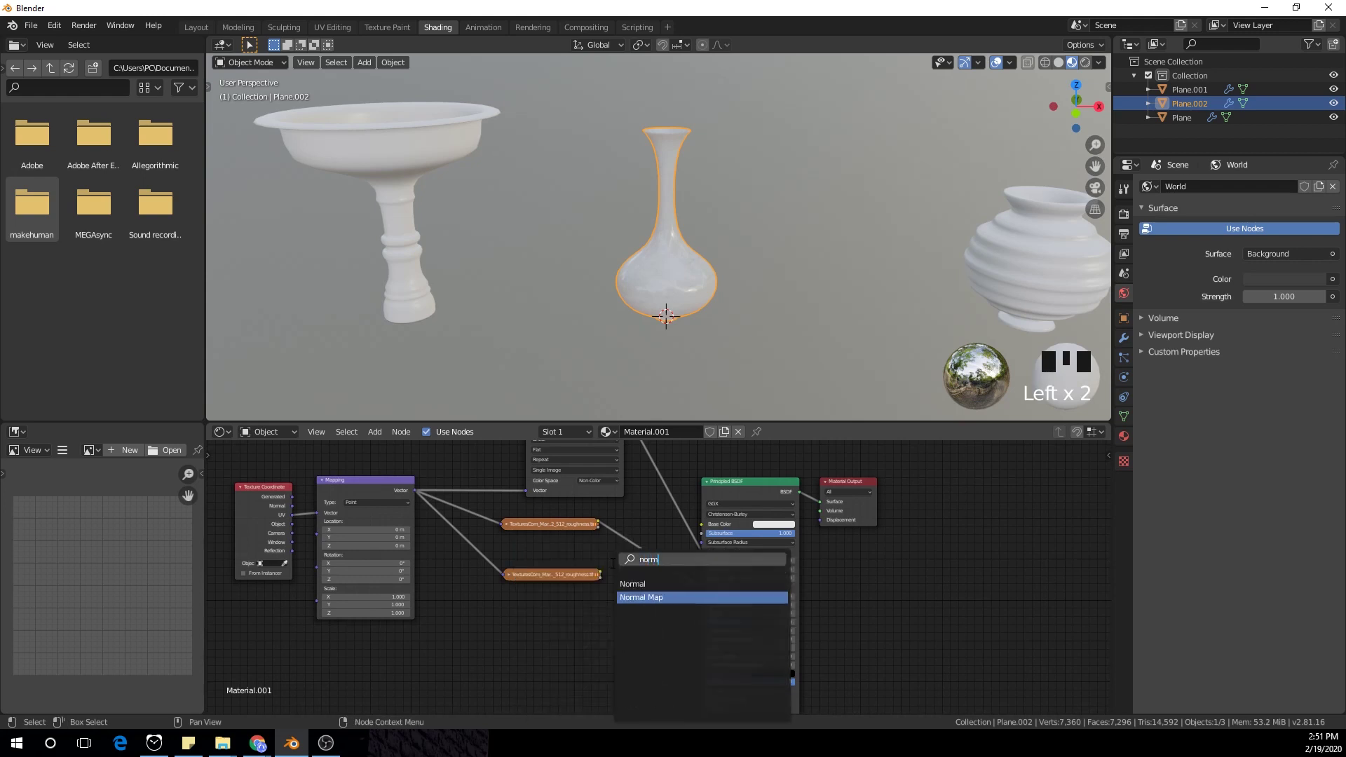
key("Return")
left_click(611, 623)
middle_click_drag(662, 633, 666, 578)
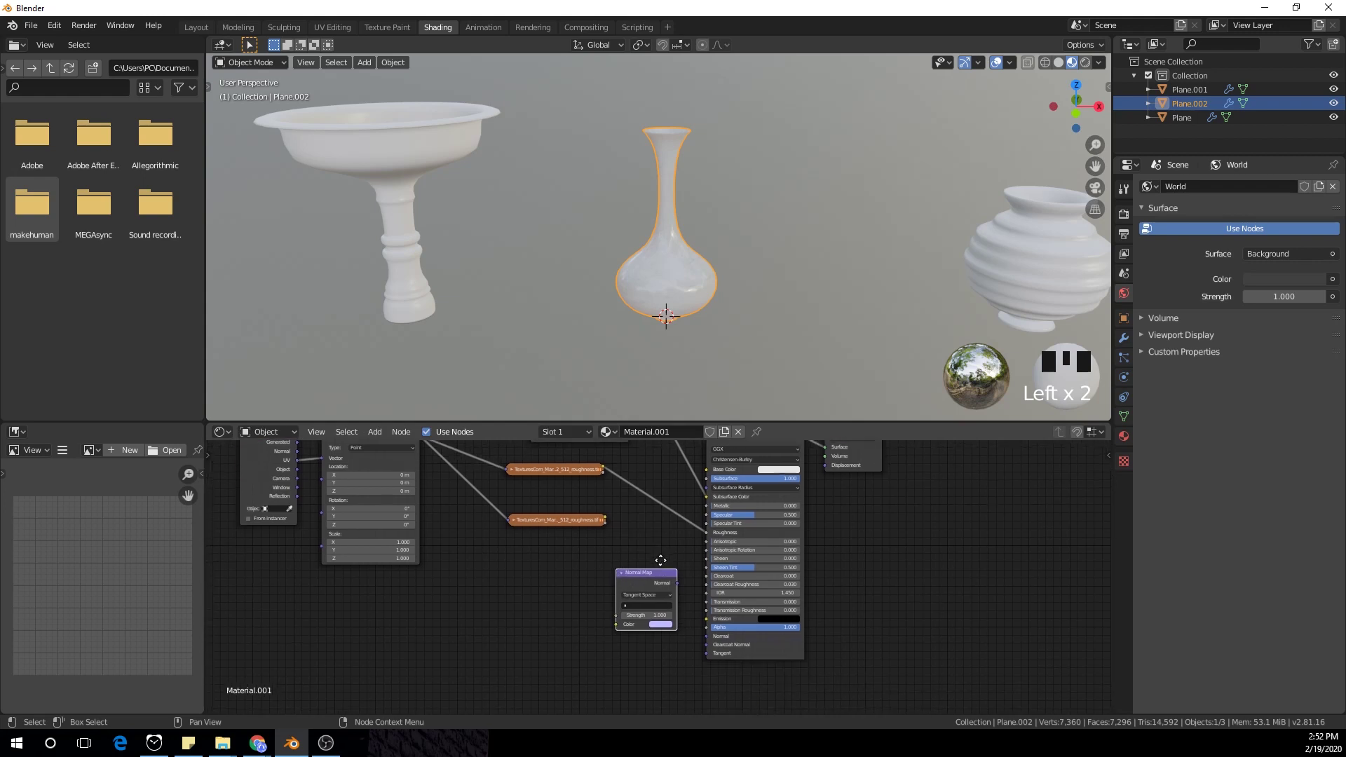
left_click_drag(677, 582, 703, 635)
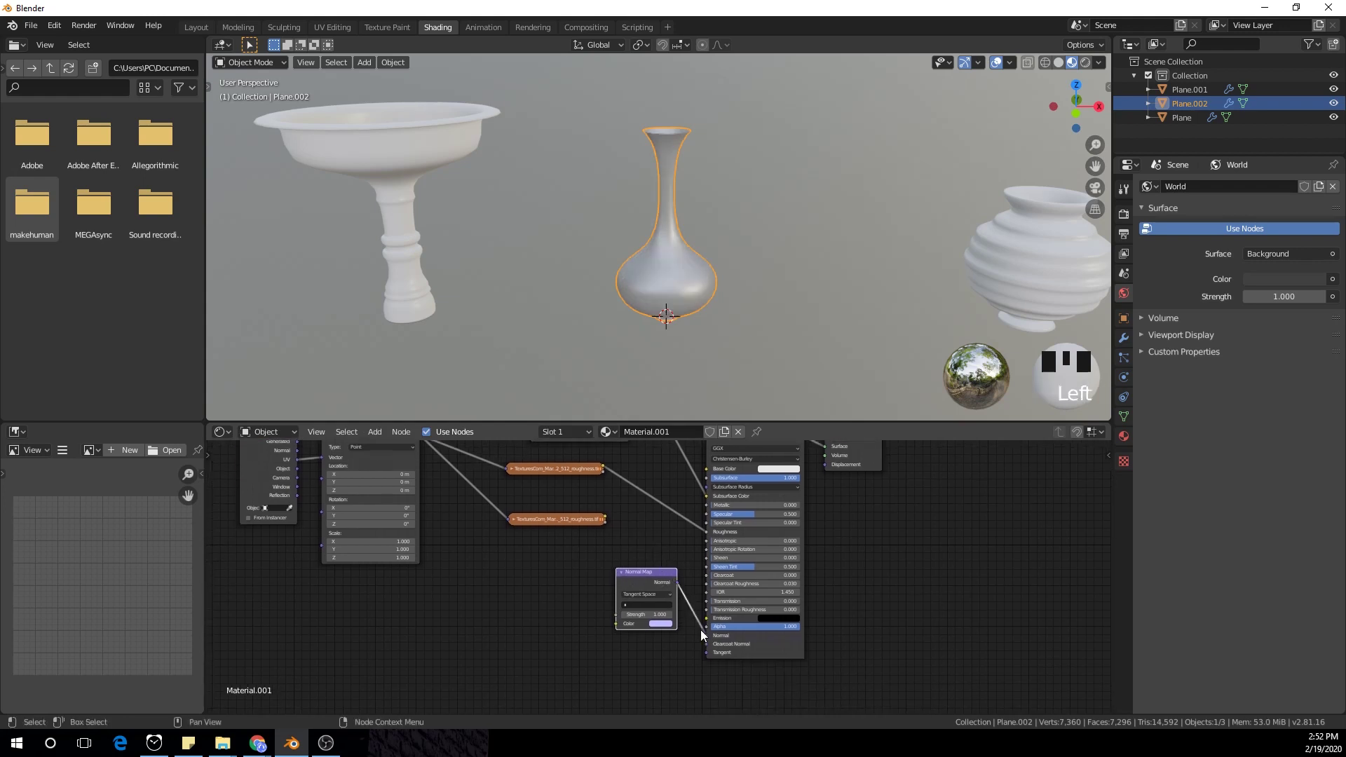
left_click(511, 519)
mouse_move(527, 521)
left_mouse_down()
mouse_move(508, 540)
mouse_move(604, 568)
mouse_move(616, 625)
left_mouse_up()
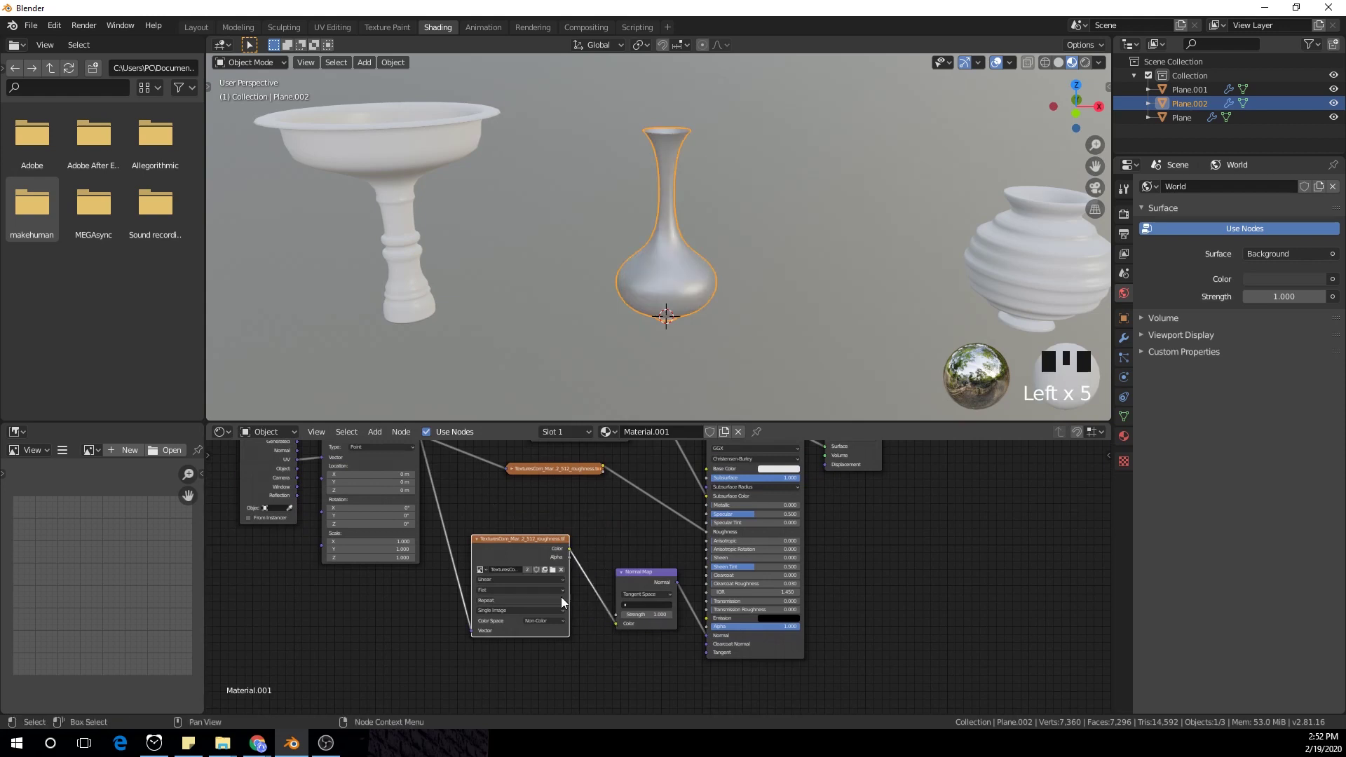
Step: Load the marble 512 normal TIF from E:\textures\Tile into the new texture copy and set its Color Space to Non-Color
left_click(562, 571)
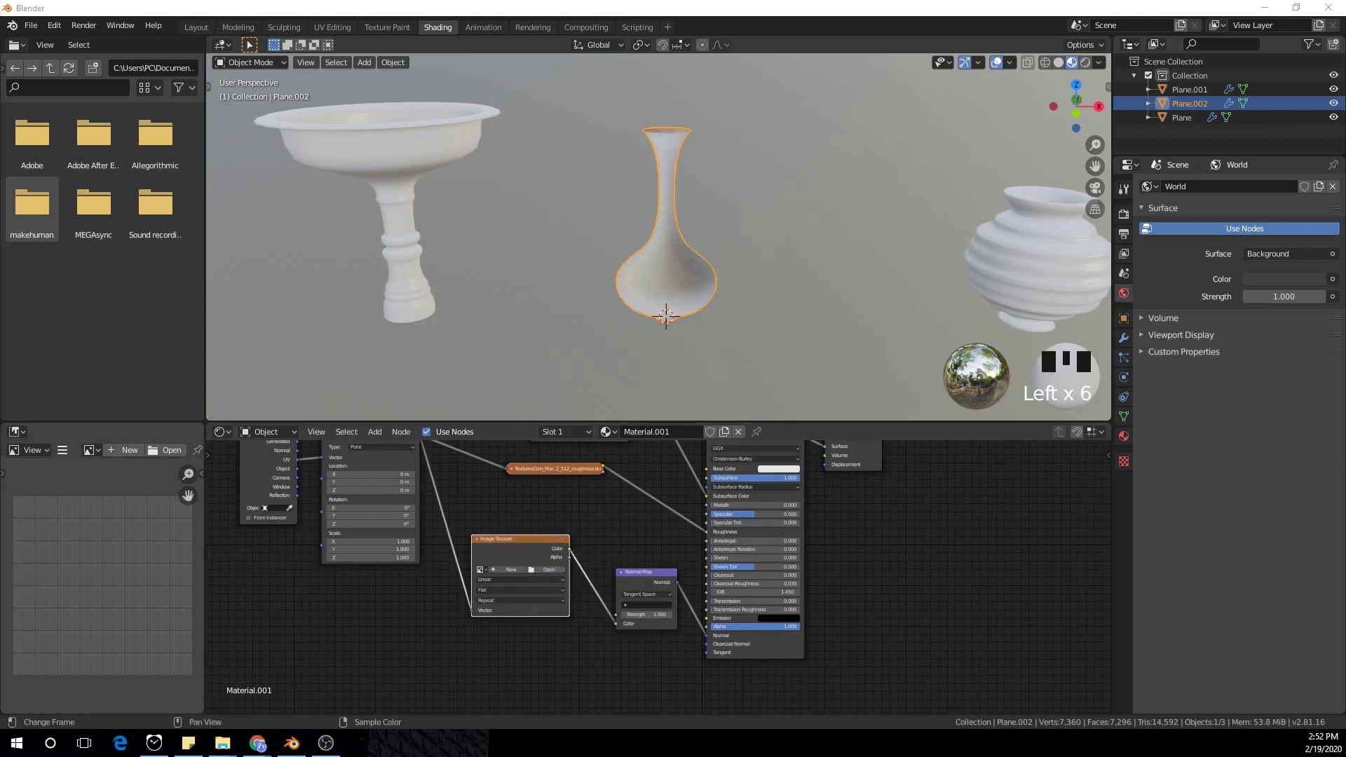
left_click(548, 570)
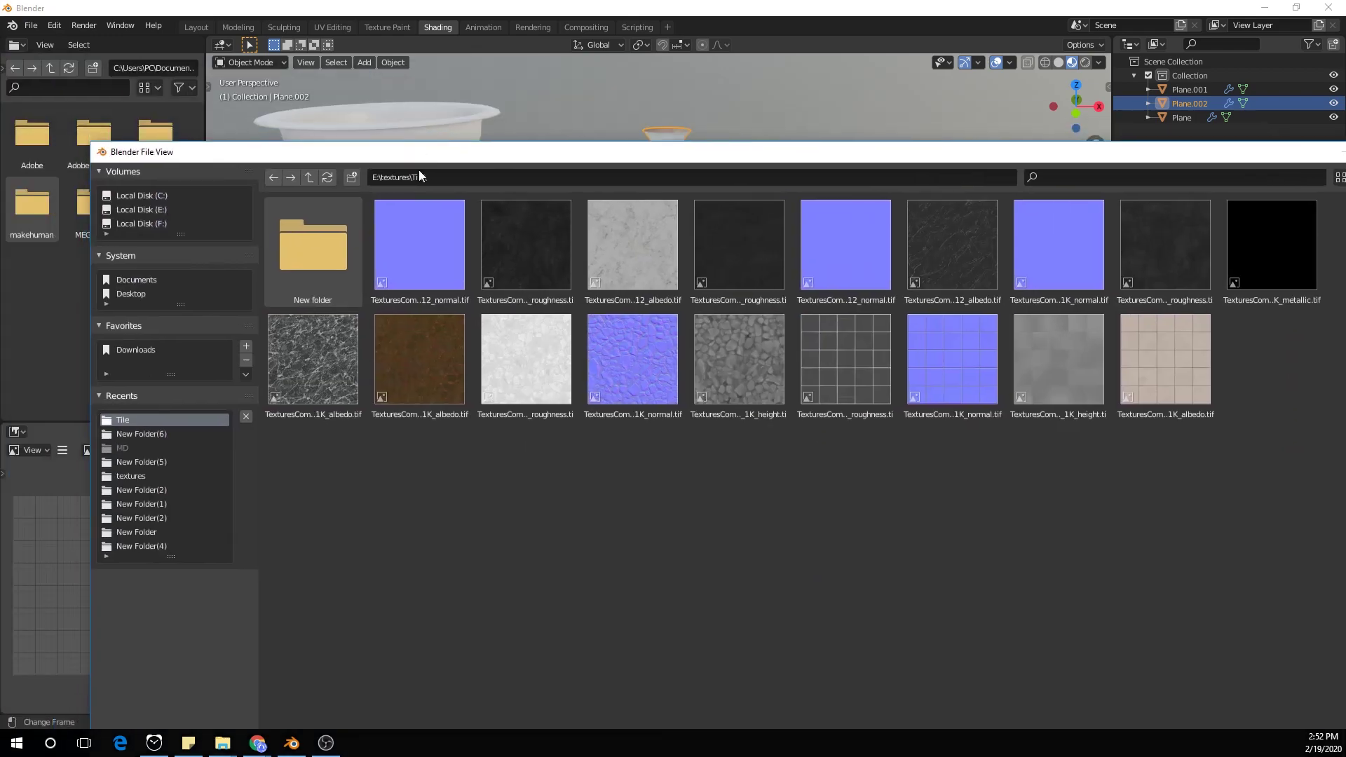
double_click(436, 251)
scroll(663, 557, "up", 3)
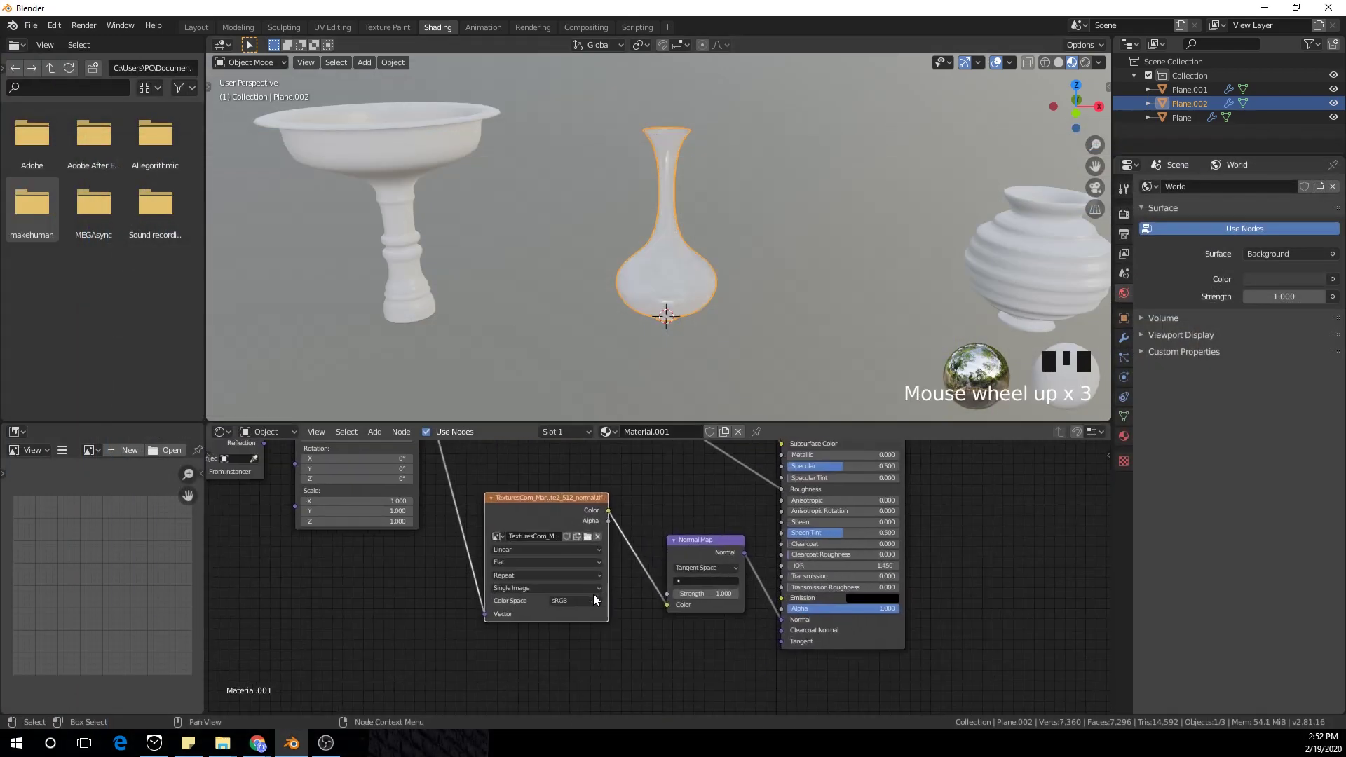
left_click(584, 645)
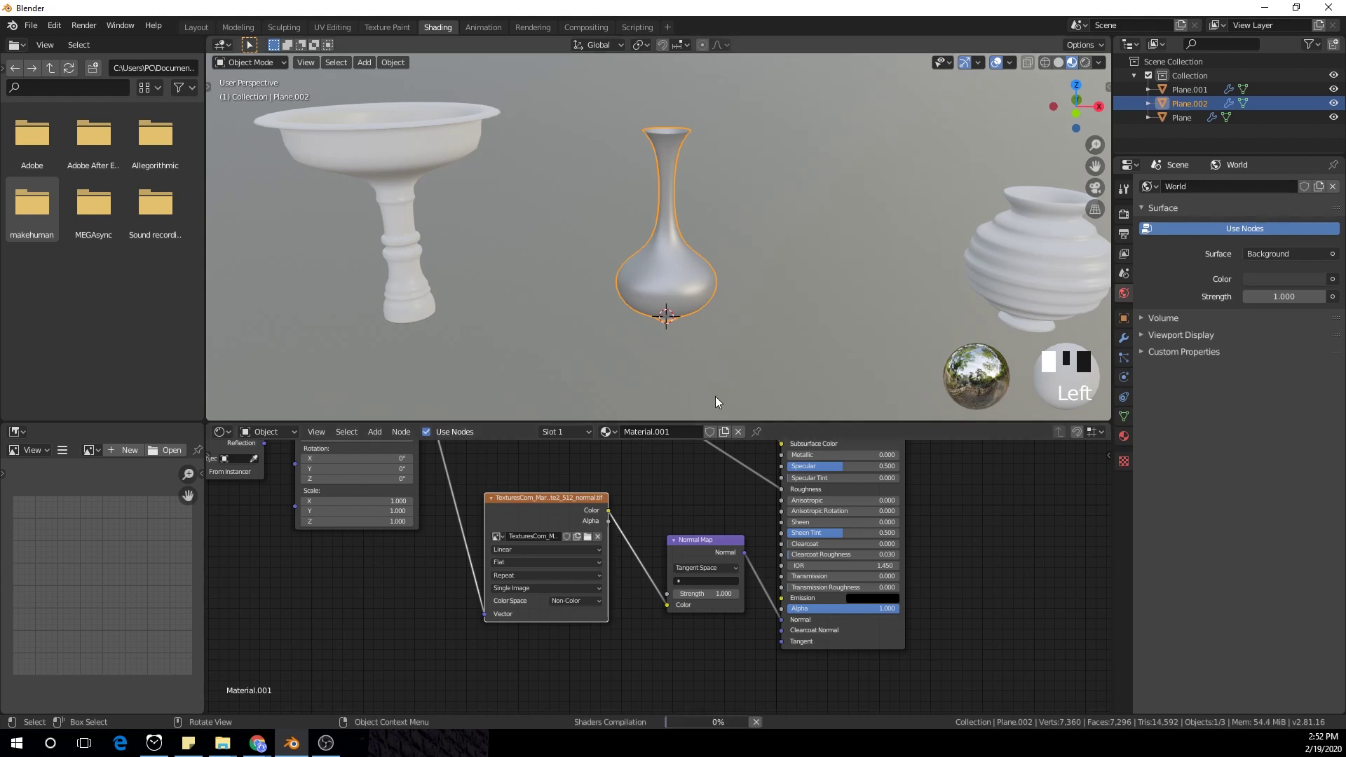
Step: Inspect the bottle vase's material up close and apply its Screw modifier
scroll(749, 319, "up", 3)
middle_click_drag(819, 301, 1139, 333)
scroll(694, 279, "down", 3)
scroll(695, 199, "up", 5)
scroll(710, 253, "down", 3)
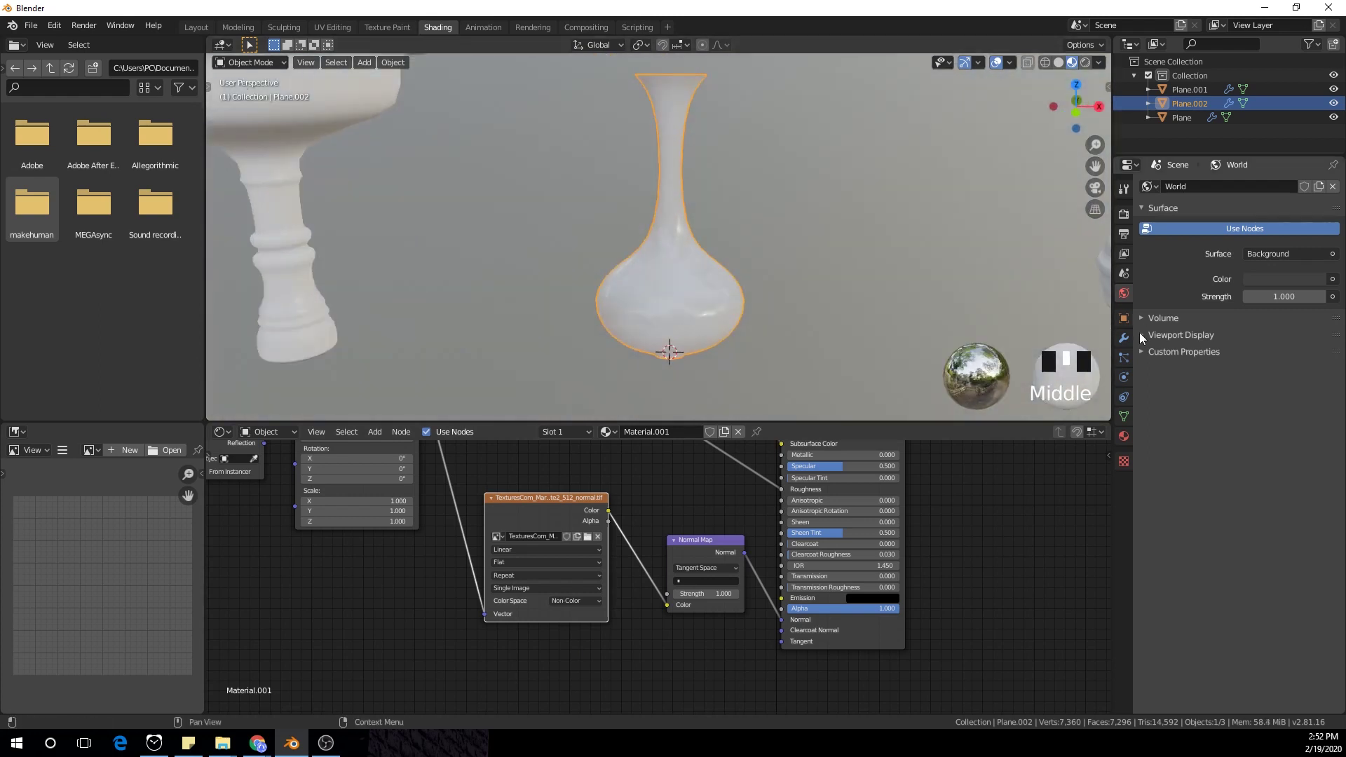
left_click(1124, 337)
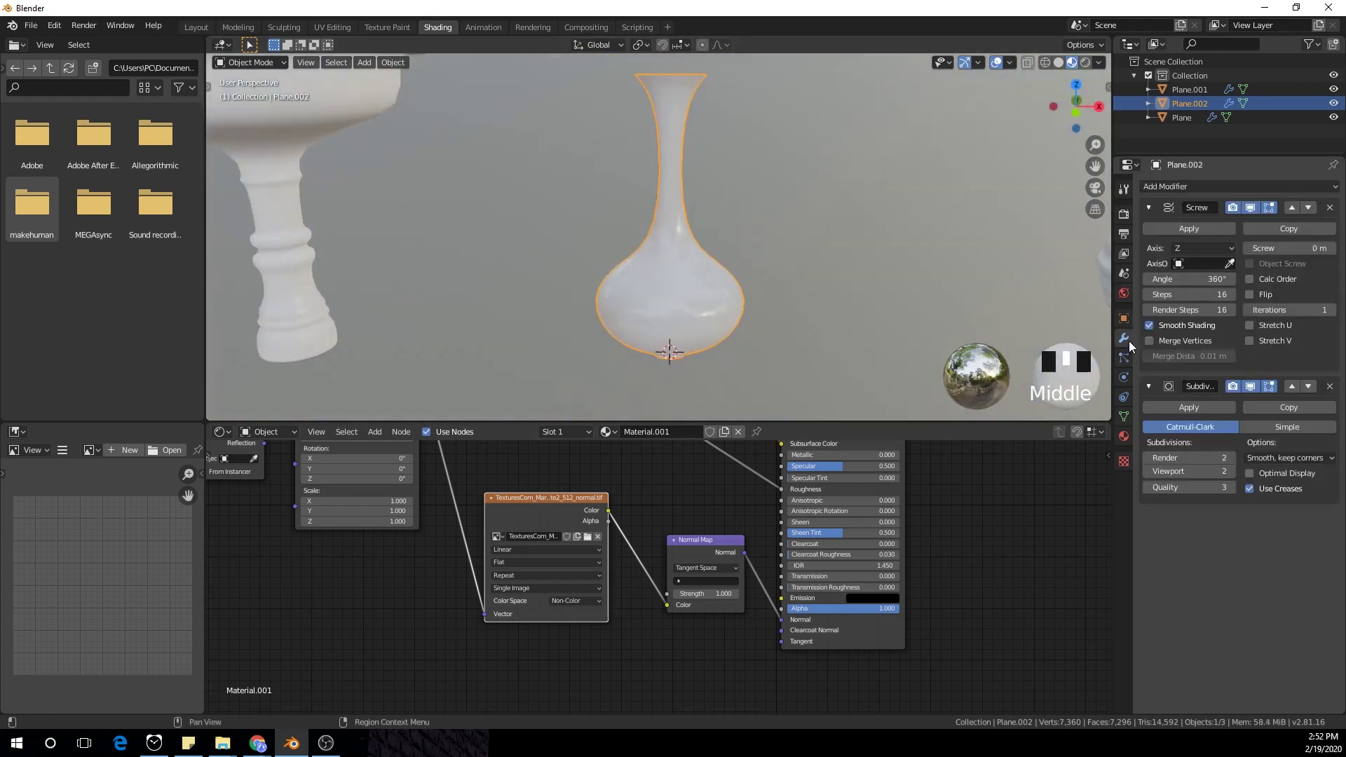
left_click(1193, 230)
Step: Switch the bottle vase to Edit Mode with X-ray enabled
key("Tab")
scroll(736, 271, "down", 1)
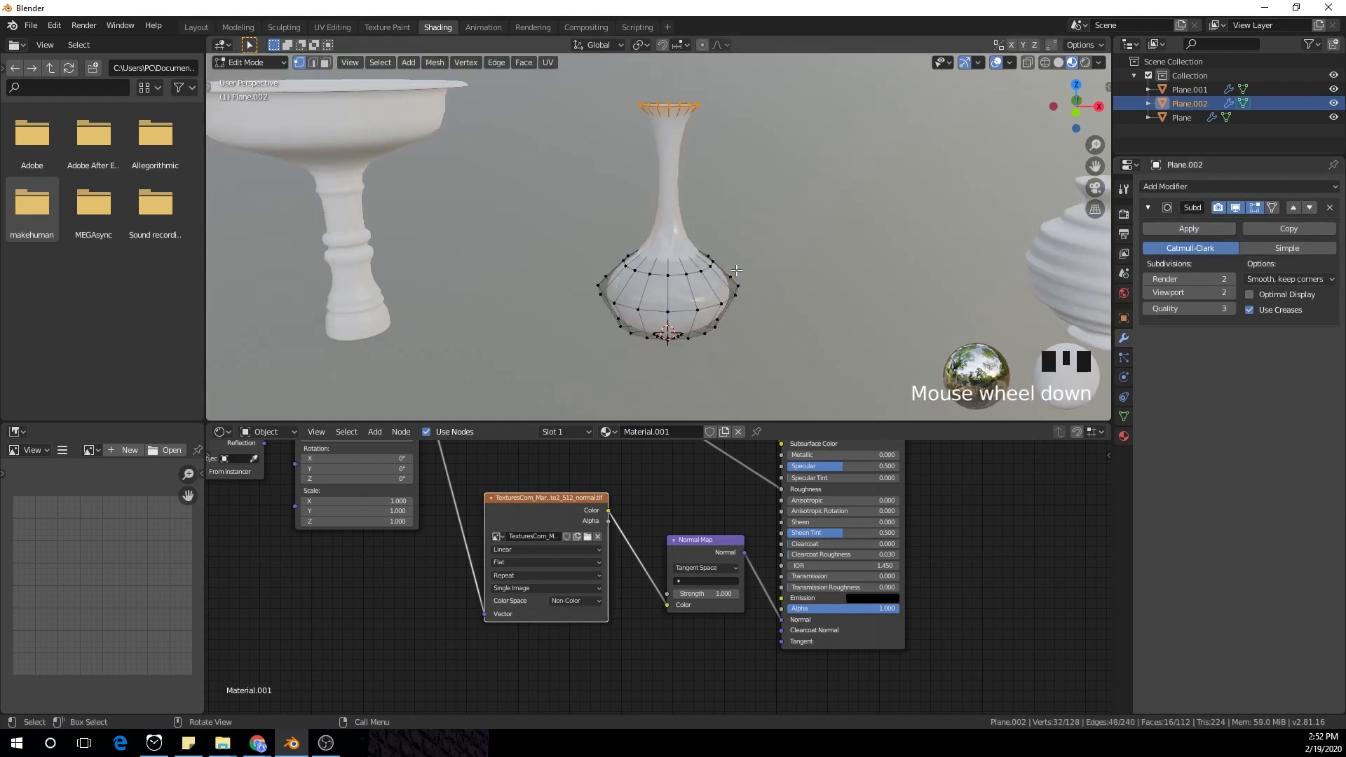
mouse_move(736, 270)
middle_mouse_down()
mouse_move(701, 277)
mouse_move(720, 268)
middle_mouse_up()
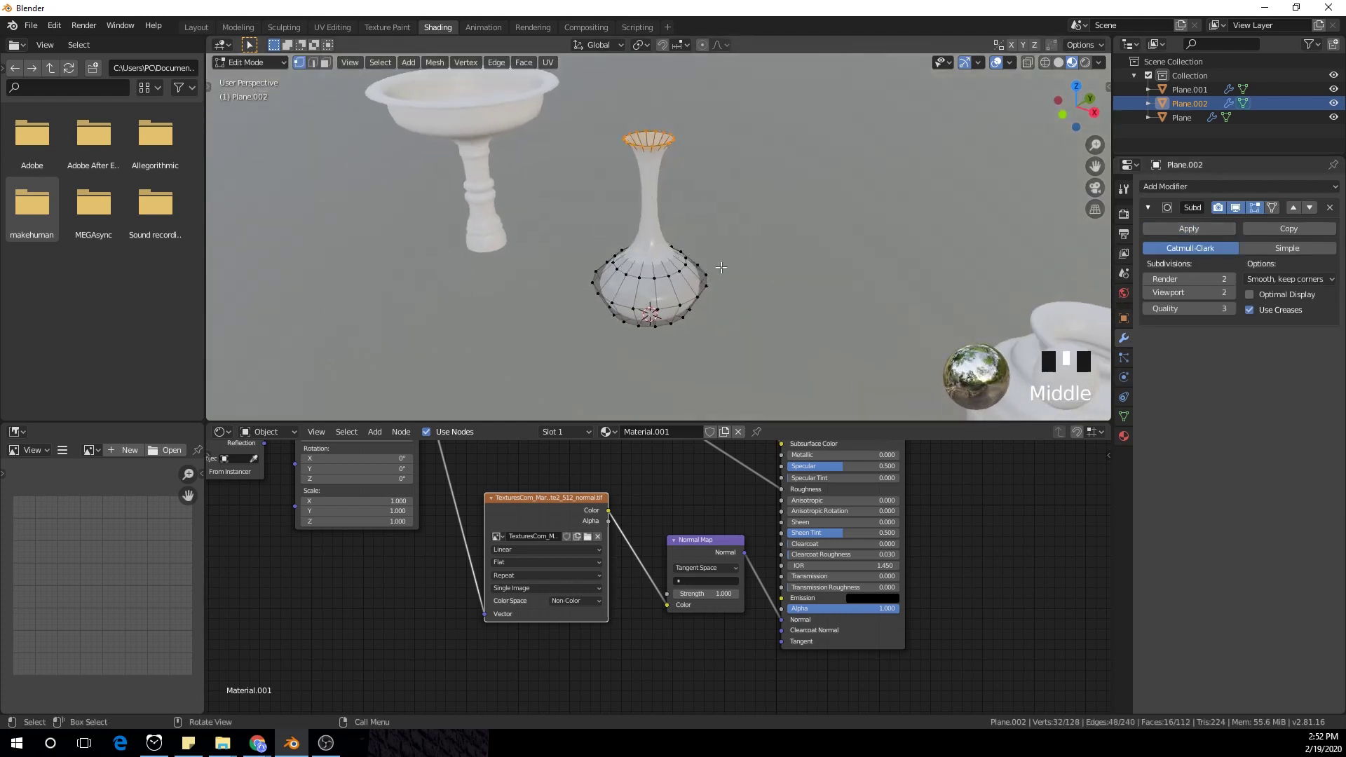
left_click(1028, 63)
mouse_move(748, 296)
middle_mouse_down()
mouse_move(827, 291)
mouse_move(683, 272)
mouse_move(629, 304)
mouse_move(561, 273)
mouse_move(474, 261)
mouse_move(491, 266)
mouse_move(373, 277)
mouse_move(524, 257)
mouse_move(742, 290)
middle_mouse_up()
scroll(827, 292, "up", 2)
Step: Select one vertical edge loop running along the bottle vase's side and mark it as a seam
left_click(639, 286, "alt")
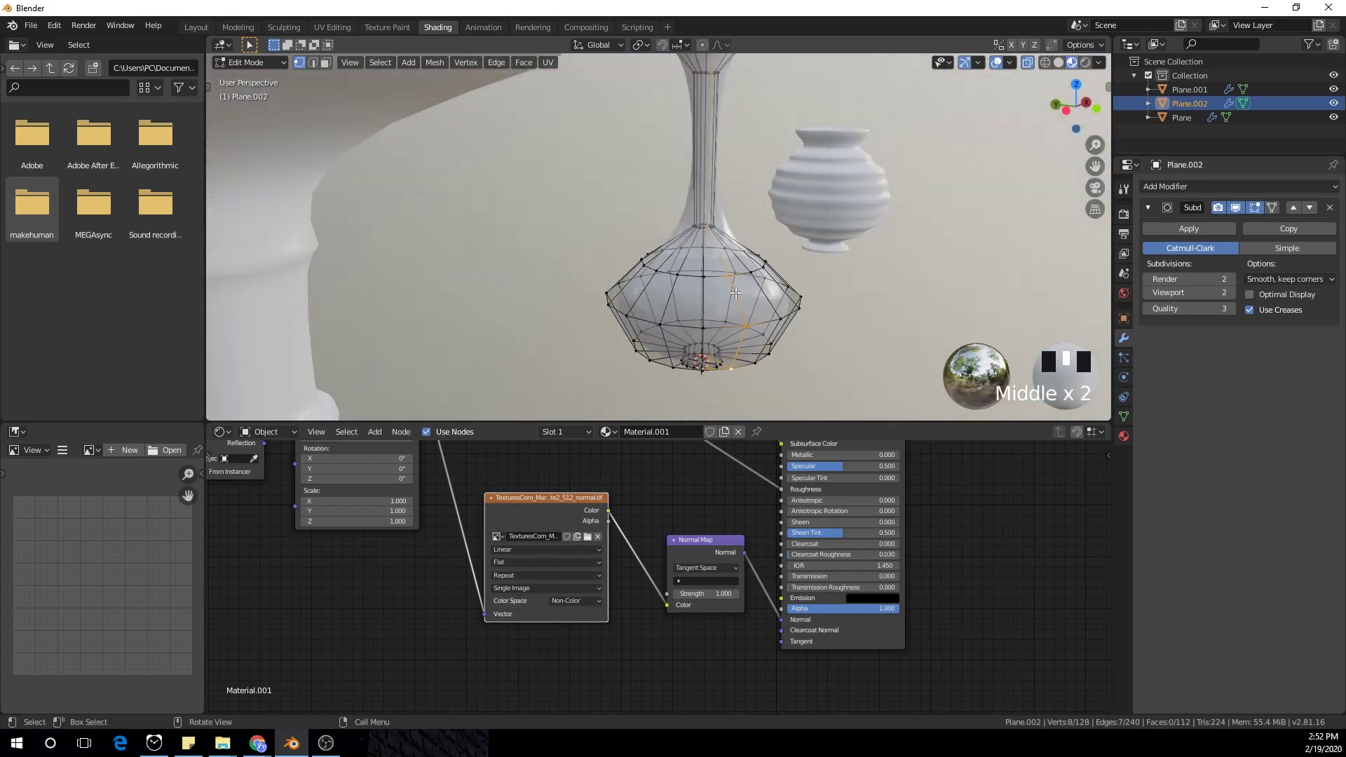
left_click(736, 293, "alt")
scroll(775, 295, "down", 2)
scroll(769, 332, "up", 2)
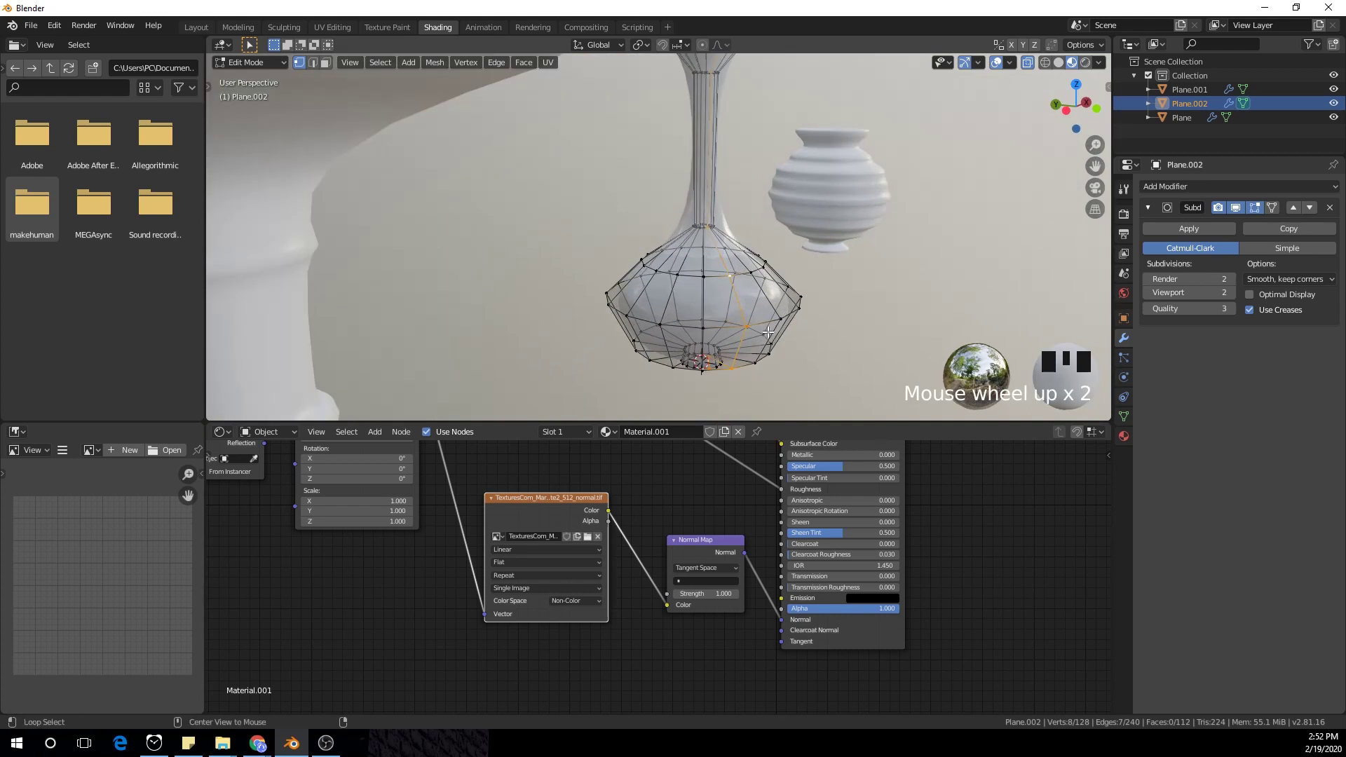
left_click(768, 321, "alt")
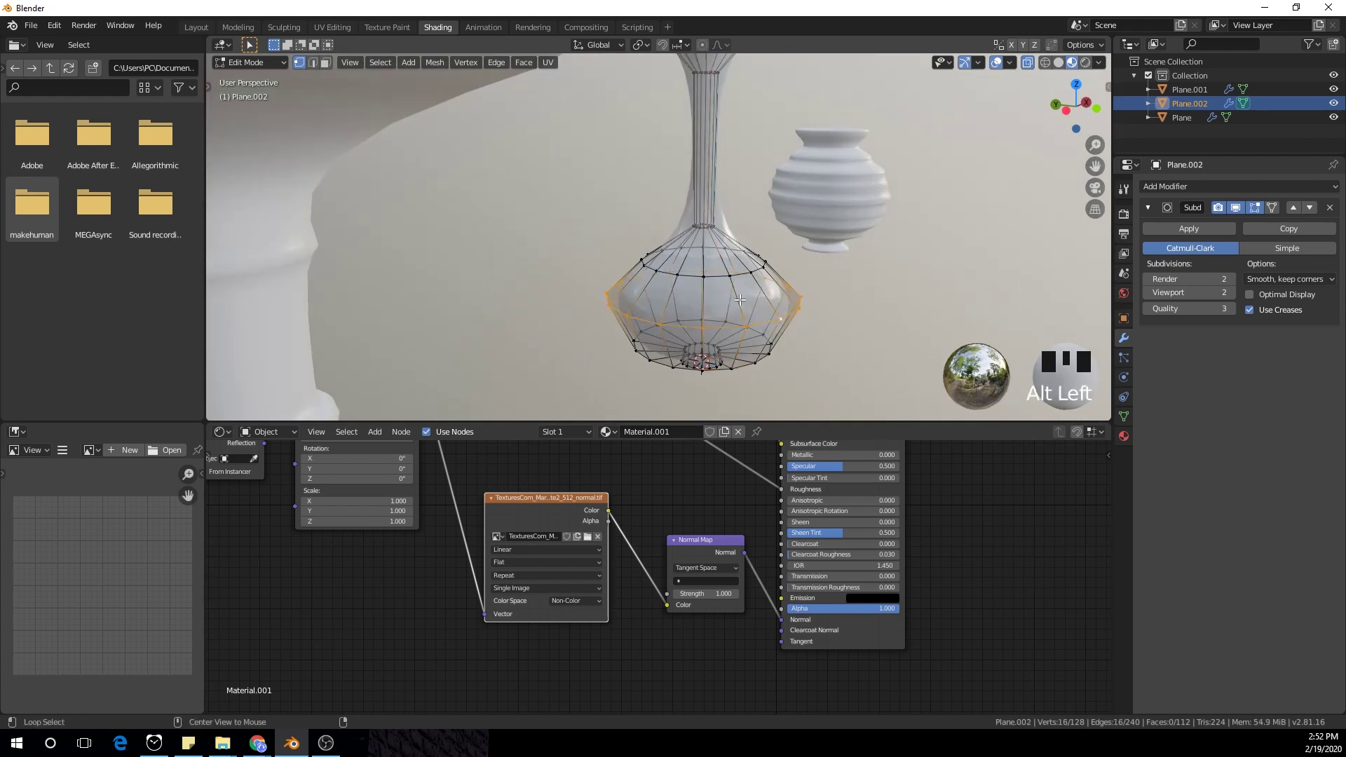
left_click(740, 300, "alt")
scroll(740, 300, "down", 1)
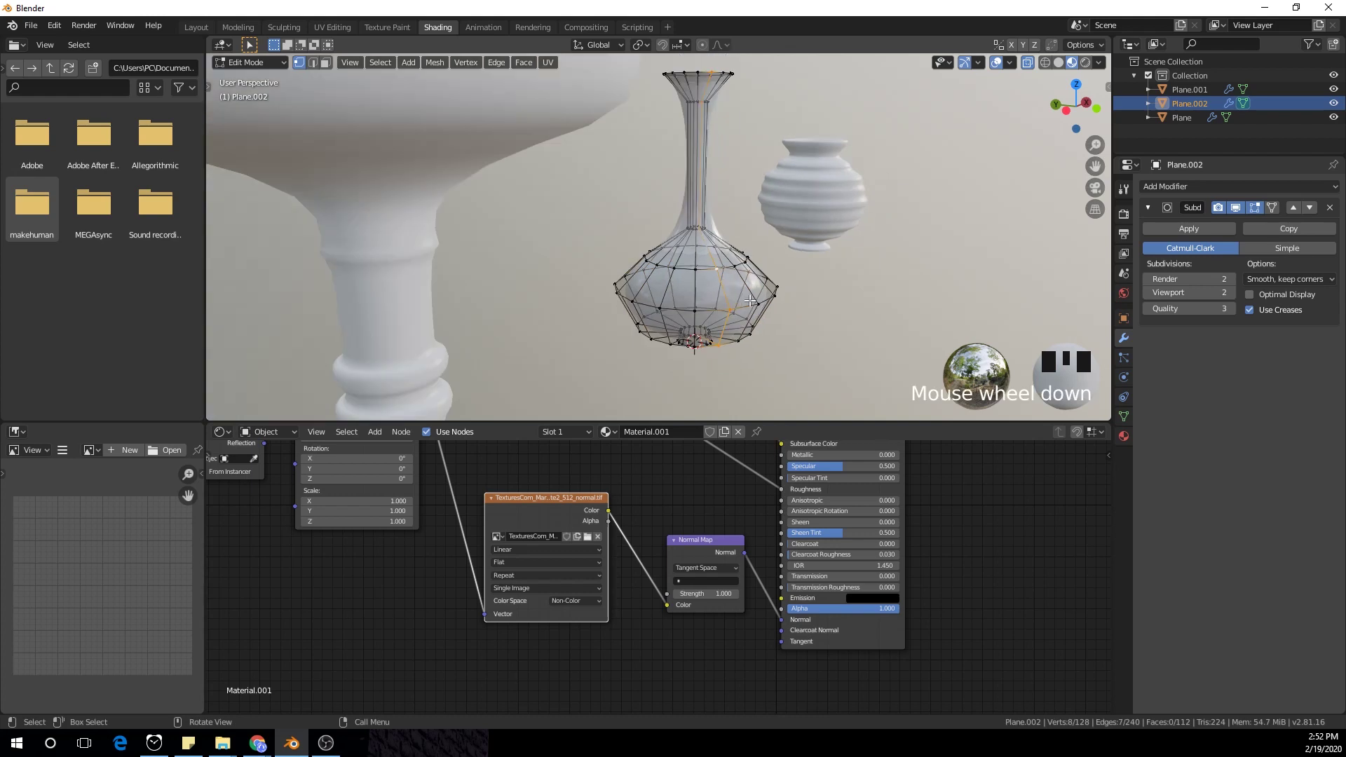
middle_click_drag(820, 271, 815, 283)
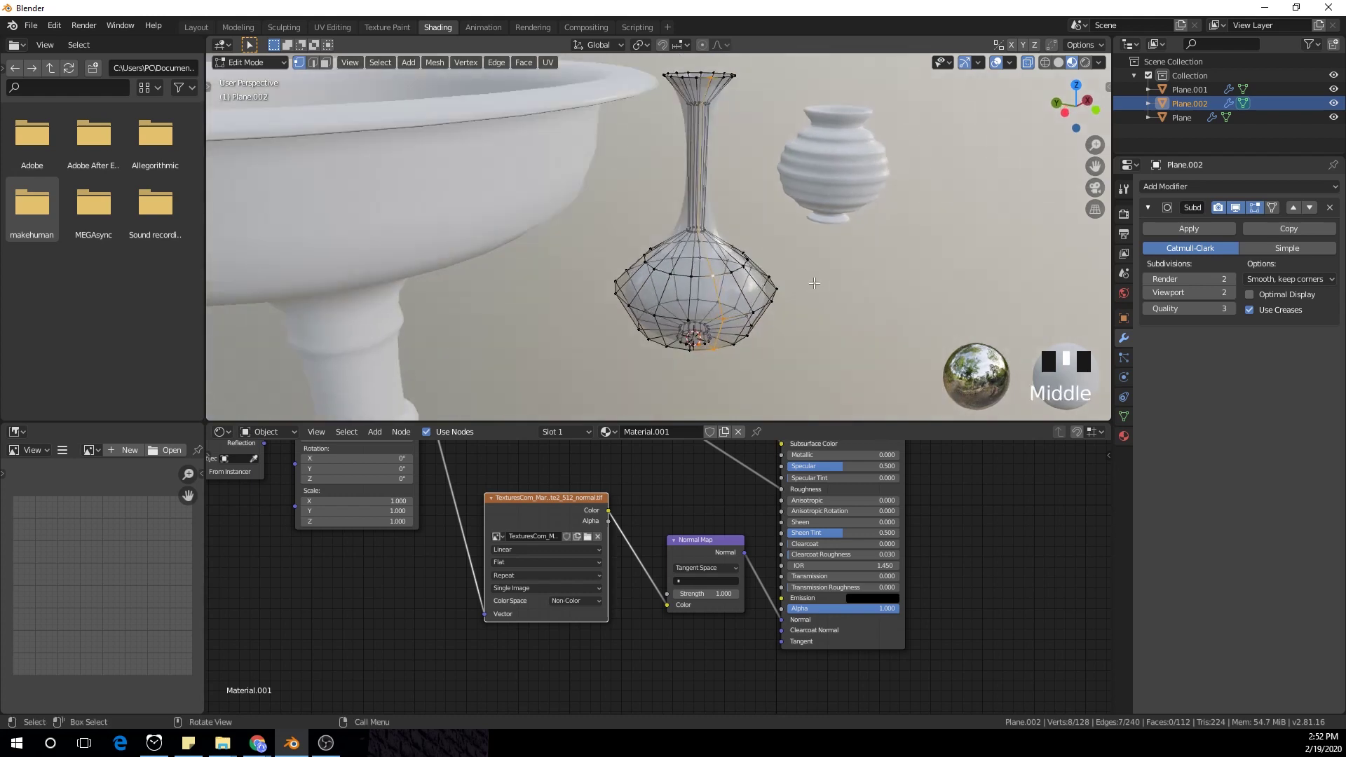
key("ctrl")
key("ctrl+e")
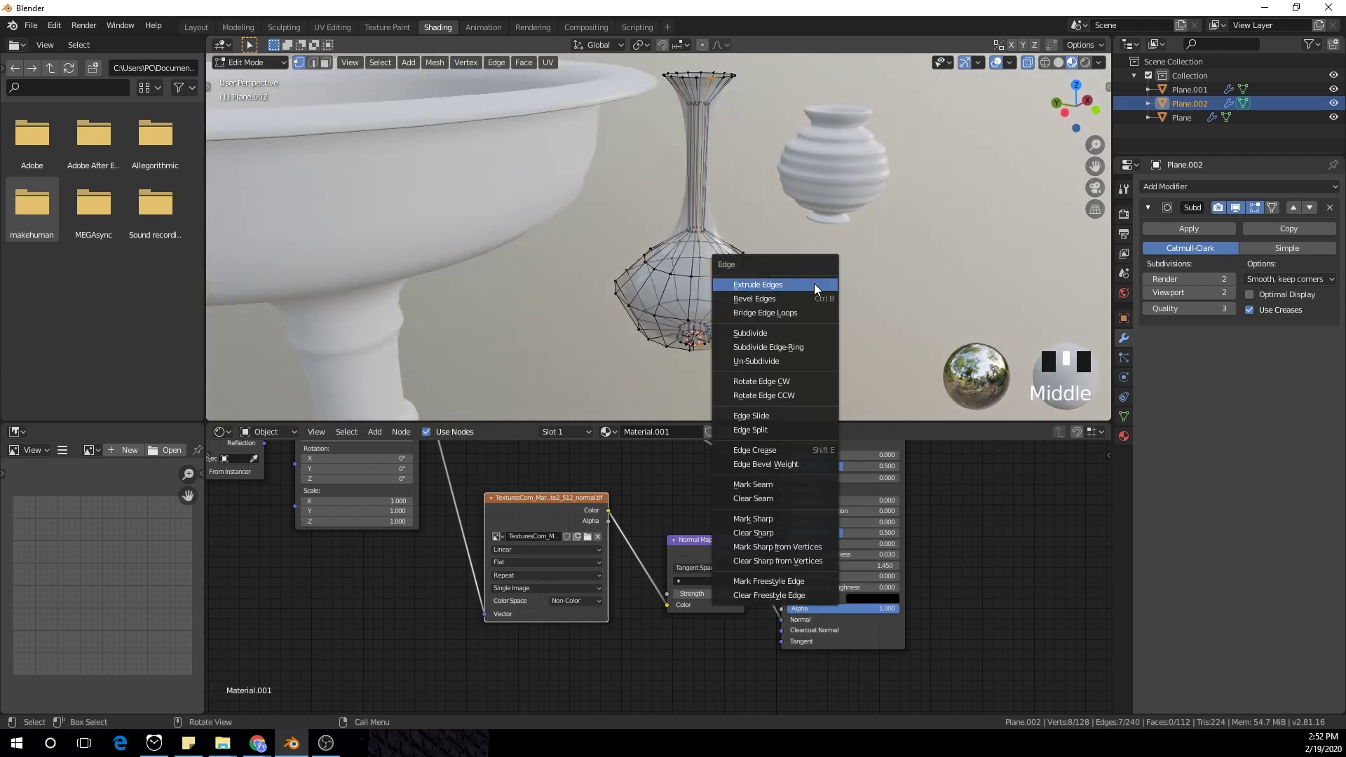
left_click(787, 484)
Step: Unwrap the bottle vase's entire mesh along its seam and return it to Object Mode
middle_click_drag(792, 336, 803, 292)
key("a")
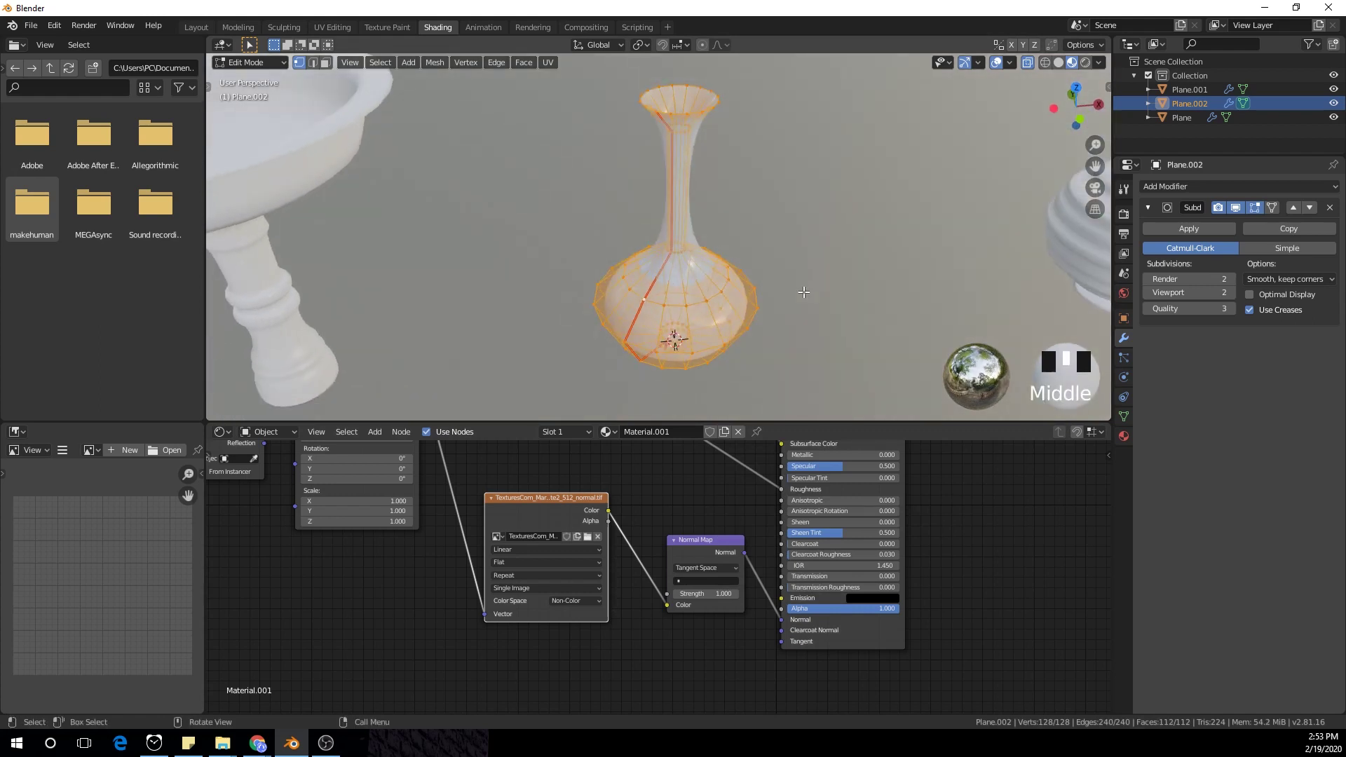
key("u")
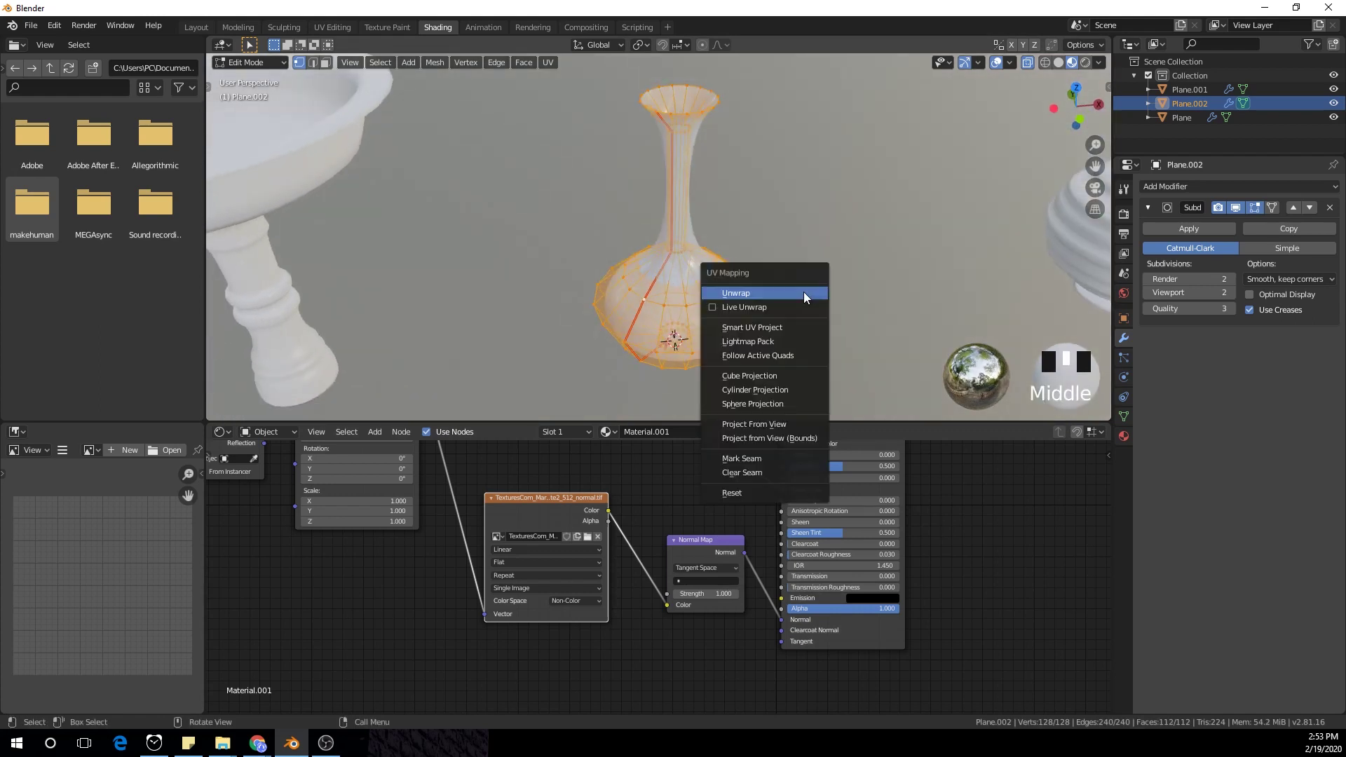
left_click(806, 298)
key("Tab")
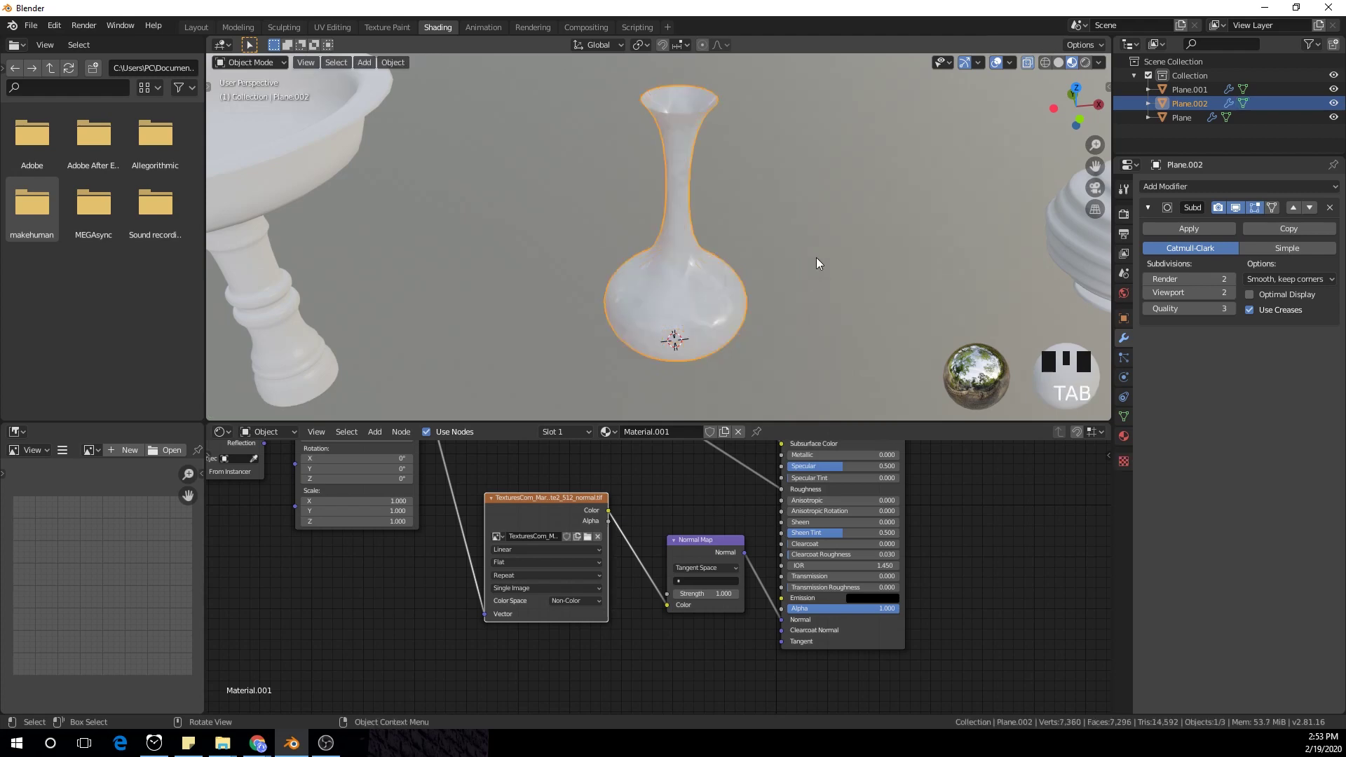
middle_click_drag(816, 258, 553, 214)
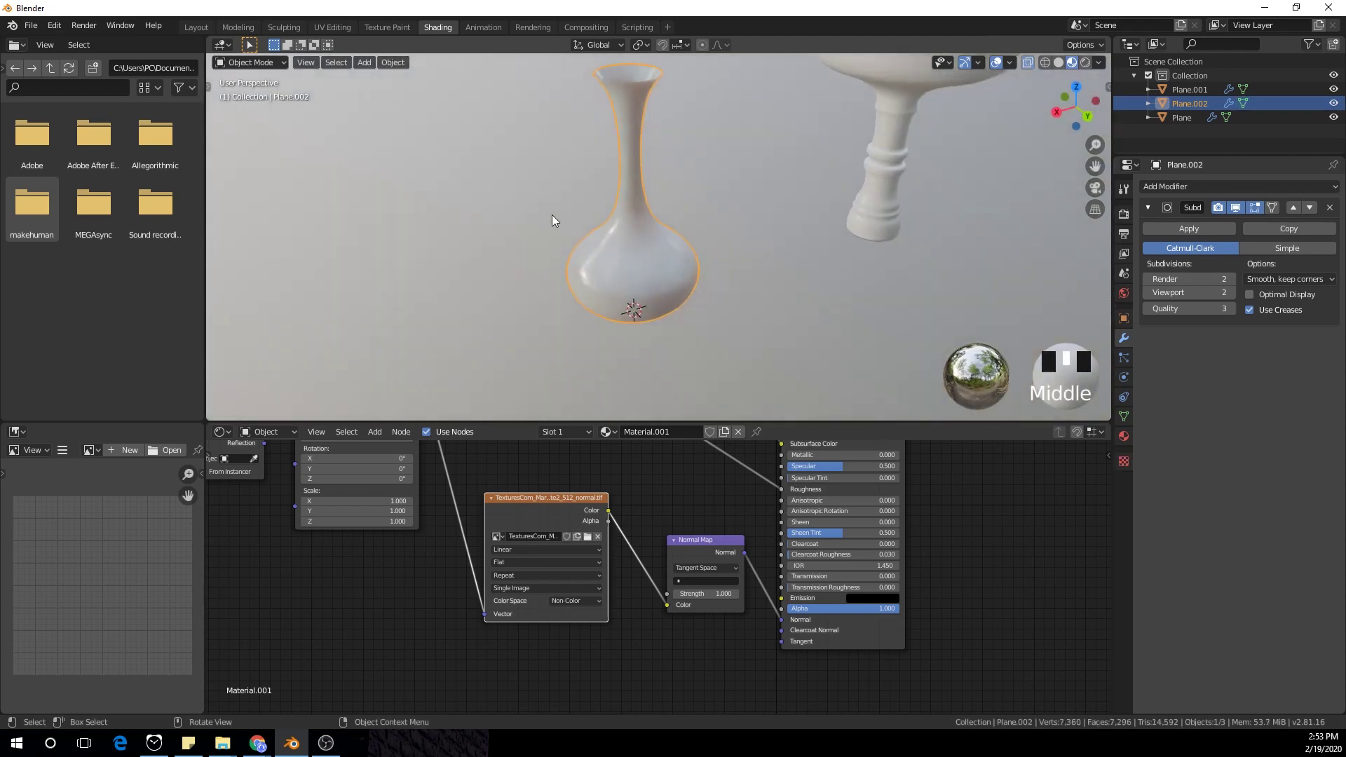
Step: Move the bottle vase's whole UV island inward over the image in the UV Editing workspace and return to the Shading workspace
left_click(328, 28)
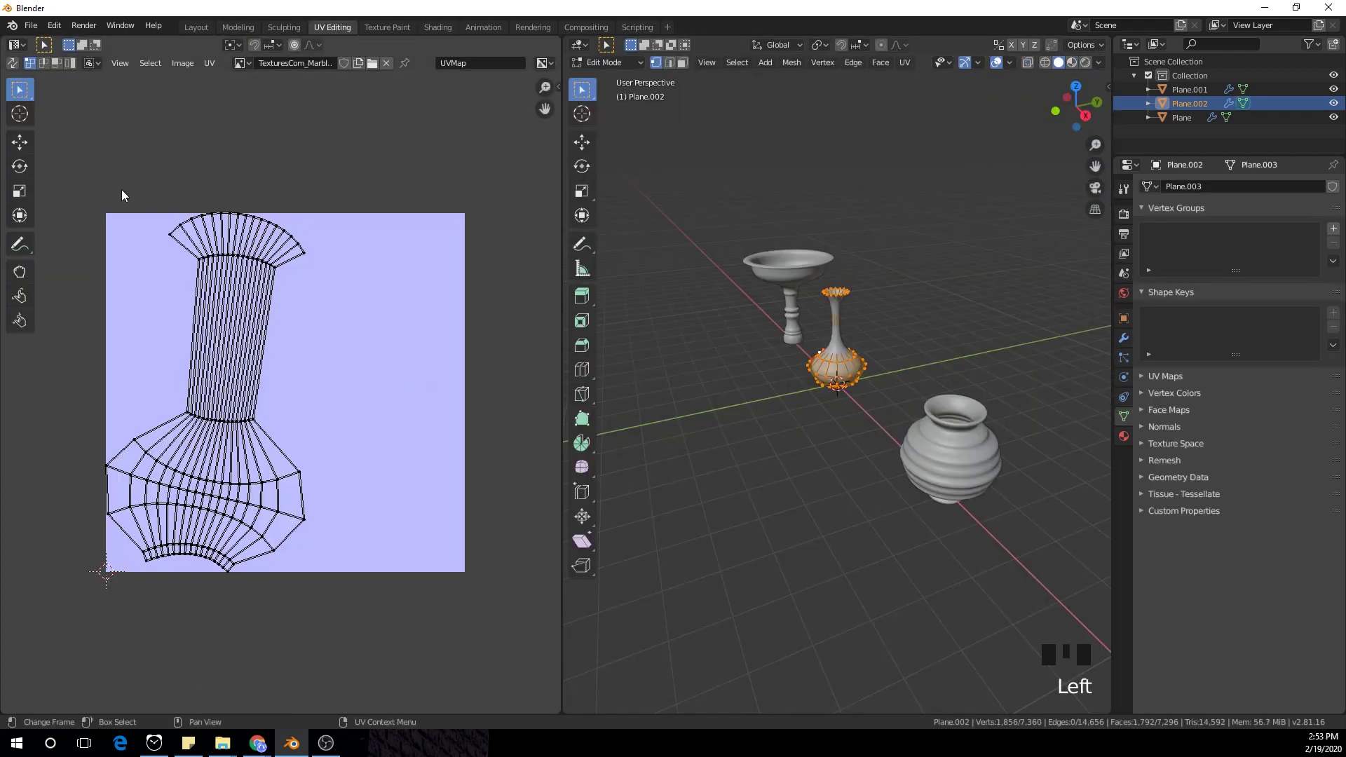
left_click_drag(98, 150, 397, 620)
key("g")
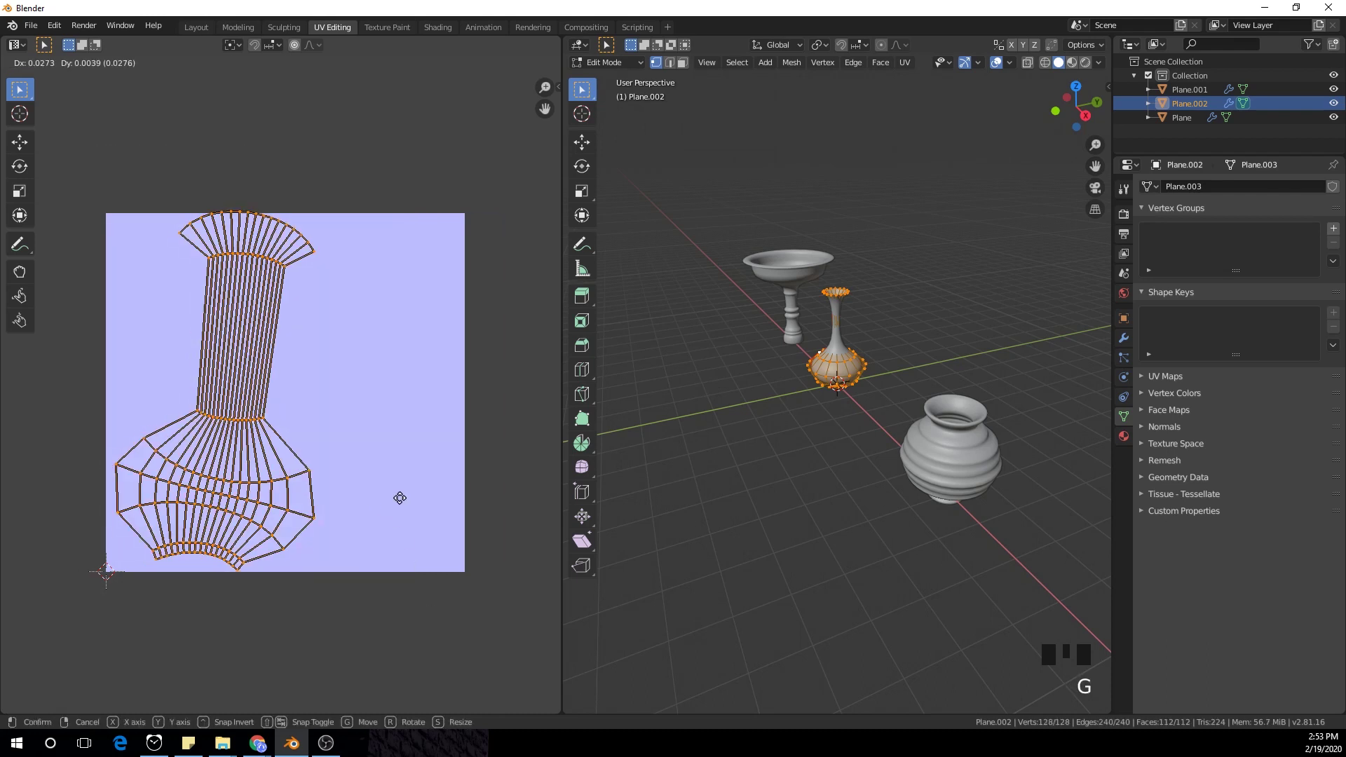
left_click(418, 510)
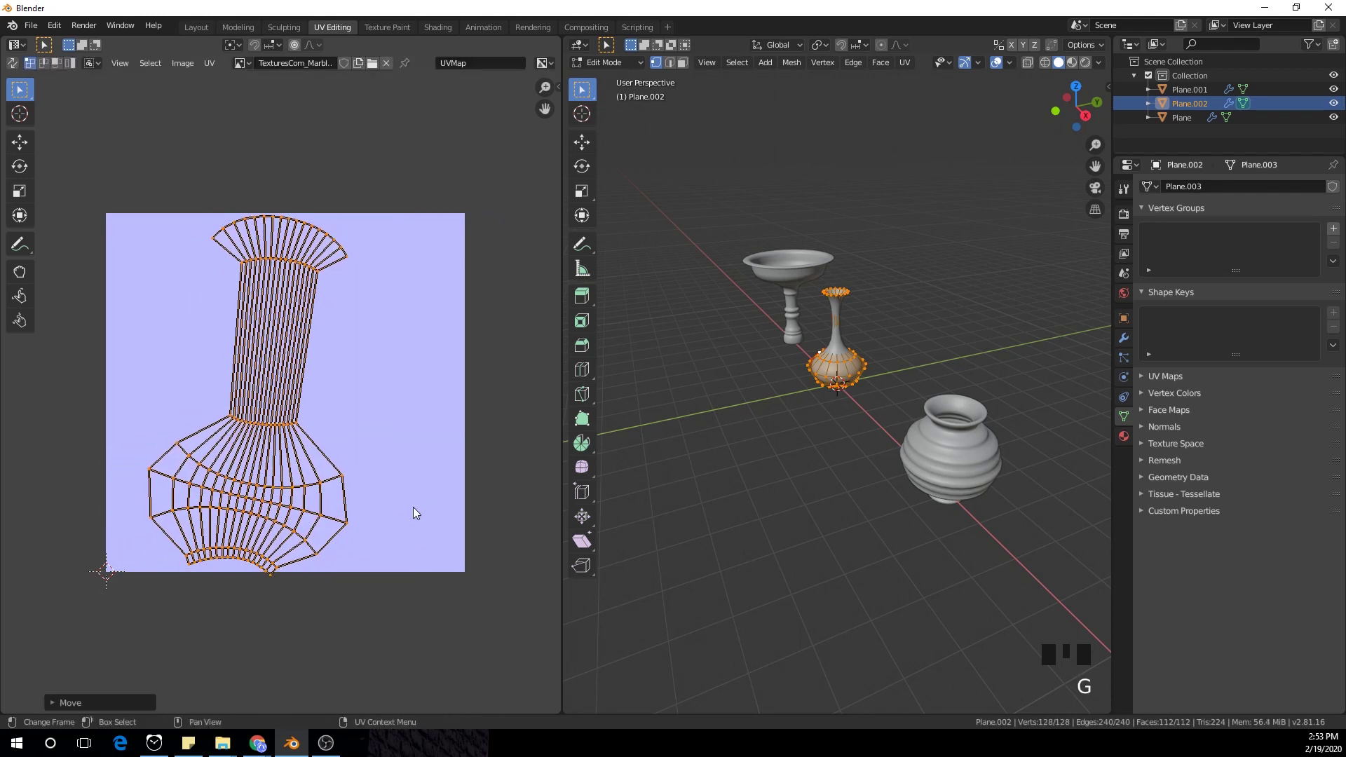
middle_click_drag(835, 477, 870, 407)
scroll(909, 412, "up", 2)
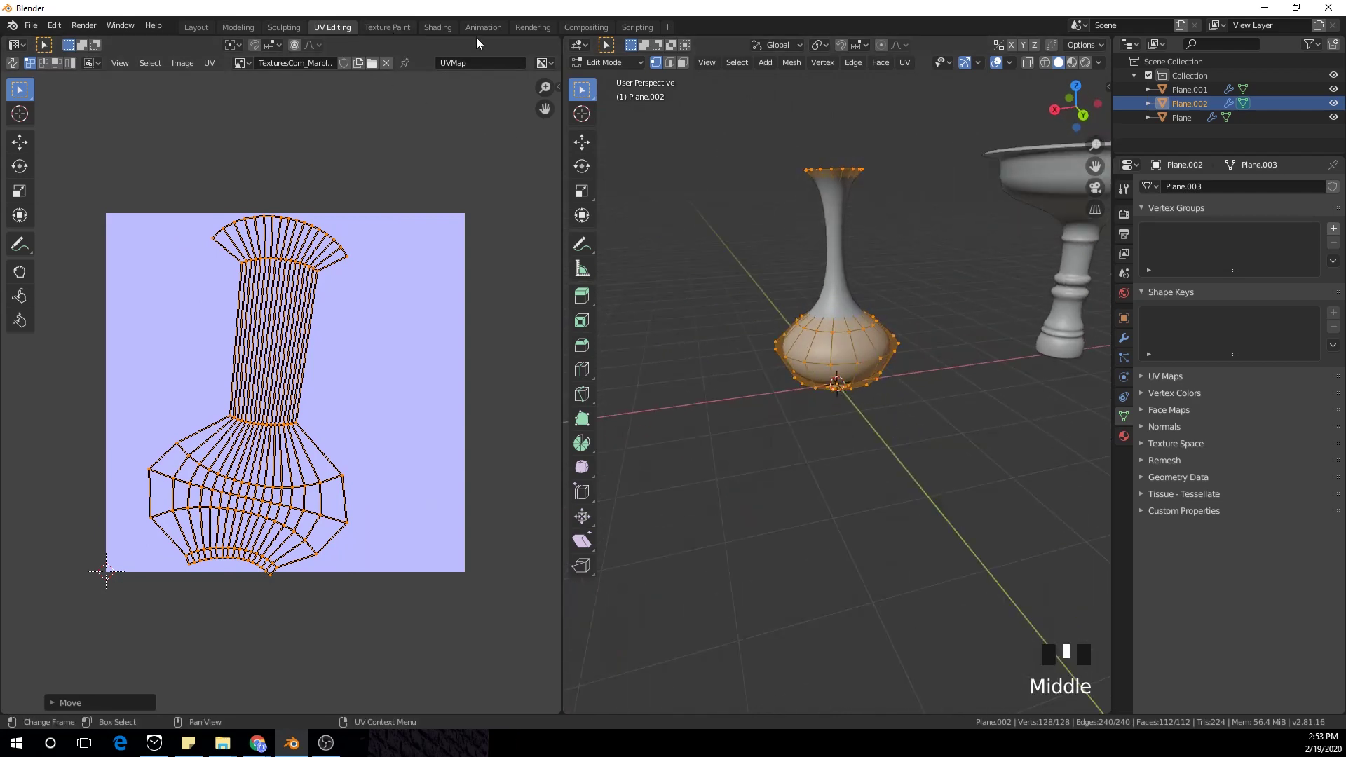
left_click(438, 28)
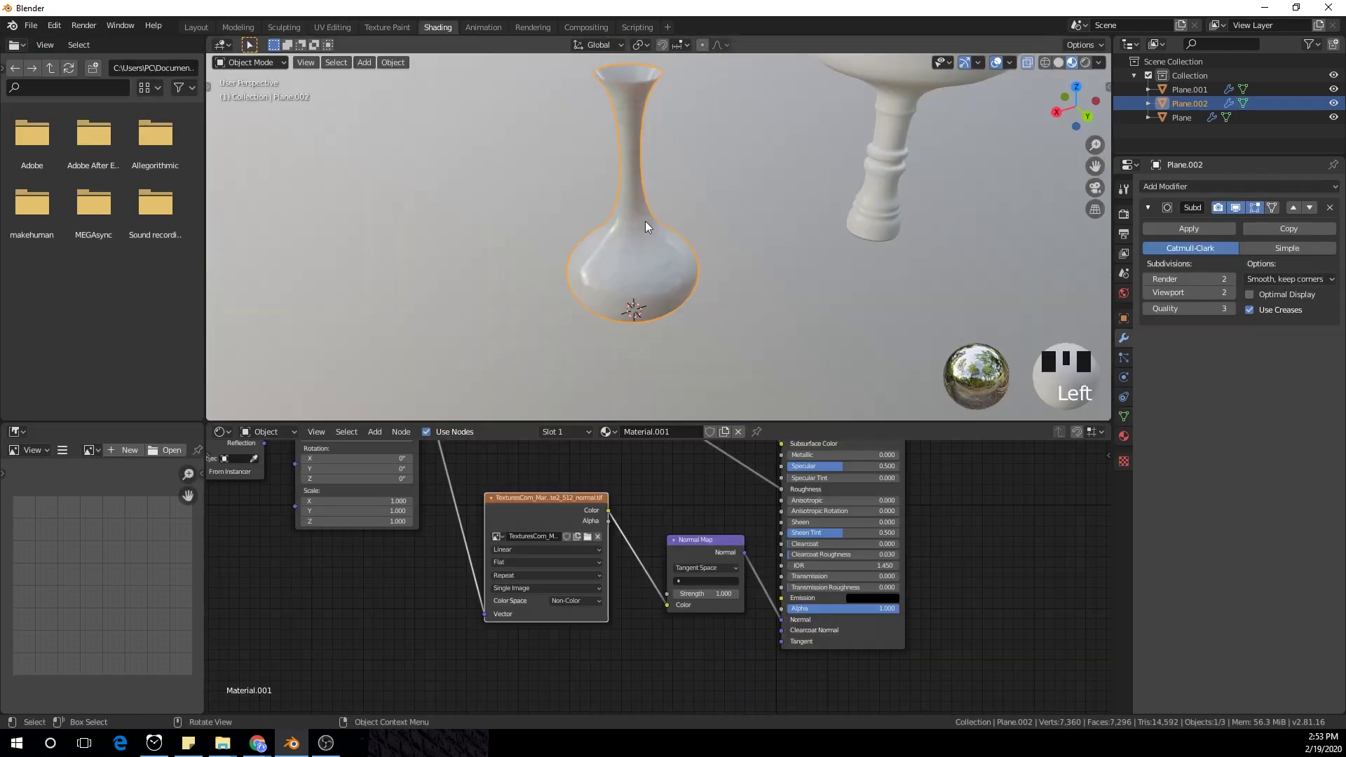
Step: Examine the bottle vase's material from several sides and compare it with the pedestal bowl and the ribbed vase
middle_click_drag(640, 225, 901, 288)
scroll(729, 289, "down", 2)
middle_click_drag(729, 289, 728, 301)
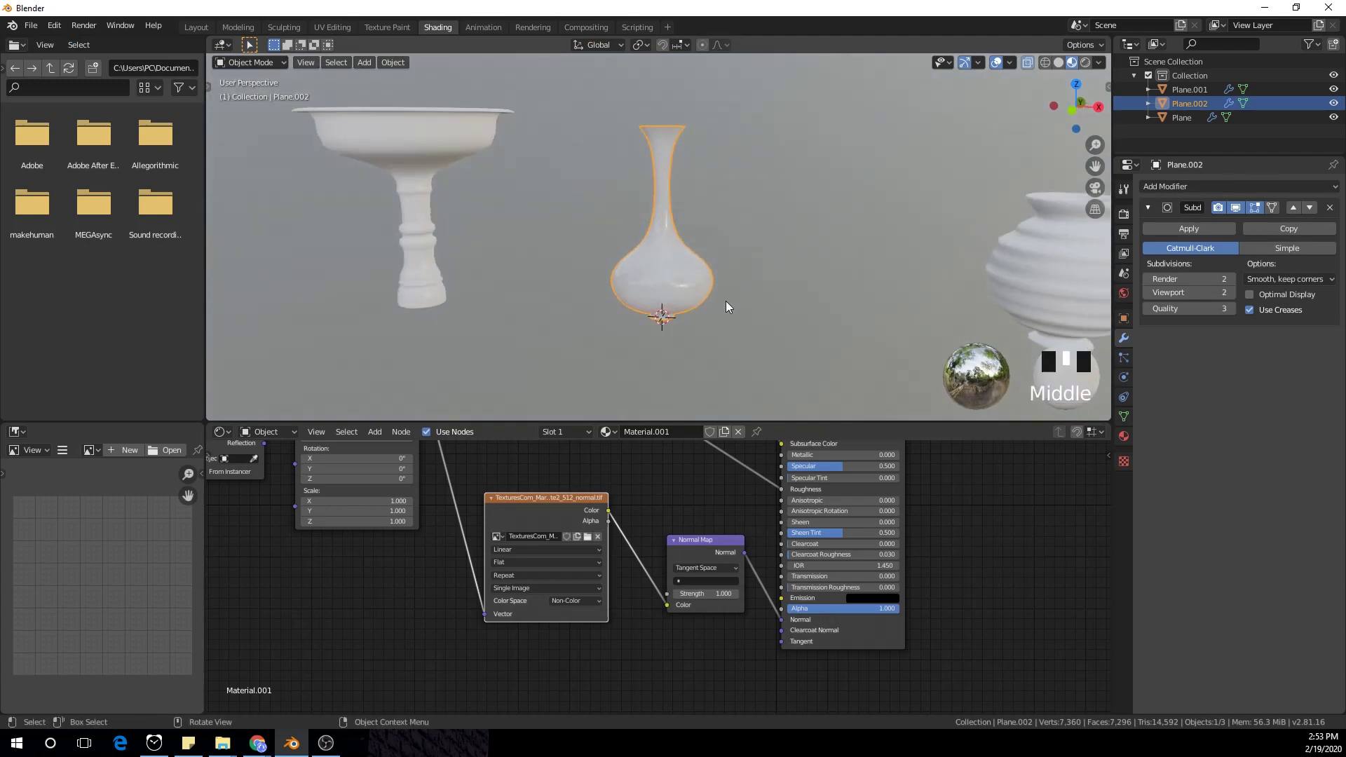
scroll(632, 296, "down", 3)
middle_click_drag(633, 296, 676, 307)
middle_click_drag(525, 299, 591, 285, "shift")
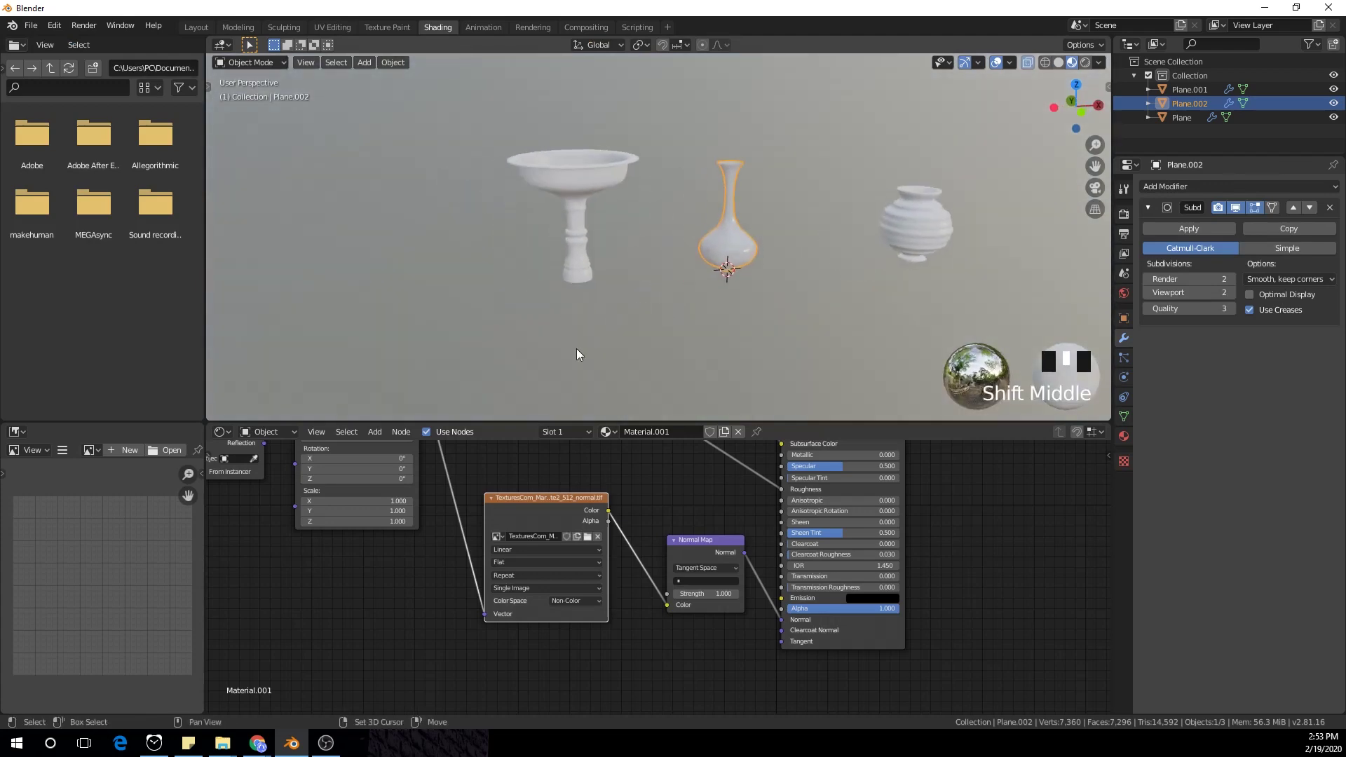
scroll(569, 525, "down", 4)
middle_click_drag(645, 517, 600, 545)
Step: Assign the existing Material.001 to the pedestal bowl
left_click(589, 280)
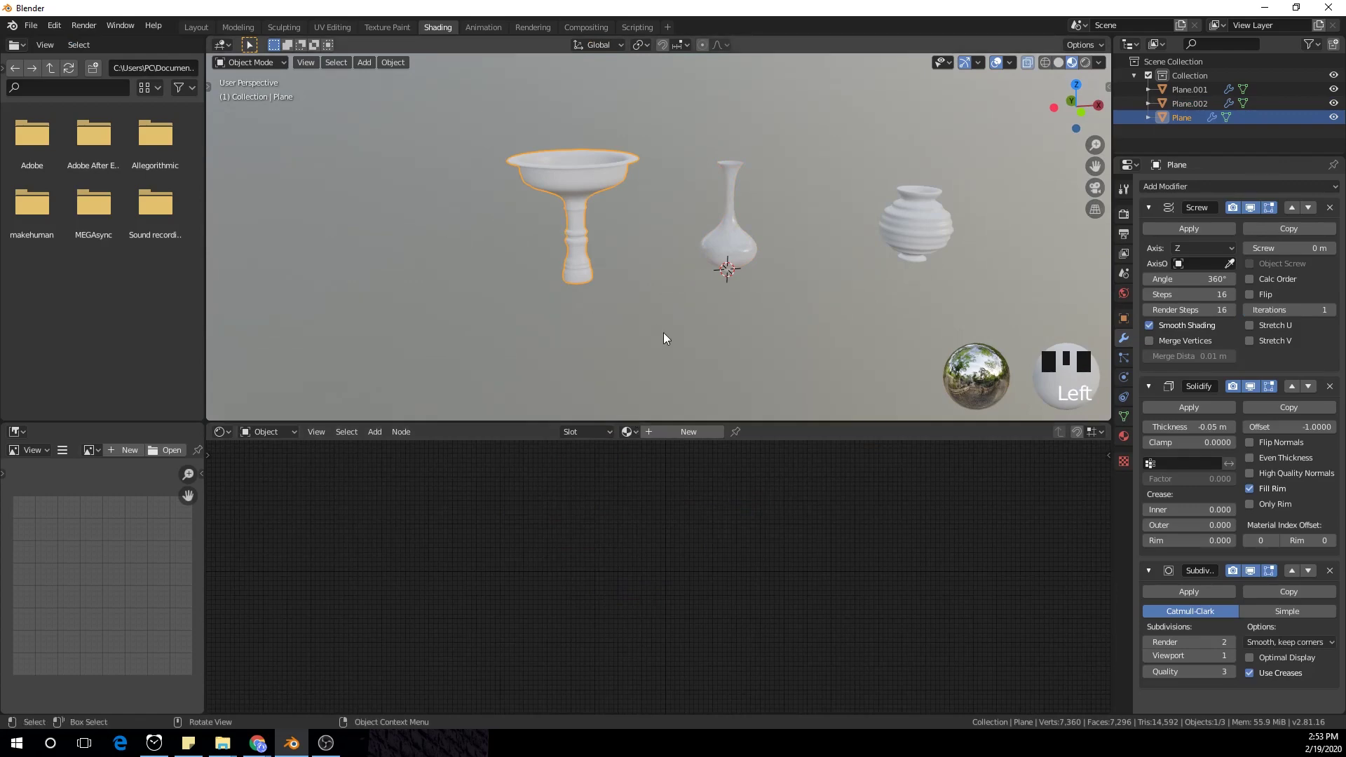
scroll(650, 286, "up", 2)
middle_click_drag(649, 285, 692, 292, "shift")
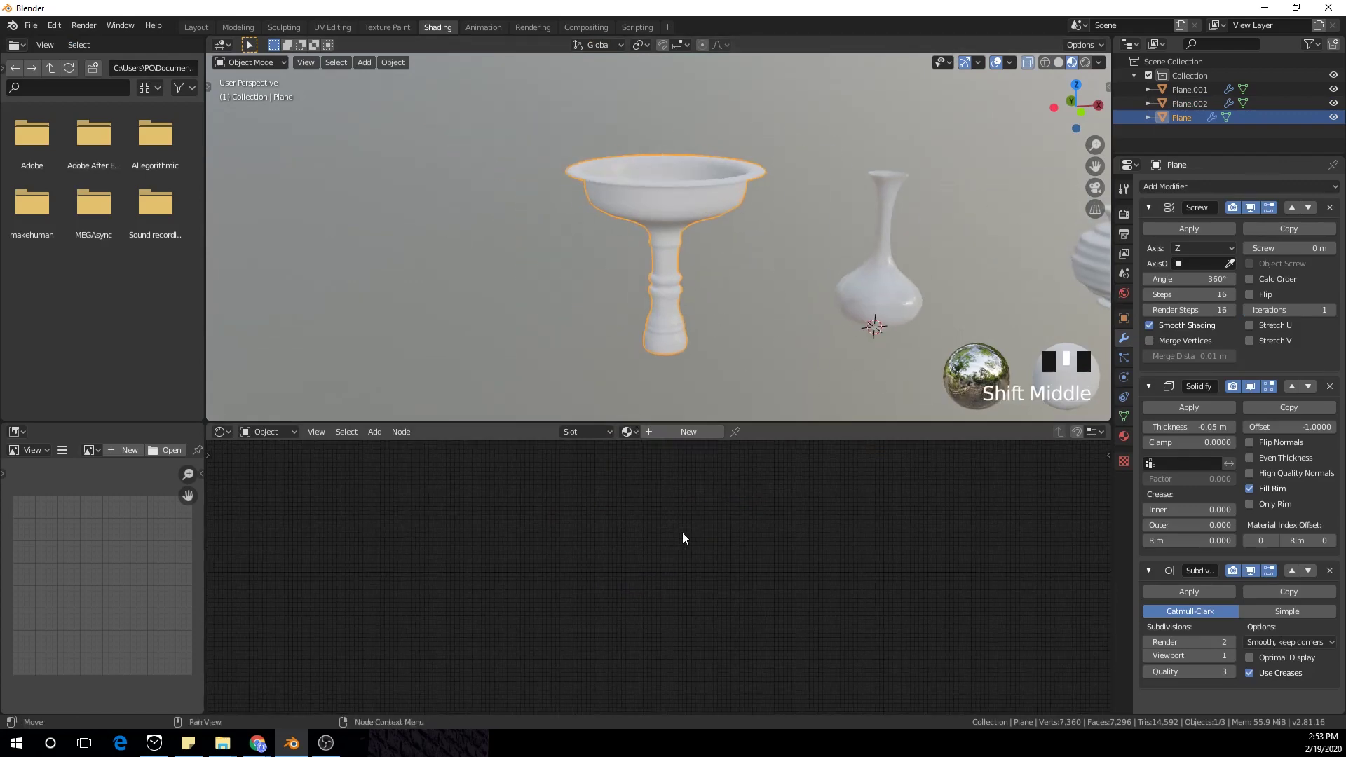
left_click(627, 432)
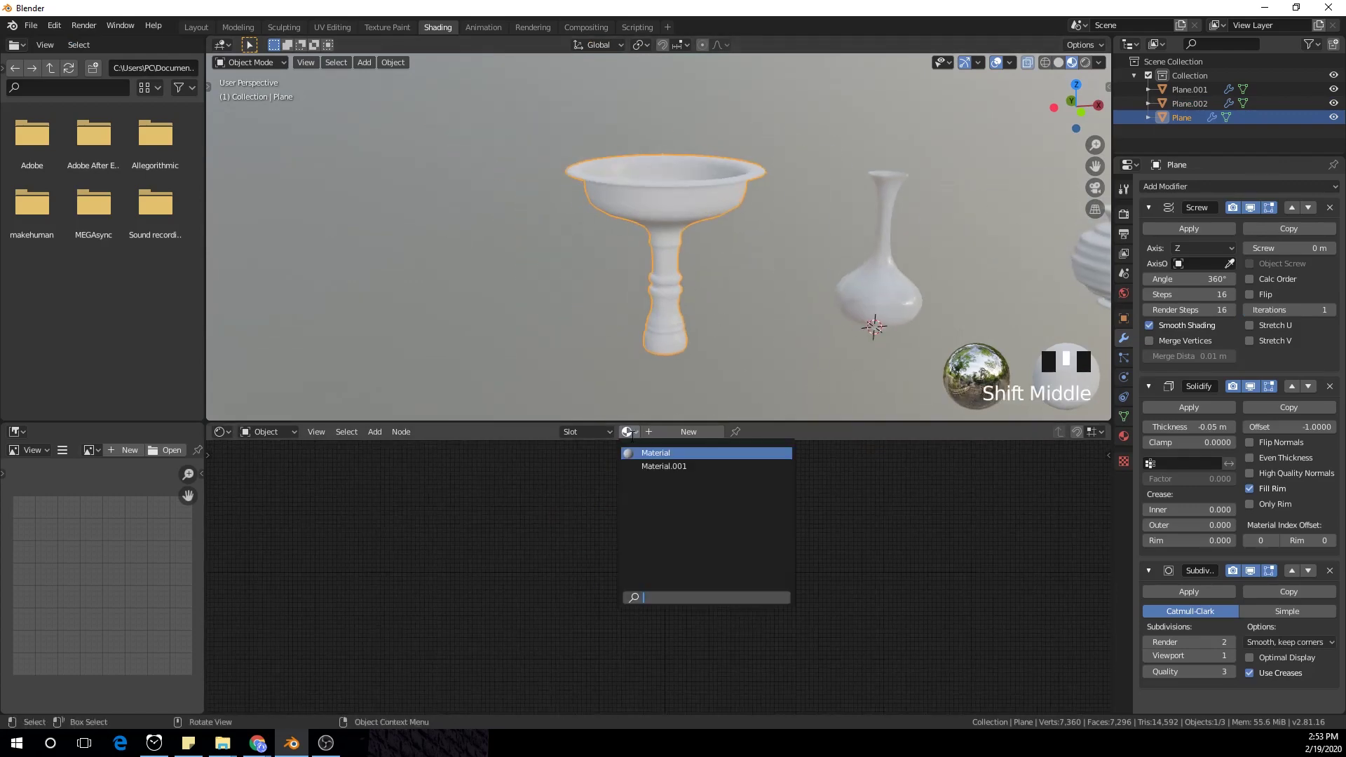
left_click(664, 467)
scroll(793, 565, "up", 2)
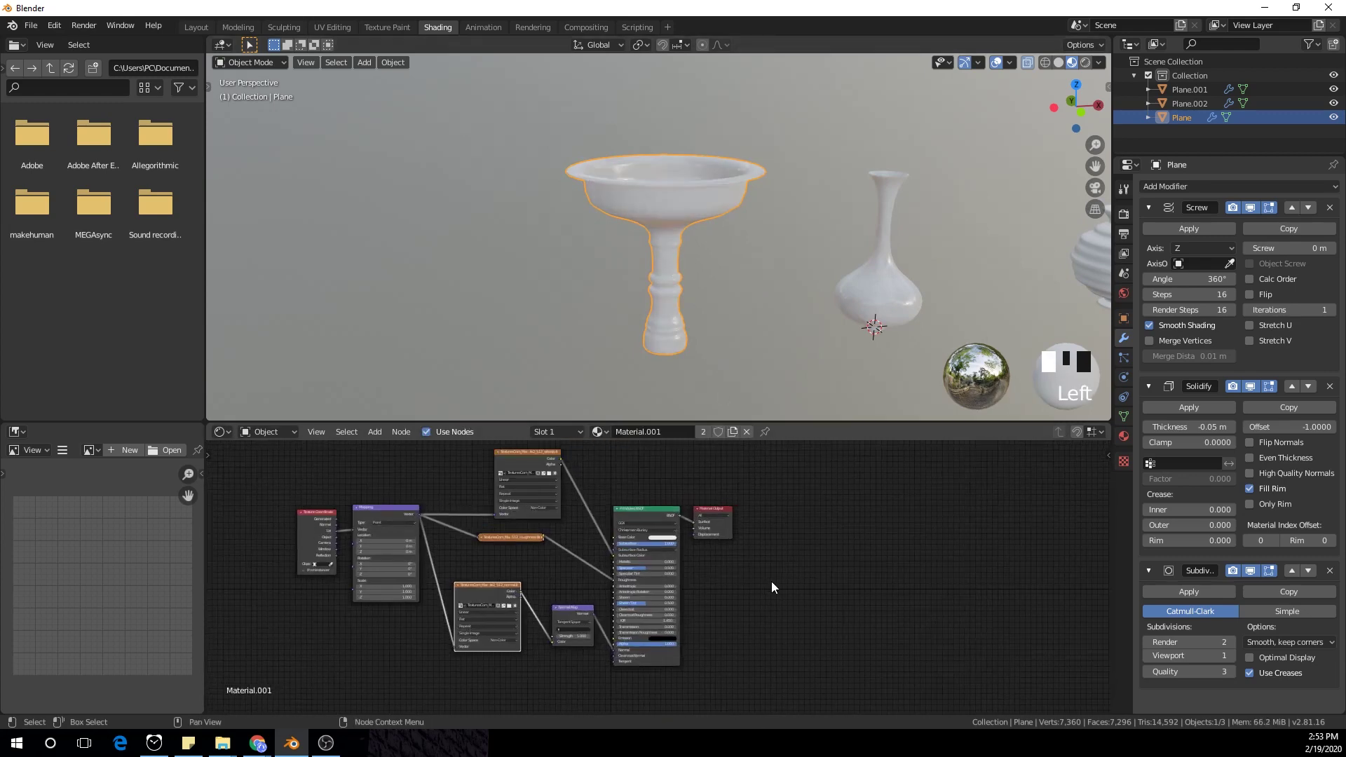
Step: Move the Material Output node away from the shader and duplicate all the other nodes, placing the copy below the originals
scroll(771, 581, "down", 1)
left_click_drag(722, 540, 864, 526)
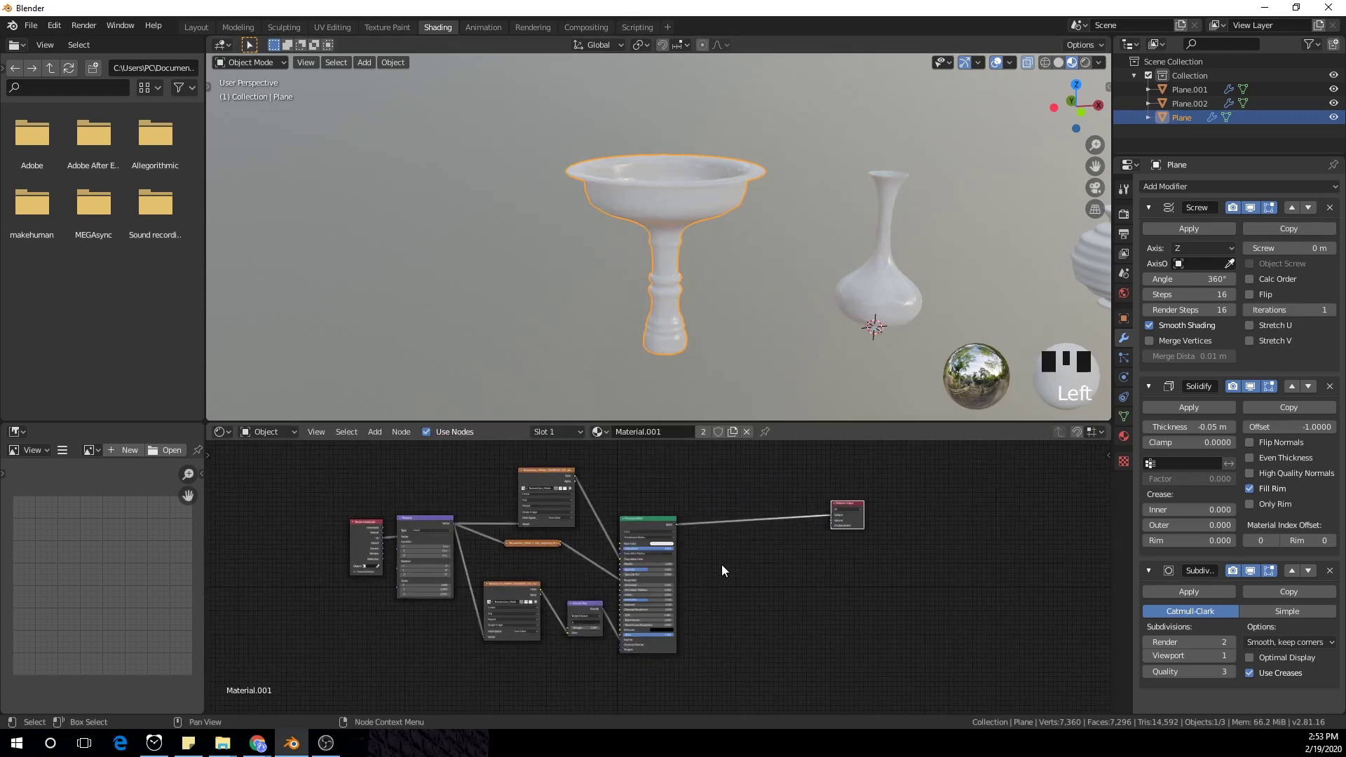
middle_click_drag(756, 713, 769, 668)
left_click_drag(760, 652, 366, 454)
scroll(506, 553, "down", 1)
key("shift+d")
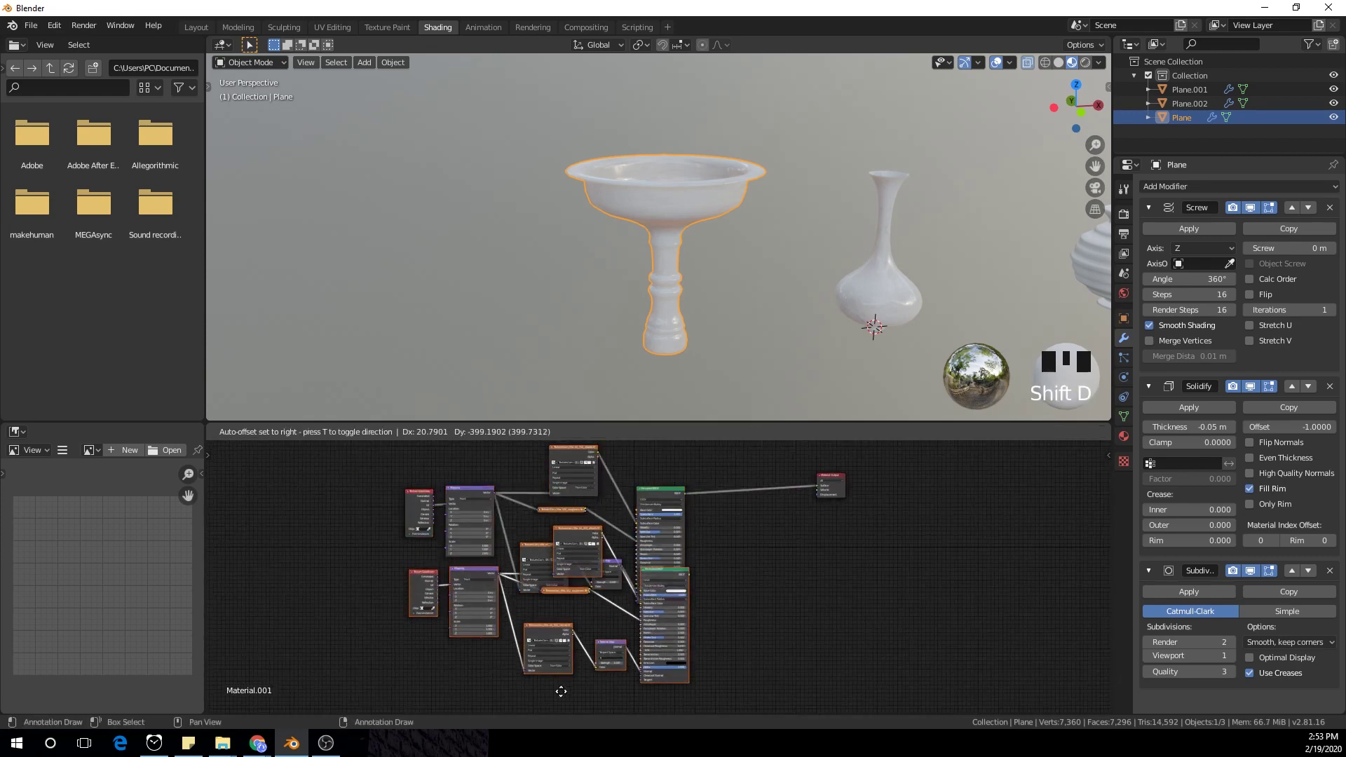
left_click(733, 568)
middle_click_drag(733, 568, 768, 500)
scroll(767, 502, "up", 1)
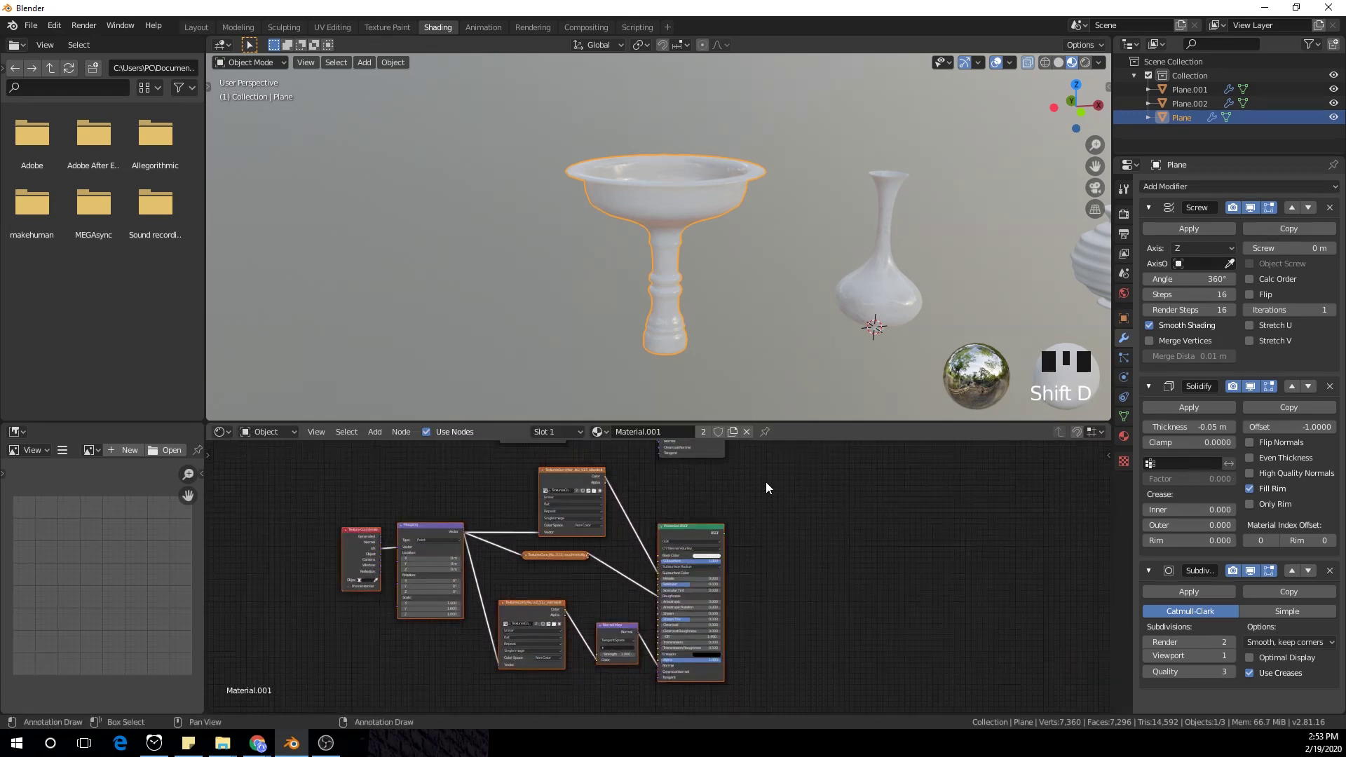
scroll(600, 544, "up", 2)
Step: Clear the images from the duplicated albedo, roughness and normal texture nodes
left_click(589, 516)
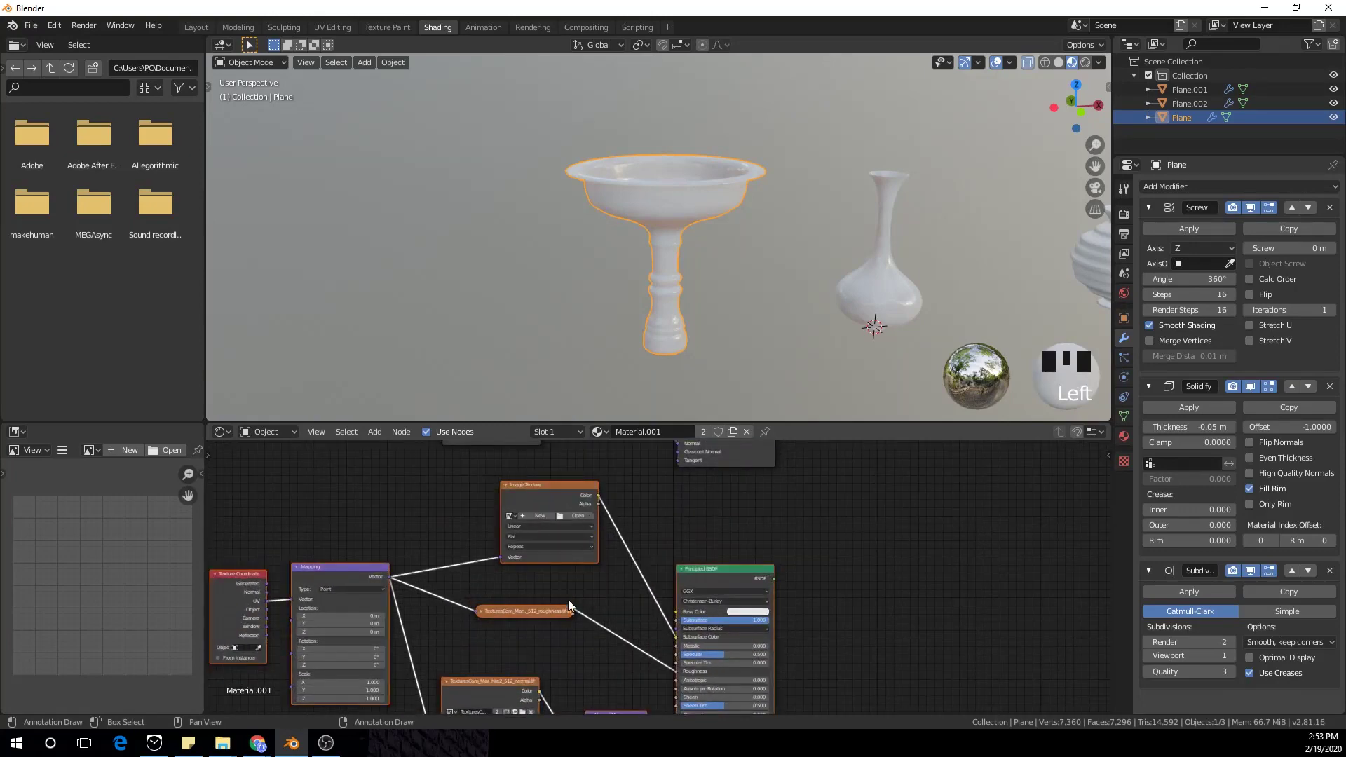
left_click(483, 612)
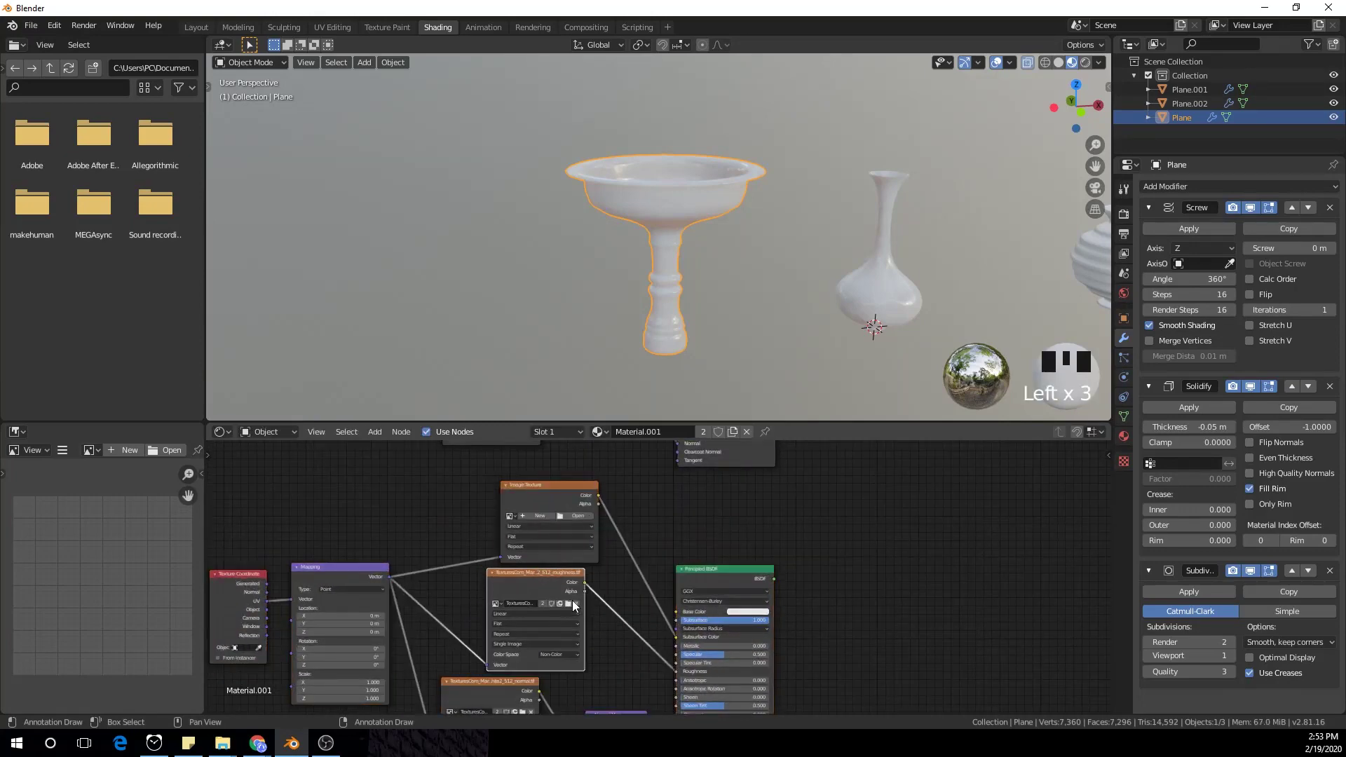
left_click(573, 601)
scroll(617, 637, "down", 1)
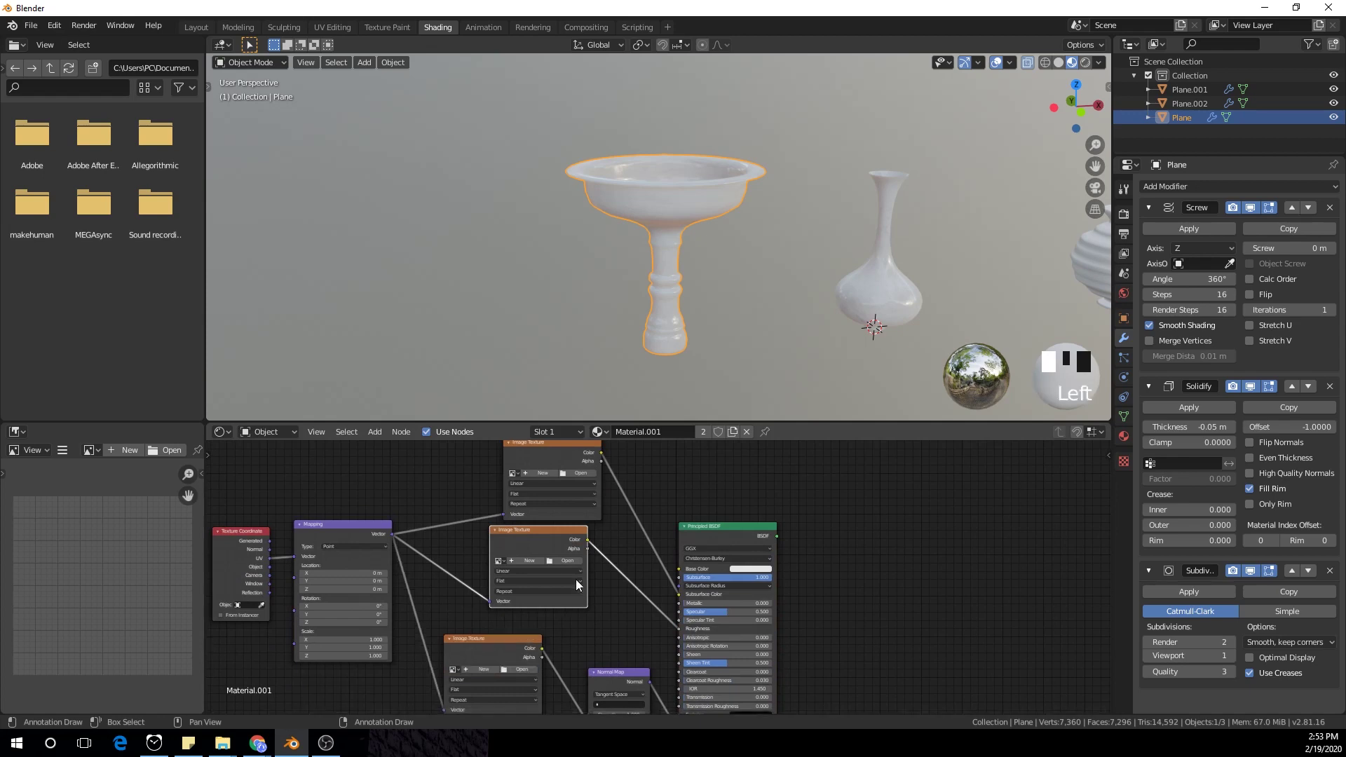
Step: Load the dark veined marble's 512 albedo TIF from E:\textures\Tile into the copied albedo texture node
scroll(568, 575, "up", 2)
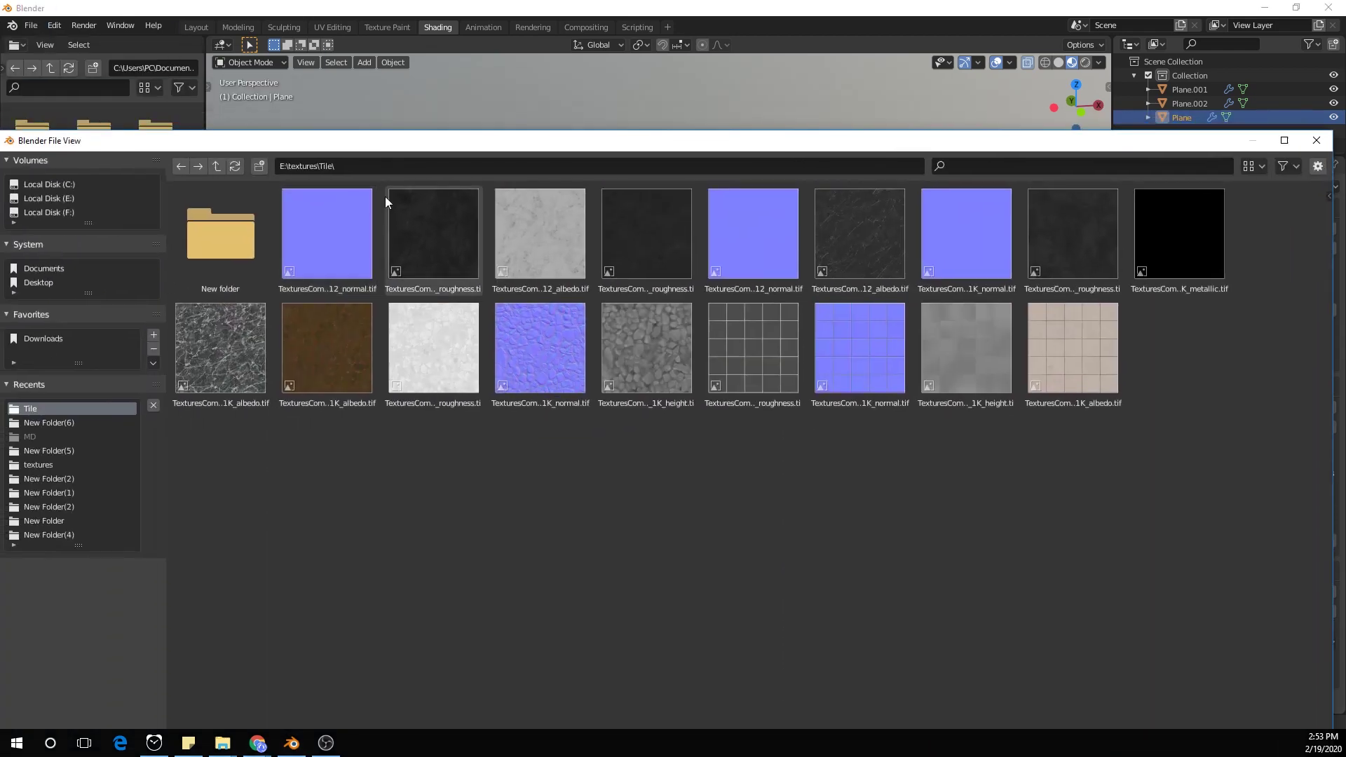
left_click(880, 236)
double_click(873, 238)
Step: Load the dark marble's 512 roughness TIF into the copied roughness texture node and set its Color Space to Non-Color
scroll(688, 595, "up", 2)
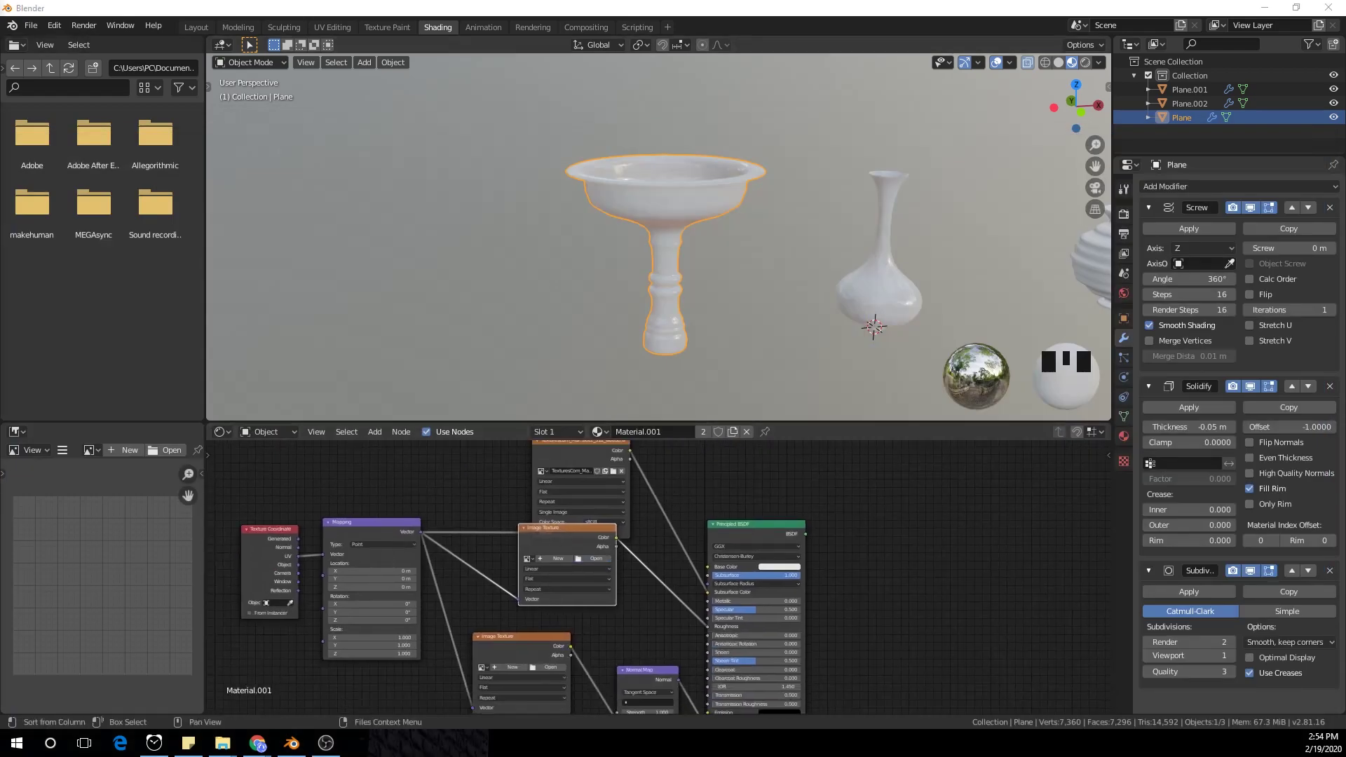
left_click(551, 667)
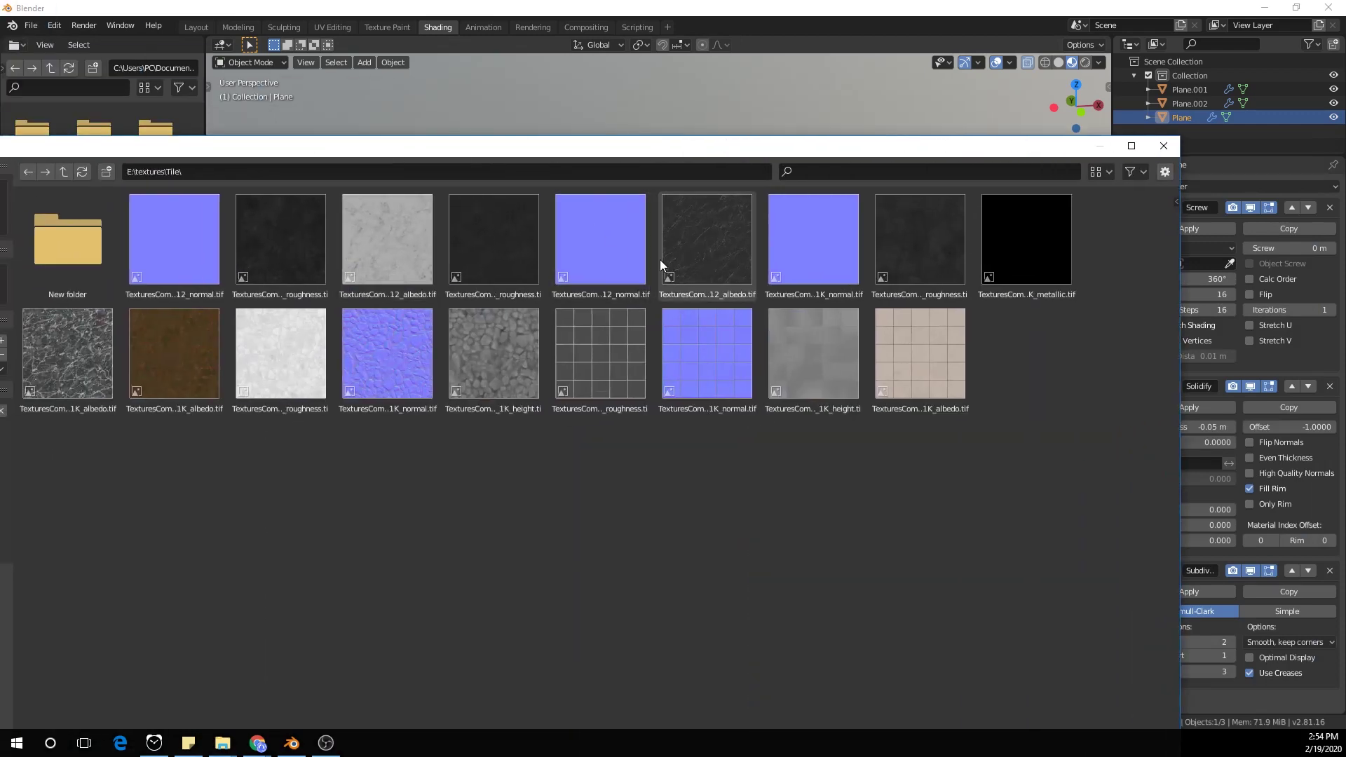
left_click(516, 263)
double_click(517, 229)
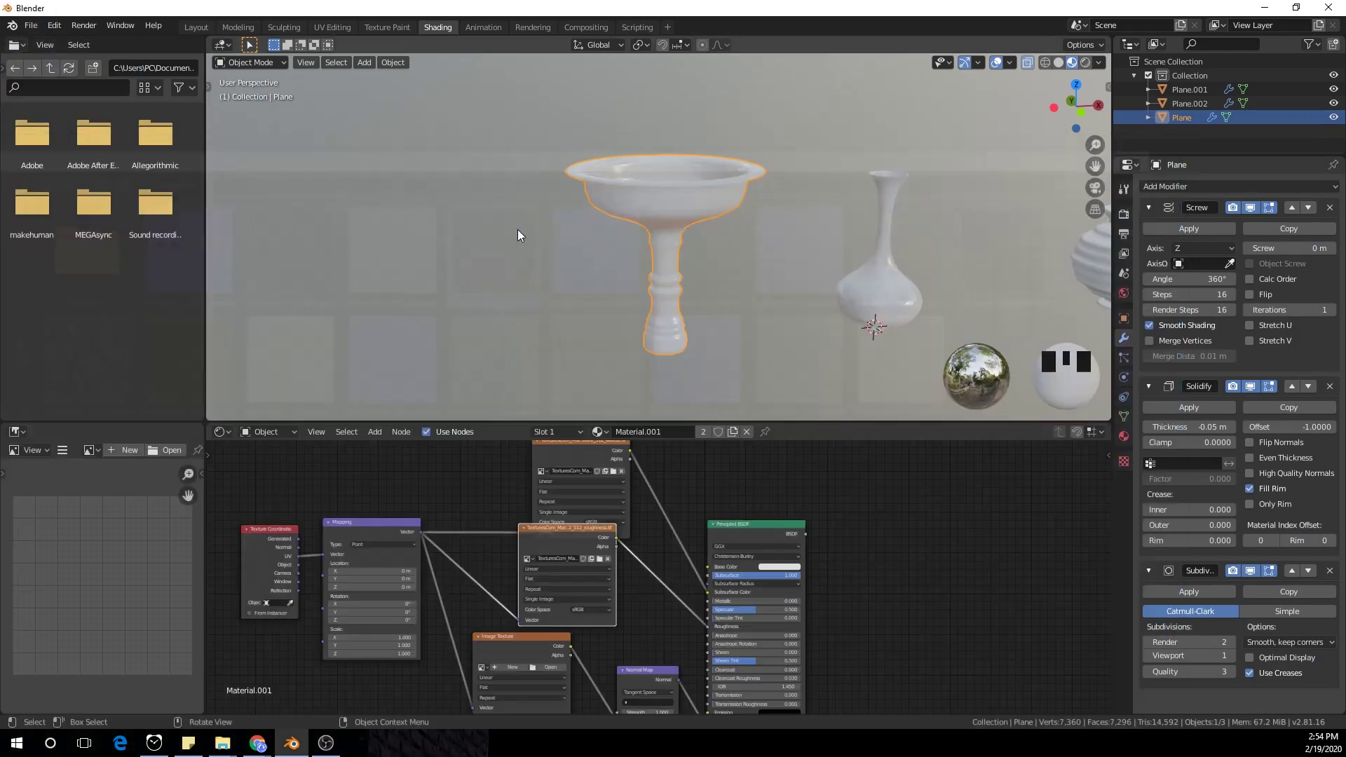
middle_click_drag(625, 620, 625, 536)
left_click(626, 537)
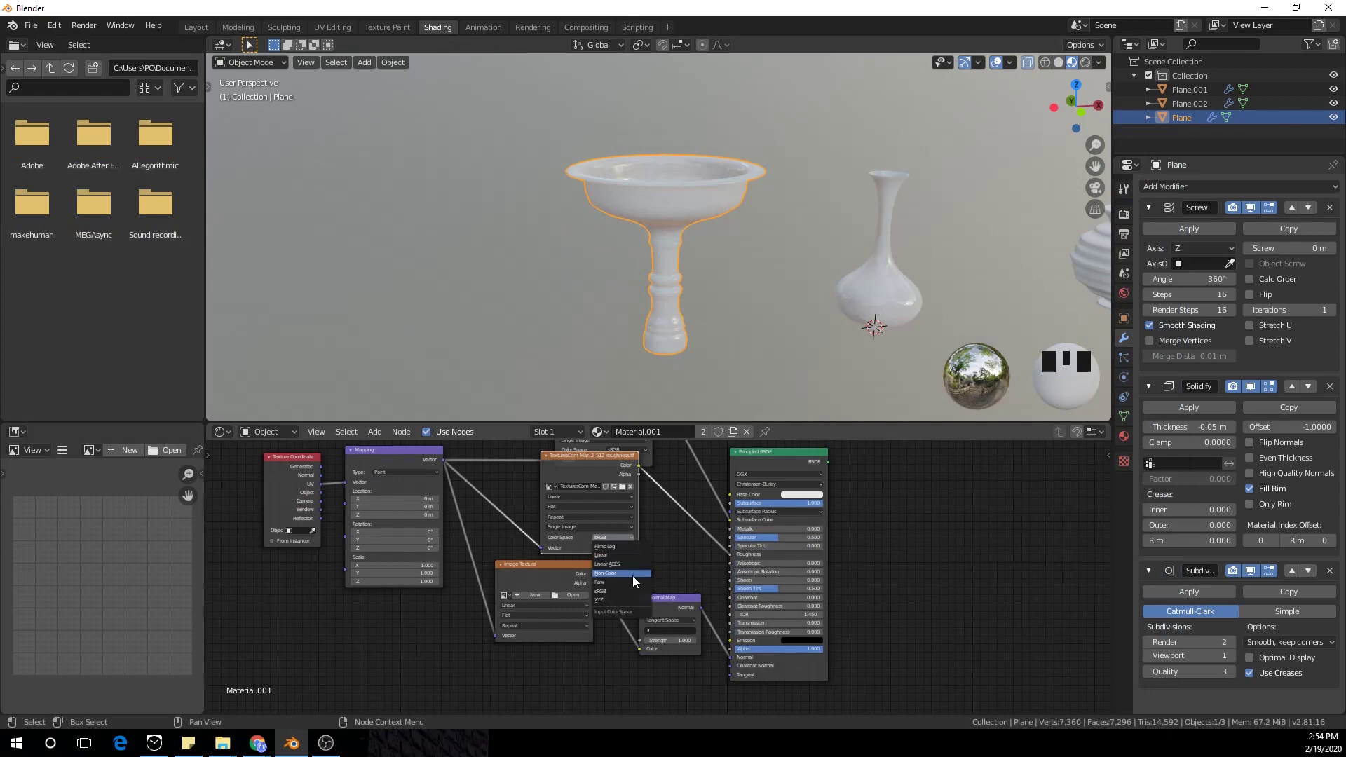
left_click(633, 575)
Step: Load the dark marble's 512 normal TIF from E:\textures\Tile into the copied normal texture node
left_click(579, 593)
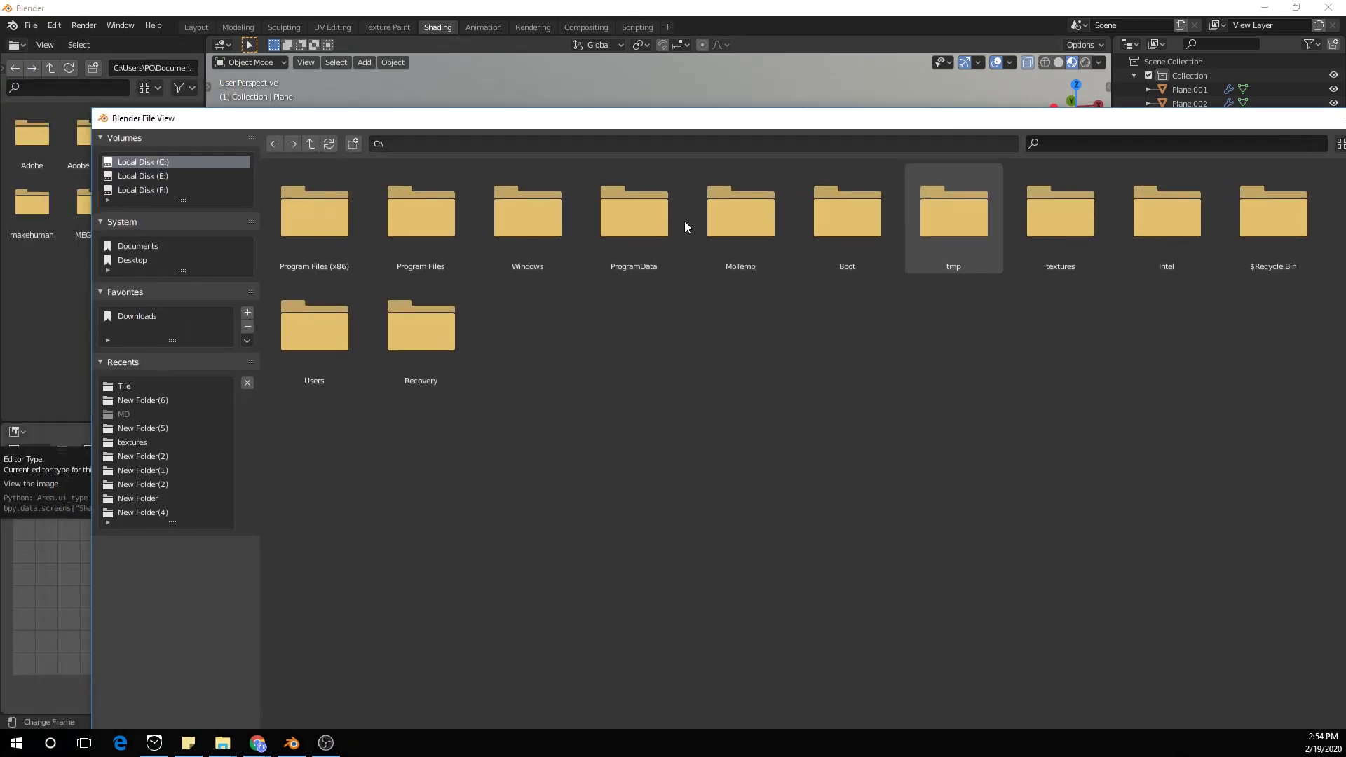
left_click(140, 386)
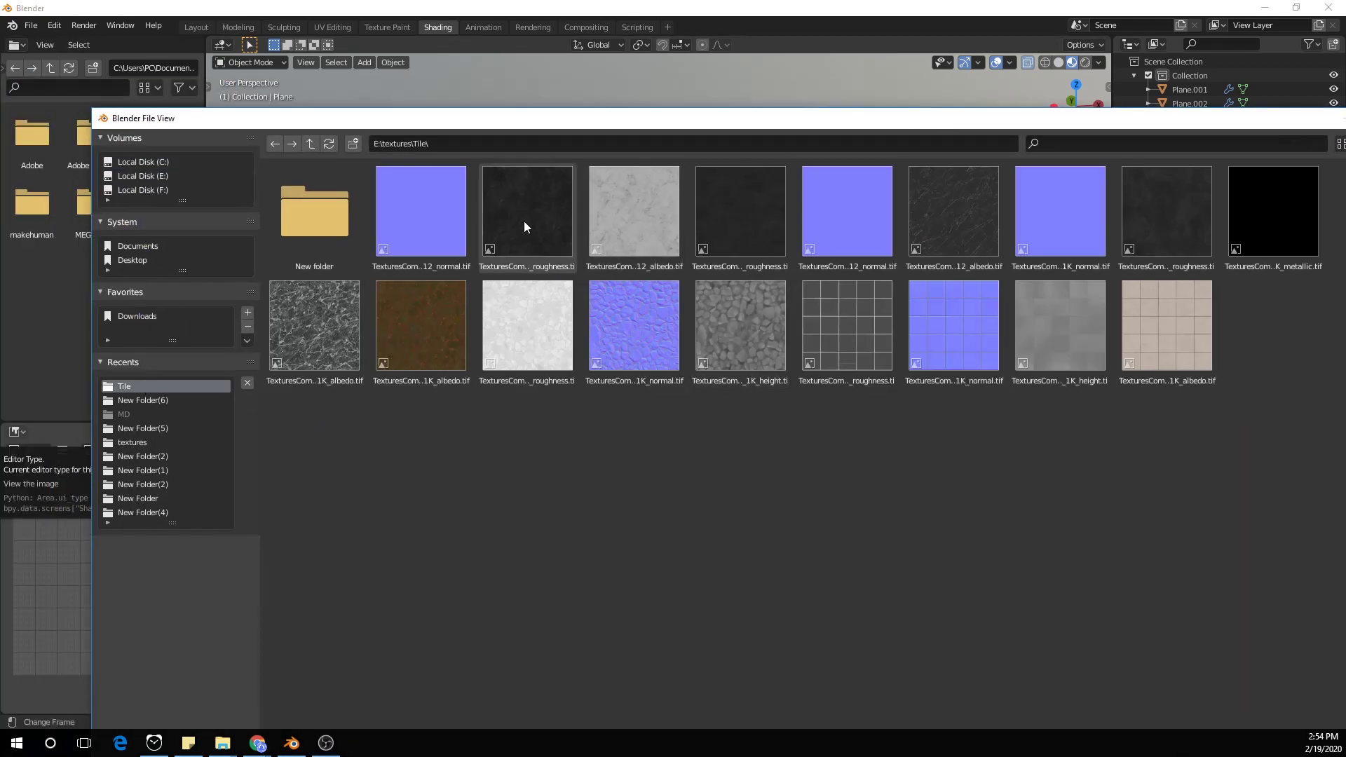
double_click(884, 197)
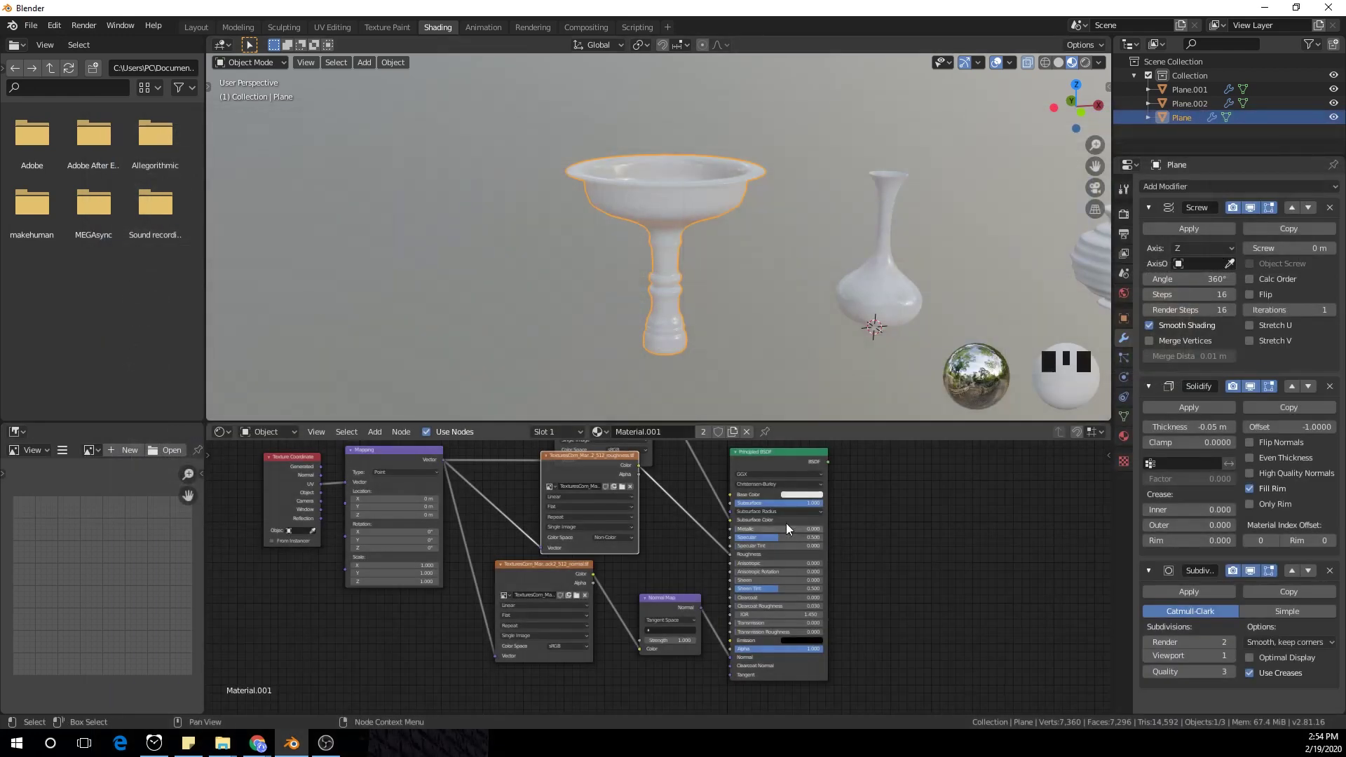
middle_click_drag(786, 527, 775, 606)
Step: Connect the duplicated Principled BSDF to the Material Output and inspect the dark marble on the pedestal bowl
scroll(763, 317, "up", 3)
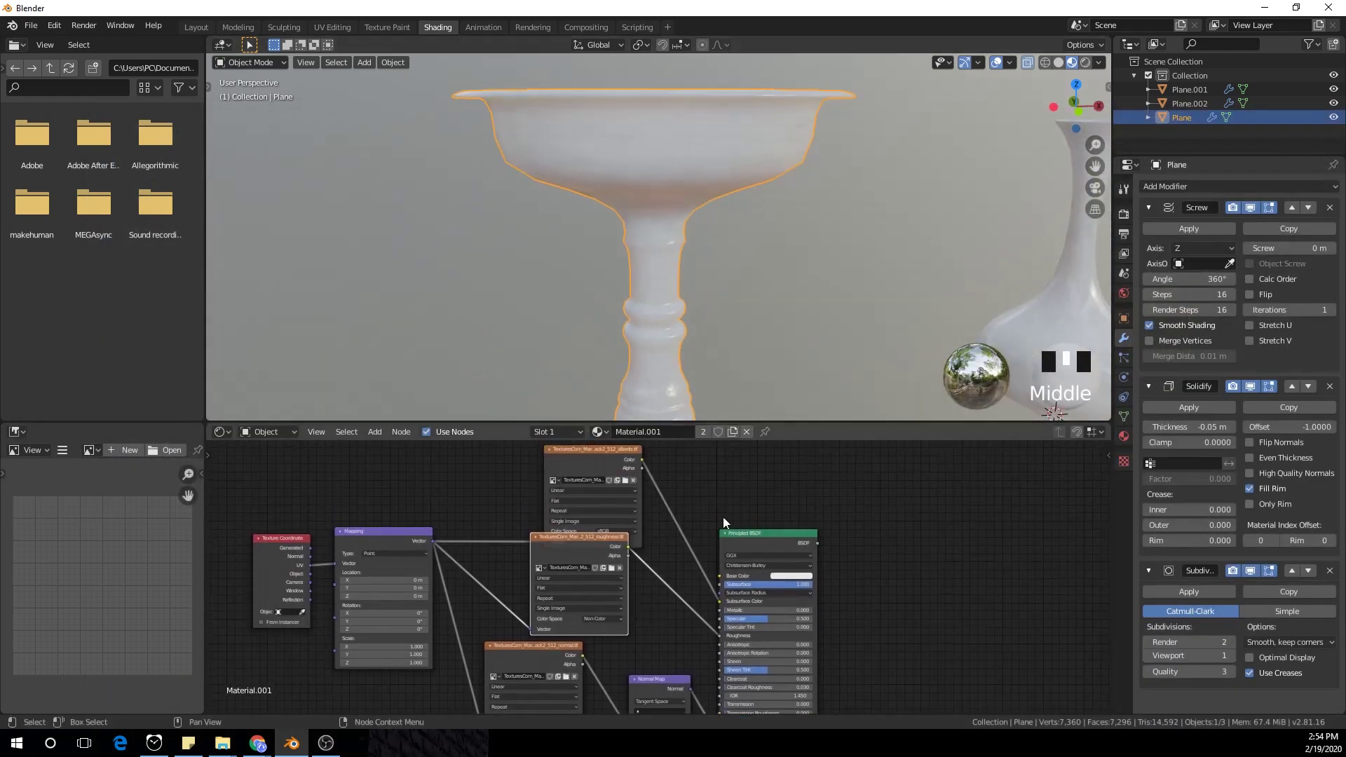
scroll(575, 606, "down", 1)
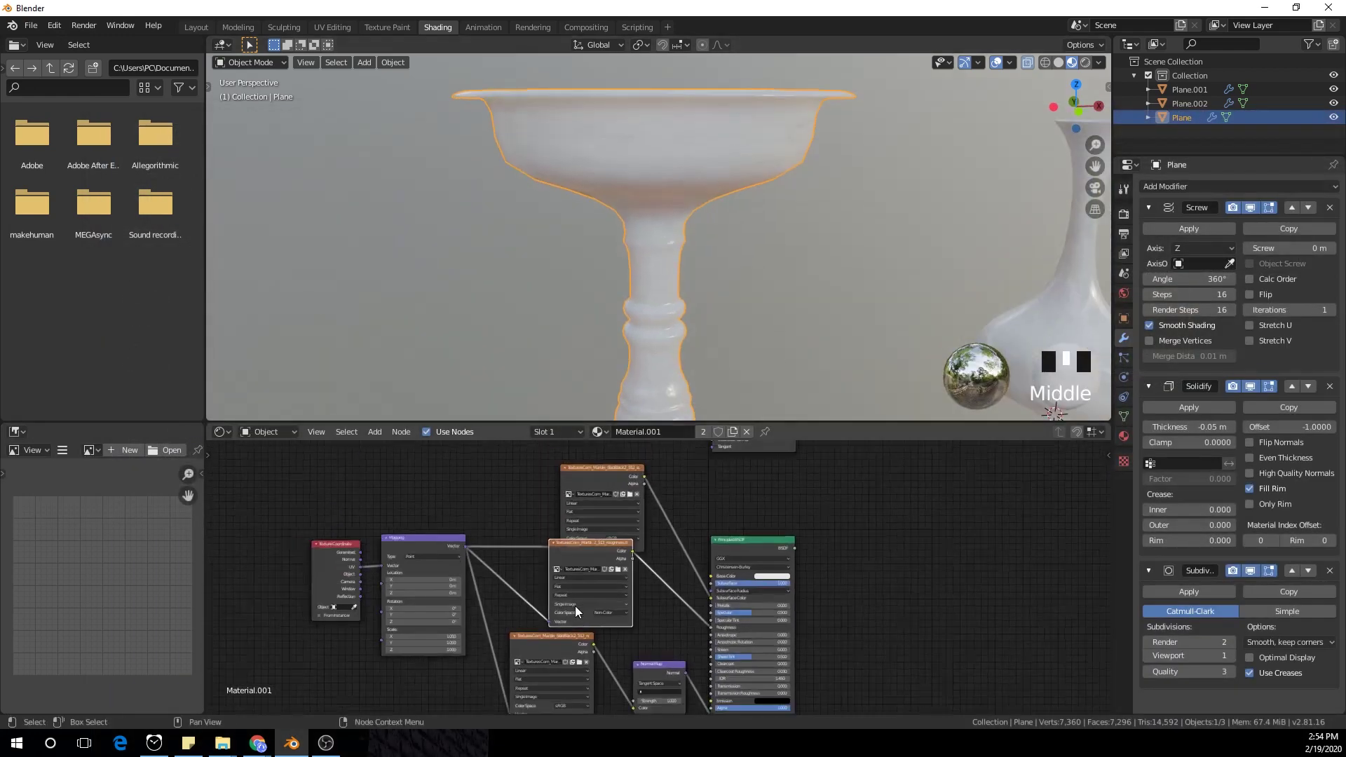
left_click(750, 545, "ctrl+shift")
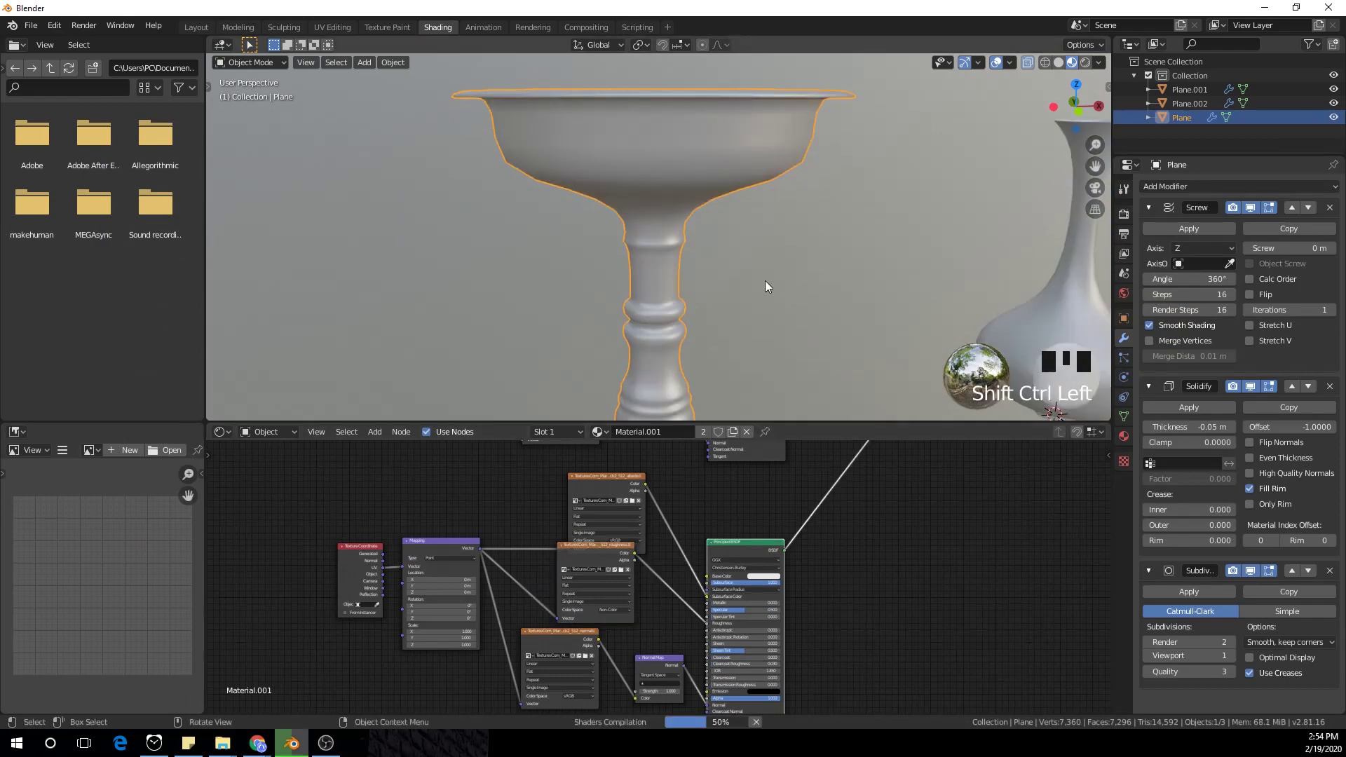
middle_click_drag(722, 382, 656, 302)
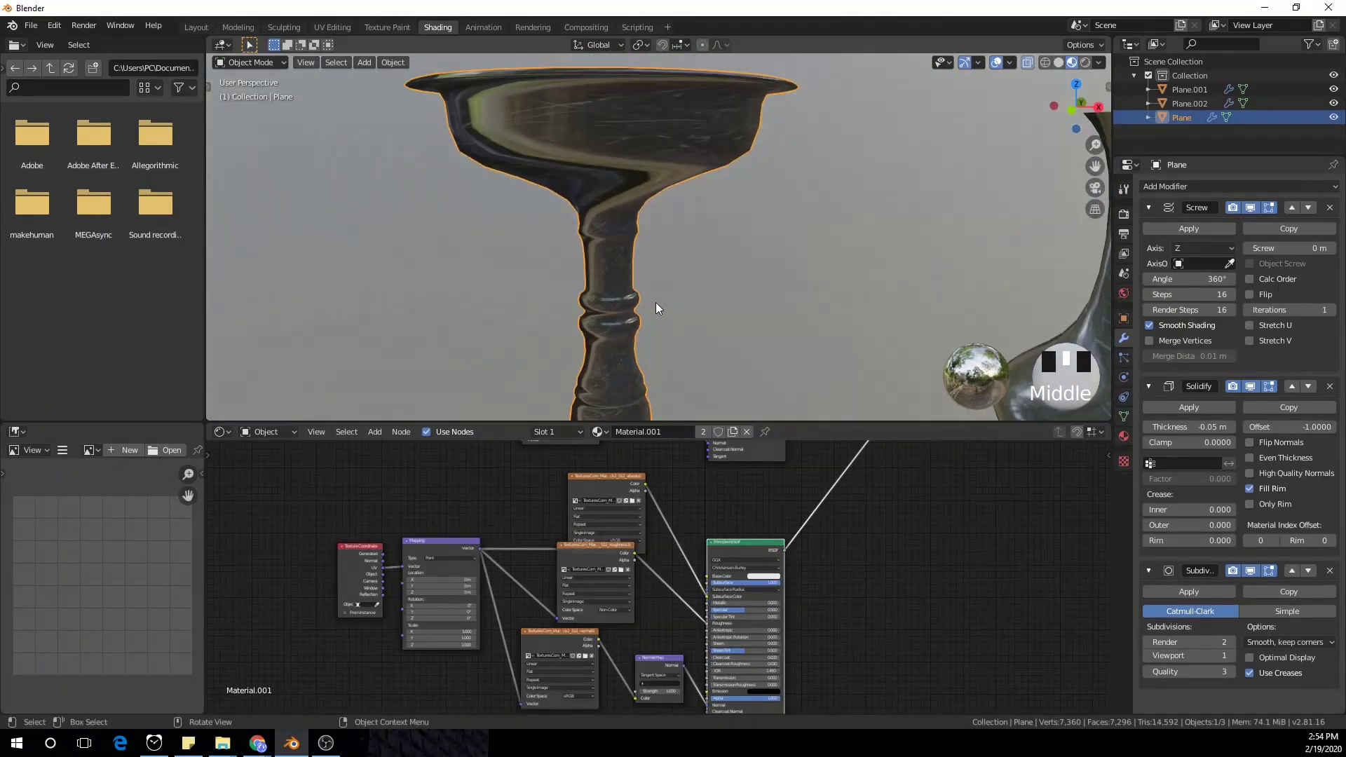
Step: Apply the pedestal bowl's Screw modifier and set its Subdivision viewport level to 2
left_click(1188, 227)
key("Tab")
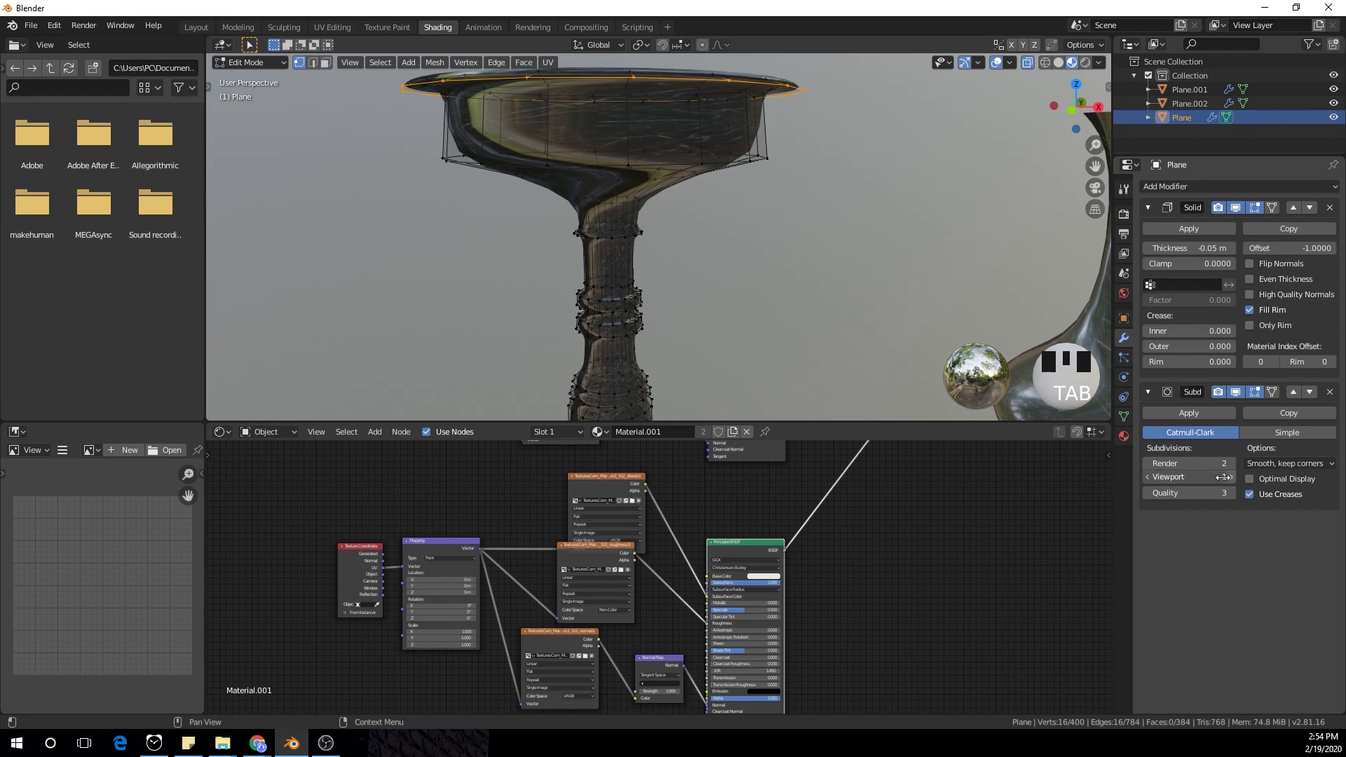
key("Tab")
Step: Mark a seam along a vertical edge loop running down the side of the pedestal bowl
scroll(851, 266, "down", 5)
middle_click_drag(809, 233, 738, 183)
scroll(703, 331, "up", 2)
key("Tab")
left_click(653, 200, "alt")
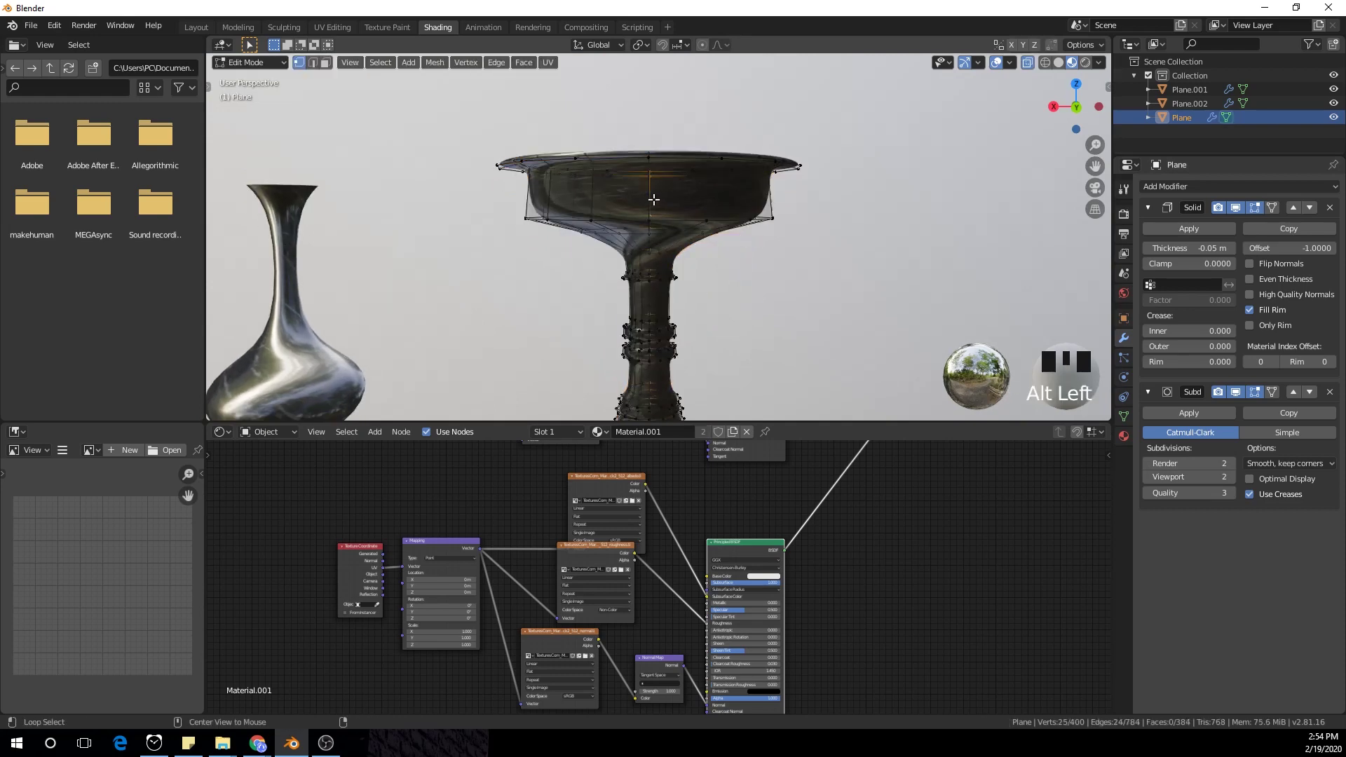
middle_click_drag(654, 200, 787, 250)
scroll(691, 217, "down", 3)
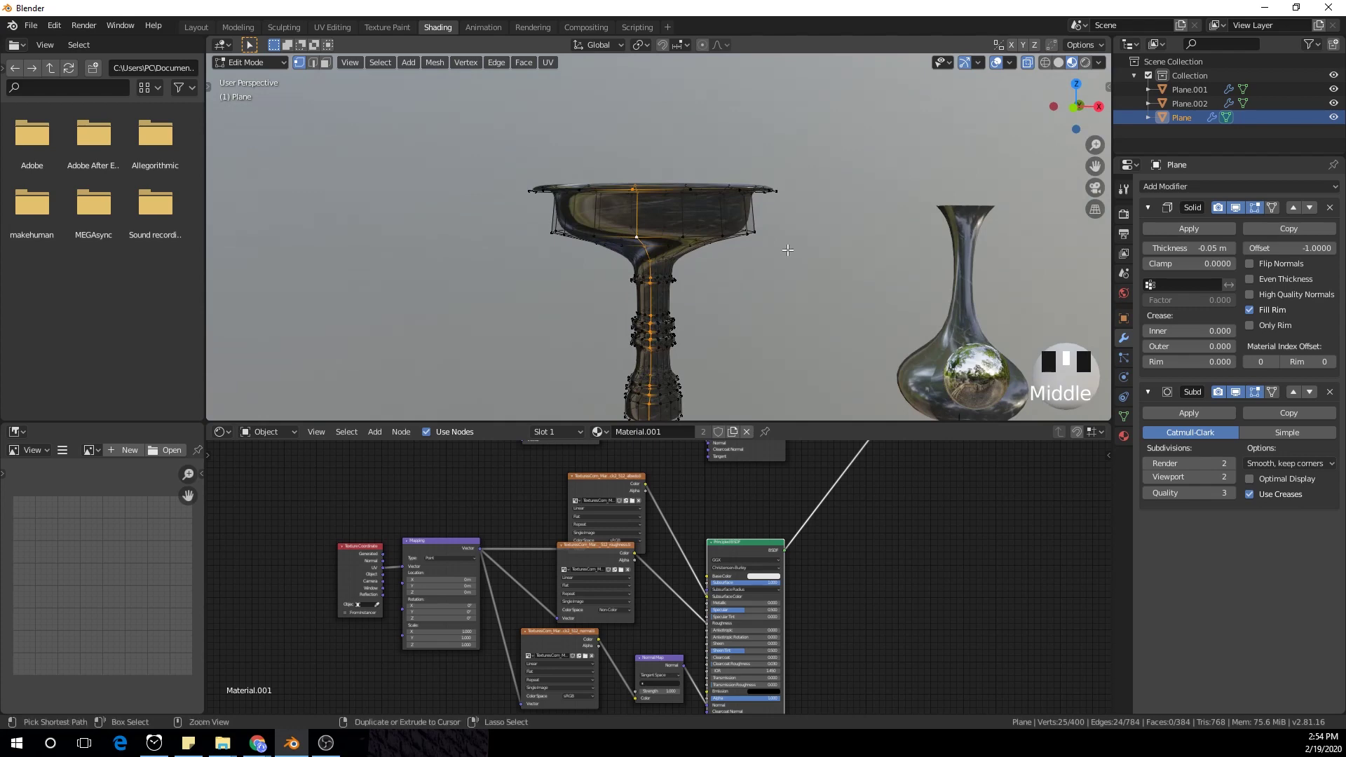
key("ctrl+e")
left_click(777, 256)
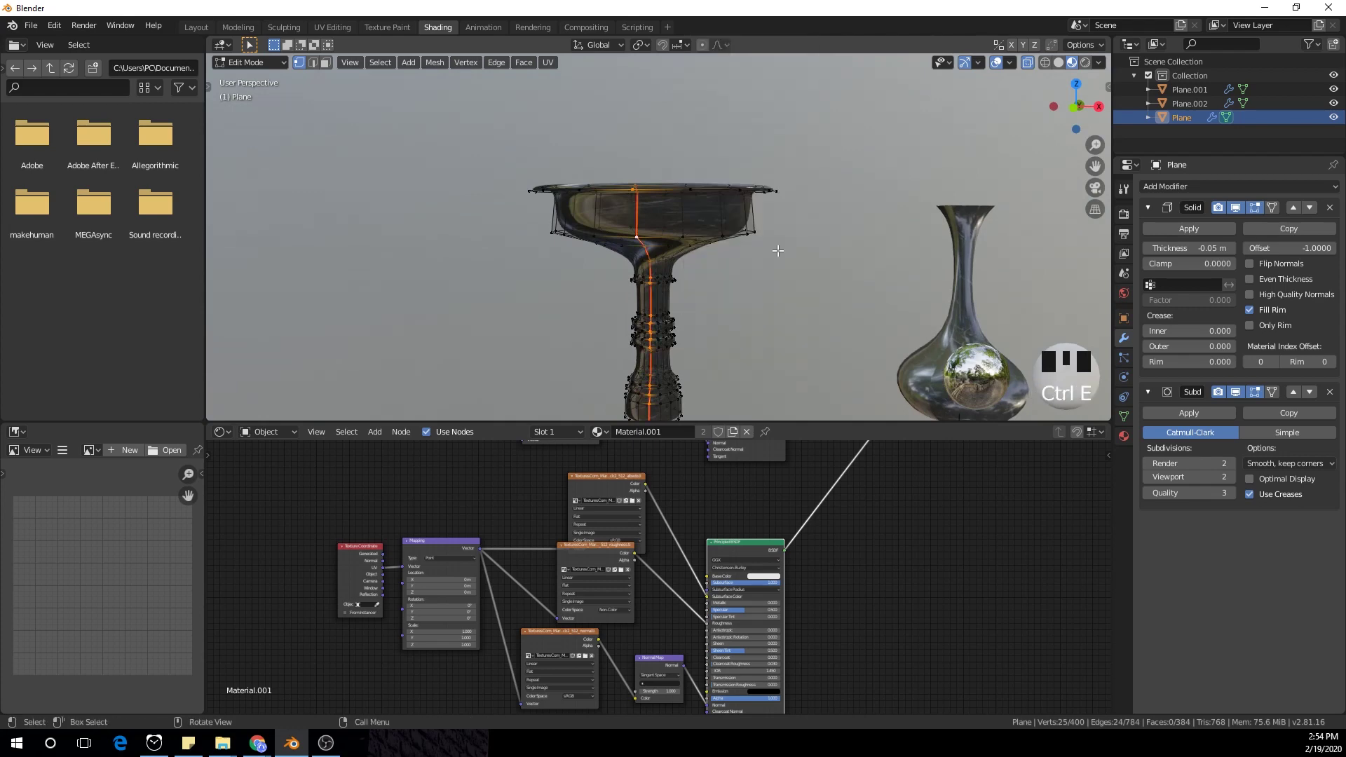
Step: Unwrap the pedestal bowl's whole mesh, return to Object Mode and inspect the marble on it
key("a")
key("u")
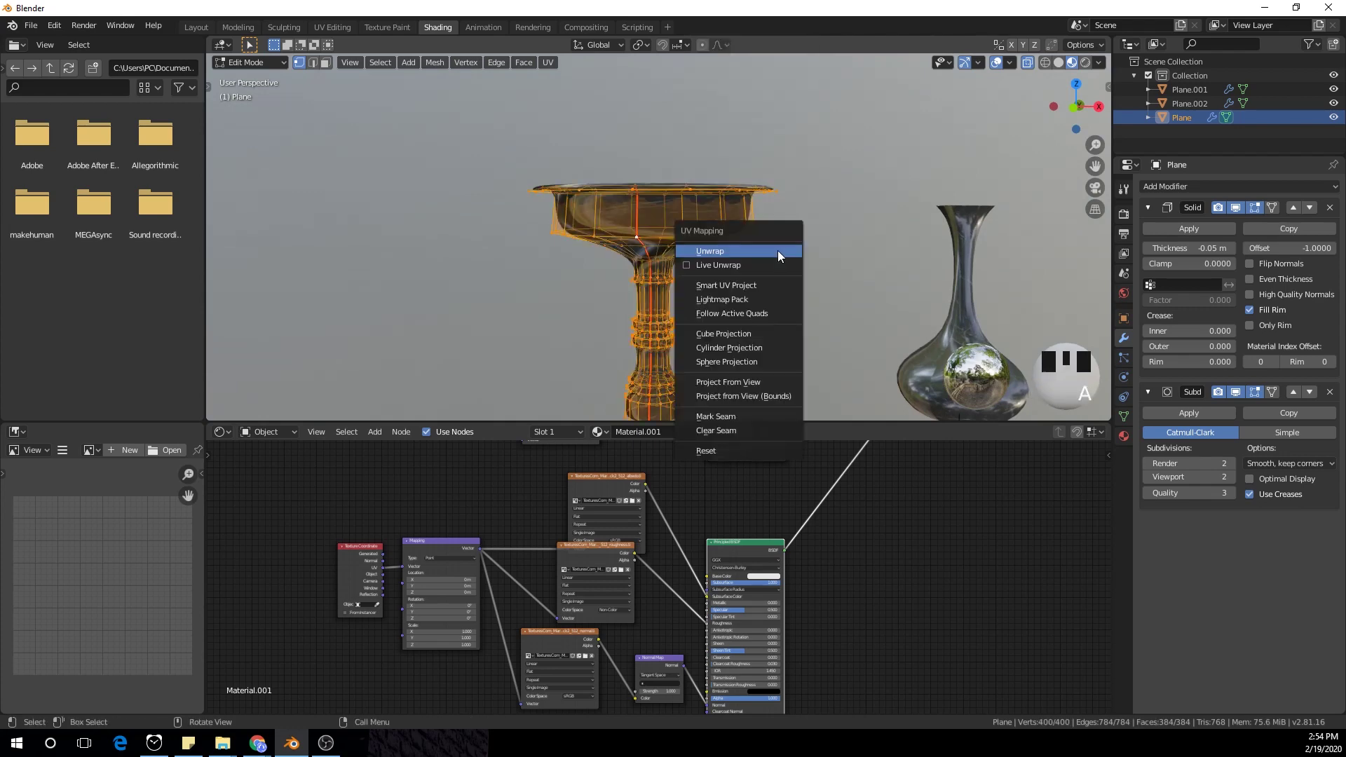
left_click(777, 251)
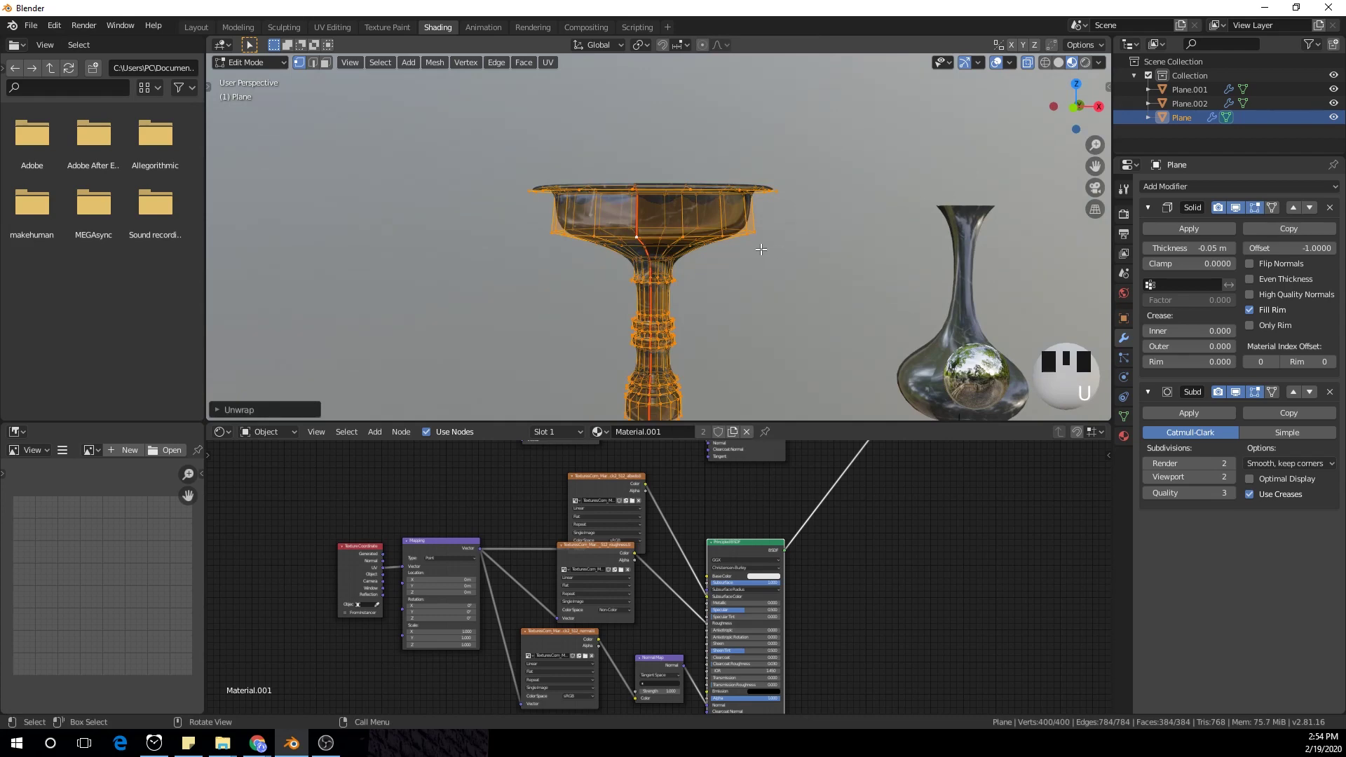
key("Tab")
middle_click_drag(757, 249, 670, 166)
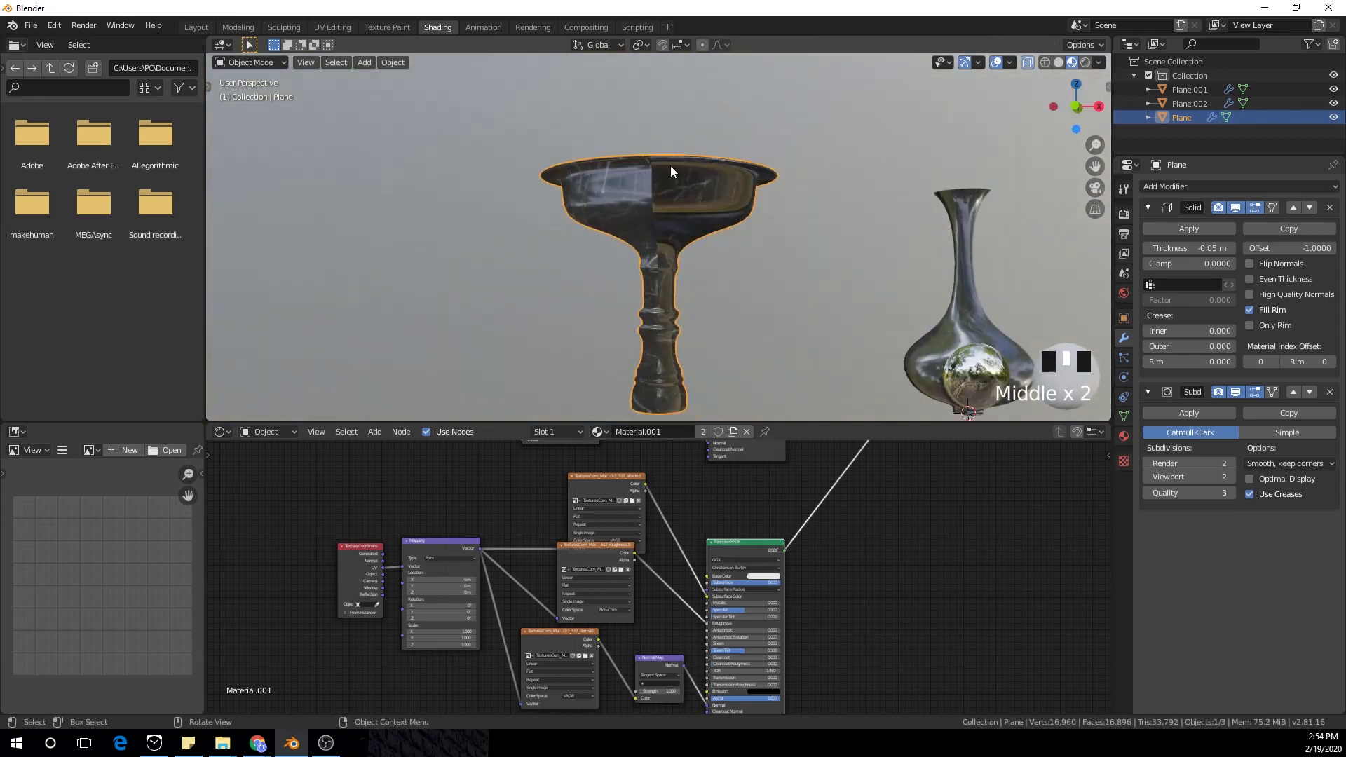
middle_click_drag(666, 341, 806, 295)
scroll(720, 306, "down", 3)
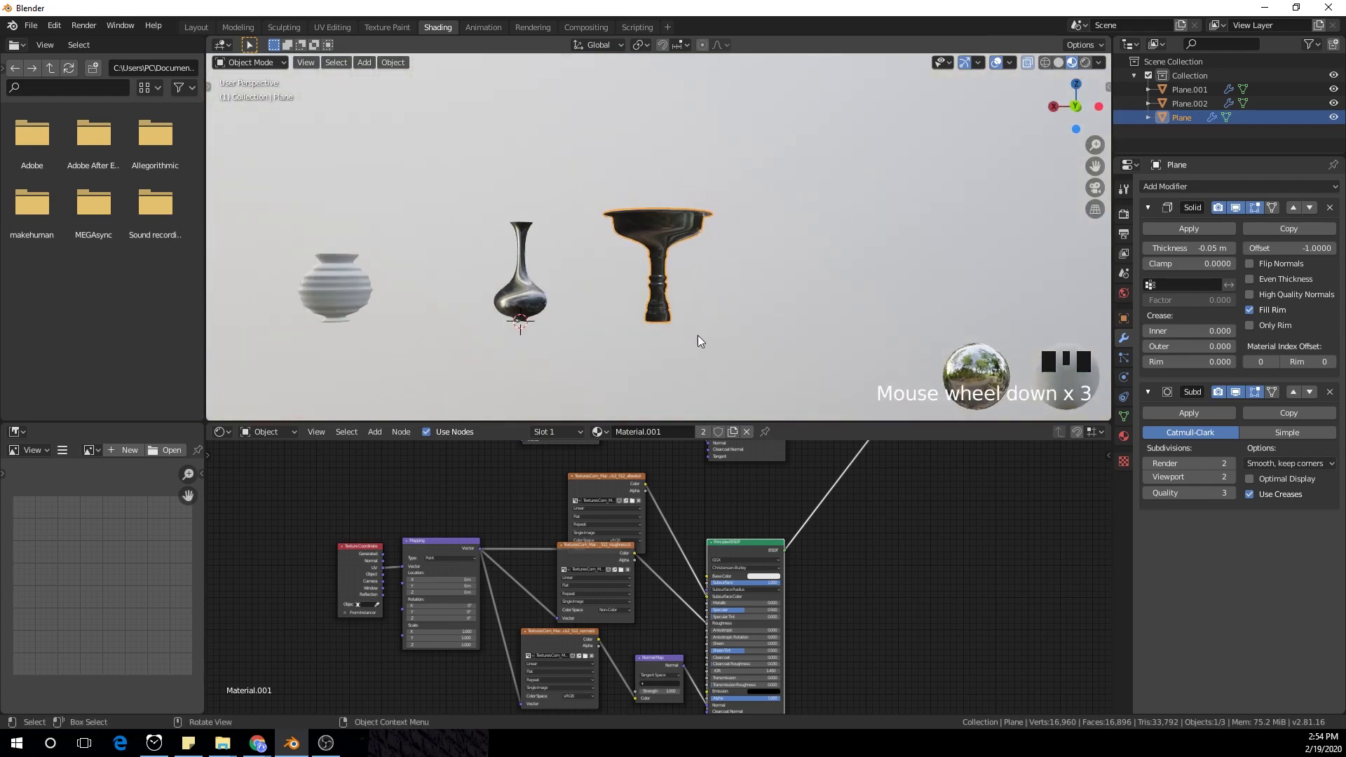
Step: Select the bottle vase and make its shared marble material a single-user copy
scroll(631, 343, "up", 2)
scroll(568, 280, "down", 2)
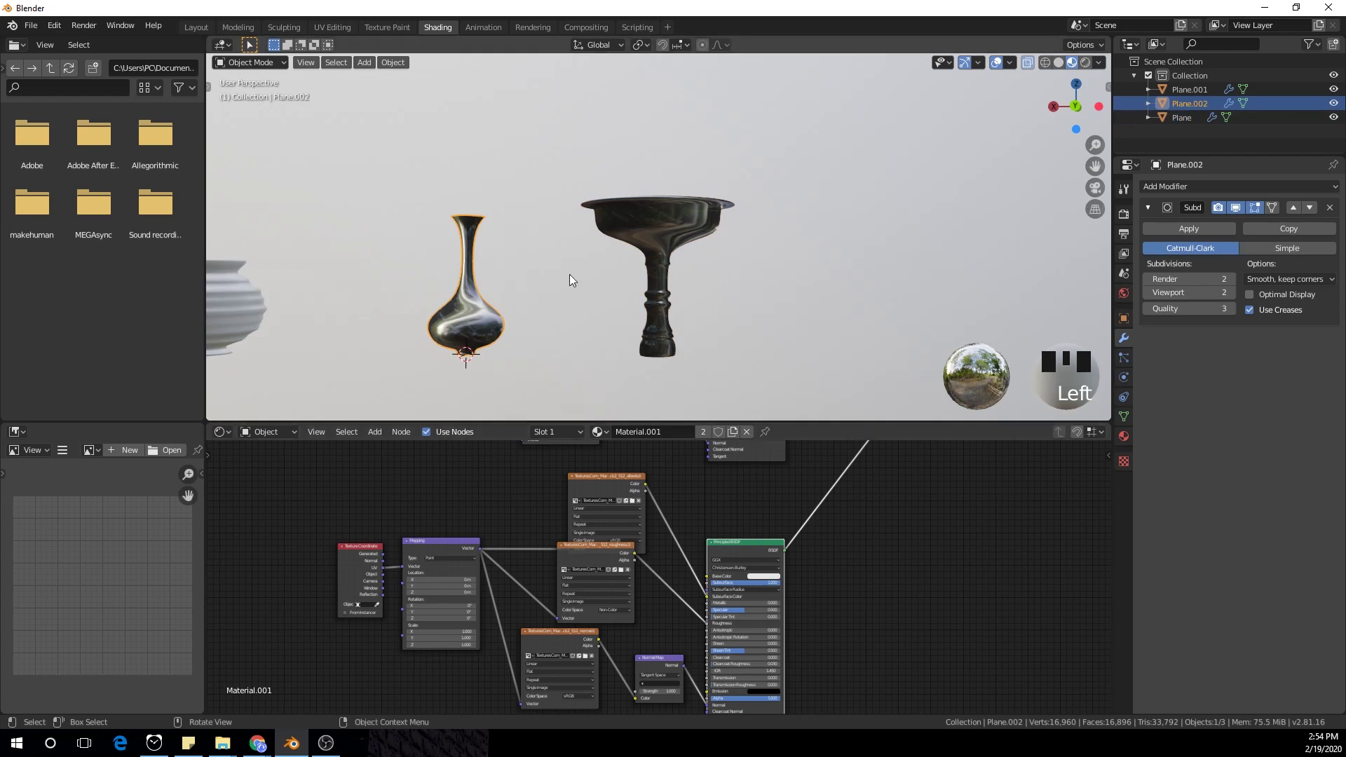
scroll(829, 511, "down", 2)
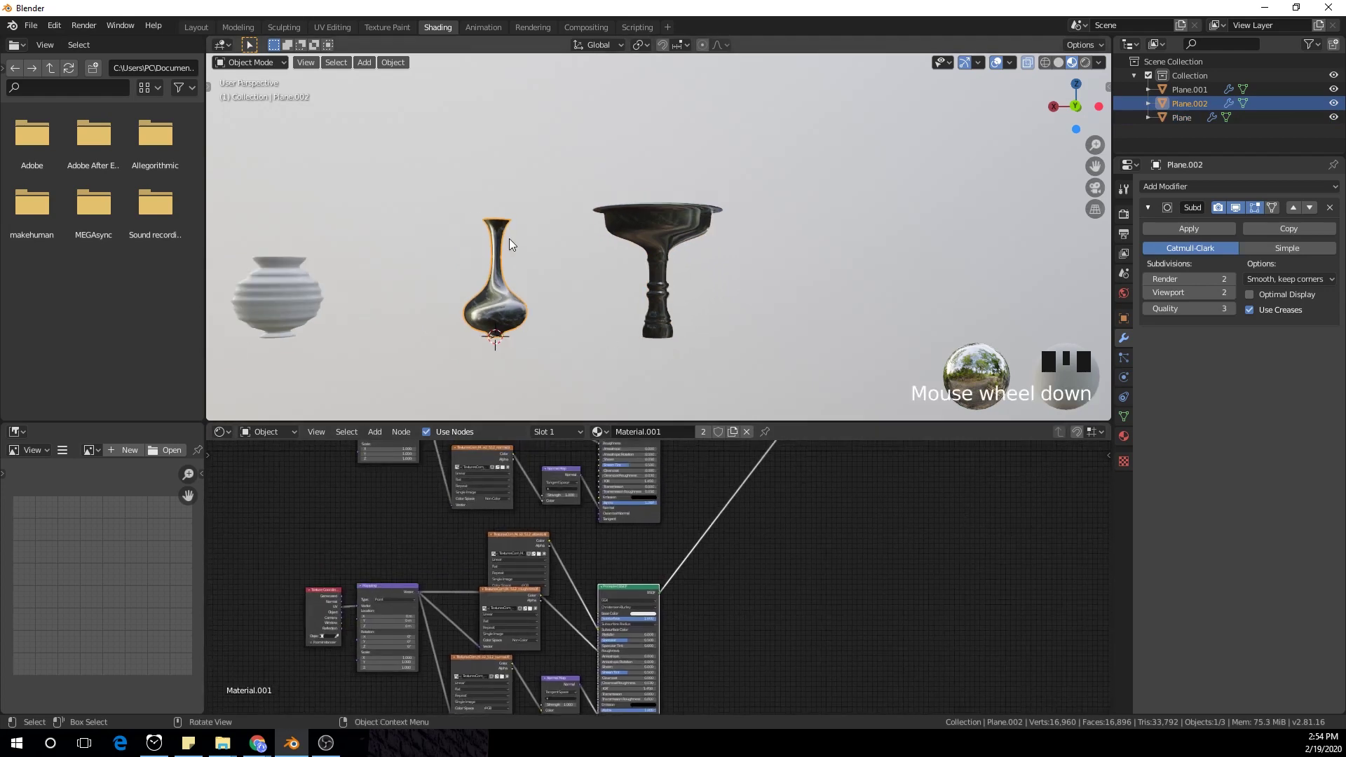
scroll(518, 263, "up", 2)
middle_click_drag(526, 288, 676, 253, "shift")
middle_click_drag(524, 246, 763, 449)
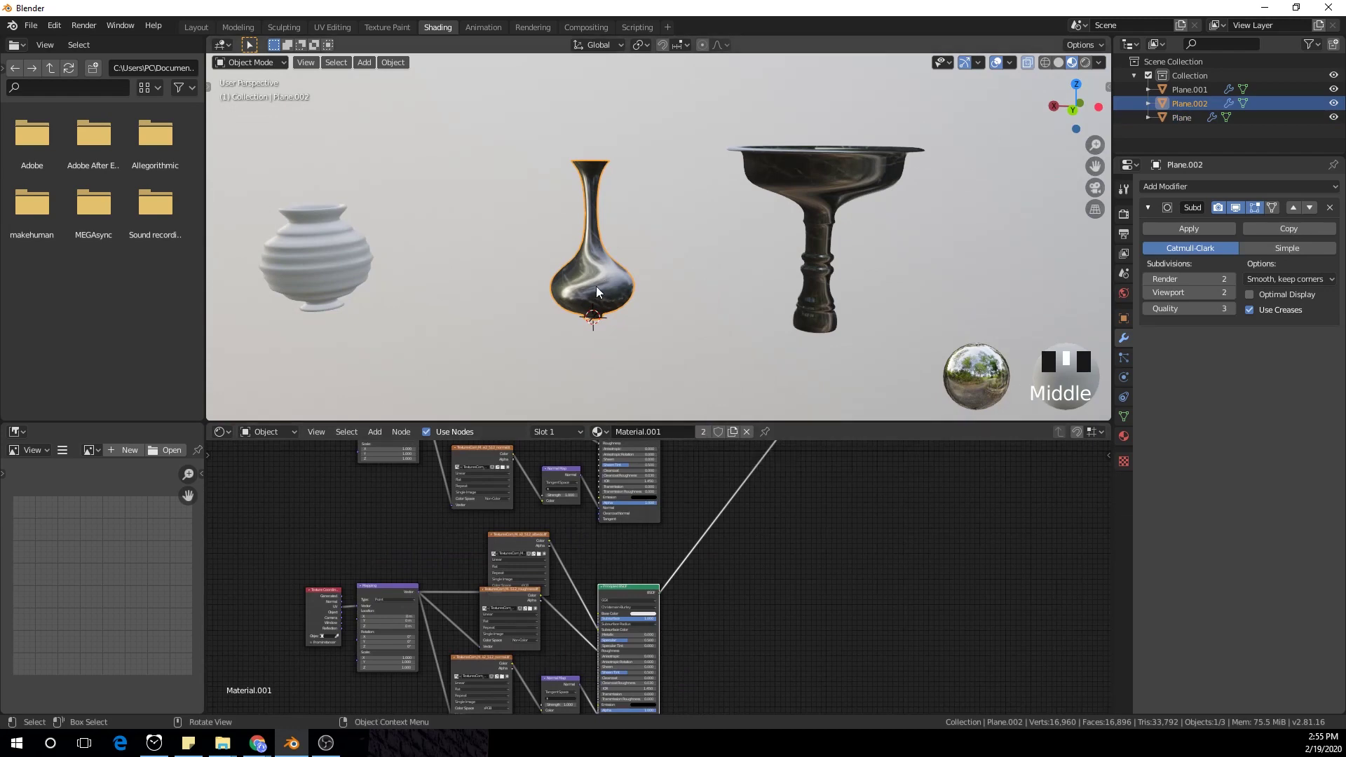
left_click(703, 432)
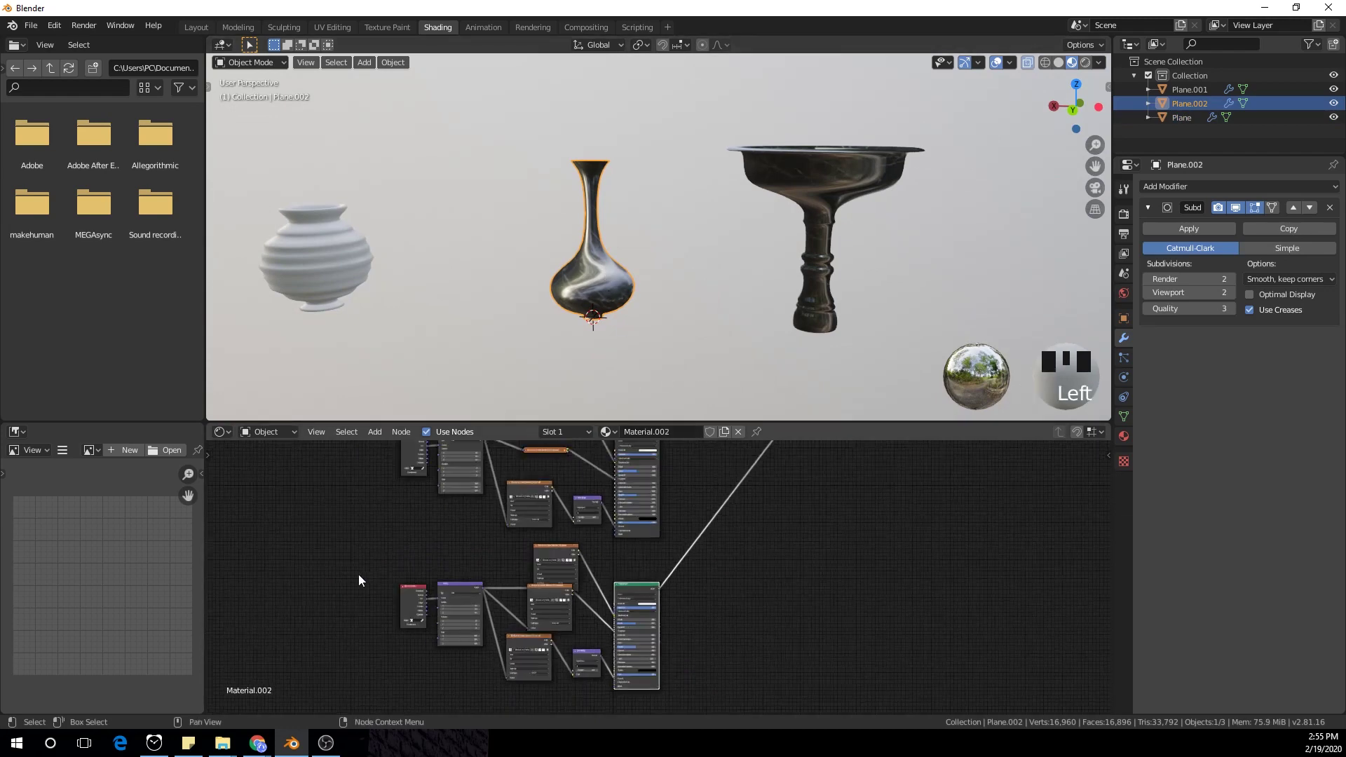
Step: Delete the dark marble nodes from the bottle vase's material and connect the light marble Principled BSDF to the Material Output
left_click_drag(346, 546, 701, 691)
key("x")
middle_click_drag(754, 655, 577, 449)
double_click(471, 589)
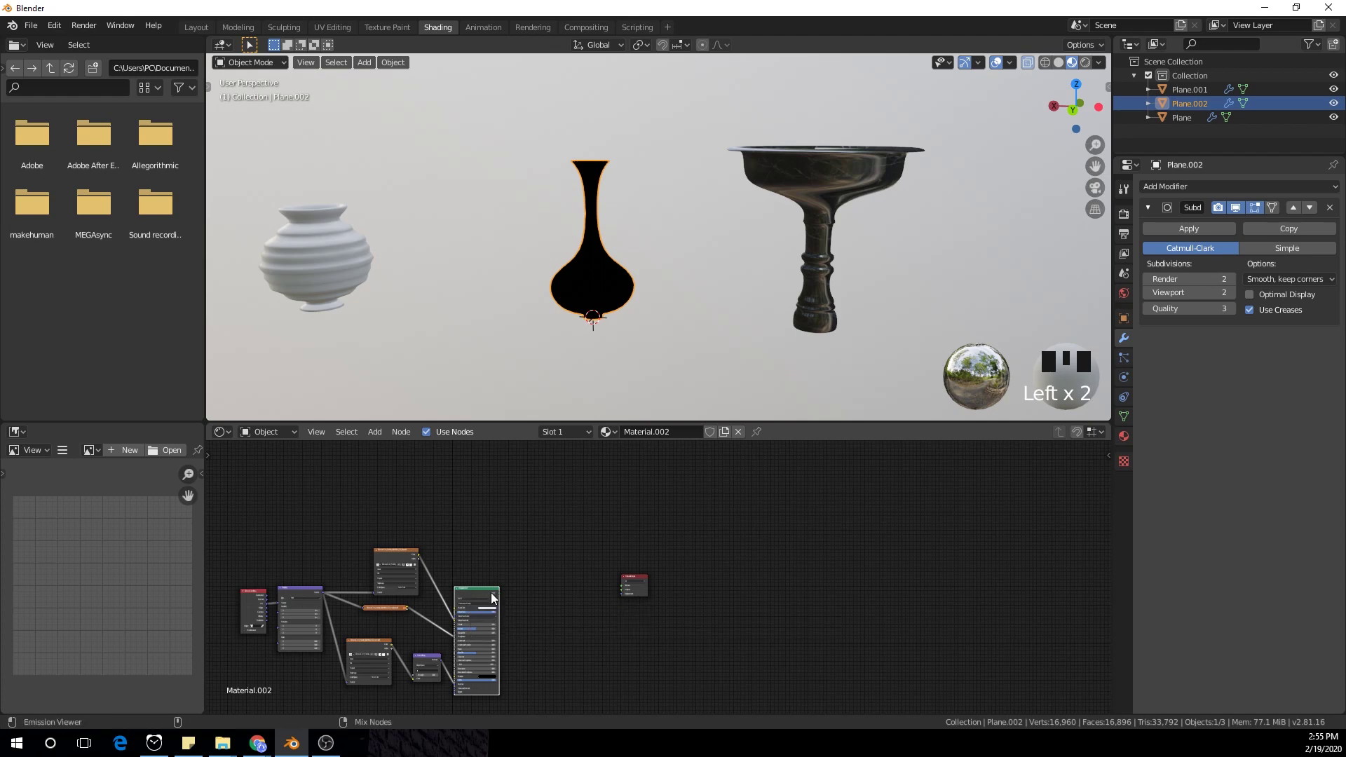
left_click(490, 599, "ctrl+shift")
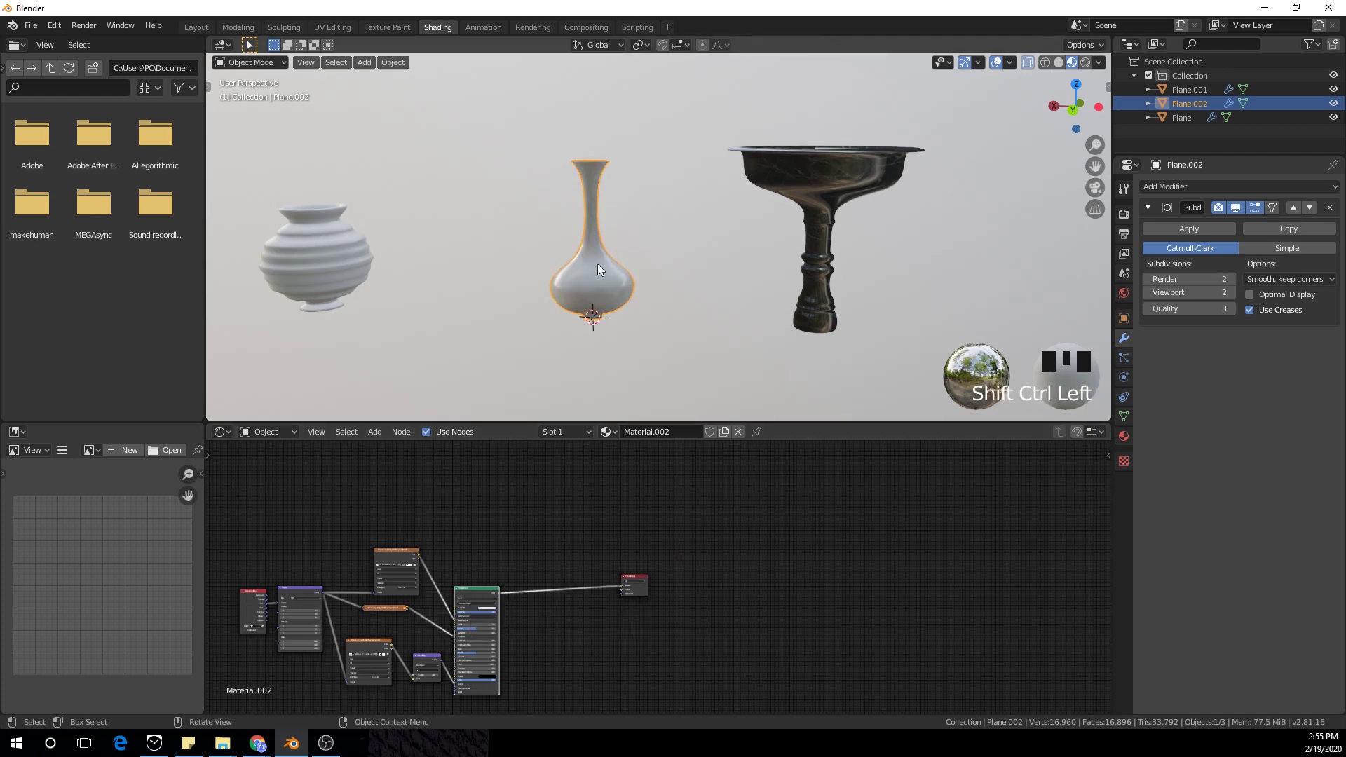
Step: Add a Gradient Texture node above the light marble nodes in the pedestal bowl's material
middle_click_drag(597, 264, 596, 342)
scroll(578, 287, "up", 5)
middle_click_drag(578, 287, 849, 229)
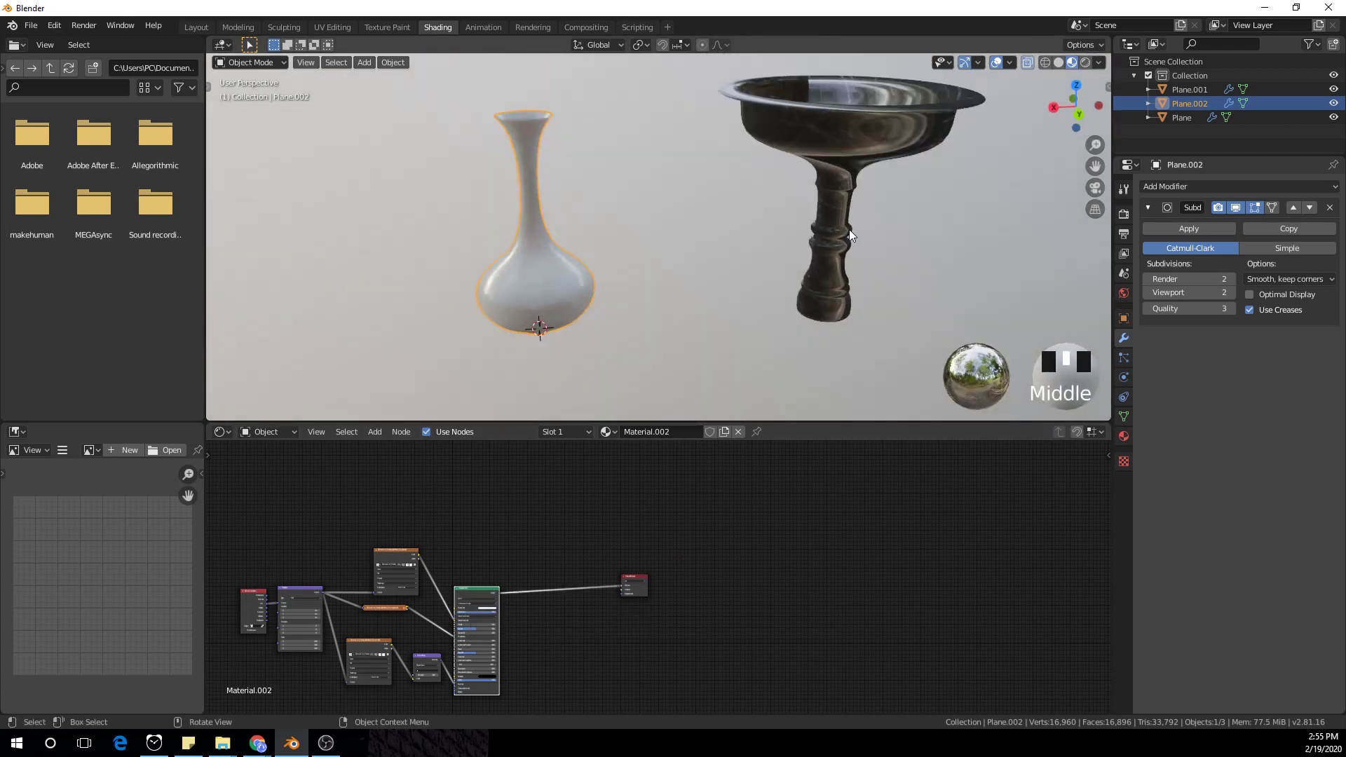
left_click(848, 229)
middle_click_drag(855, 286, 778, 284, "shift")
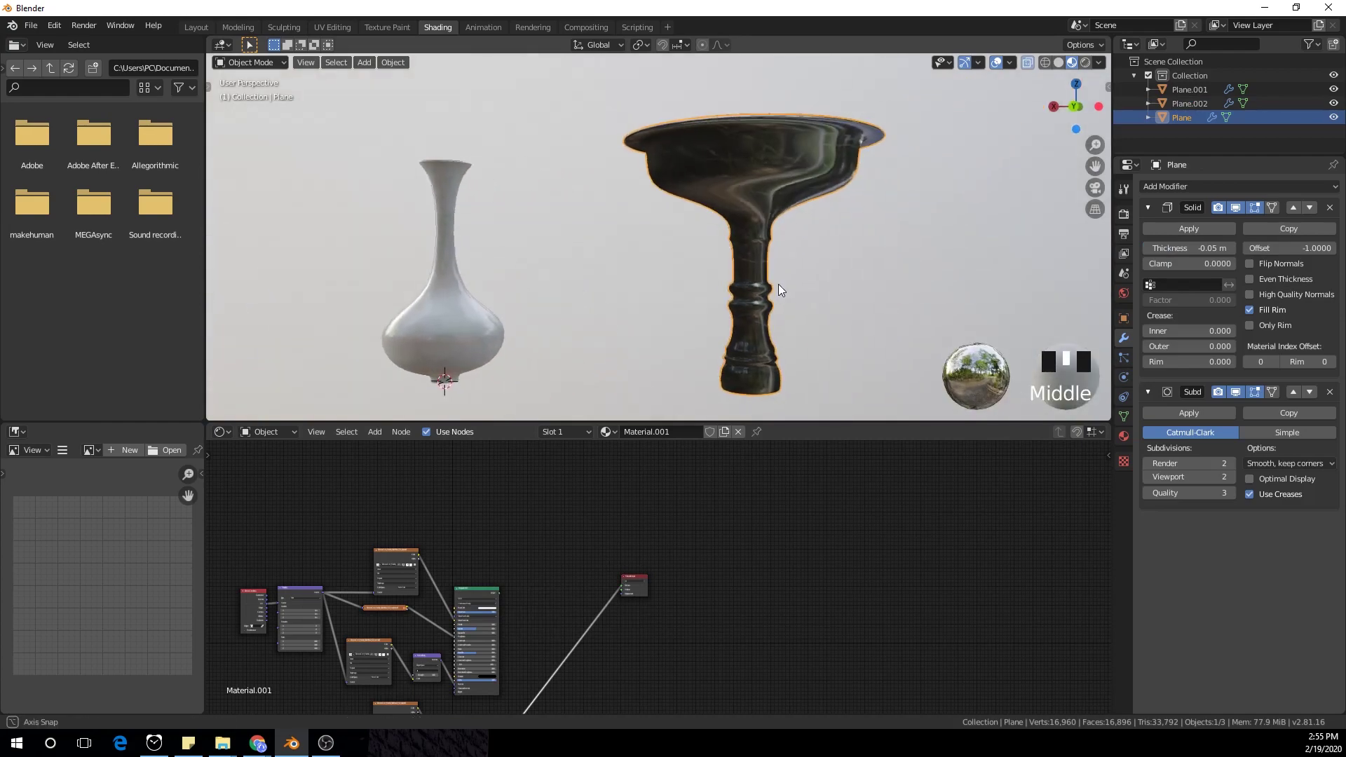
scroll(637, 642, "down", 1)
middle_click_drag(638, 642, 669, 540)
key("shift+a")
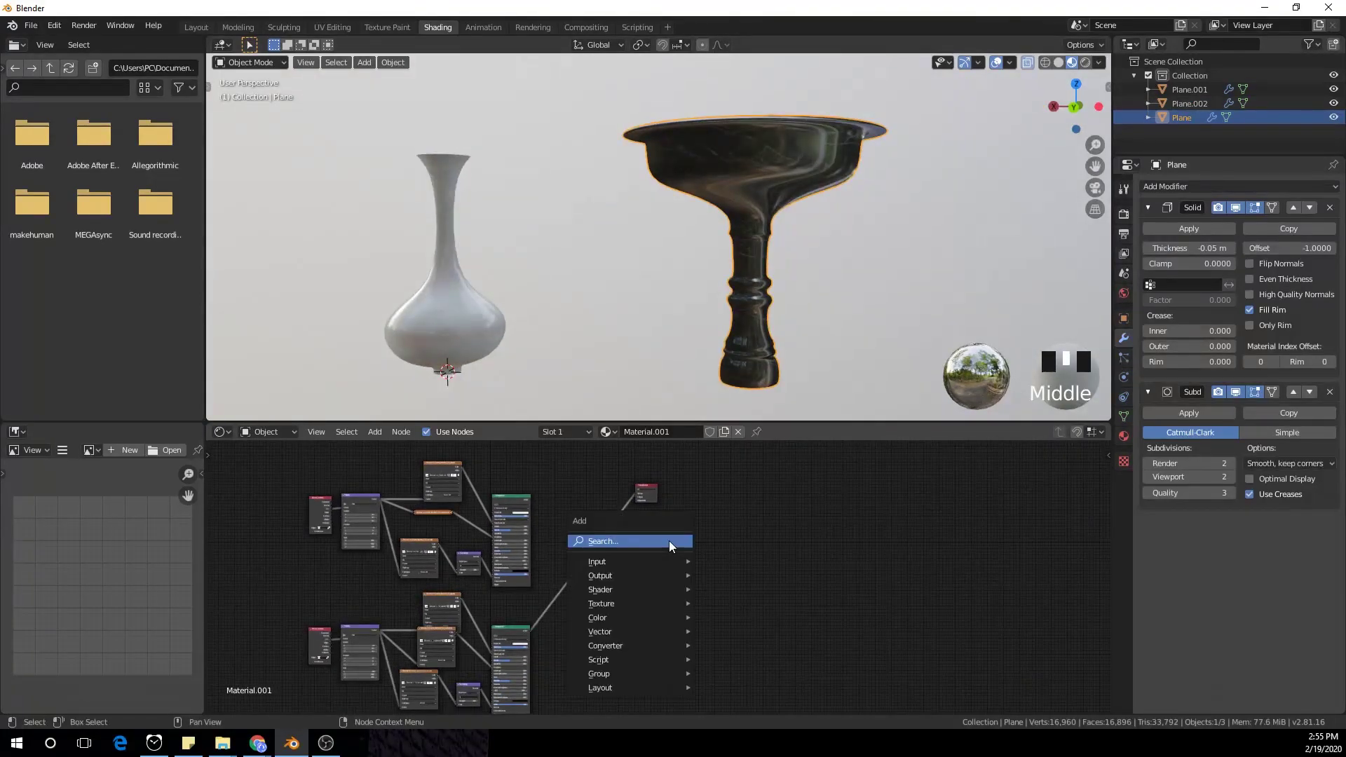
left_click(669, 541)
type("grad")
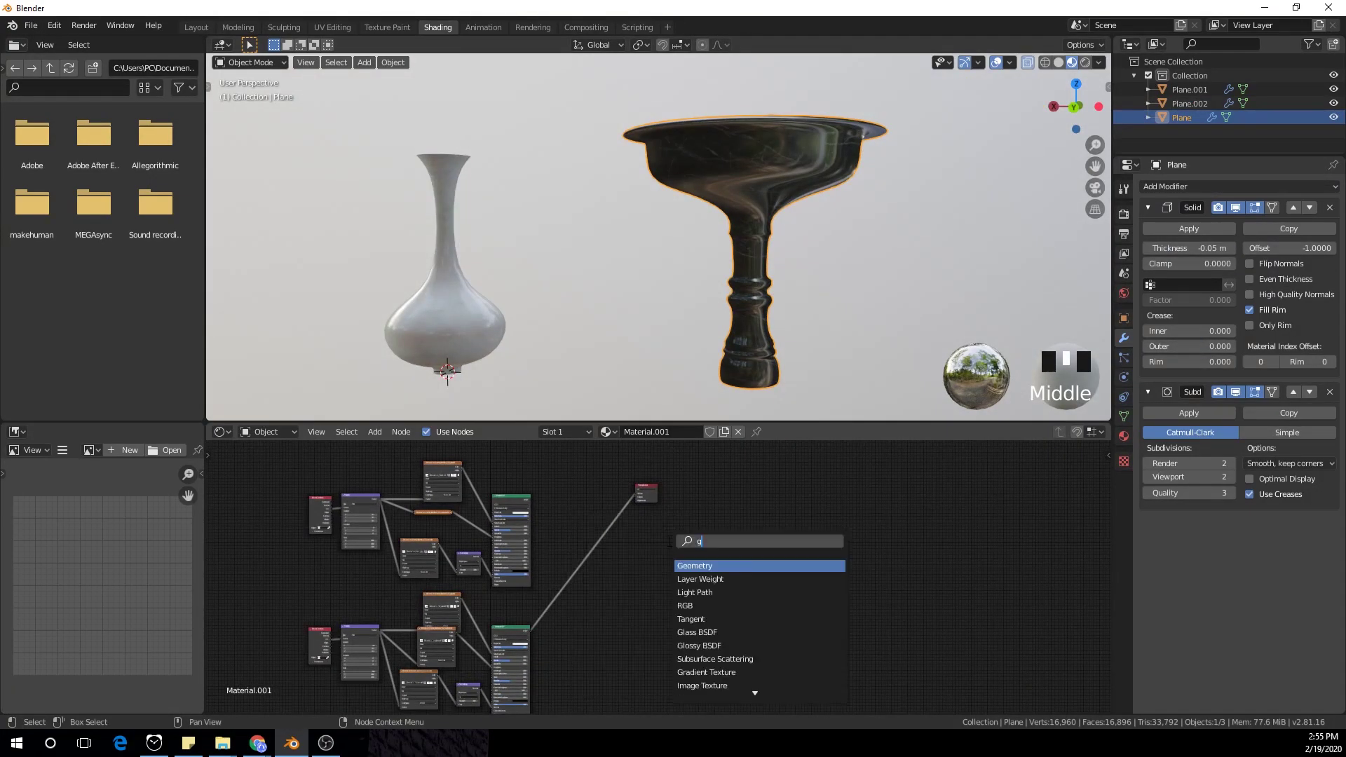
left_click(716, 566)
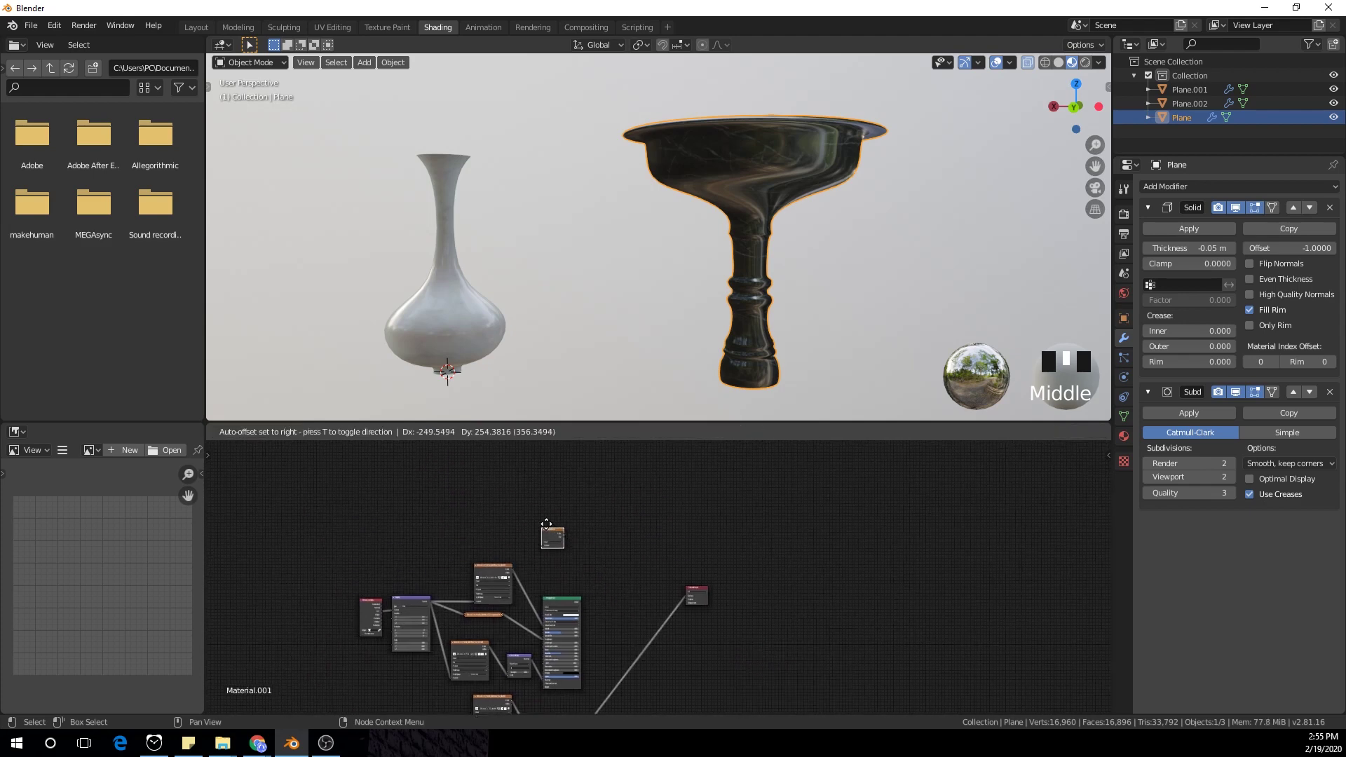
left_click(545, 520)
Step: Insert a Mix Shader between the dark marble BSDF and the Material Output, and connect the light marble BSDF to its other shader input
key("shift+a")
left_click(620, 520)
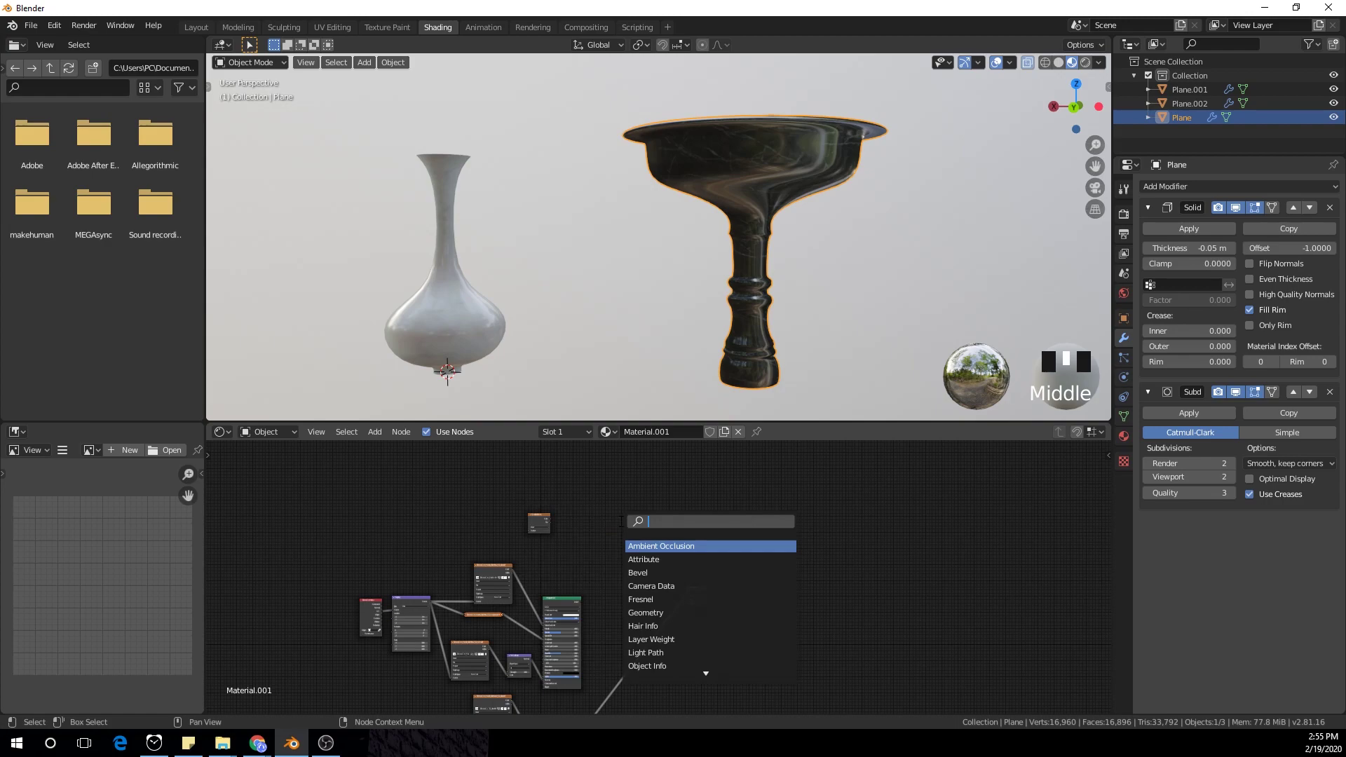
type("tex")
key("Return")
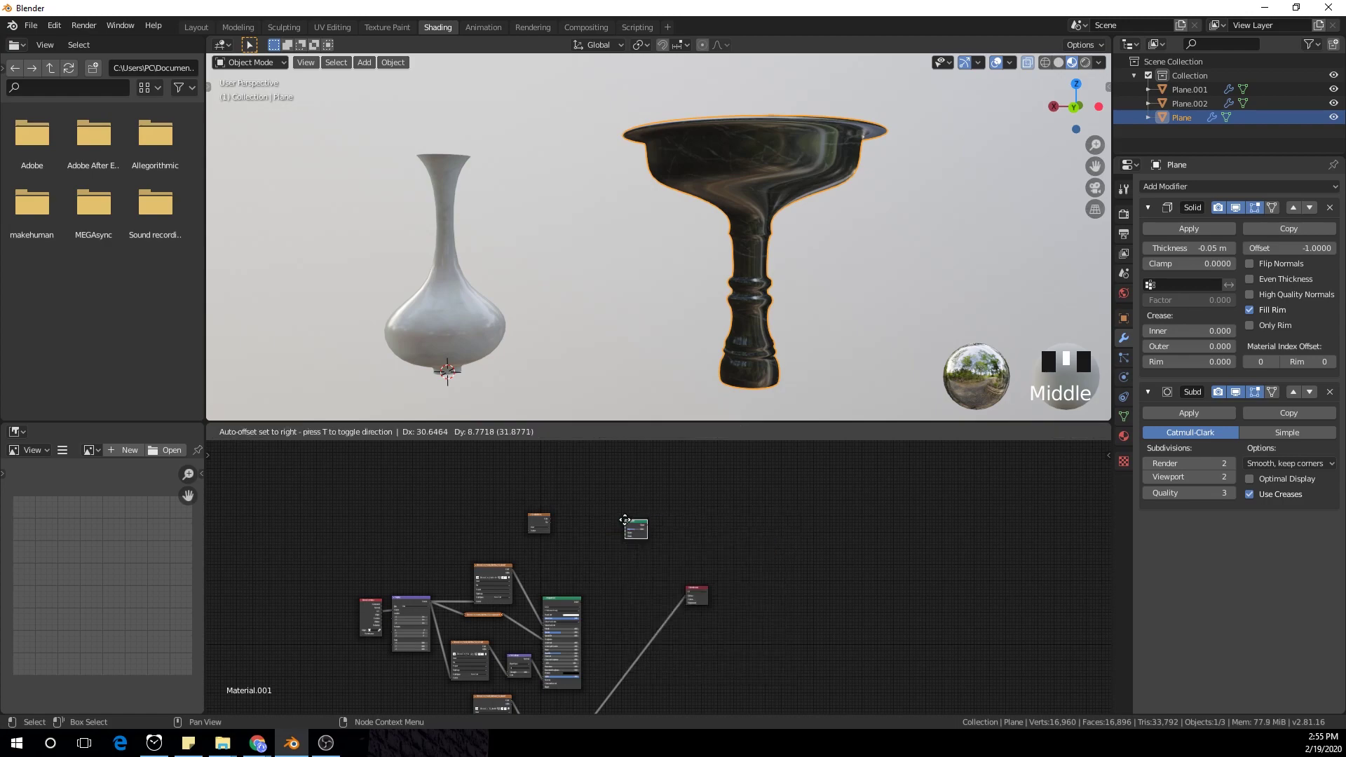
left_click(649, 615)
scroll(709, 631, "up", 3)
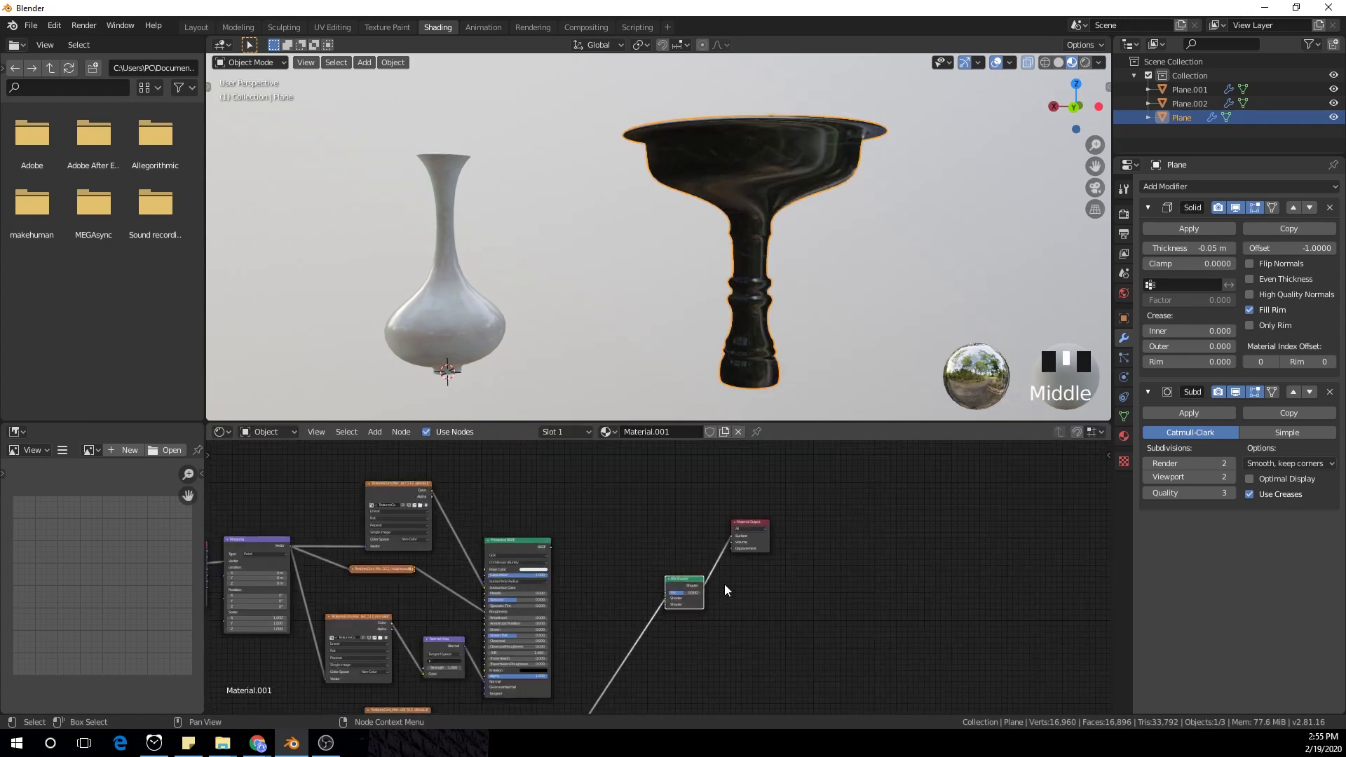
left_click_drag(550, 547, 666, 604)
Step: Connect the Gradient Texture's Color to the Mix Shader's Fac and inspect the blend on the pedestal bowl
scroll(693, 593, "up", 1)
scroll(442, 526, "up", 2)
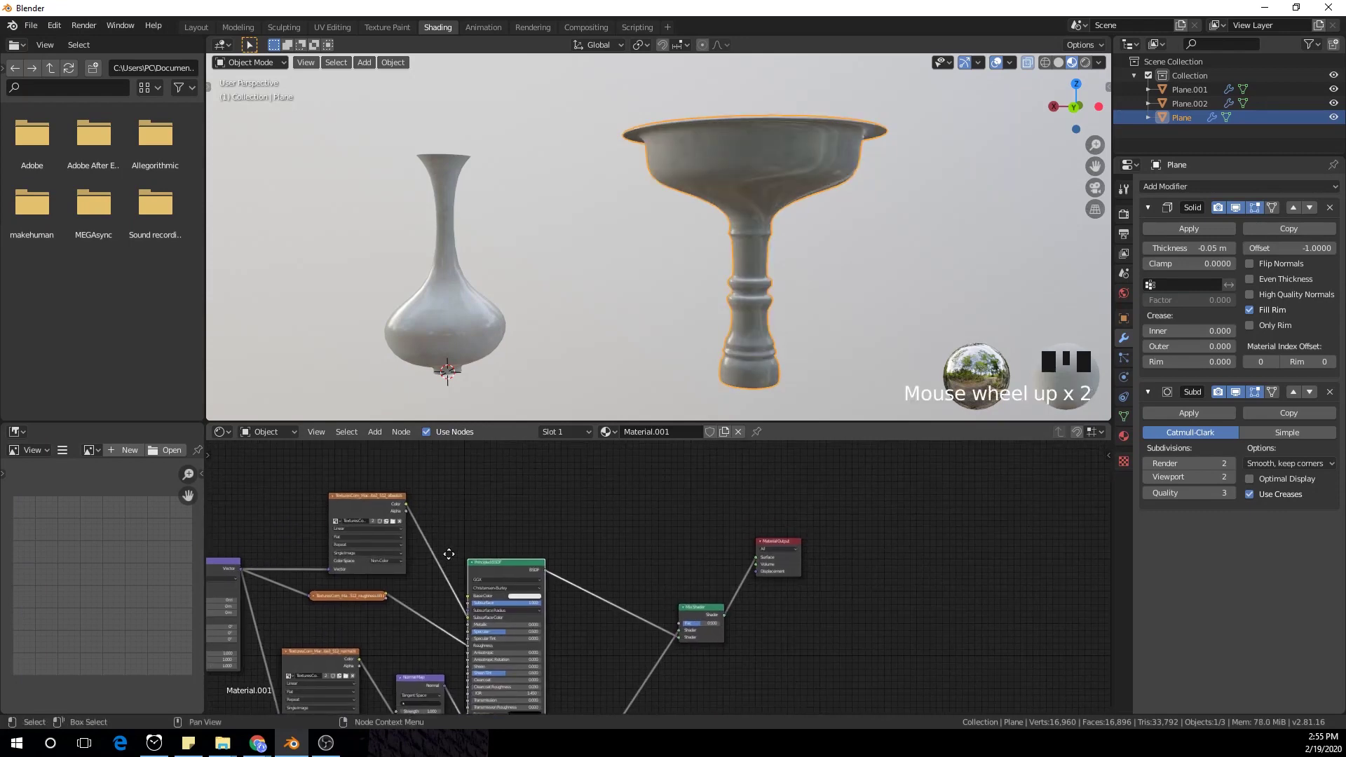
left_click_drag(531, 456, 683, 617)
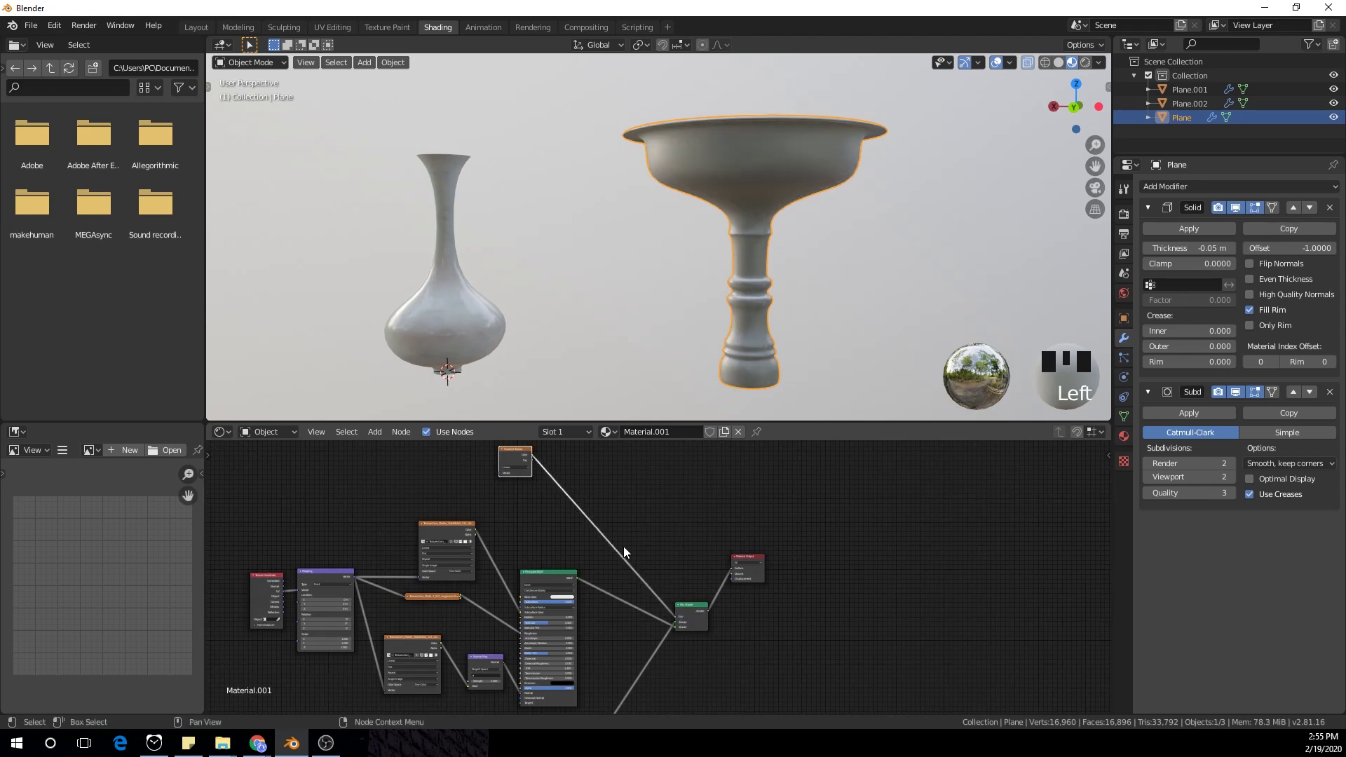
mouse_move(706, 372)
middle_mouse_down()
mouse_move(685, 295)
mouse_move(772, 339)
mouse_move(682, 377)
middle_mouse_up()
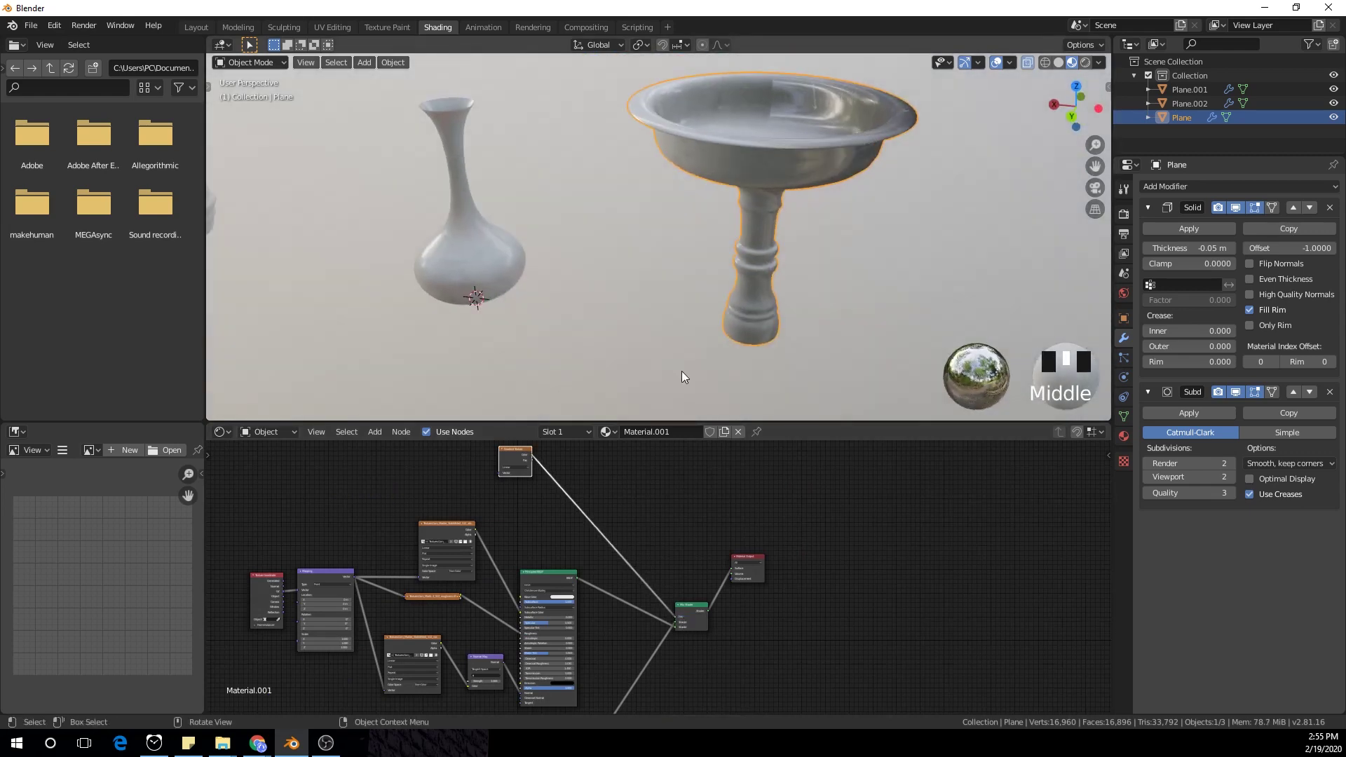
Step: Add Mapping and Texture Coordinate nodes to the Gradient Texture and set the Mapping's Y rotation to 90°
middle_click_drag(642, 522, 693, 593)
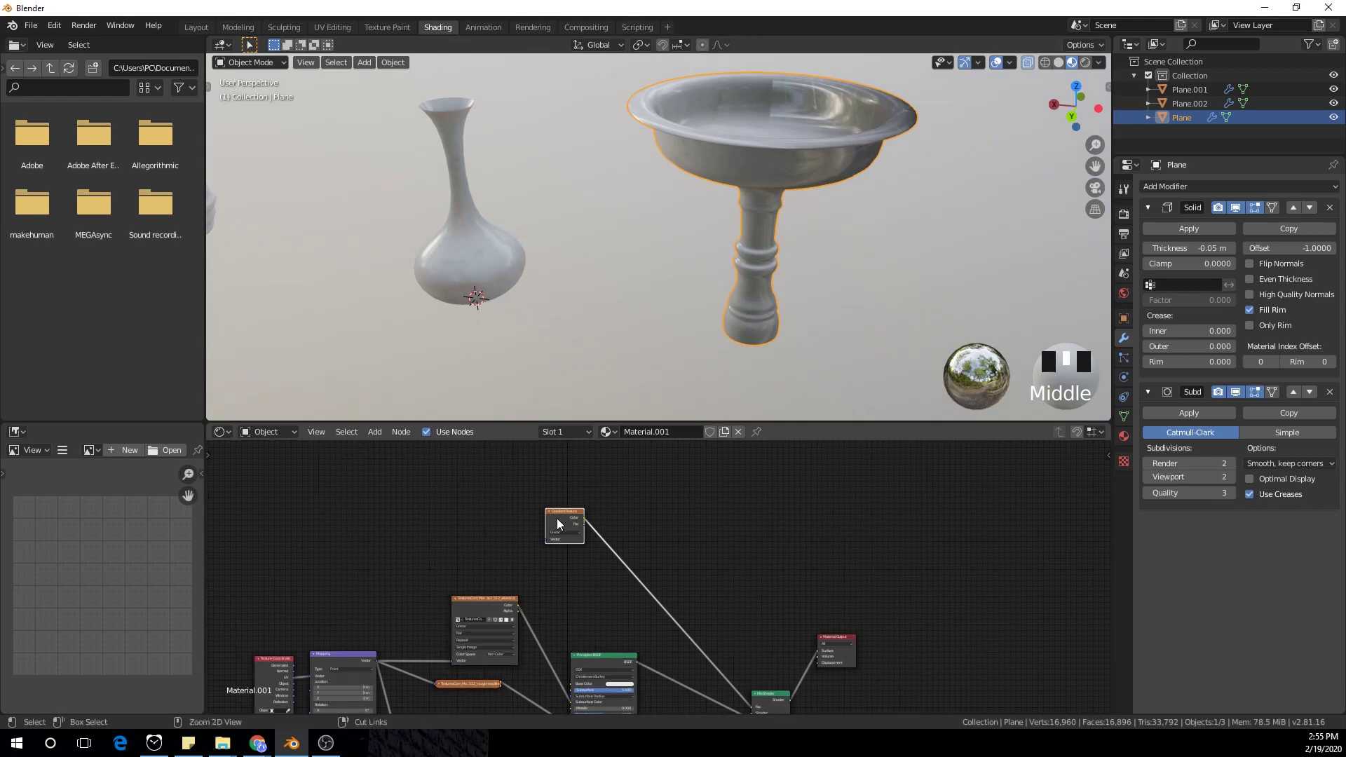
key("ctrl+t")
middle_click_drag(550, 550, 642, 587)
scroll(642, 587, "up", 7)
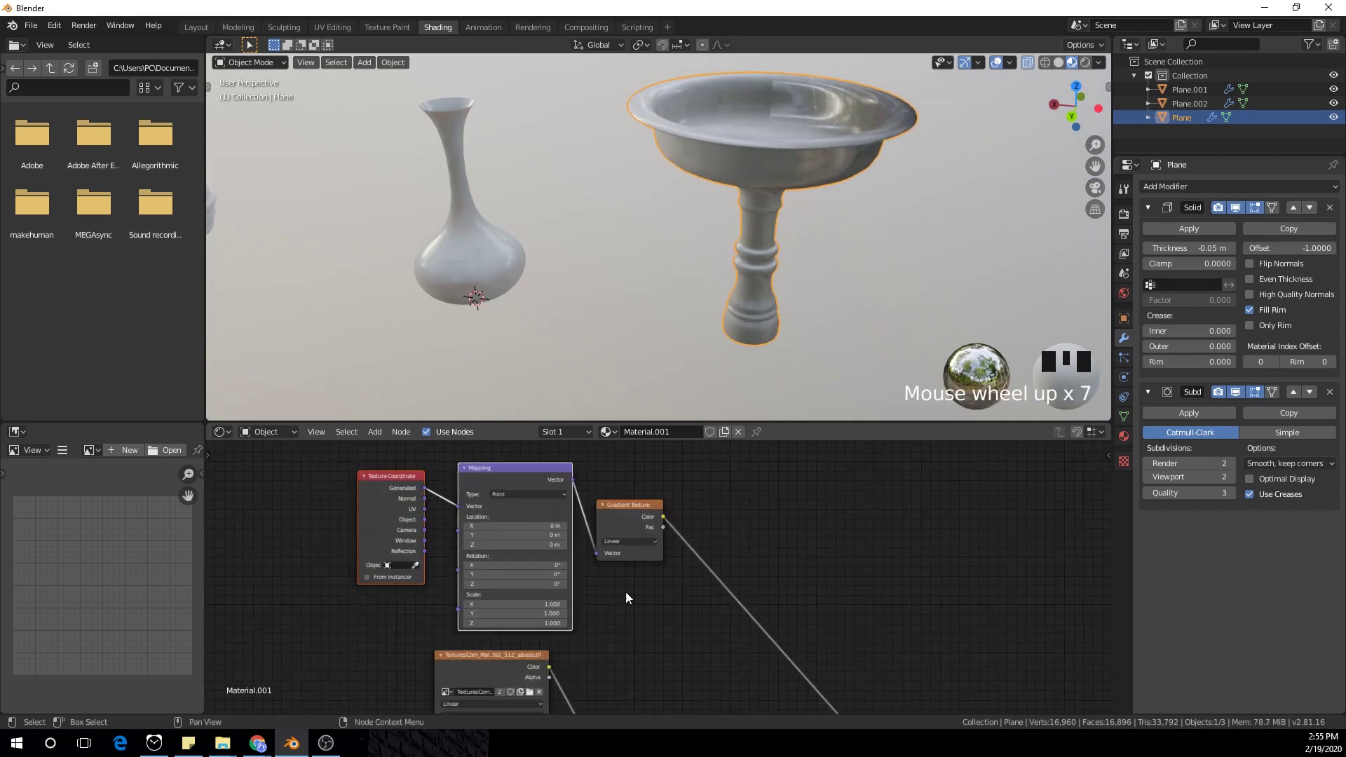
left_click_drag(483, 573, 490, 573)
left_click(490, 573)
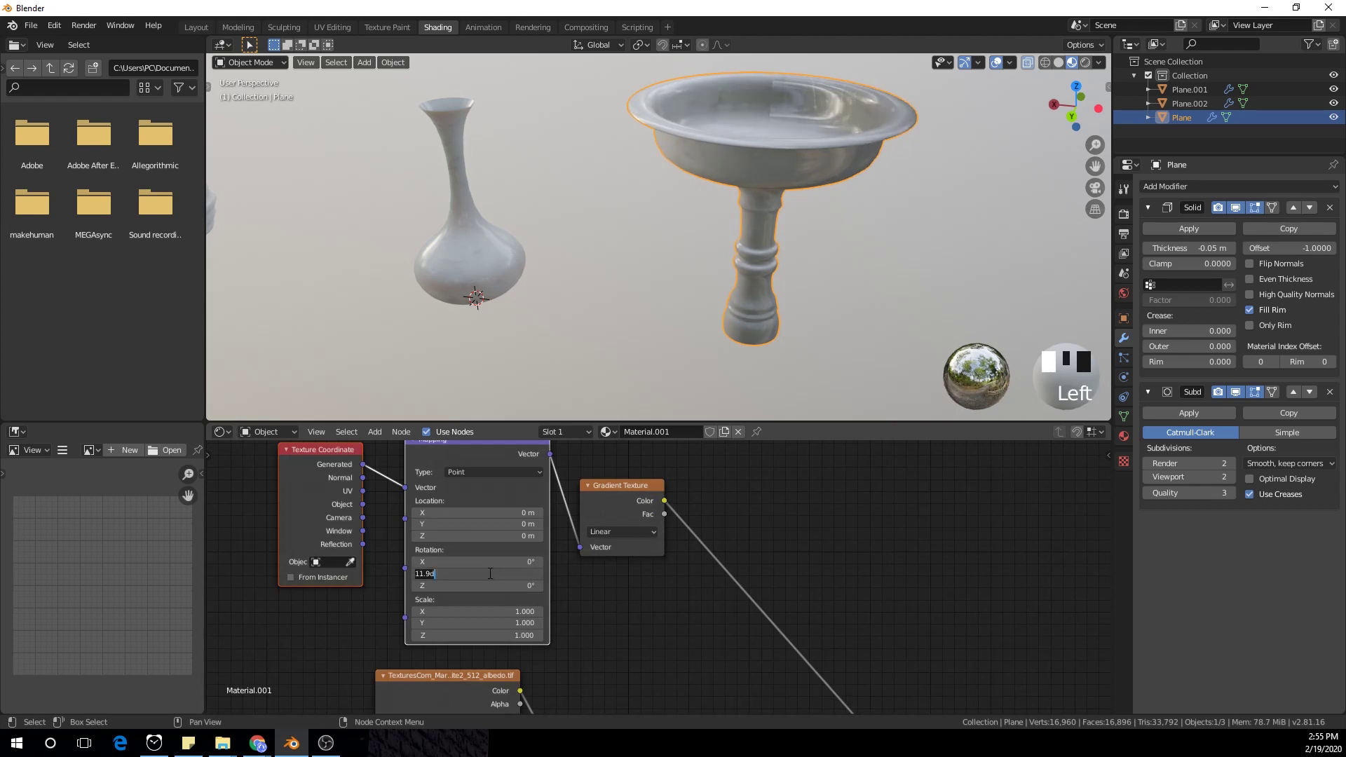
type("90")
left_click(575, 491)
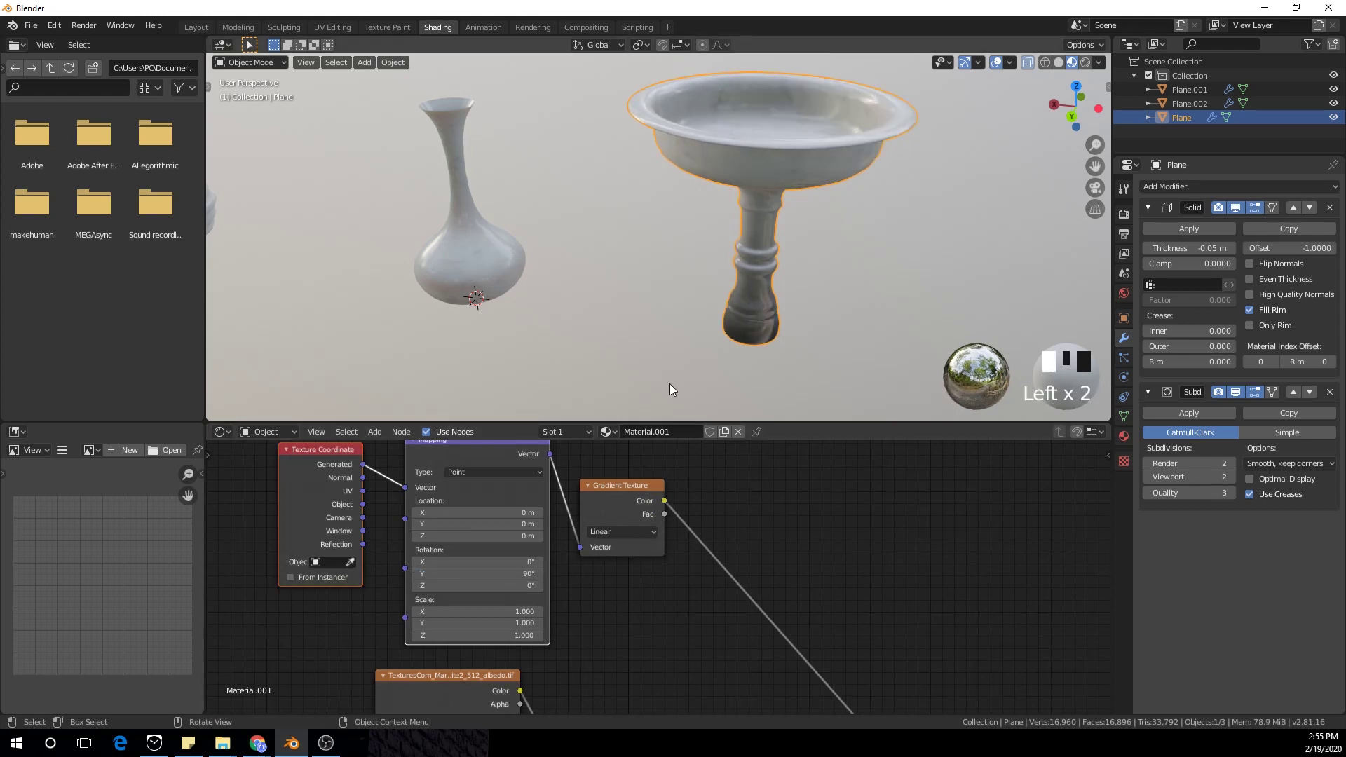
Step: Insert a ColorRamp node between the Gradient Texture and the Mix Shader
middle_click_drag(671, 384, 655, 284)
scroll(620, 574, "down", 1)
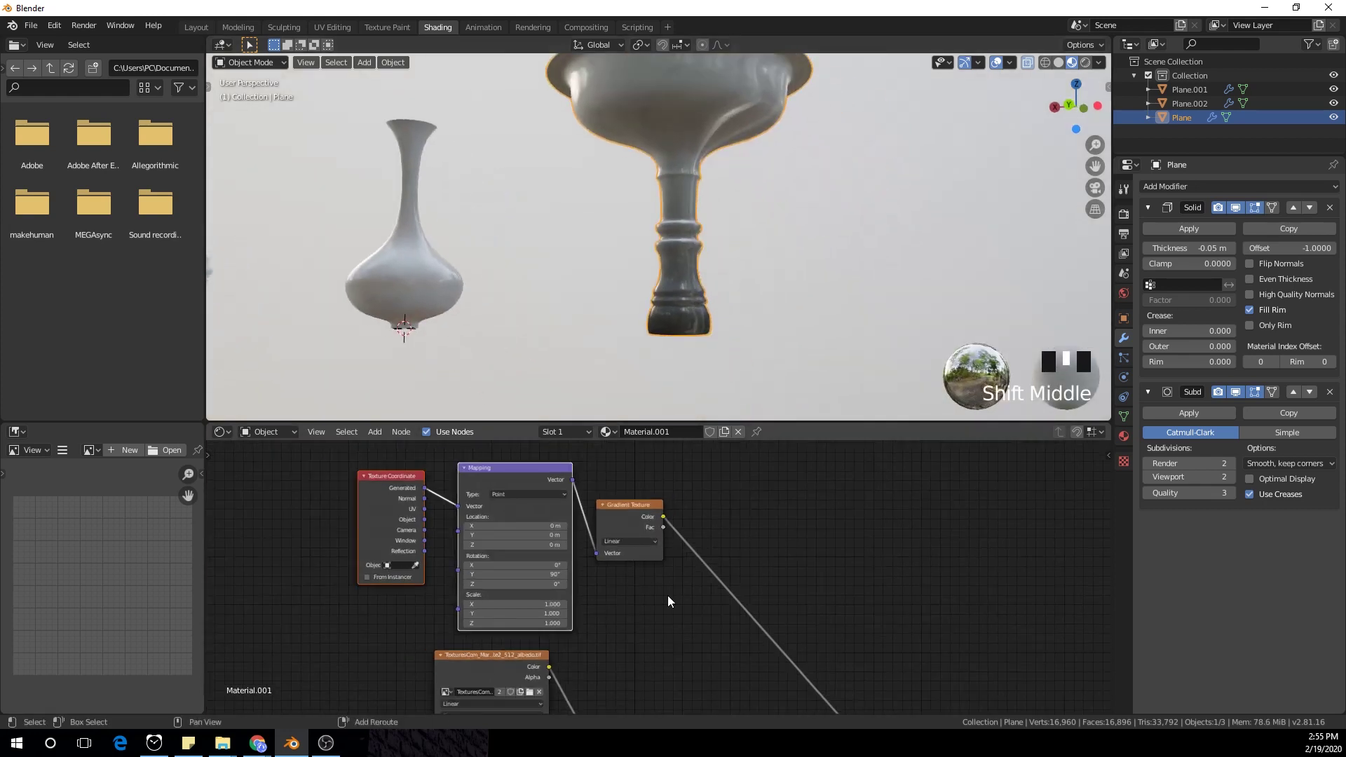
key("shift+a")
left_click(659, 565)
type("colo")
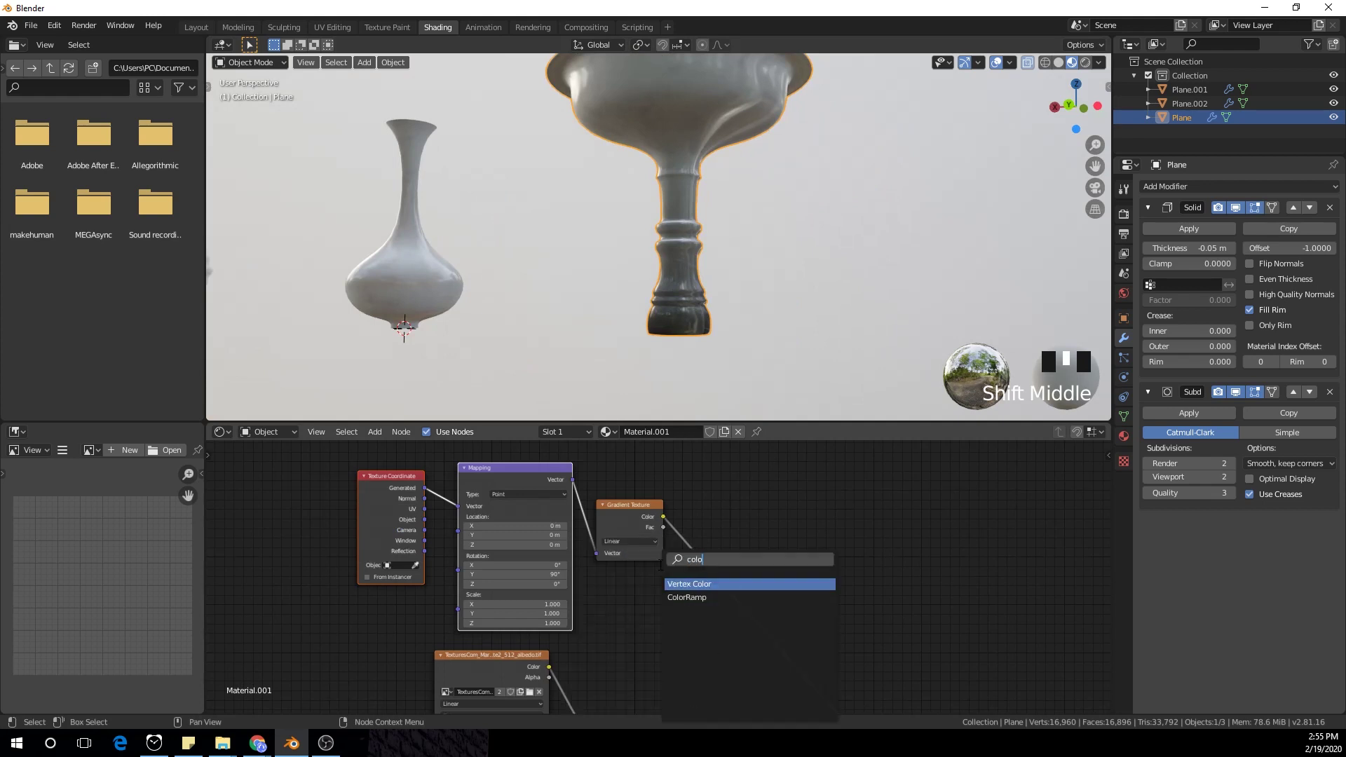
key("Down")
key("Return")
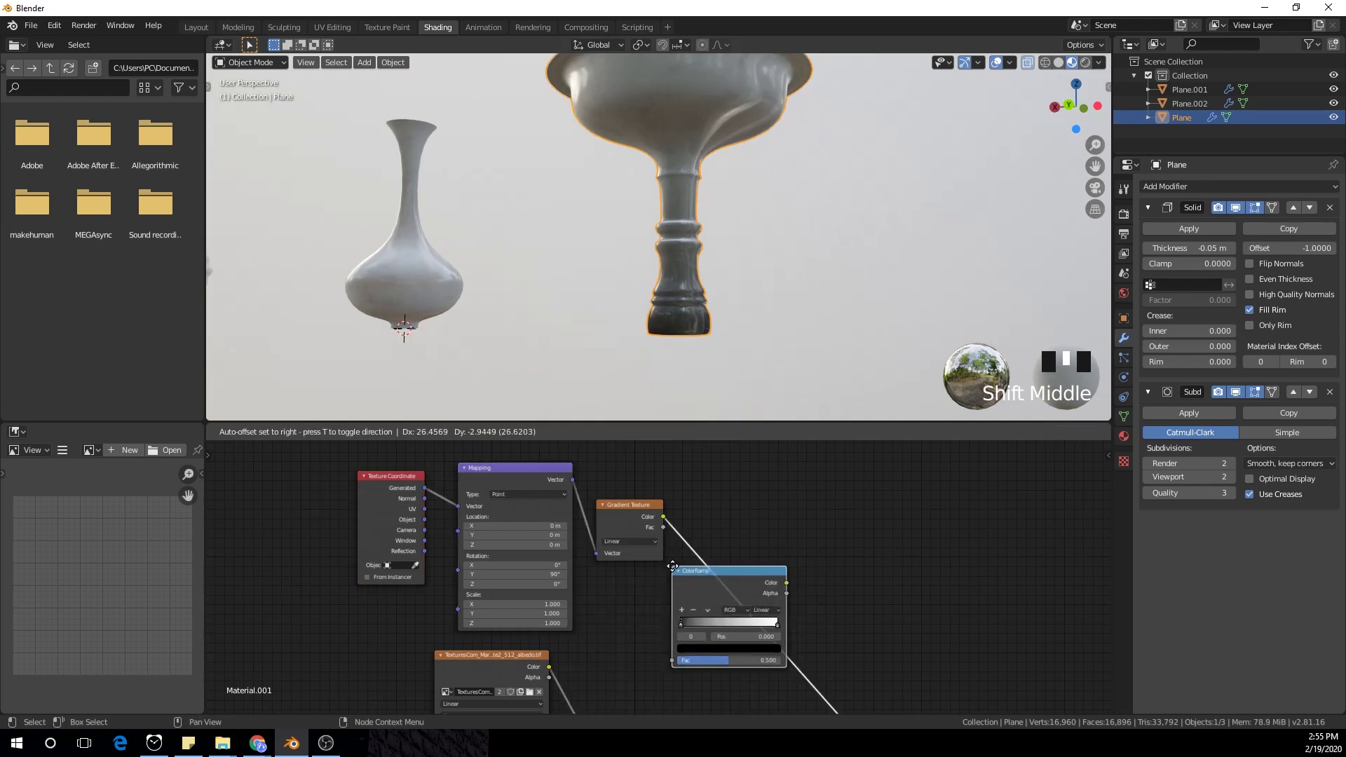
left_click(714, 585)
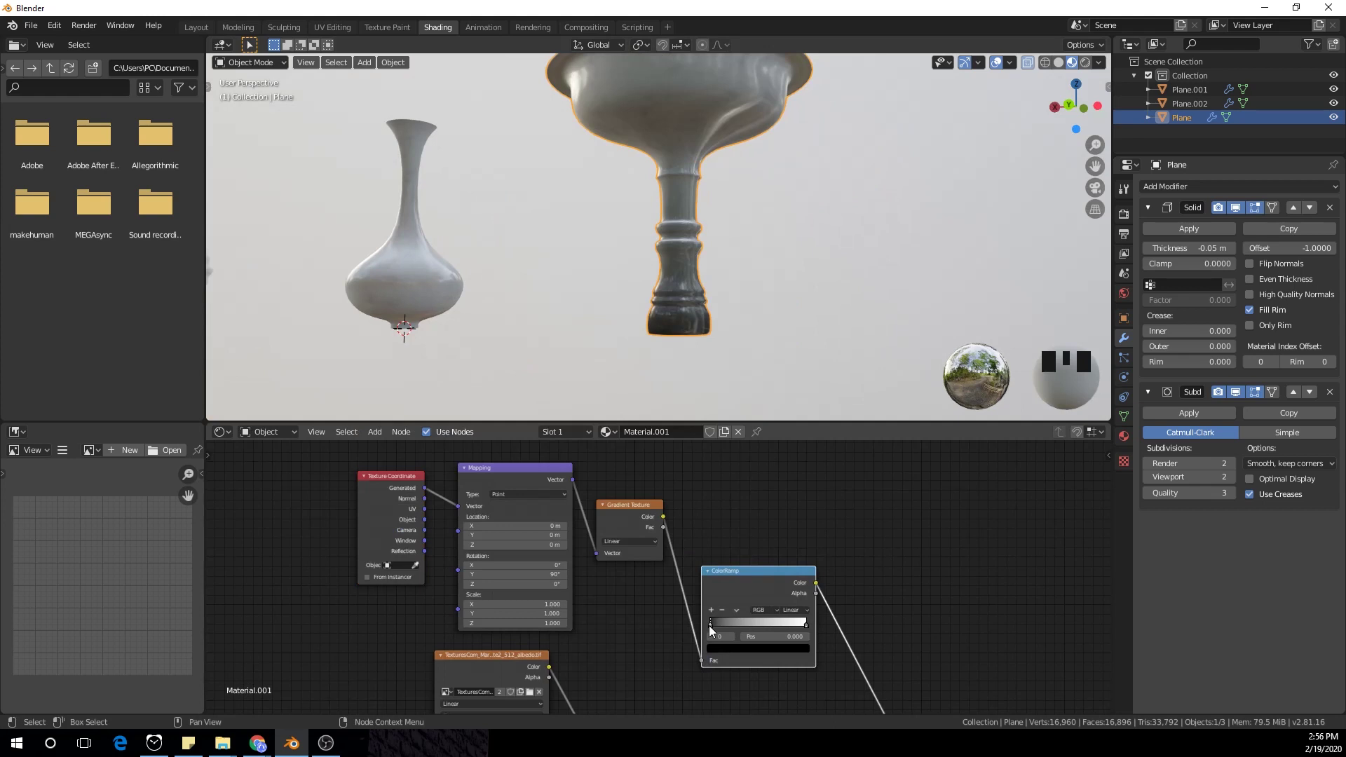
Step: Sharpen the marble transition by moving the ColorRamp's black stop inward and its white stop to about 0.44
mouse_move(709, 626)
left_mouse_down()
mouse_move(789, 625)
mouse_move(755, 626)
left_mouse_up()
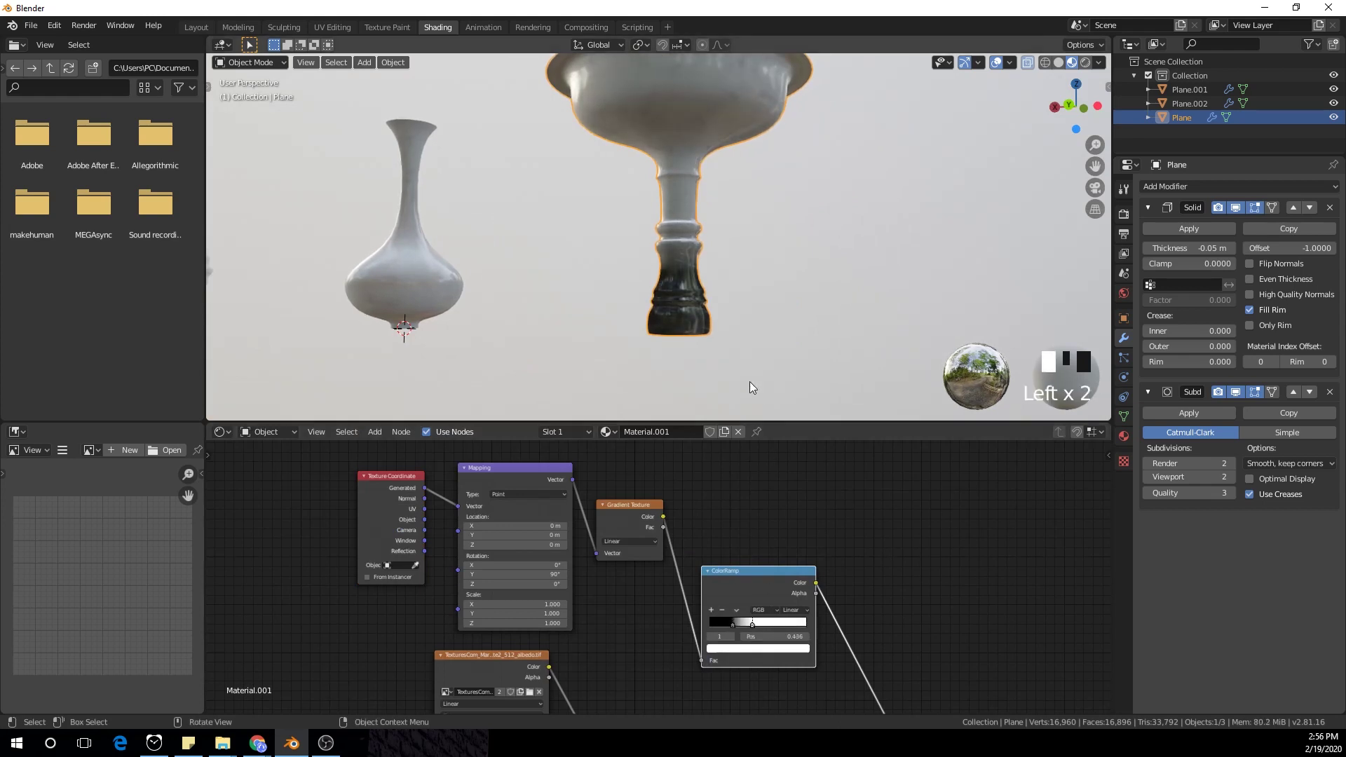
middle_click_drag(750, 381, 690, 352)
scroll(697, 318, "down", 3)
scroll(644, 278, "down", 1)
Step: Move the ribbed vase and the pedestal bowl in close on either side of the bottle vase, slightly behind it
key("KP_7")
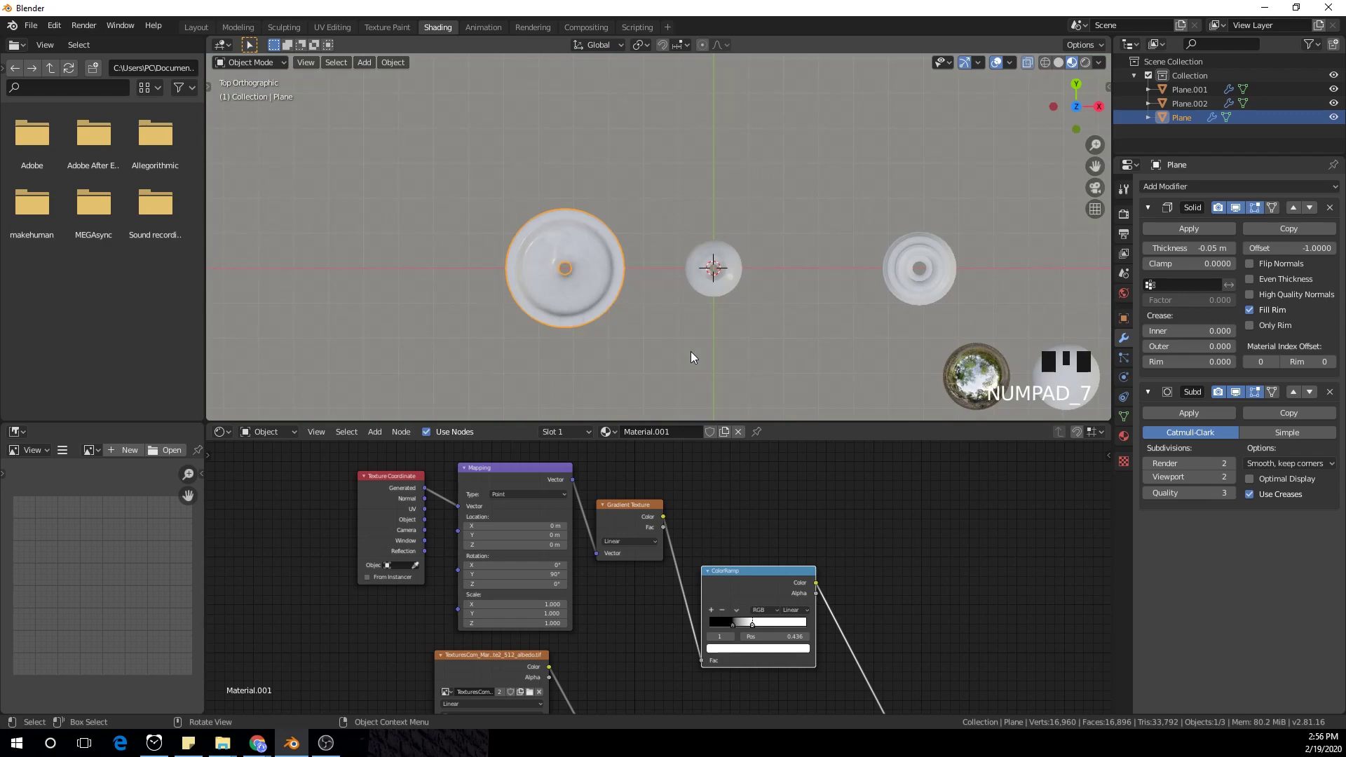
scroll(694, 353, "down", 2)
left_click(834, 251)
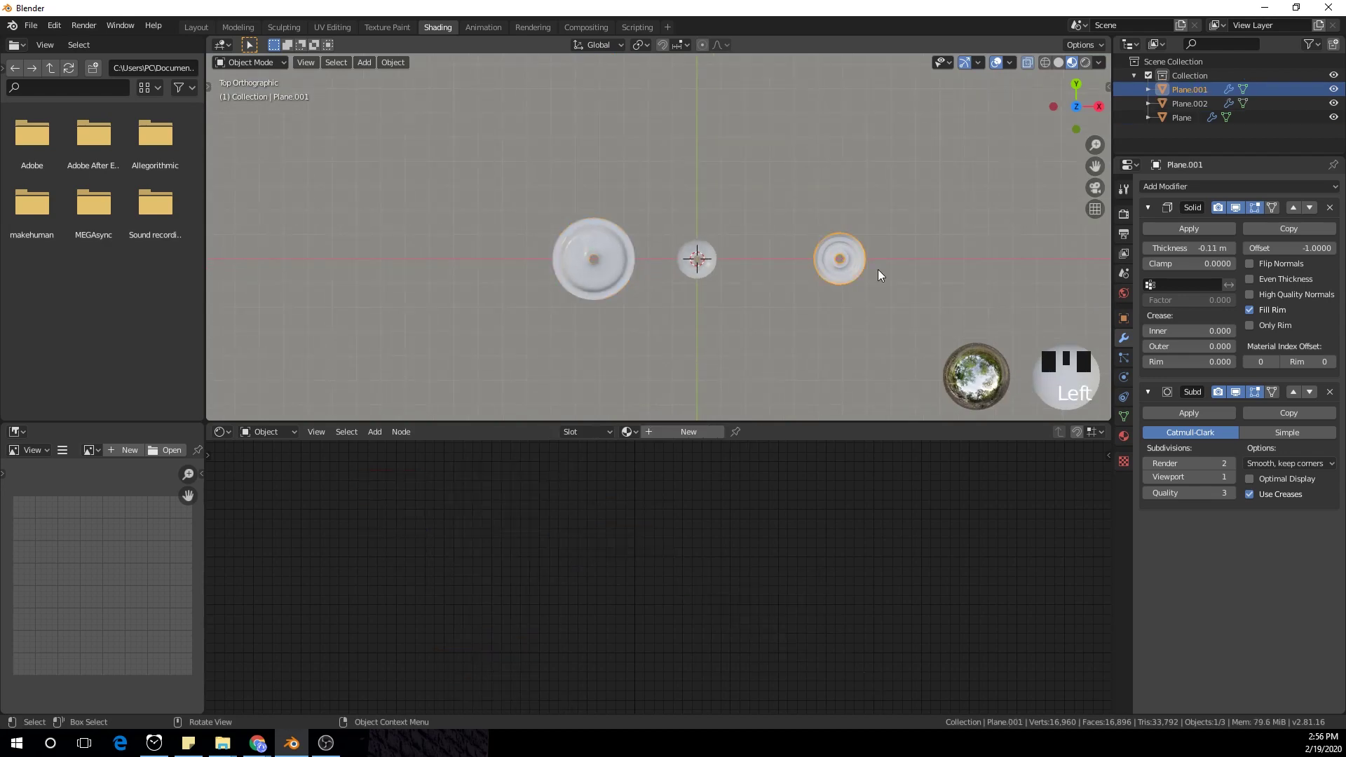
key("g")
left_click(768, 225)
left_click(631, 254)
key("g")
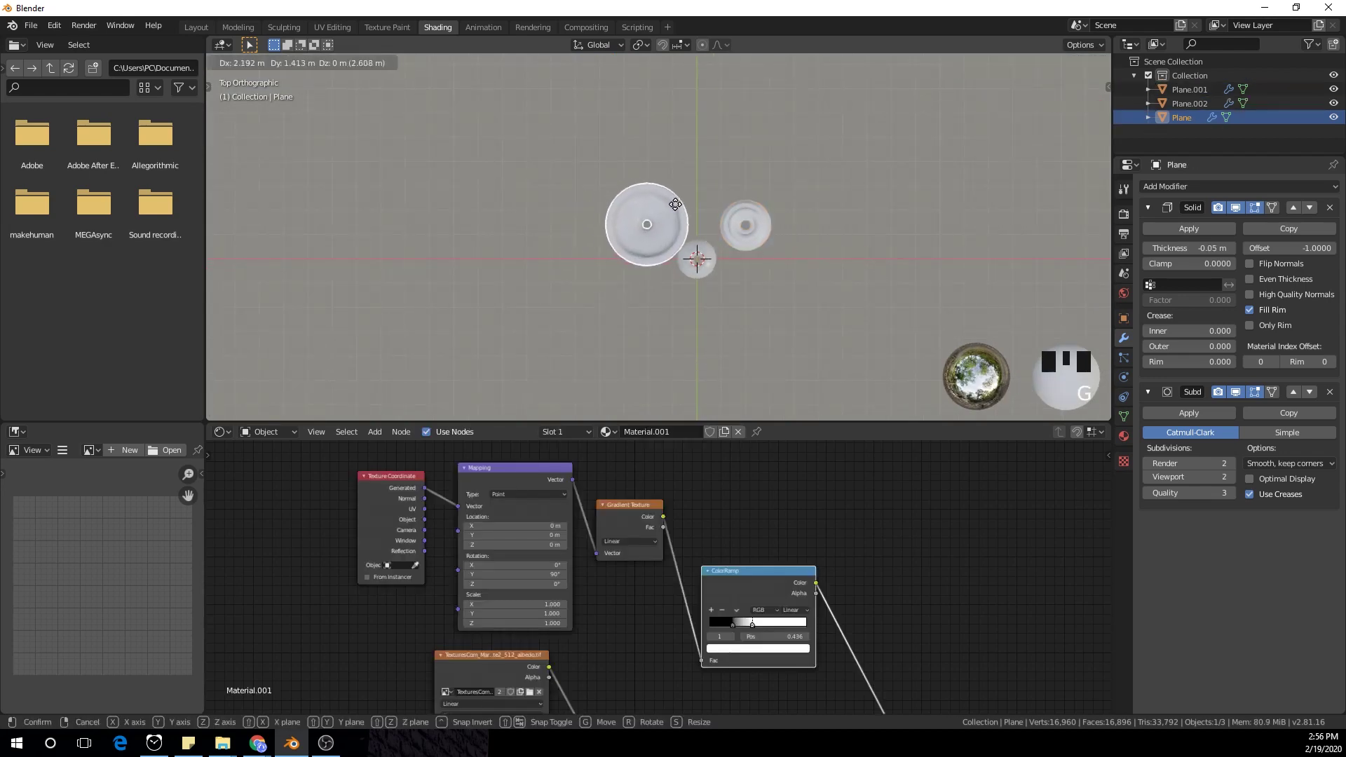
left_click(678, 200)
Step: Add a plane under the vessels and scale it up by a factor of 10
middle_click_drag(677, 201, 775, 221)
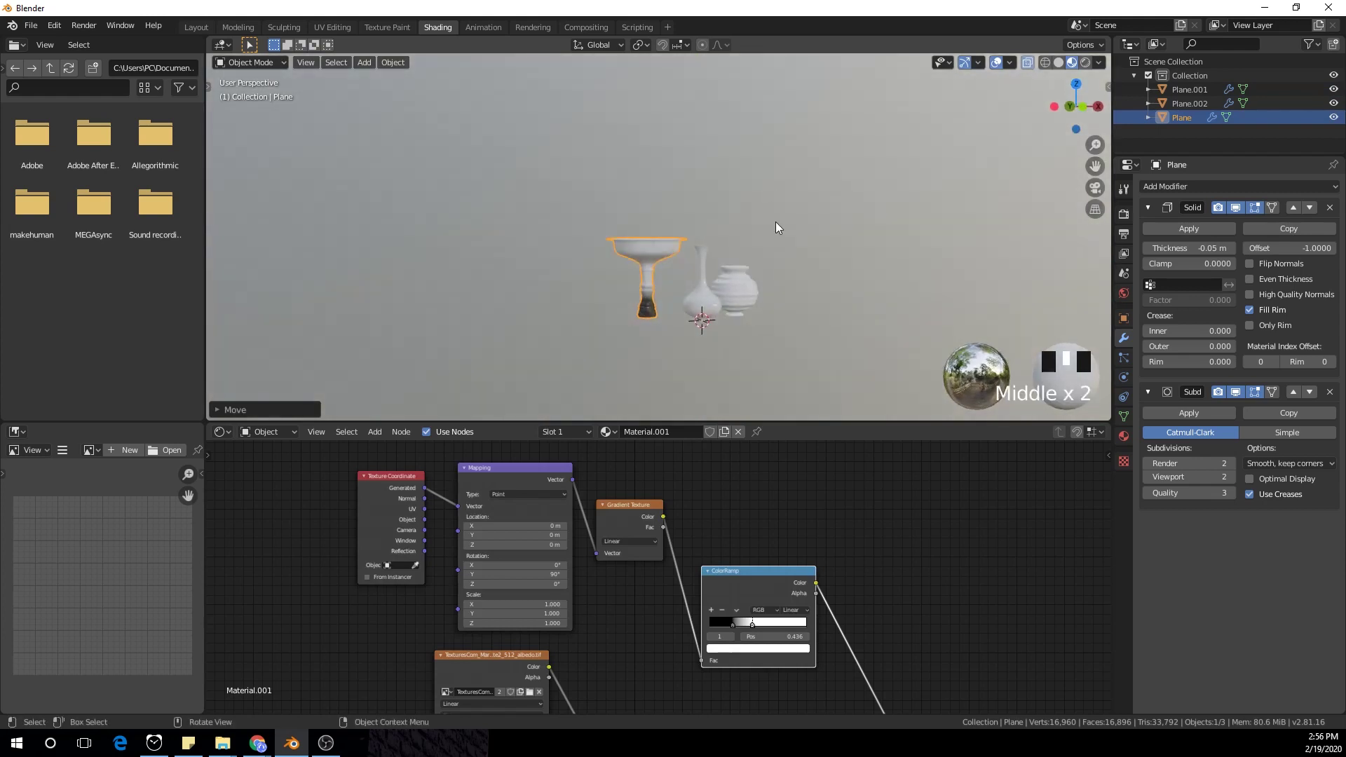
key("shift+a")
mouse_move(775, 221)
left_click(834, 221)
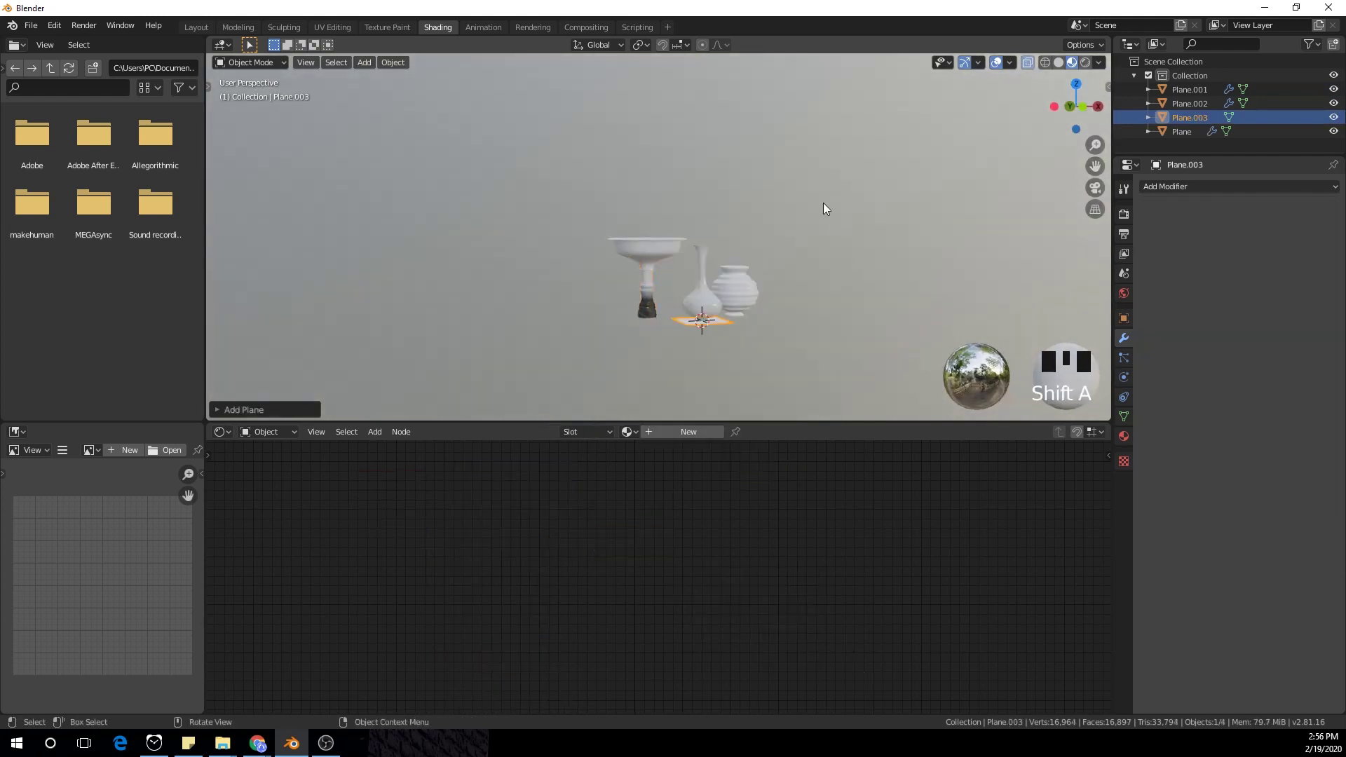
type("s")
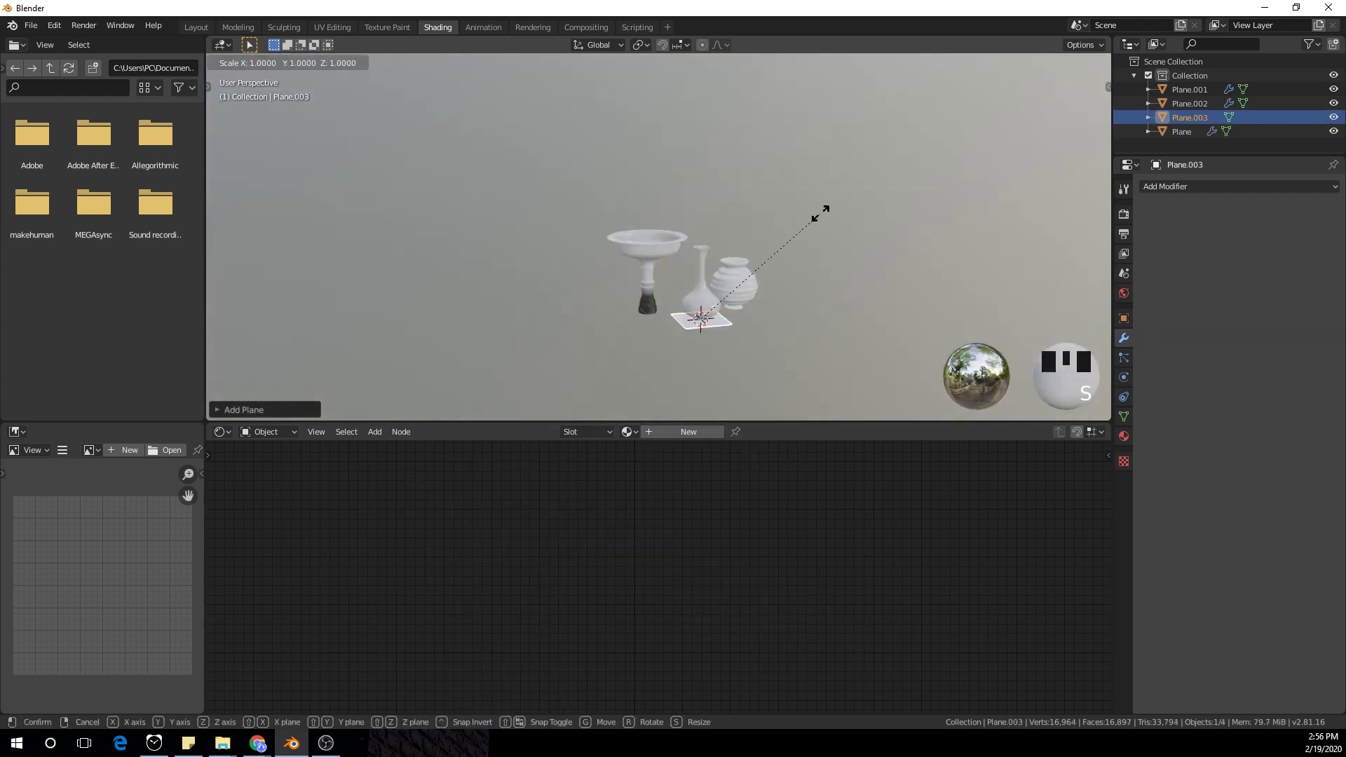
type("10")
key("Return")
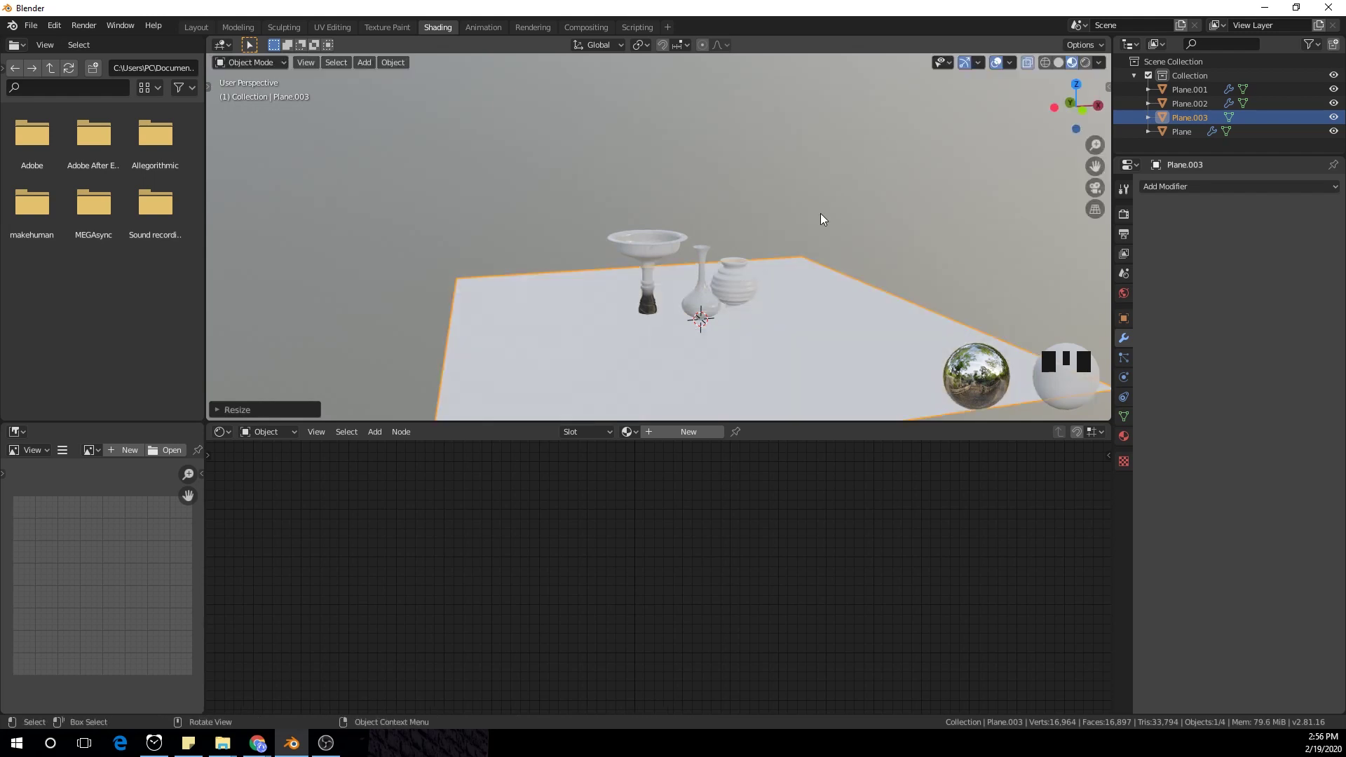
key("shift+d")
left_click(888, 198)
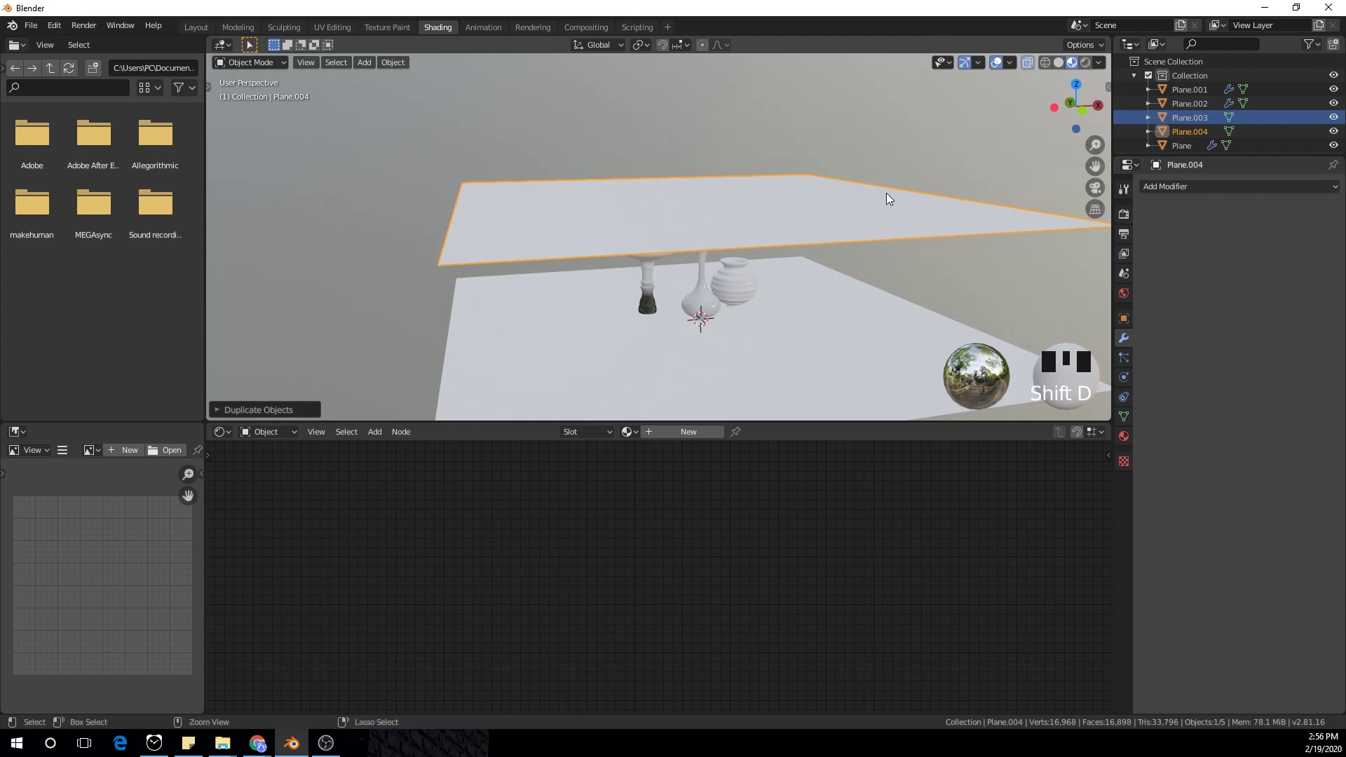
key("ctrl+z")
Step: Rotate the large plane 90° about X and move it along Y behind the vessels as a backdrop
type("rx")
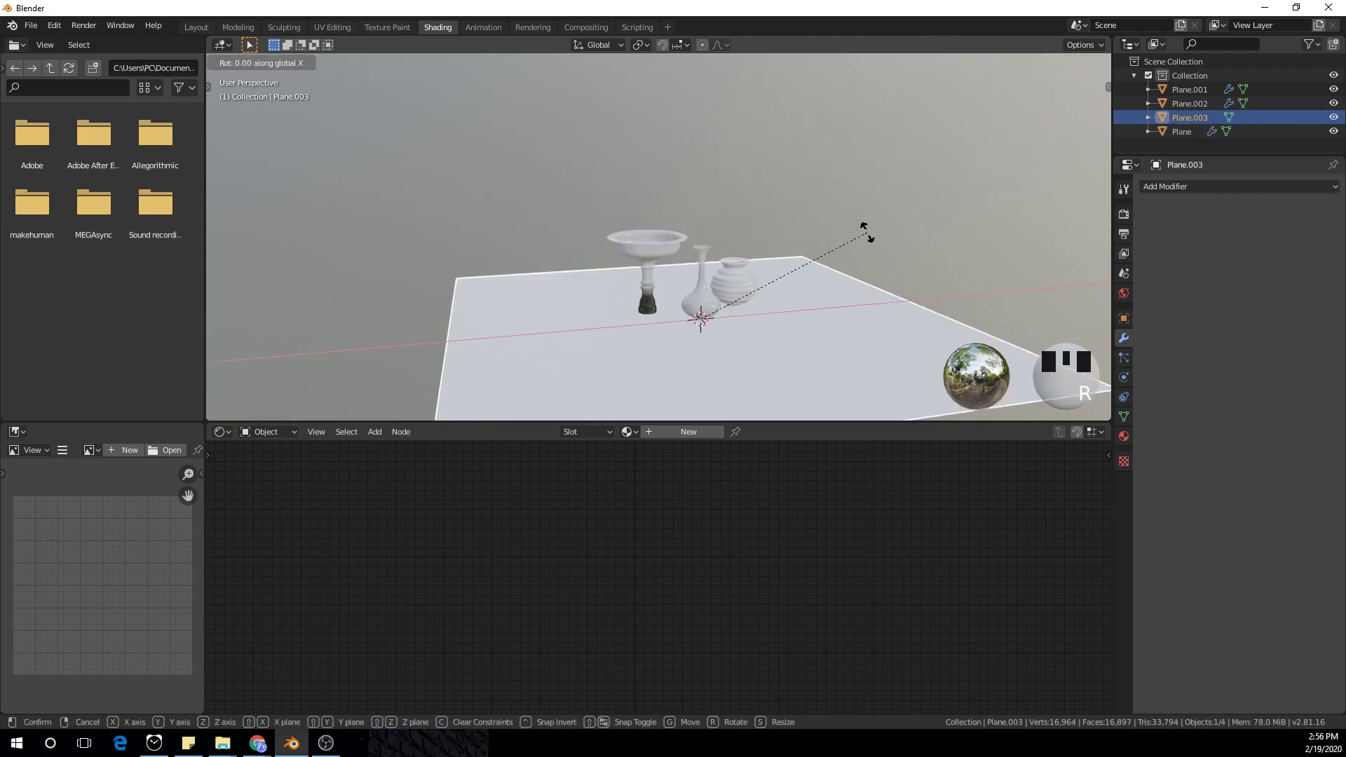
type("90")
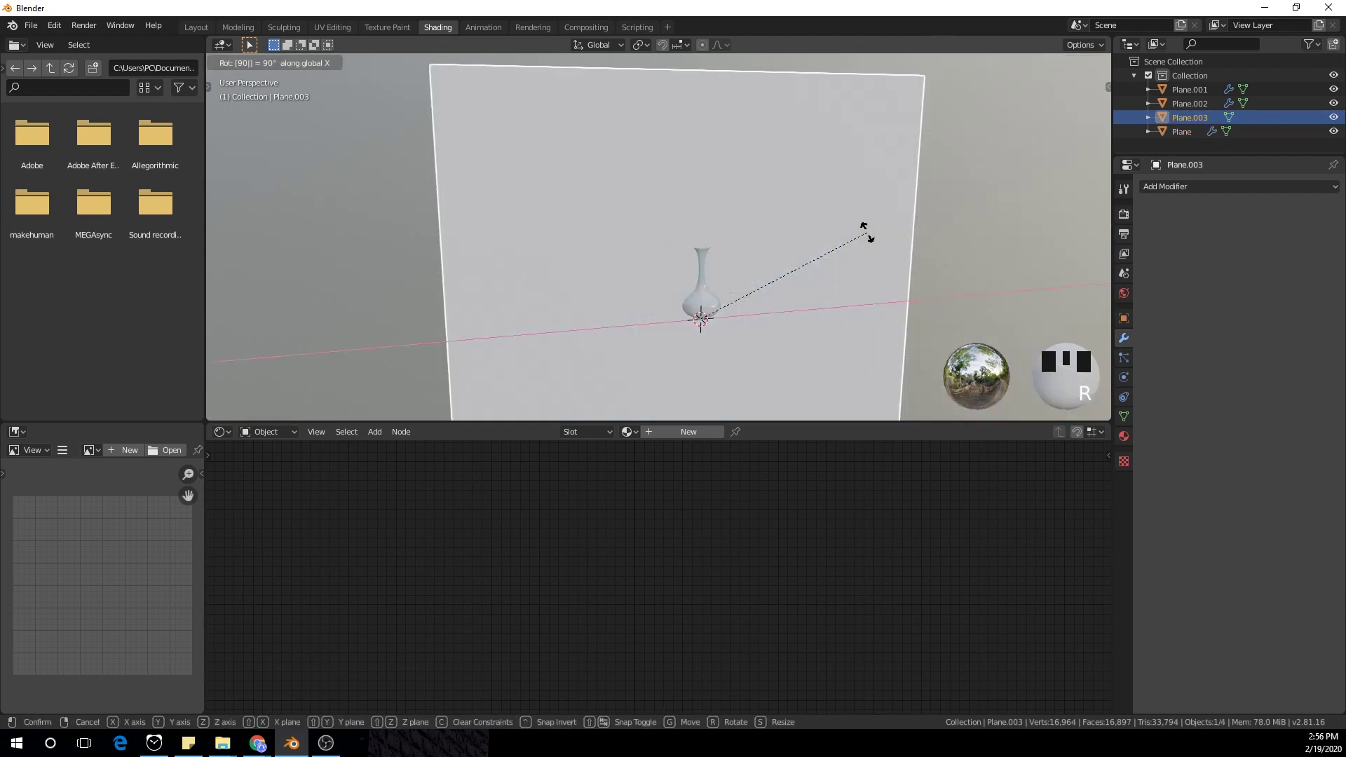
key("Return")
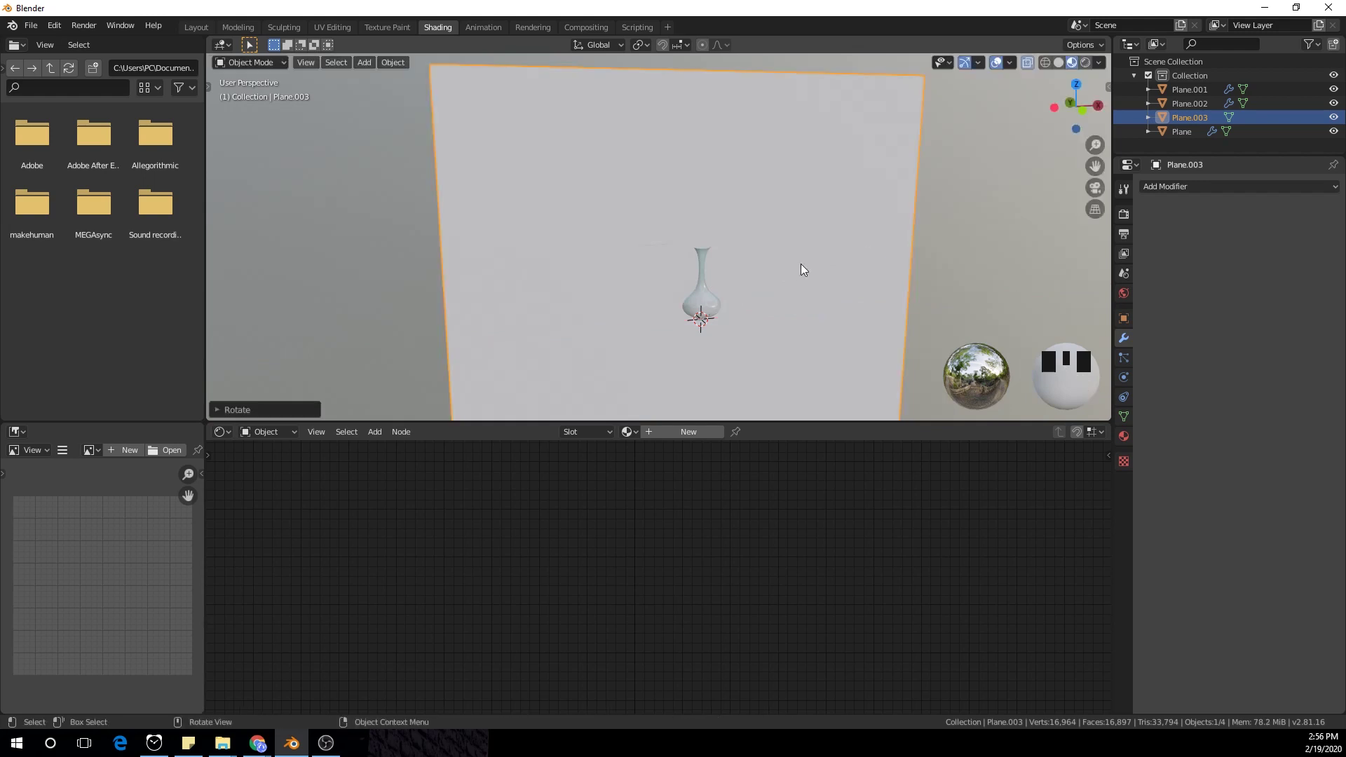
middle_click_drag(803, 271, 936, 292)
key("g")
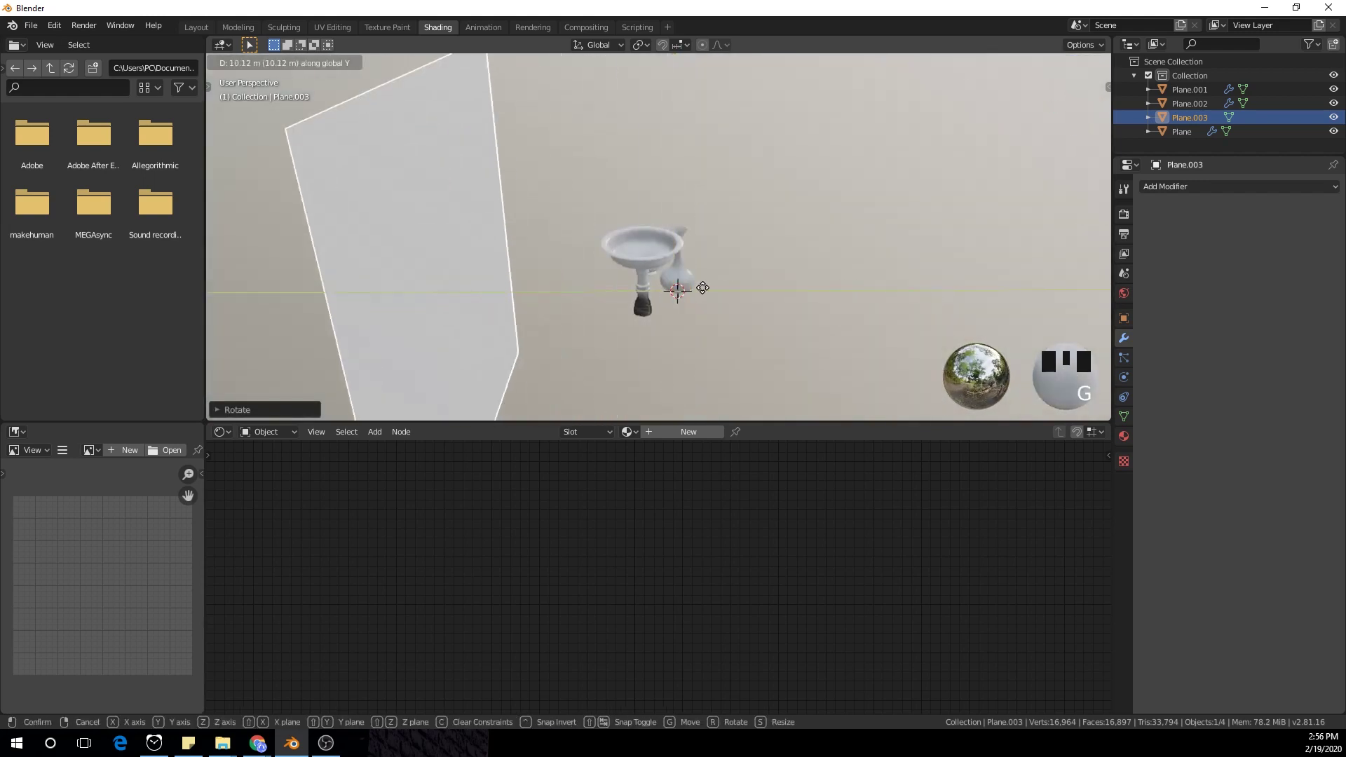
left_click(769, 293)
Step: Duplicate the backdrop plane in place and rotate the copy 90° about X so it lies horizontal
middle_click_drag(769, 294, 780, 266)
scroll(738, 241, "down", 3)
key("shift+d")
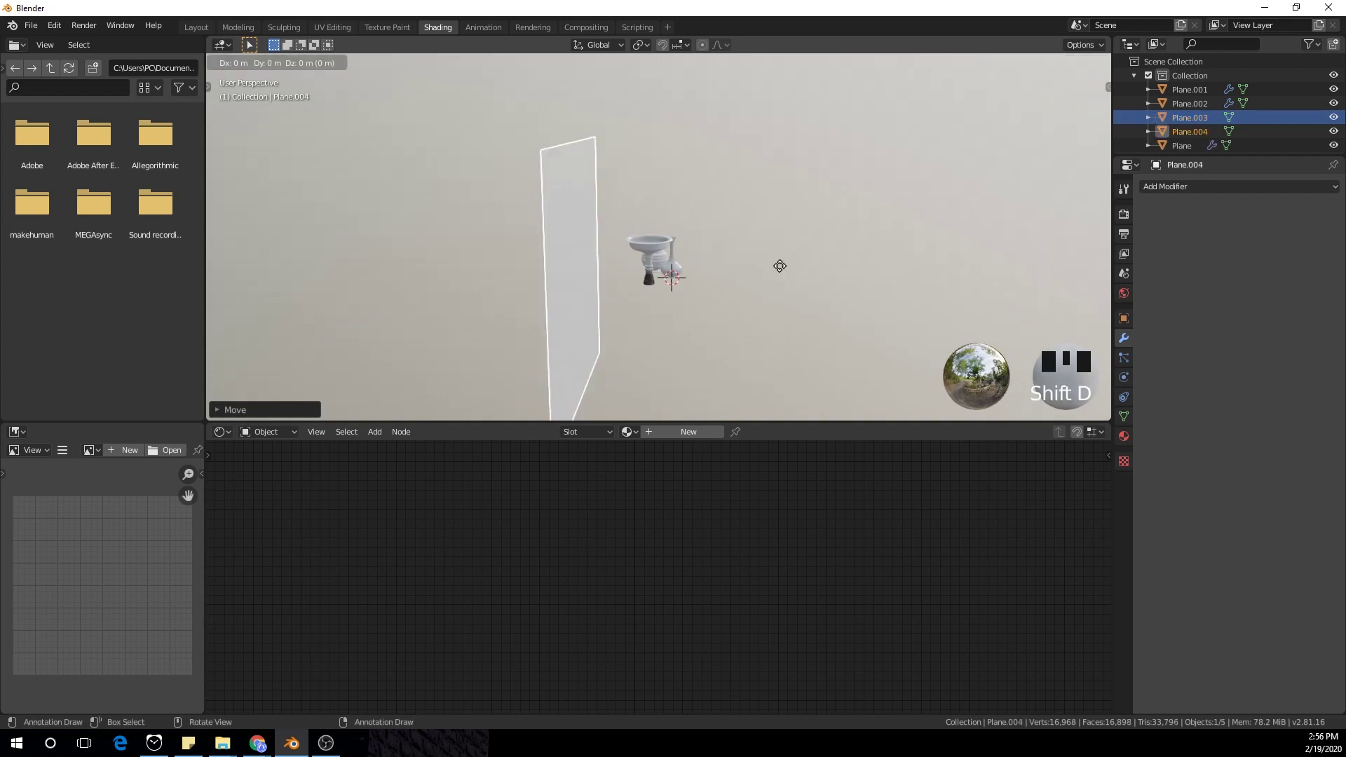
right_click(780, 266)
key("r")
key("x")
key("9")
key("0")
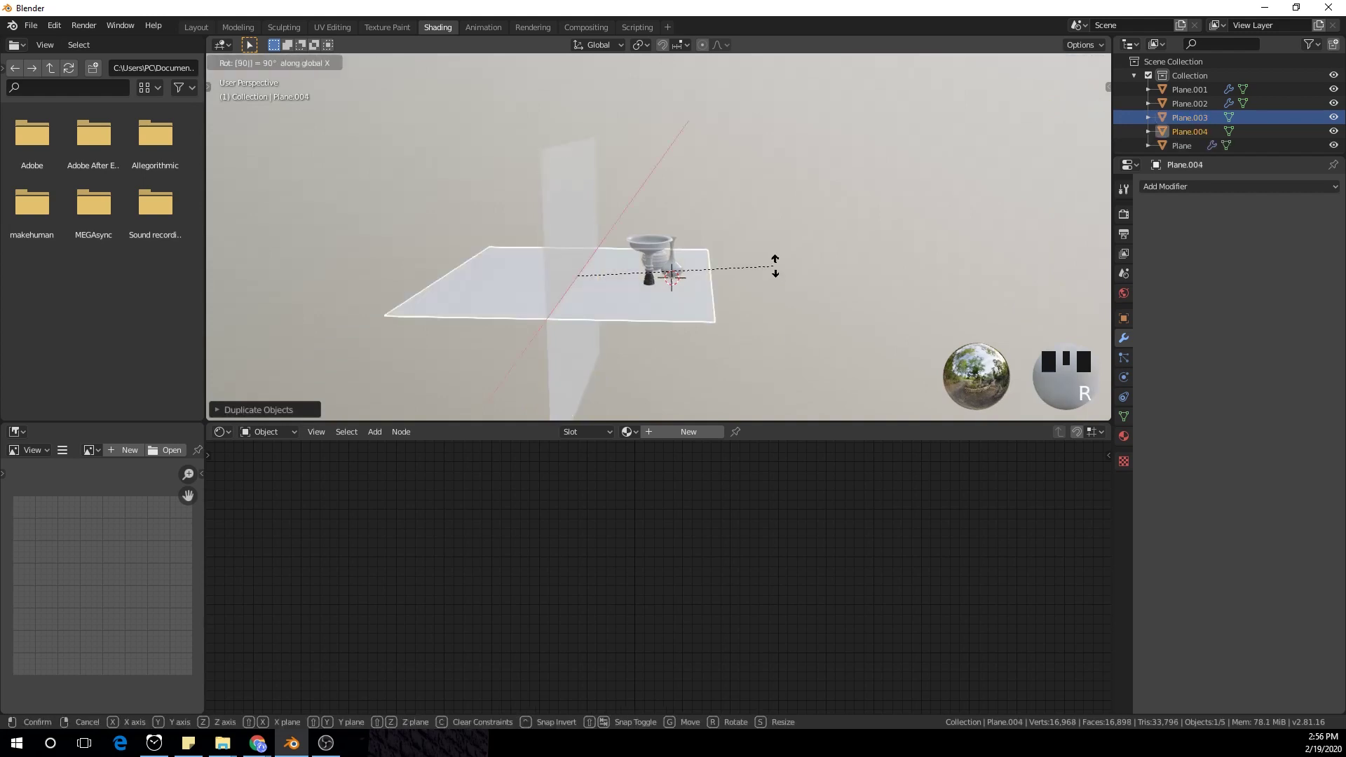
key("Return")
Step: Move the horizontal plane along Y so it forms the floor beneath the vessels, in front of the backdrop
scroll(776, 272, "up", 3)
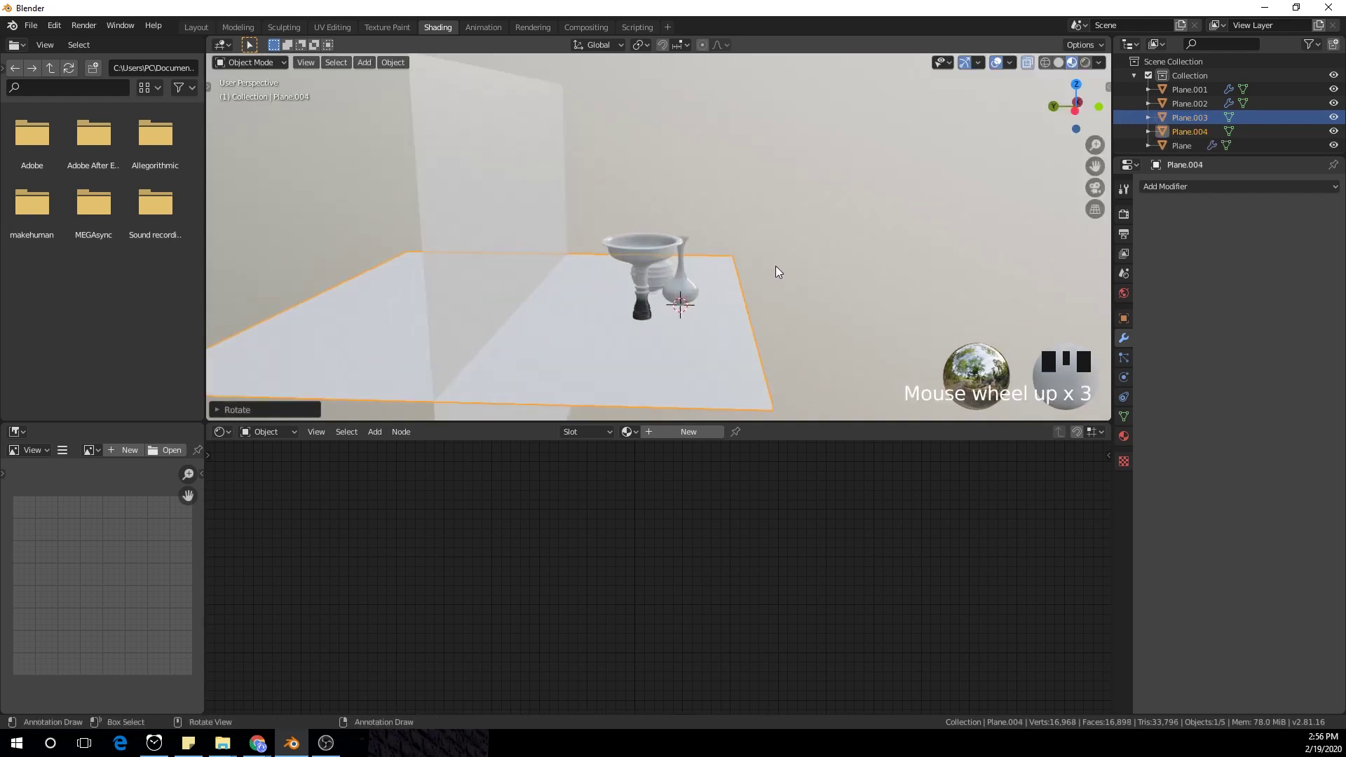
key("g")
key("y")
left_click(916, 282)
Step: Add a camera and align it to the front view of the vessels
middle_click_drag(916, 282, 752, 288)
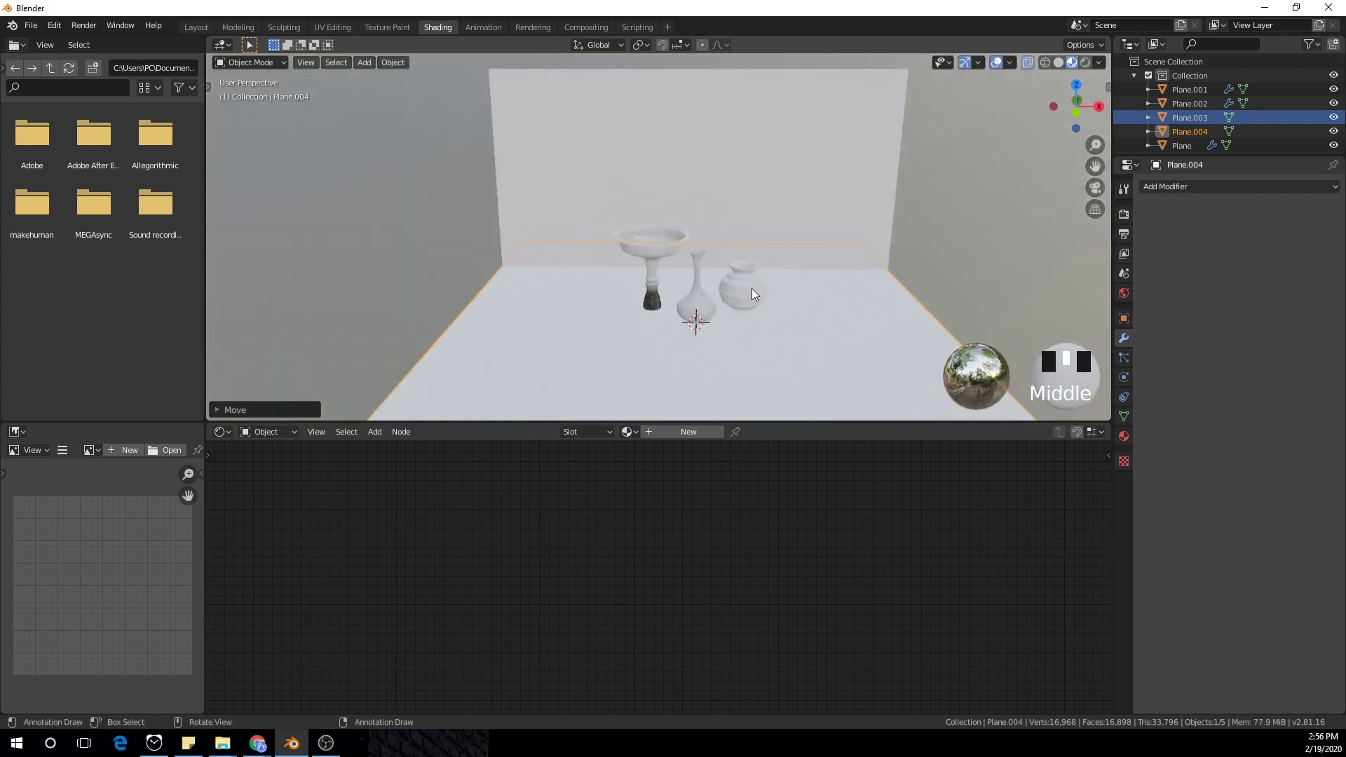
key("KP_1")
key("shift+a")
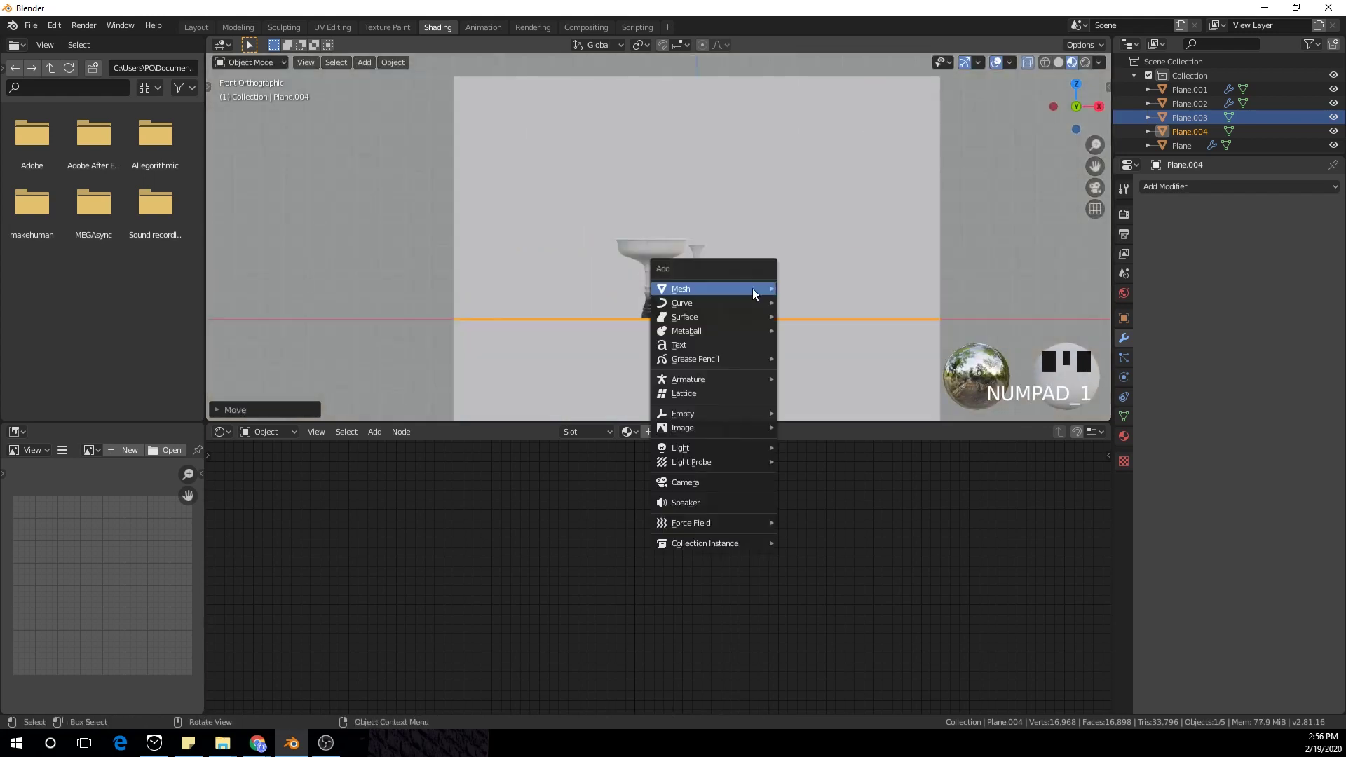
mouse_move(711, 424)
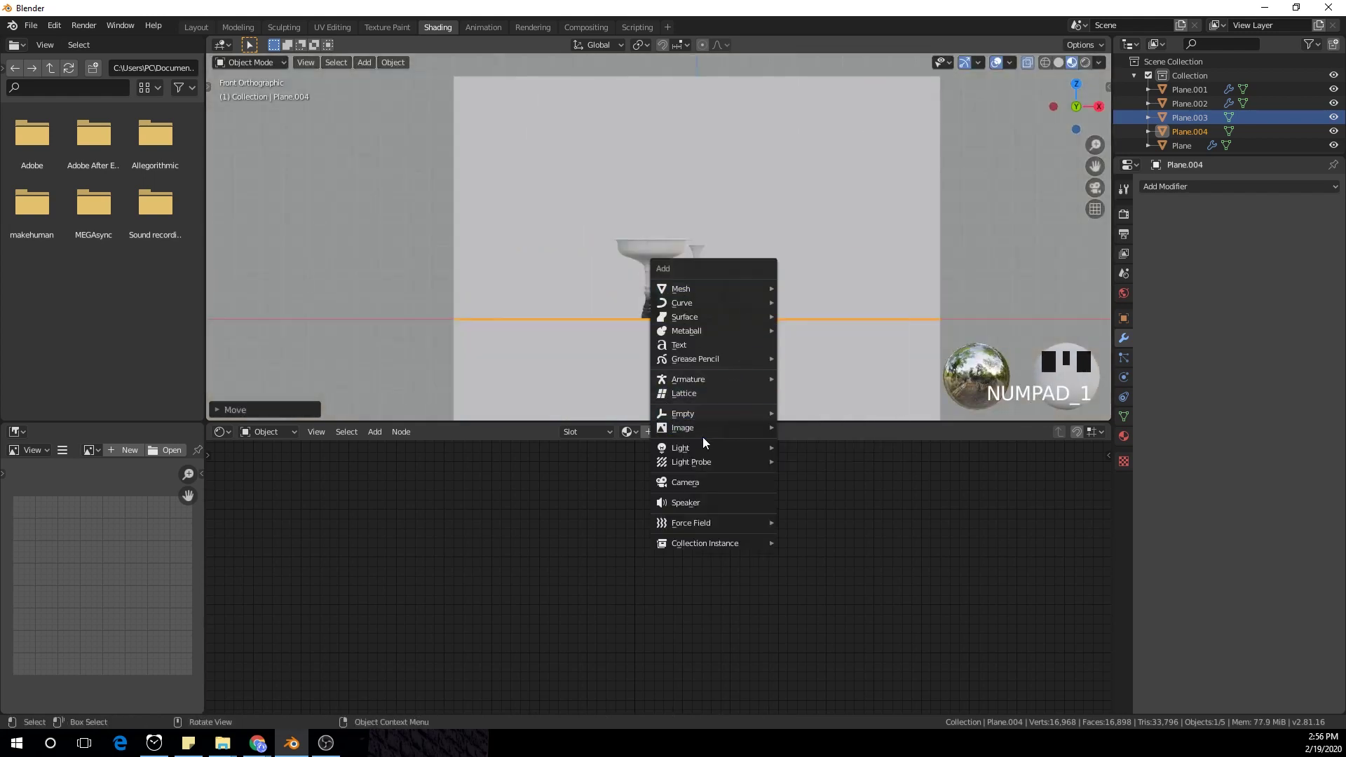
left_click(722, 483)
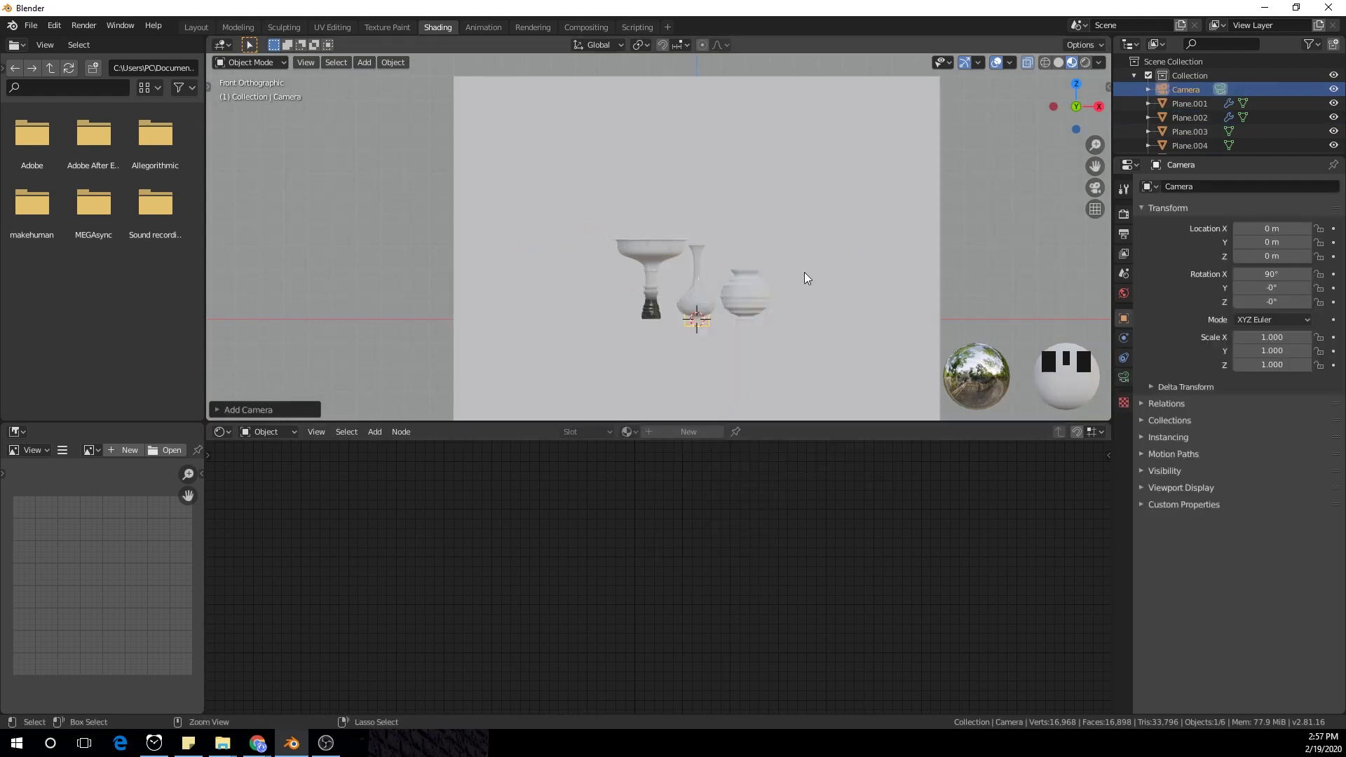
key("ctrl+alt+KP_0")
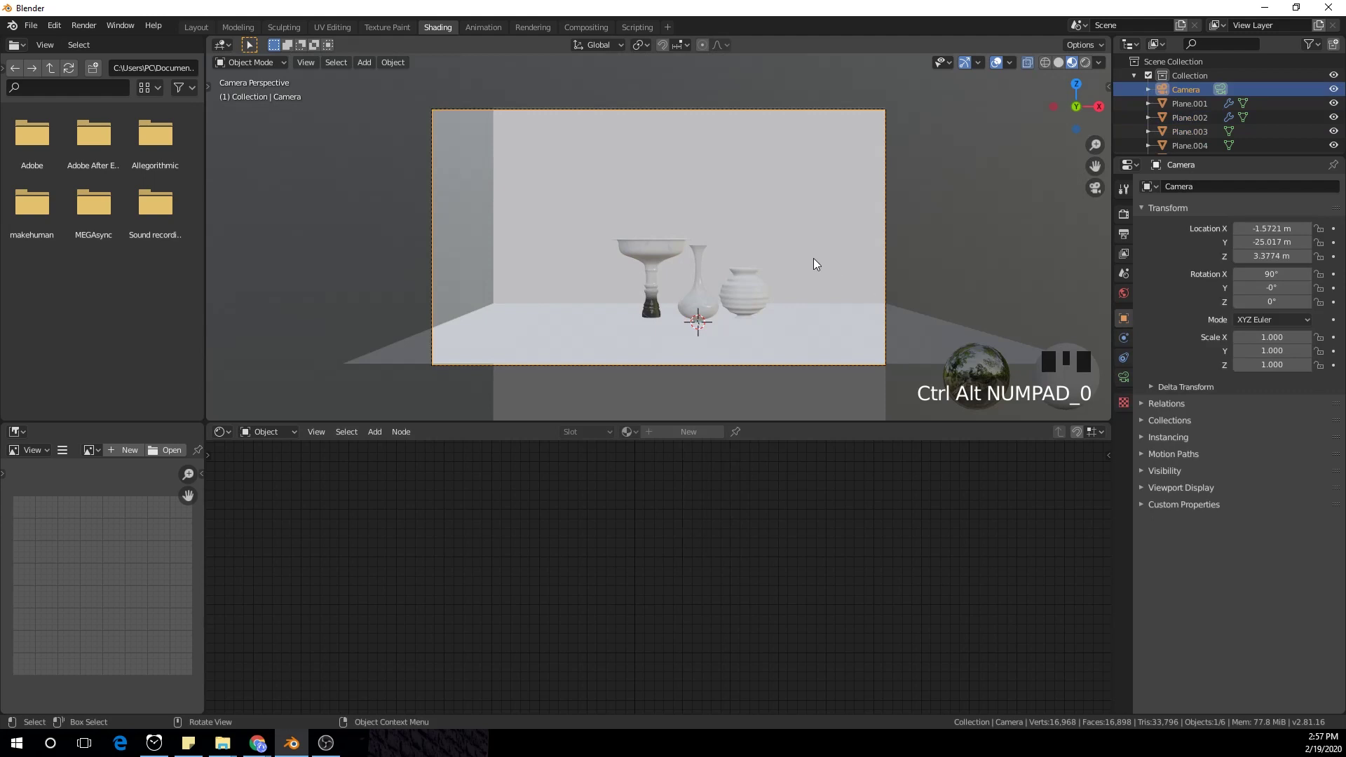
Step: Move the camera closer to about X -0.25 m, Y -15.07 m and Z 2.33 m, framing all three vessels
key("g")
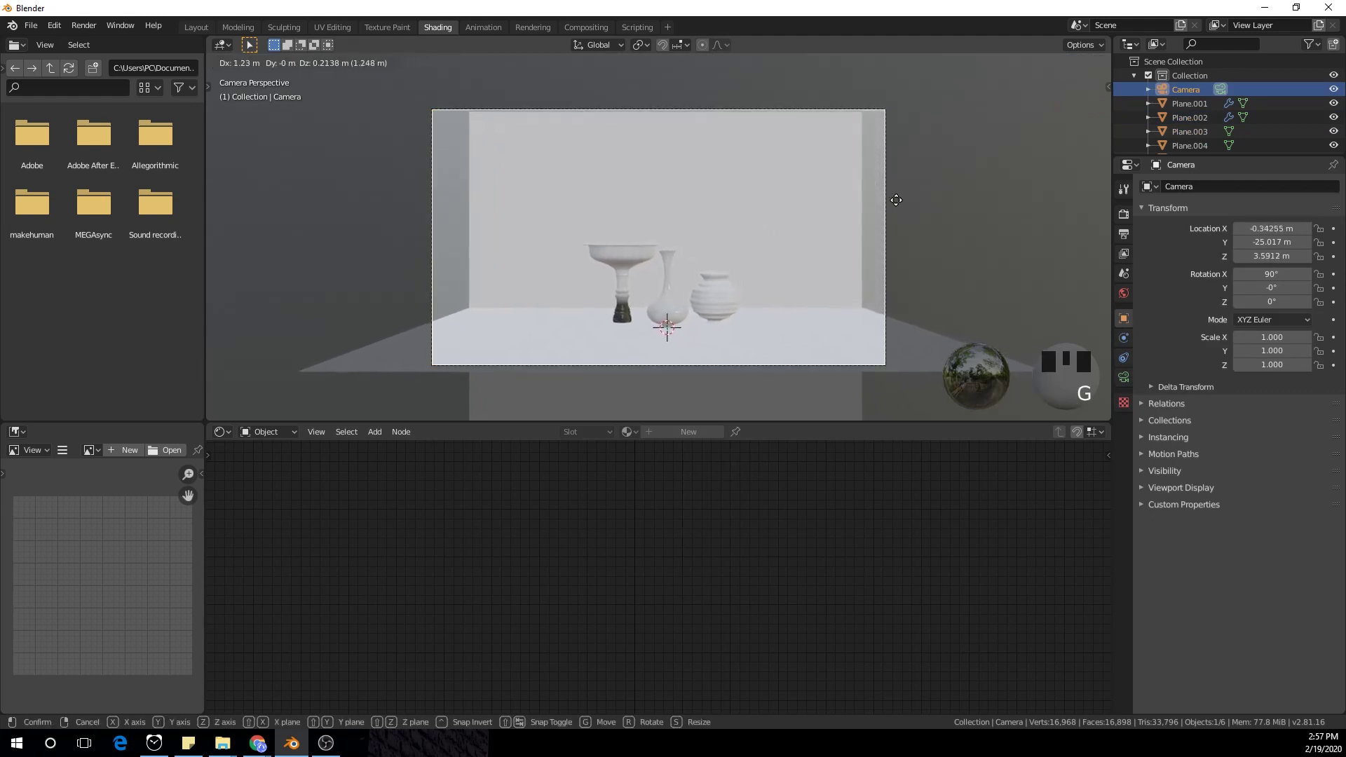
left_click(860, 250)
key("g")
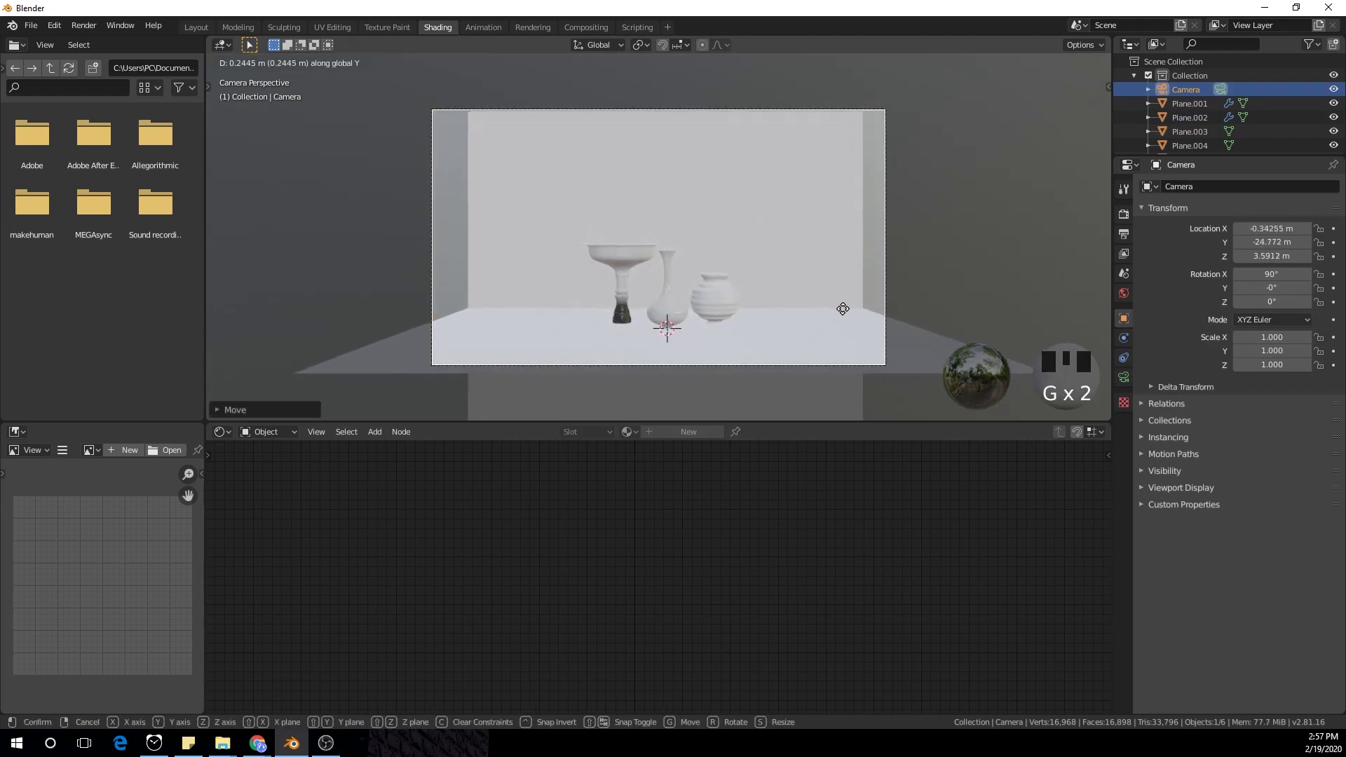
left_click(830, 339)
key("g")
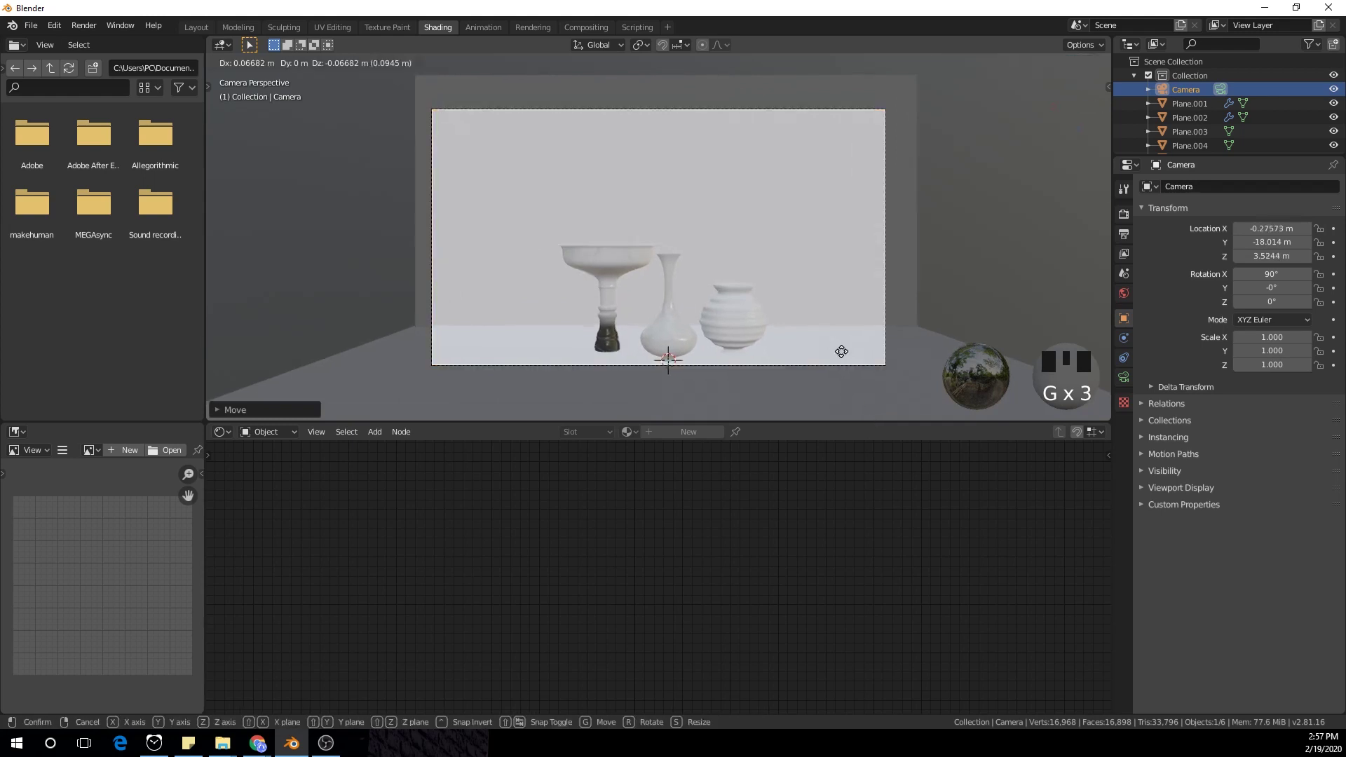
left_click(790, 376)
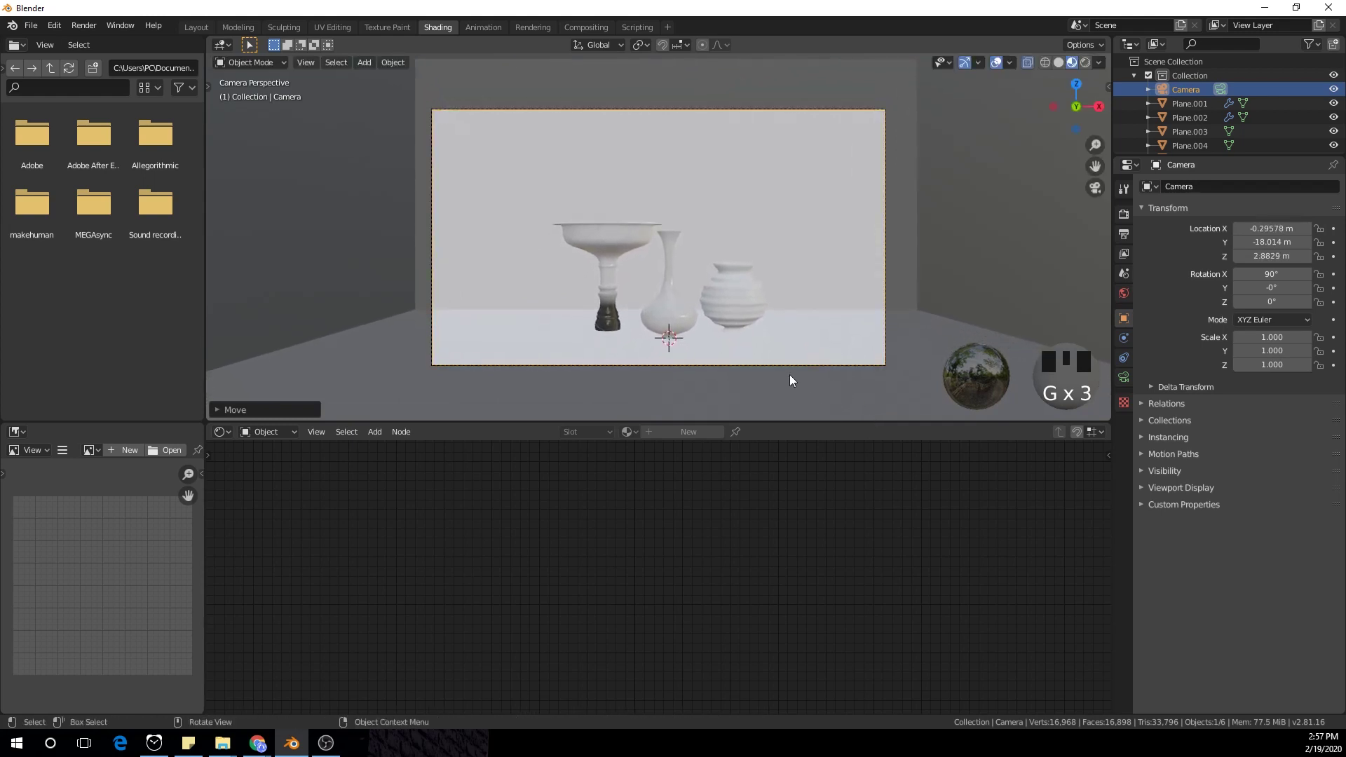
scroll(789, 380, "up", 2)
key("g")
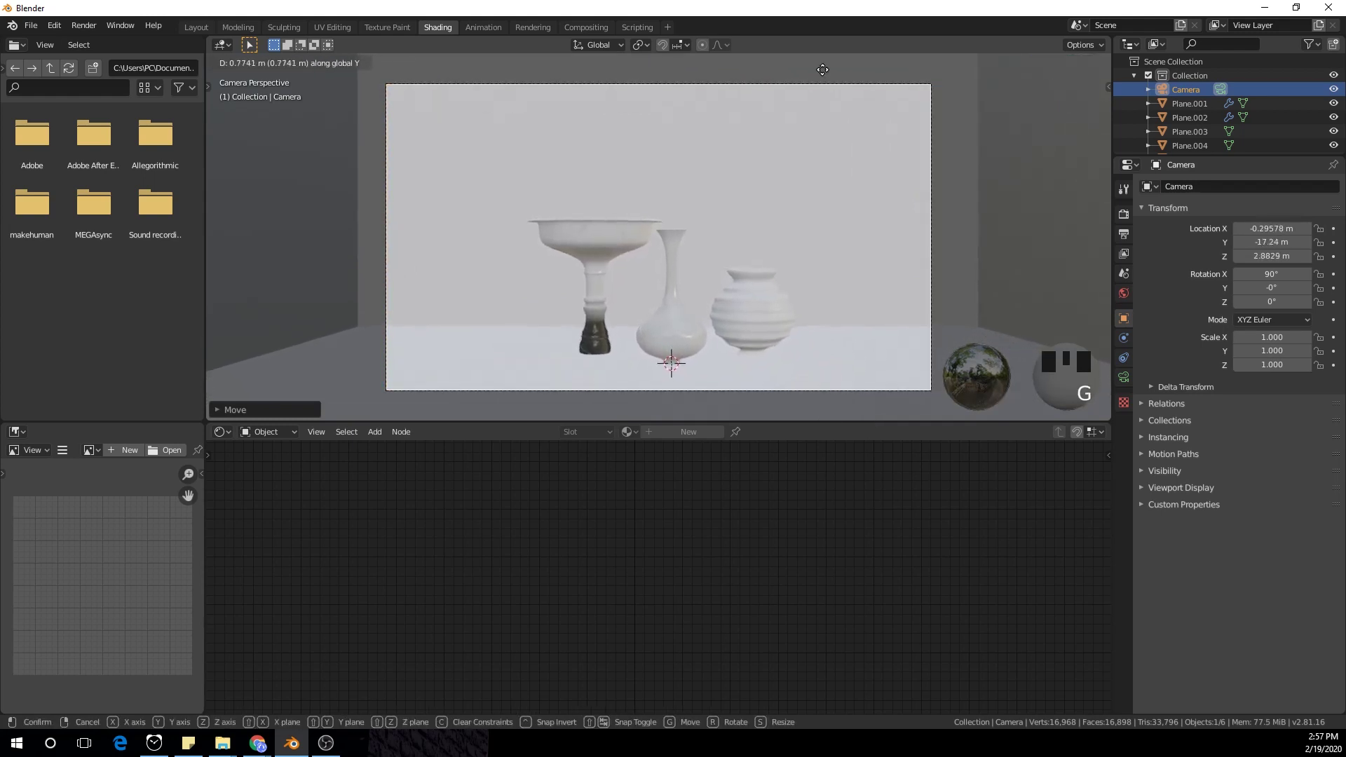
left_click(827, 145)
key("g")
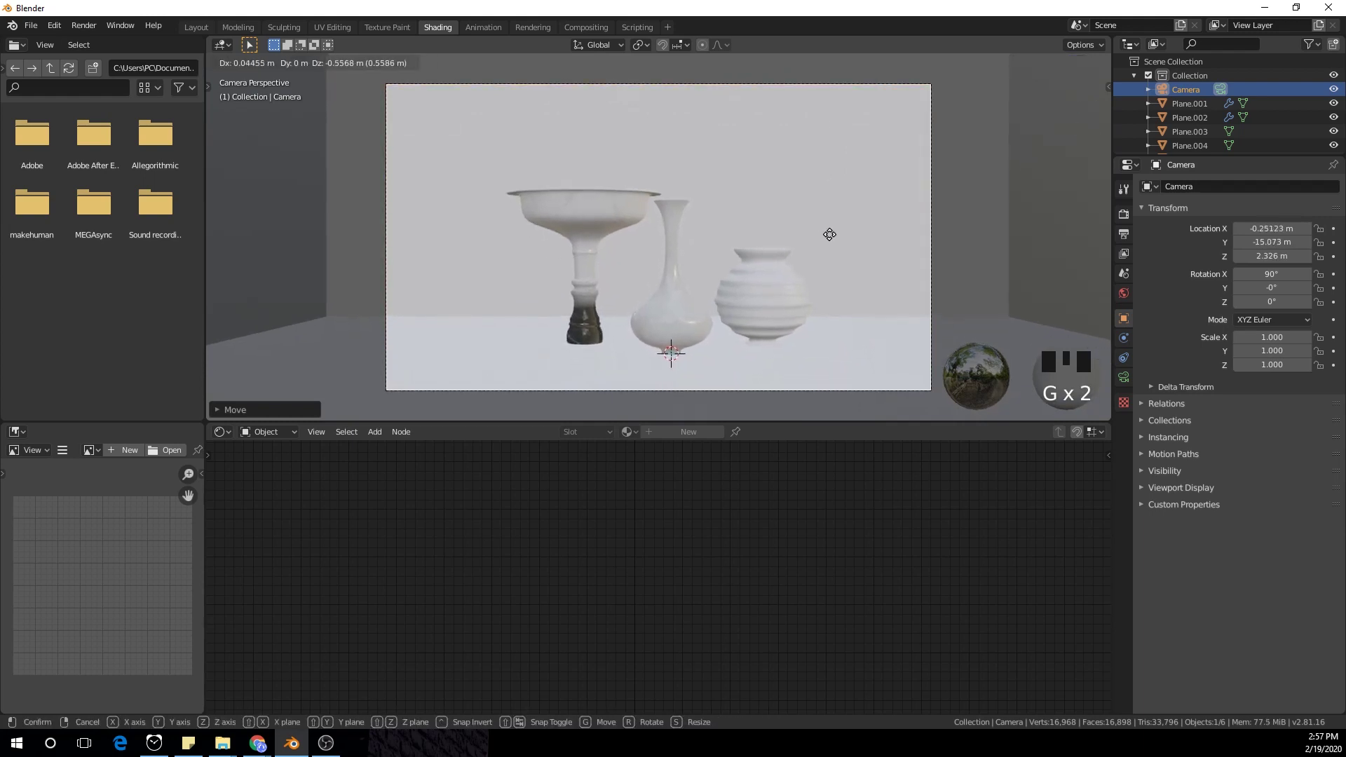
left_click(830, 234)
Step: Shift the pedestal bowl and the ribbed vase inward in the camera view so they slightly overlap the bottle vase
left_click(662, 266)
left_click(637, 253)
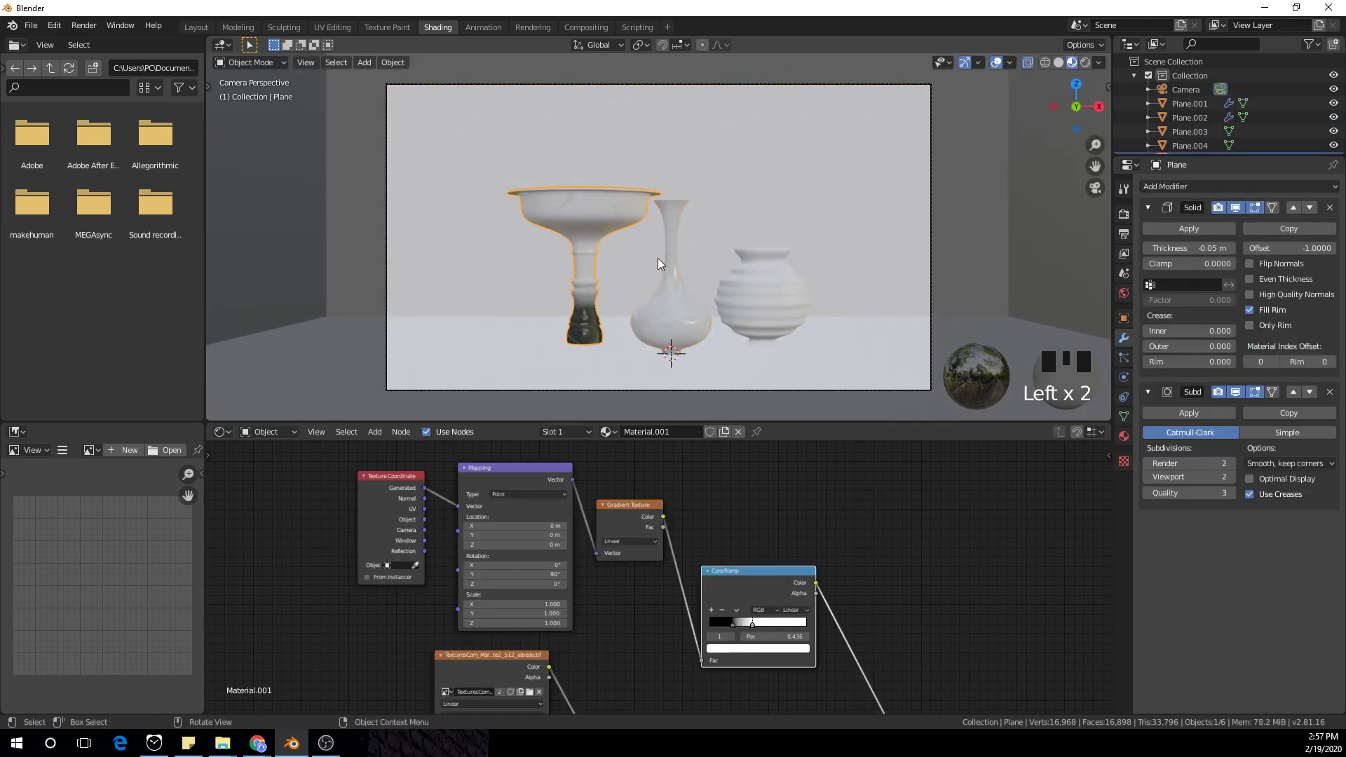
key("g")
left_click(760, 288)
left_click(808, 291)
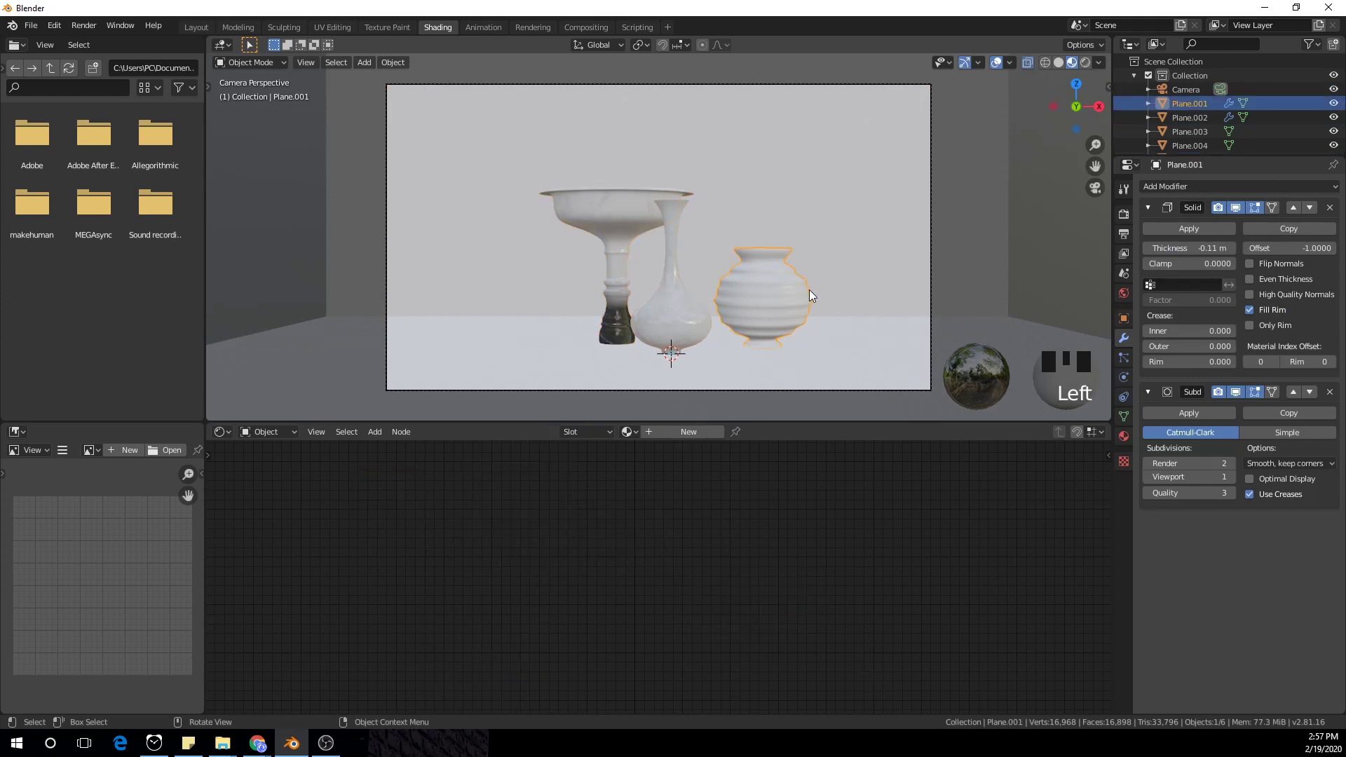
key("g")
left_click(792, 290)
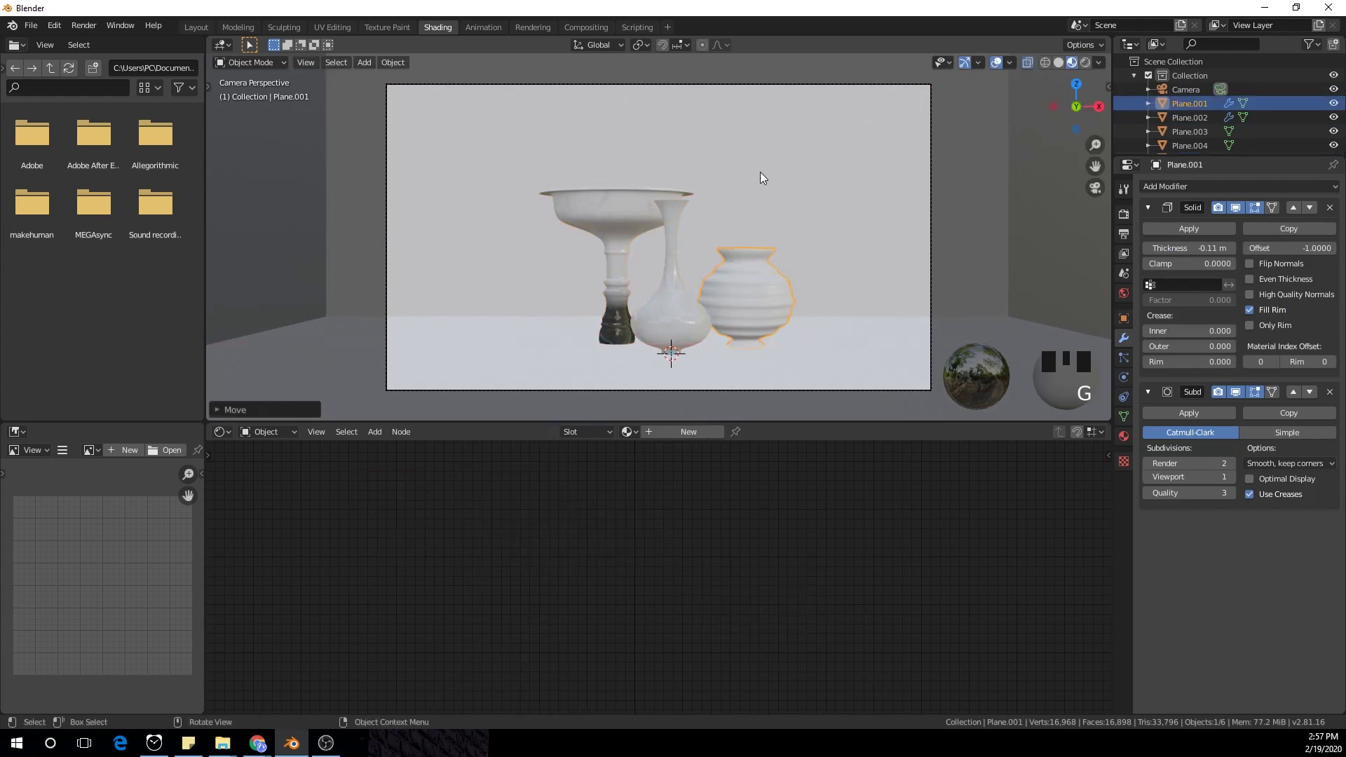
Step: Add an area light, raise it to about 5.84 m above the vessels and scale it by 5
middle_click_drag(891, 124, 925, 137)
scroll(818, 163, "down", 2)
key("shift+a")
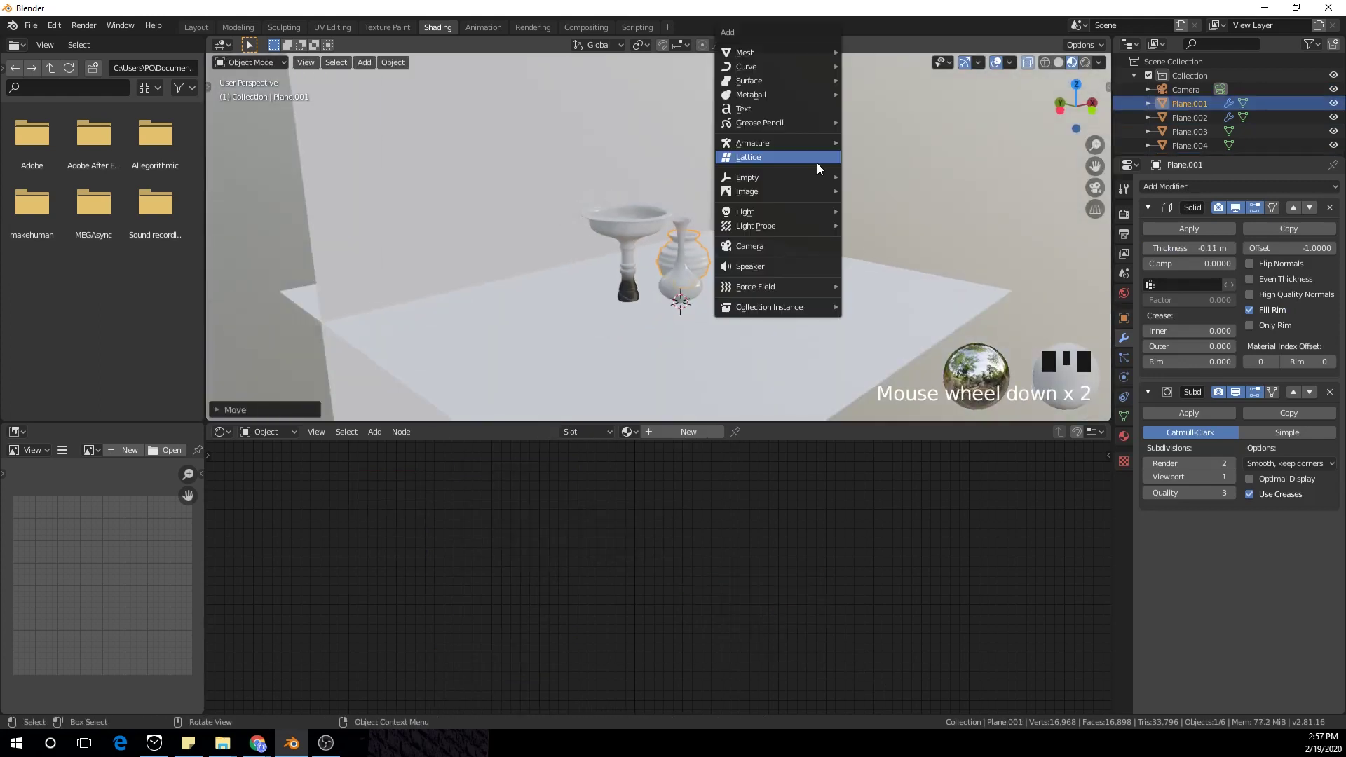
mouse_move(777, 211)
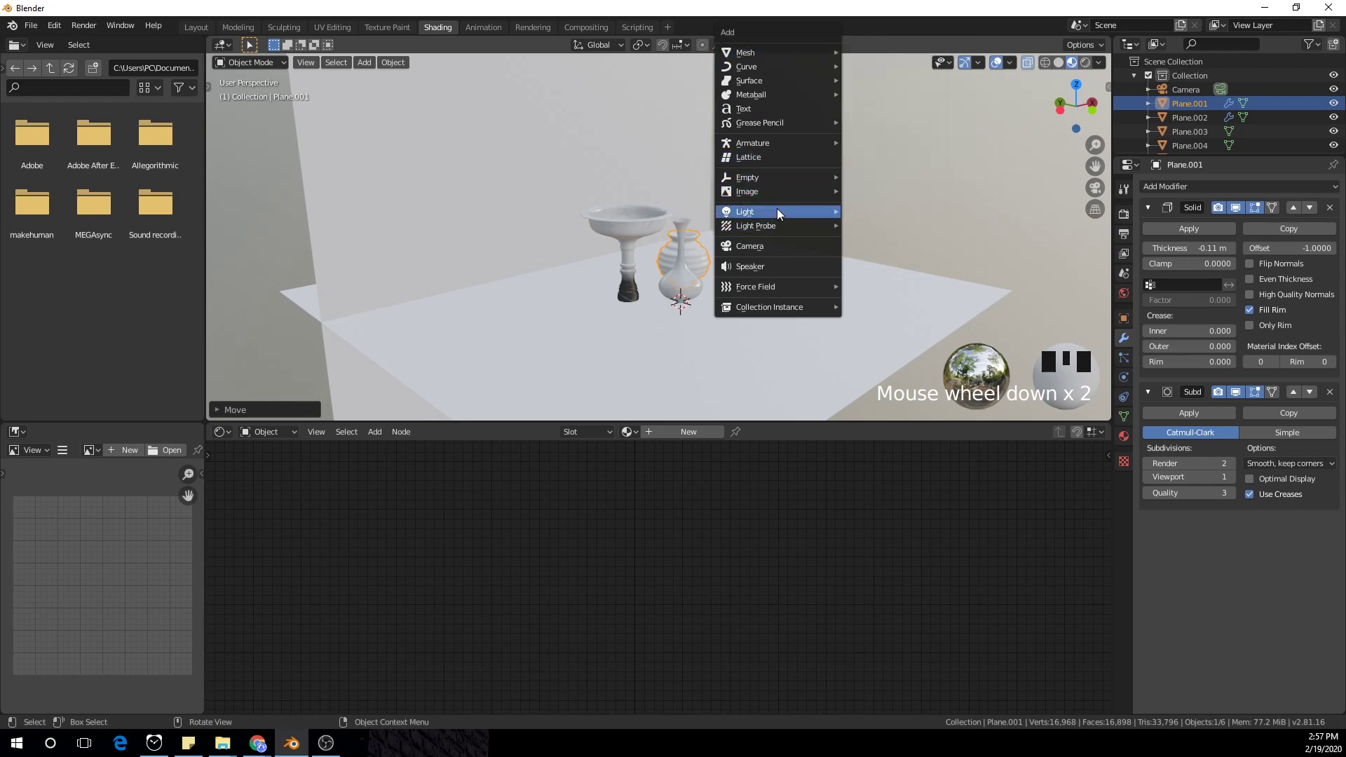
left_click(901, 258)
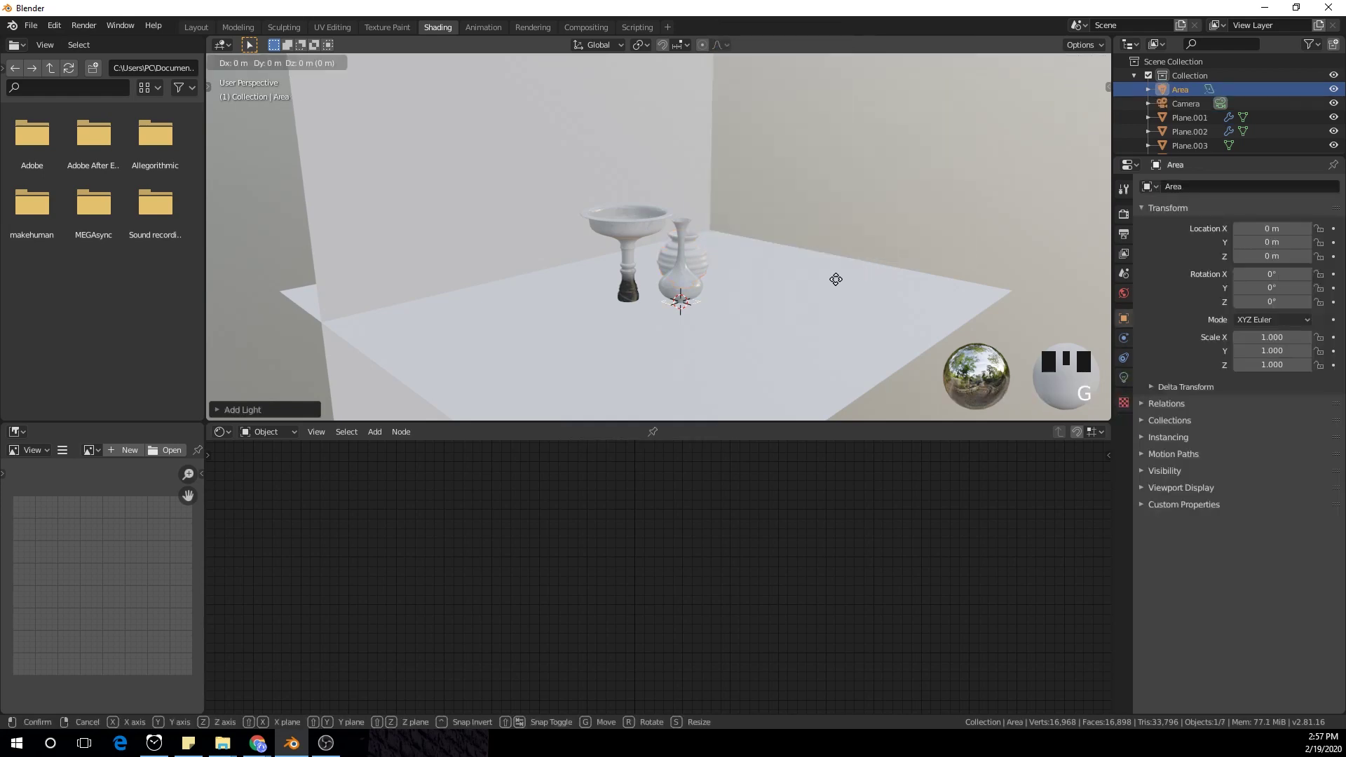
key("g")
key("z")
key("s")
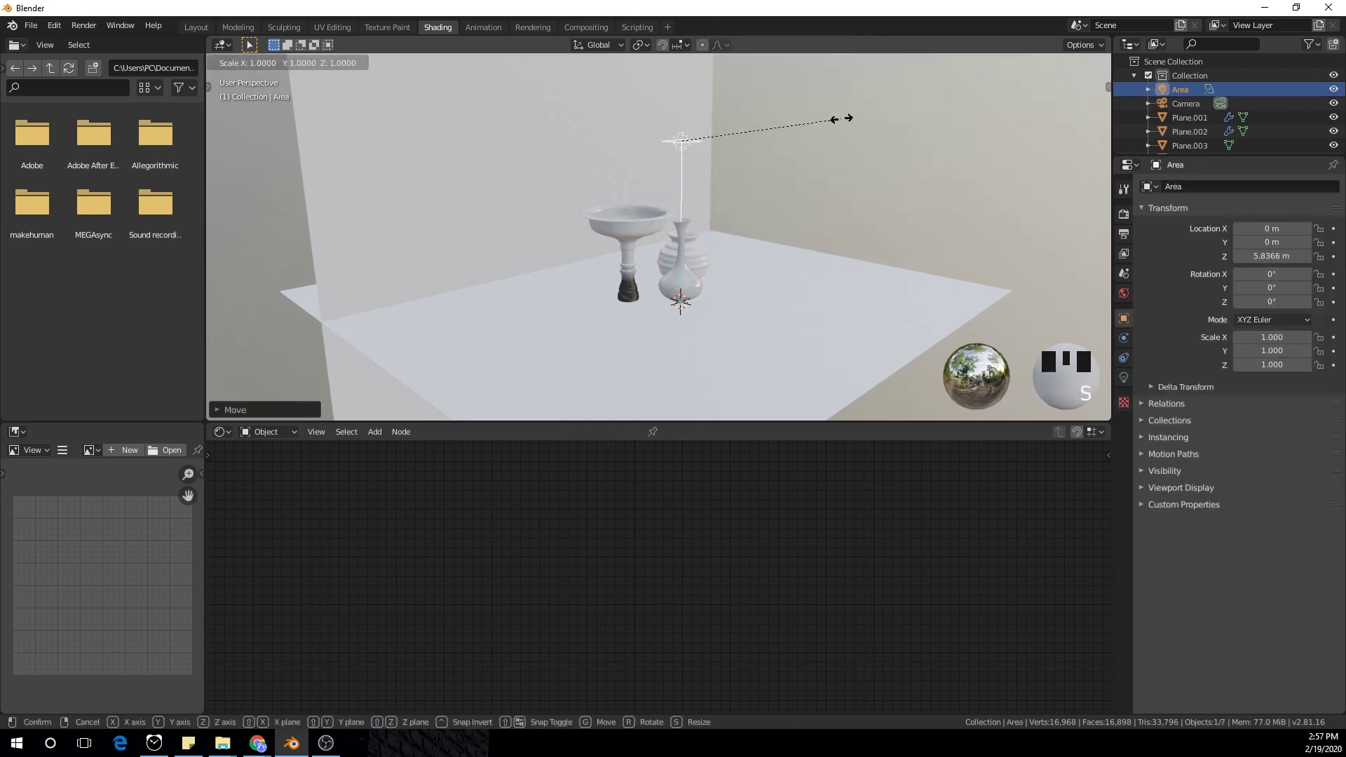
key("5")
key("Return")
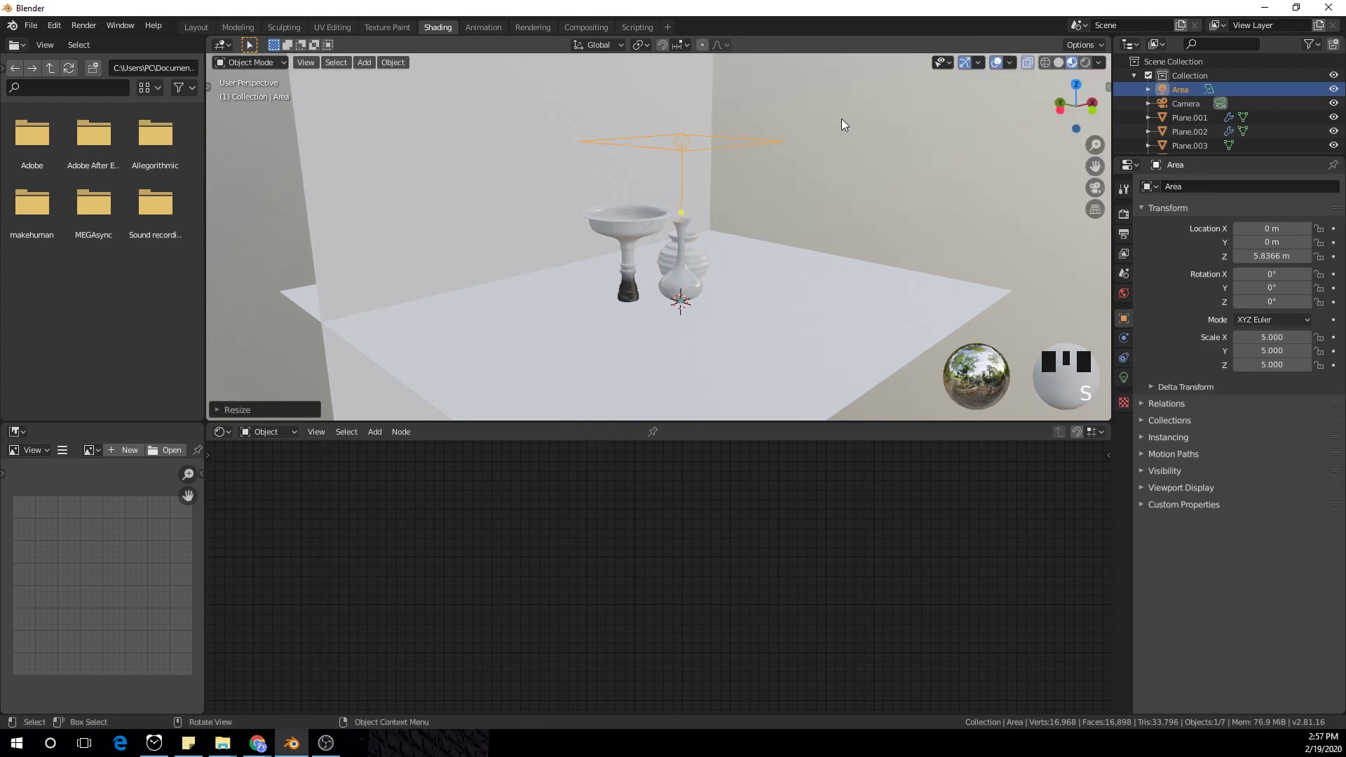
Step: Duplicate the overhead area light to the side of the vessels and rotate the copy 90° about the Y axis
key("KP_1")
key("shift+d")
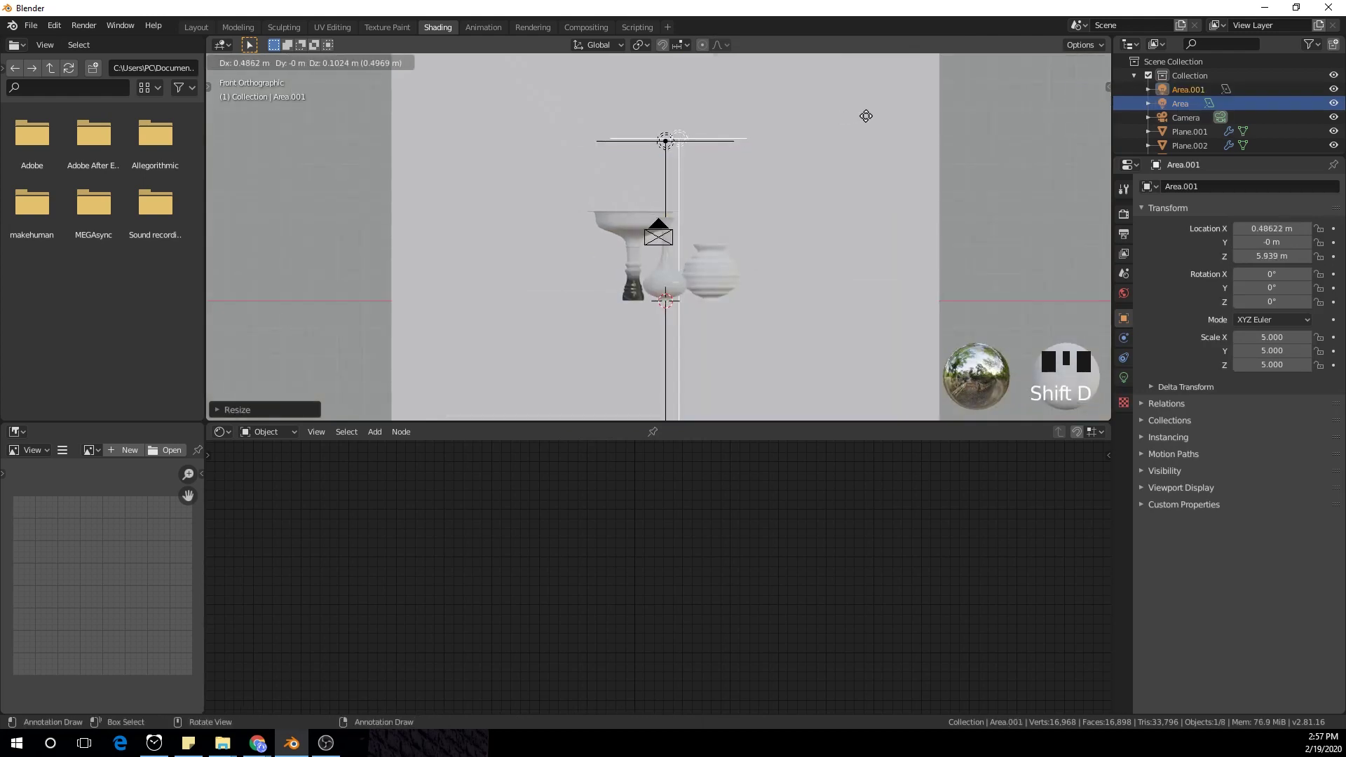
left_click(958, 132)
key("r")
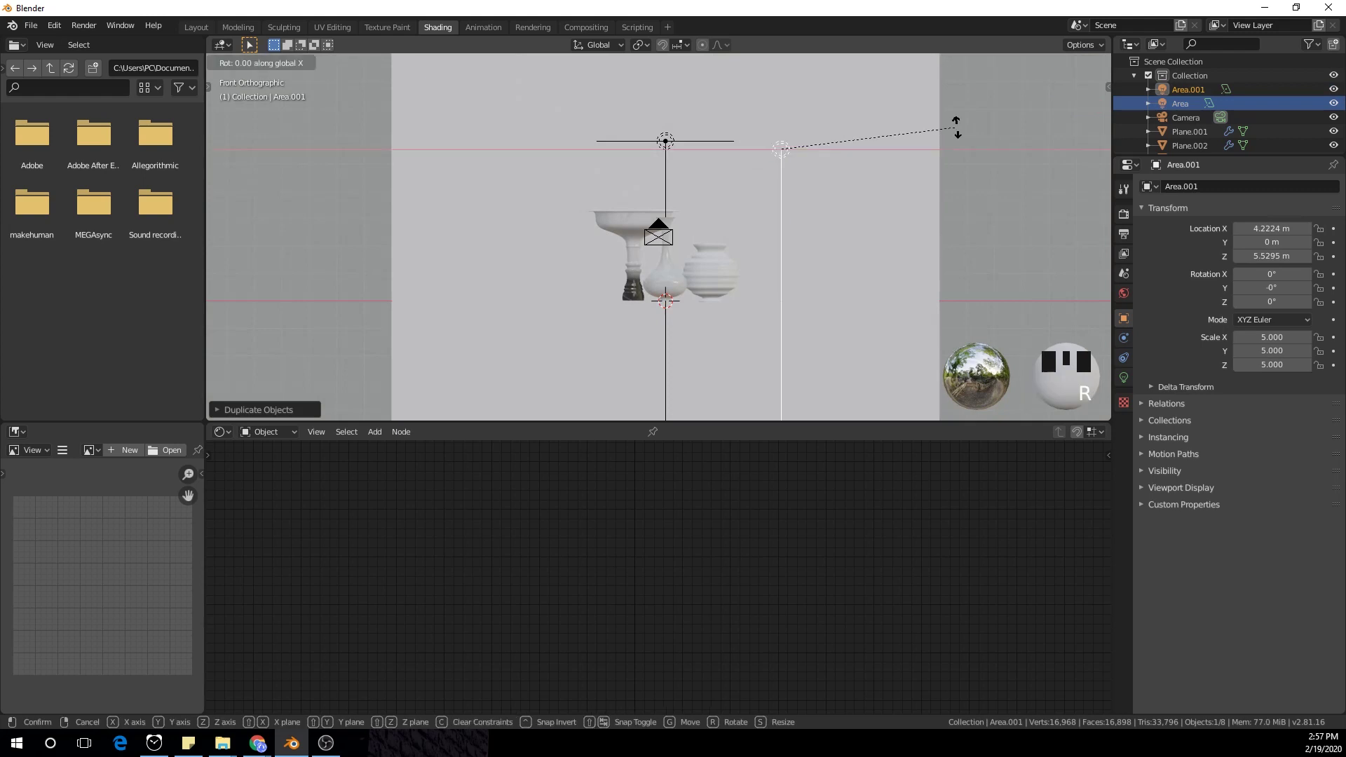
right_click(954, 128)
key("r")
key("y")
key("9")
key("0")
left_click(953, 128)
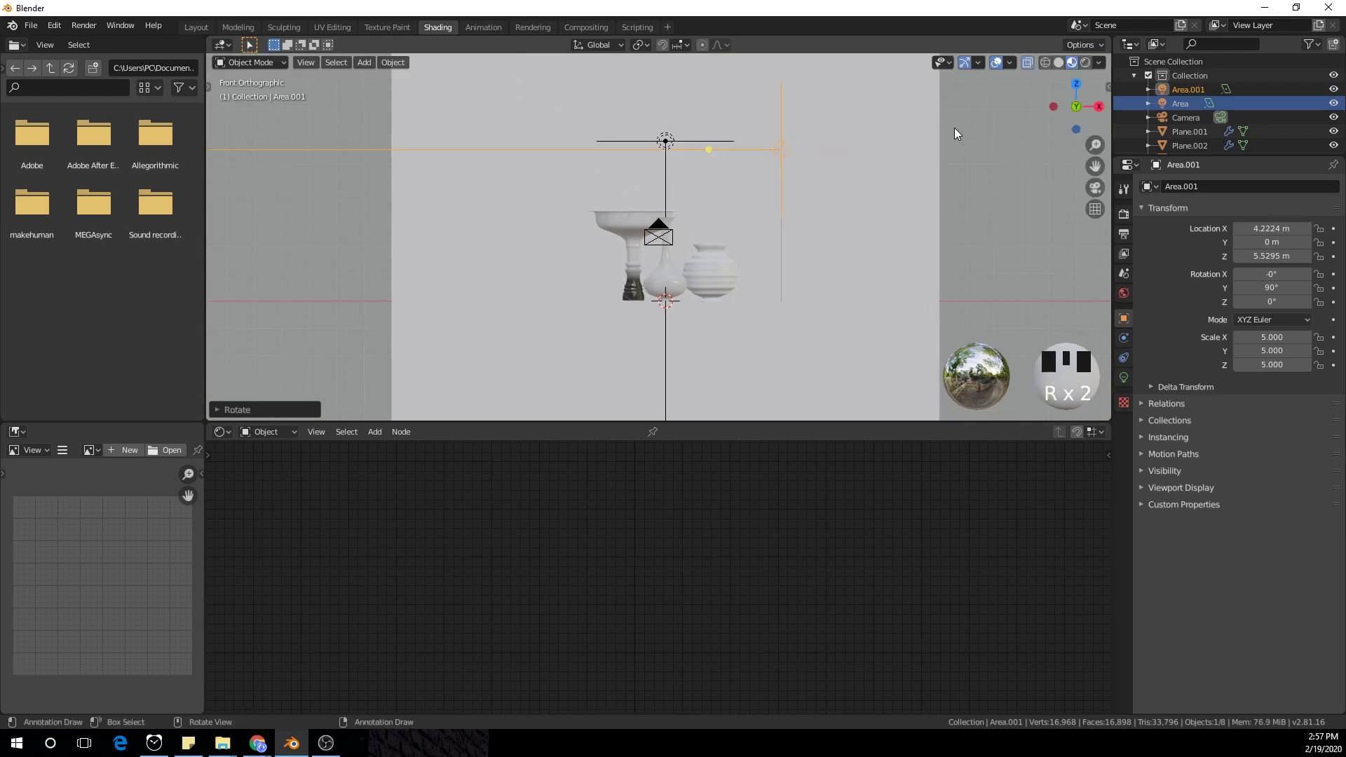
Step: Lower the rotated area light beside the ribbed vase to about X 6.22 m and Z 1.74 m
key("g")
left_click(984, 306)
middle_click_drag(985, 307, 789, 239)
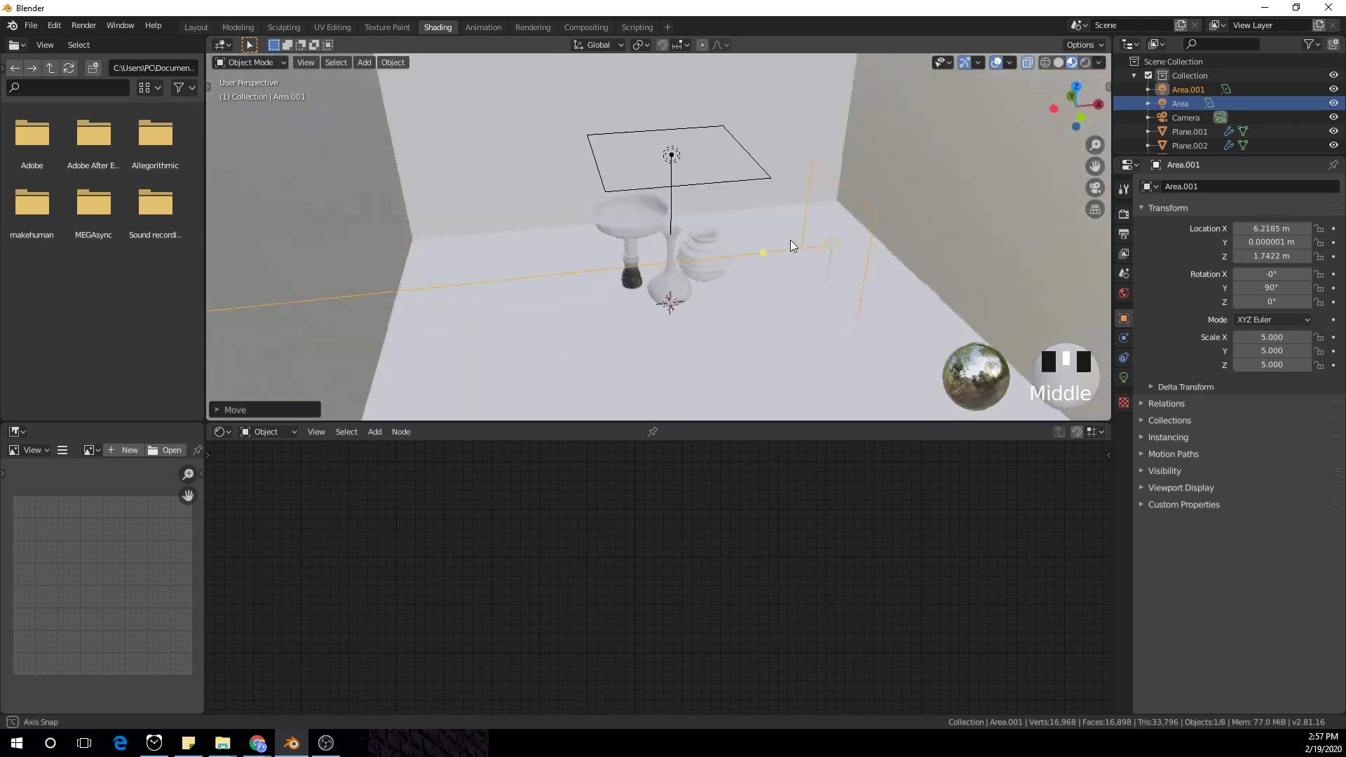
Step: Duplicate the side light to the pedestal bowl's side at about X -3.81 m, Y 4.70 m, Z 2.82 m and rotate it 90° about Z
scroll(797, 228, "down", 2)
key("shift+d")
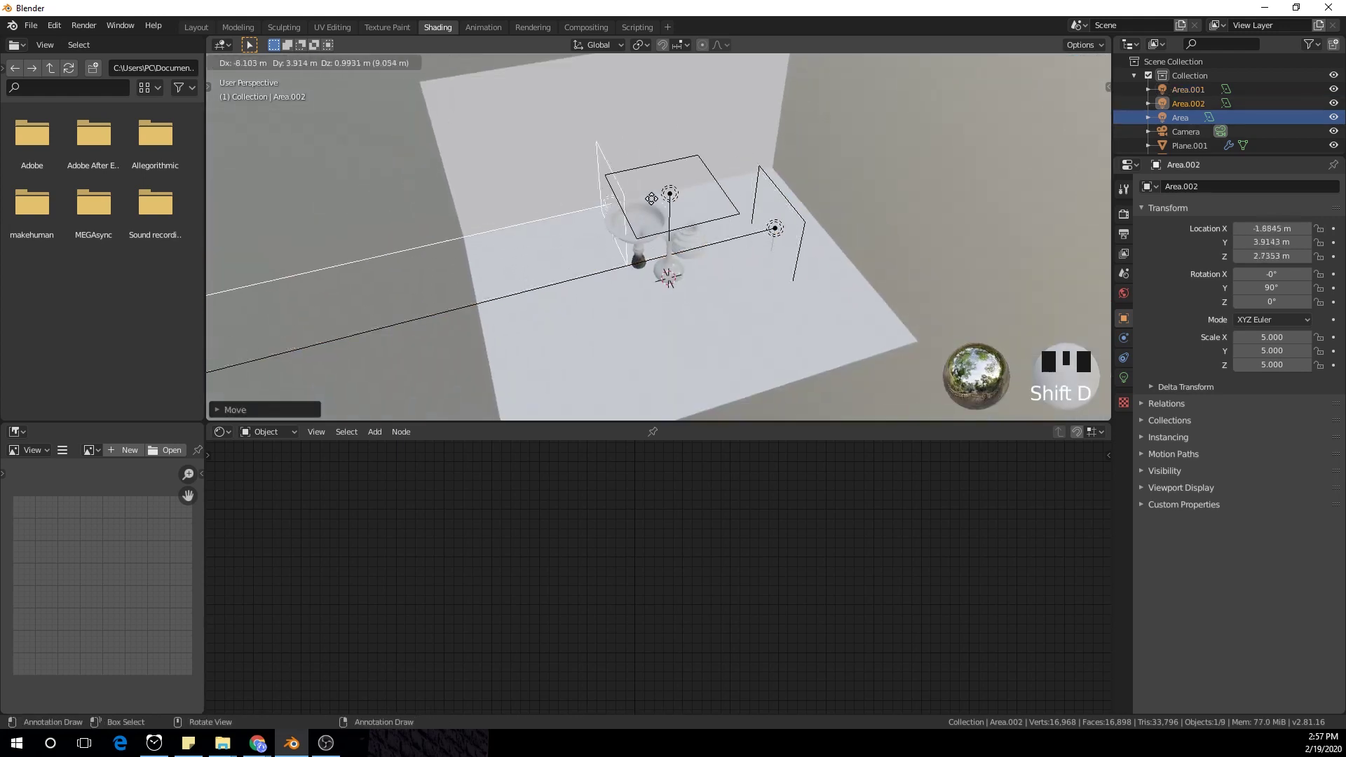
left_click(623, 203)
right_click(622, 199)
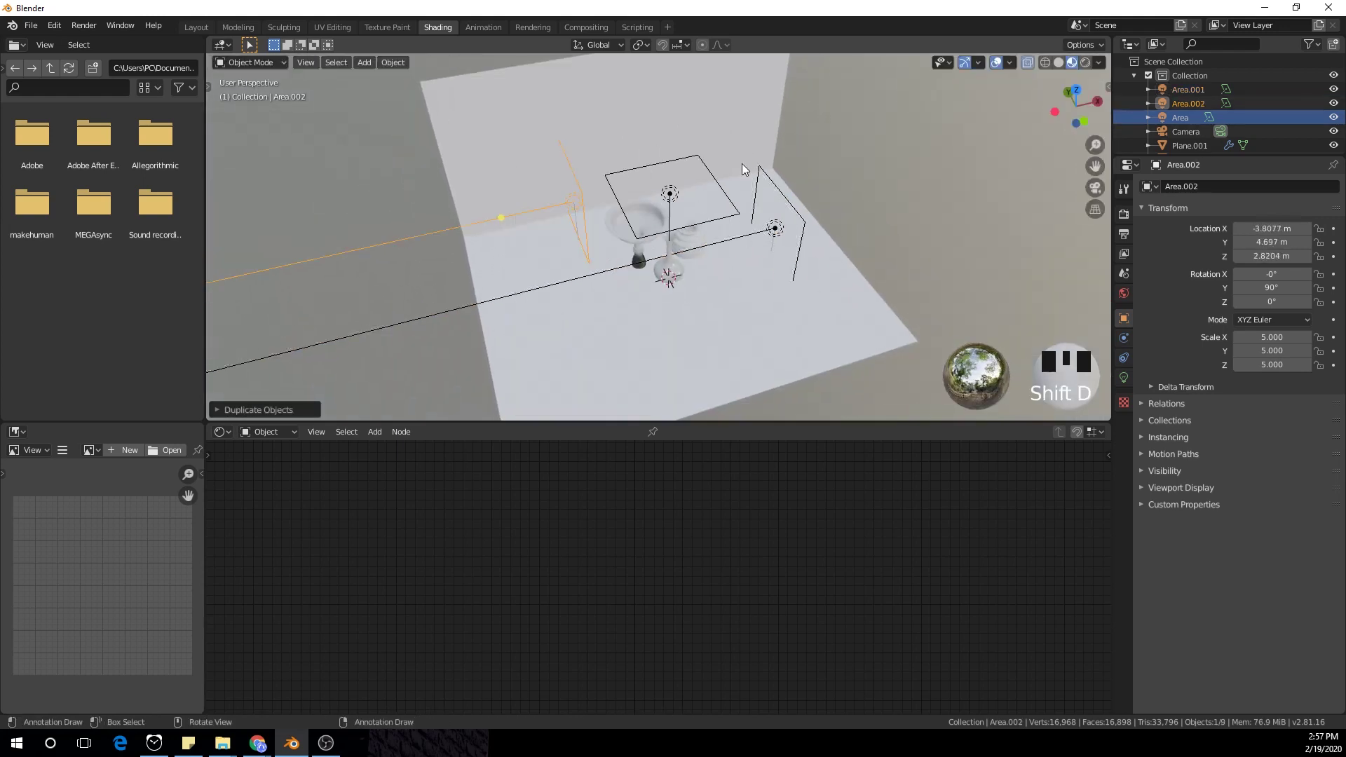
type("rz")
type("90")
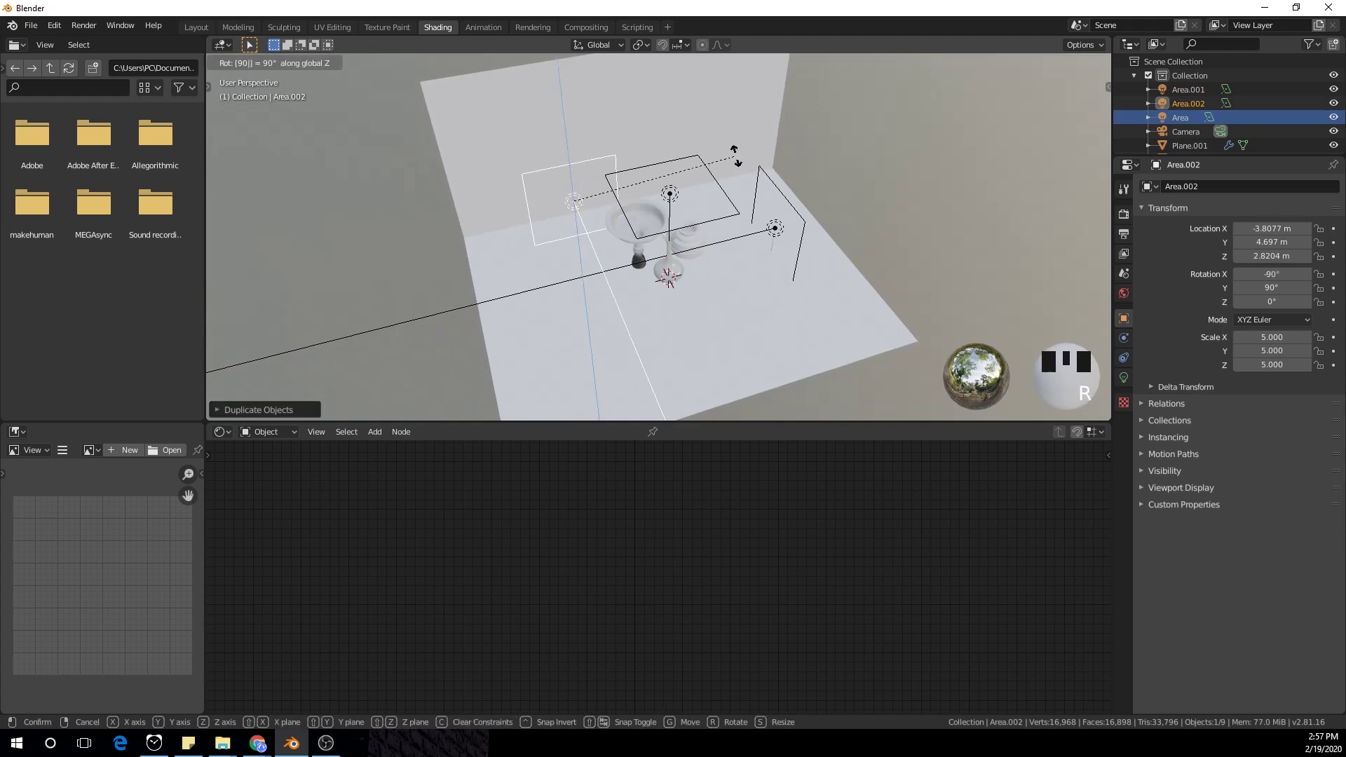
Step: Turn the new light further about Z to an X rotation of about -122° and move it outward to about X -5.84 m, Y 5.08 m
type("r")
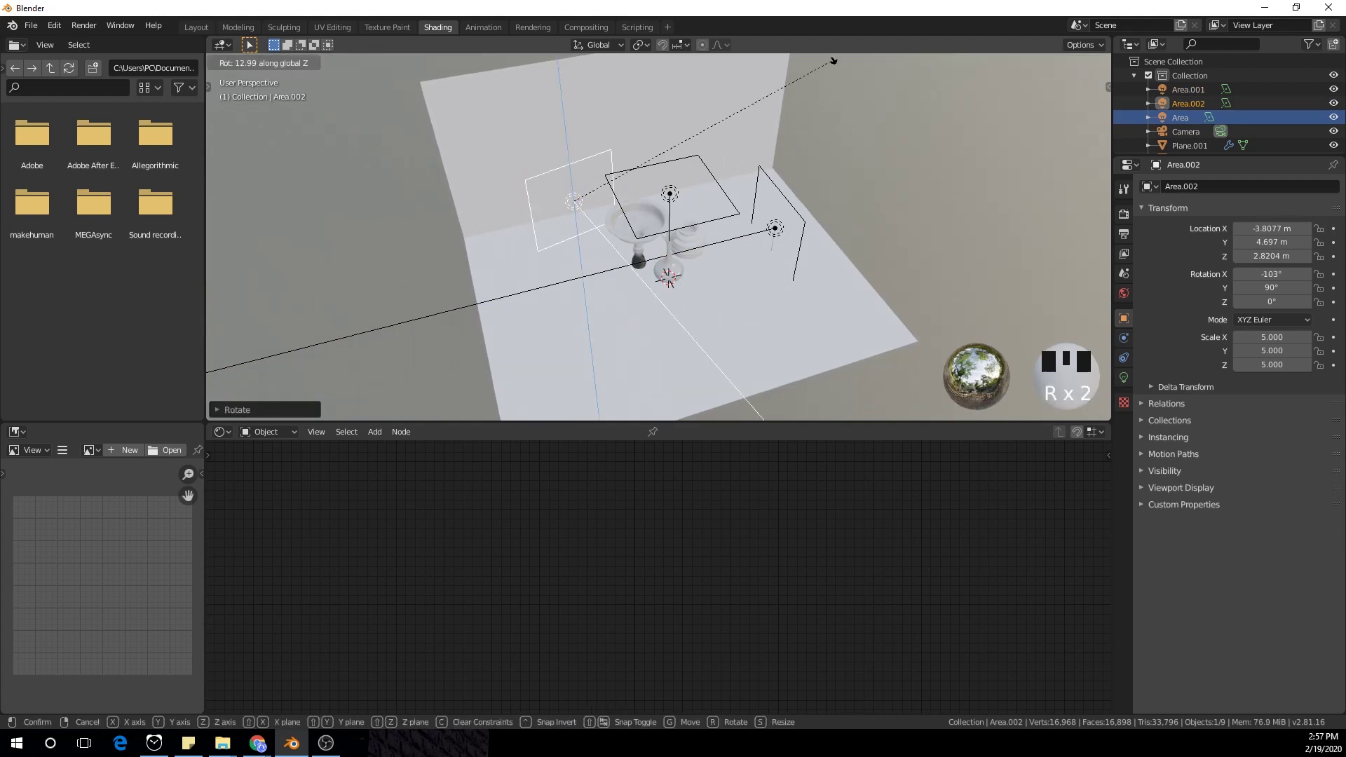
right_click(771, 356)
key("g")
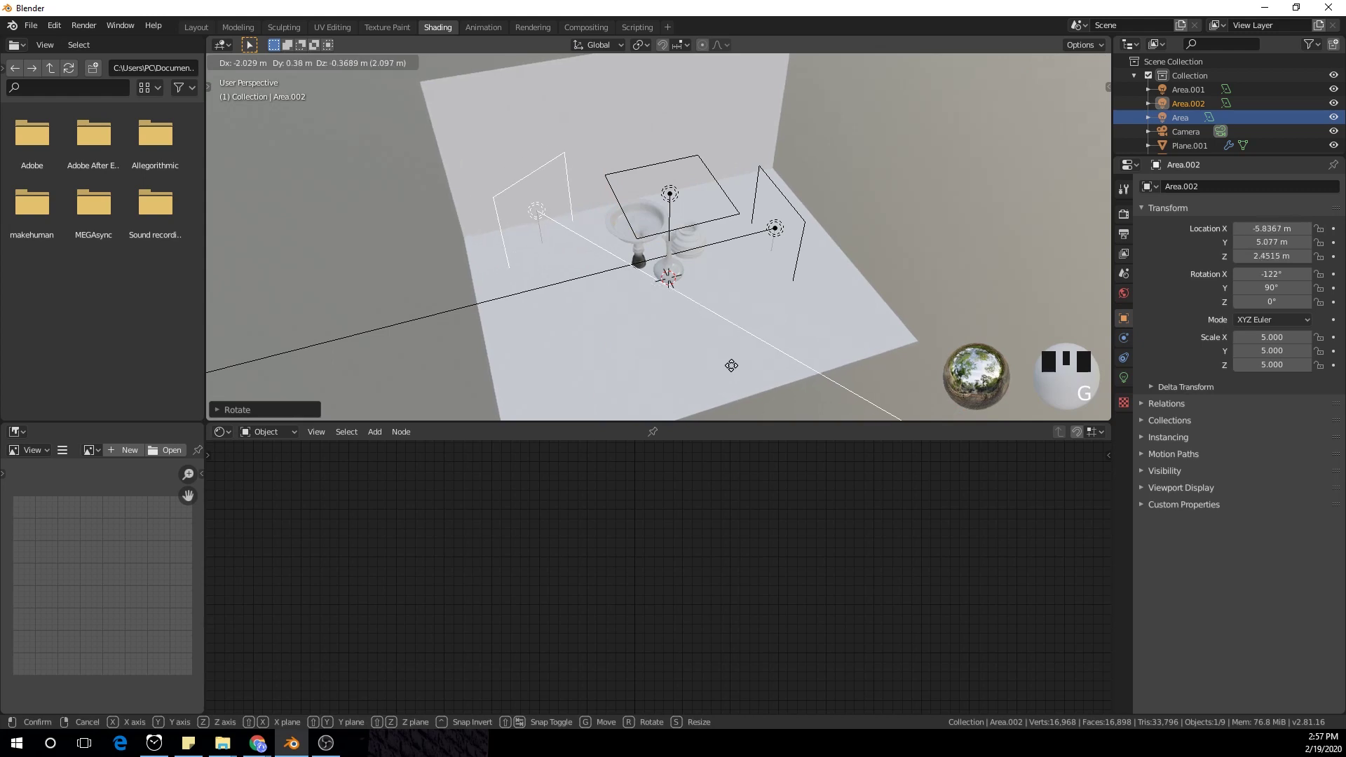
left_click(774, 385)
Step: Set the power of the area light on the pedestal bowl's side to 2000 W
left_click(1124, 378)
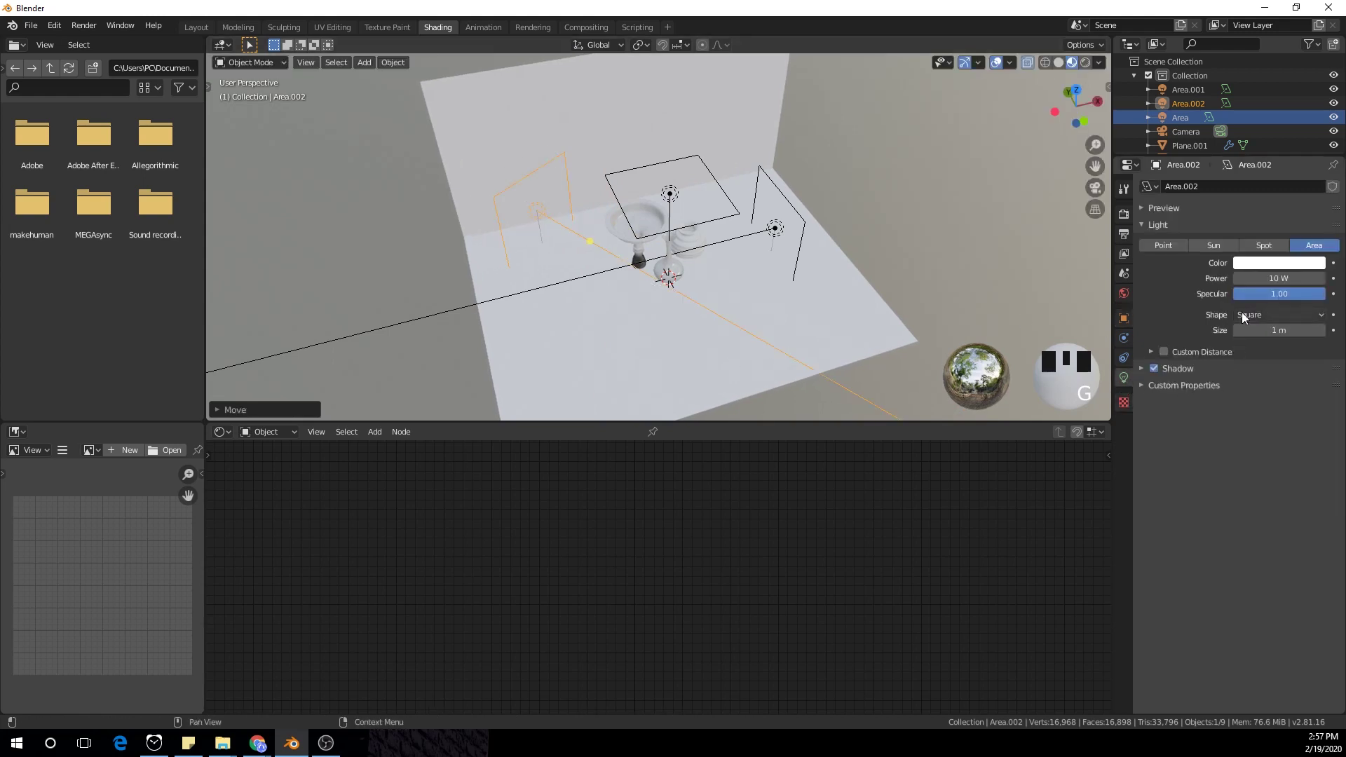
left_click(1265, 278)
type("2000")
key("Return")
Step: Set the power of the area light on the ribbed vase's side to 100 W
left_click(778, 228)
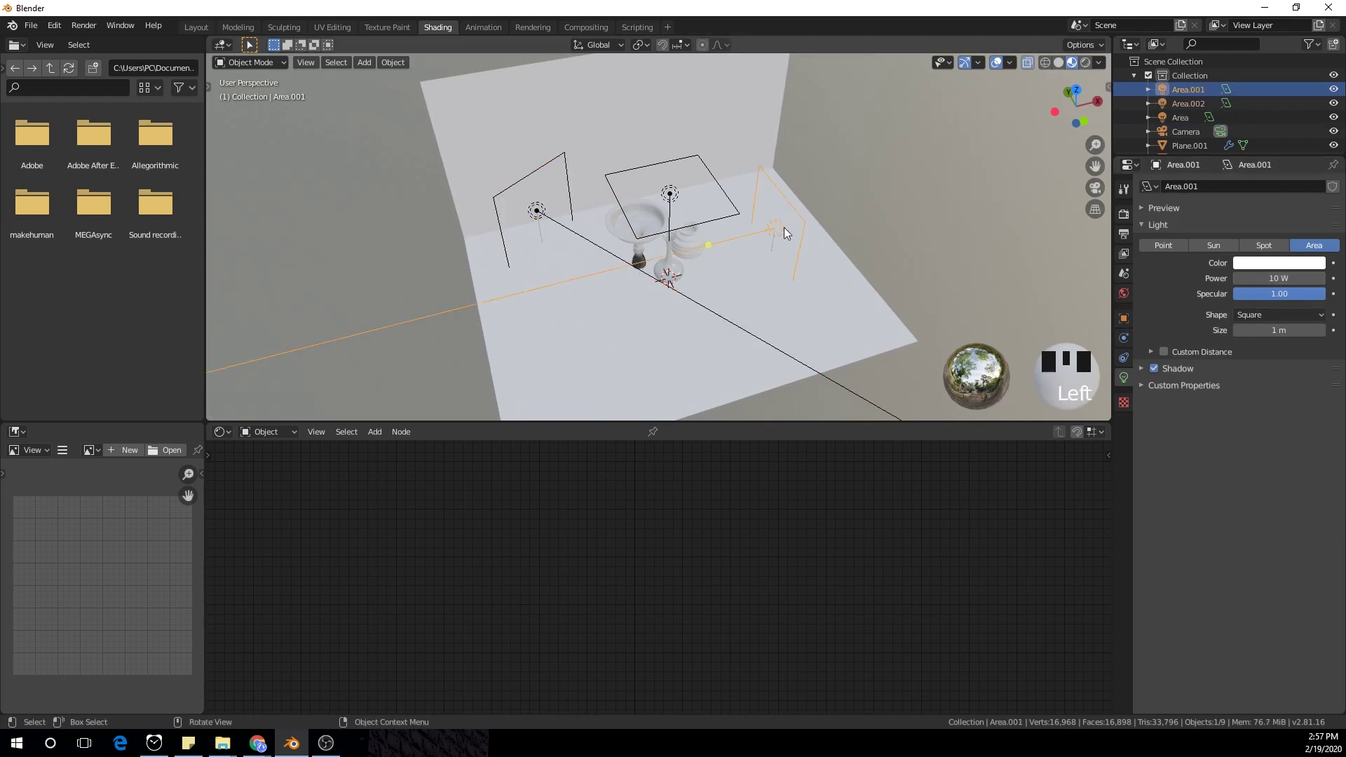
left_click(1282, 280)
type("10")
key("Return")
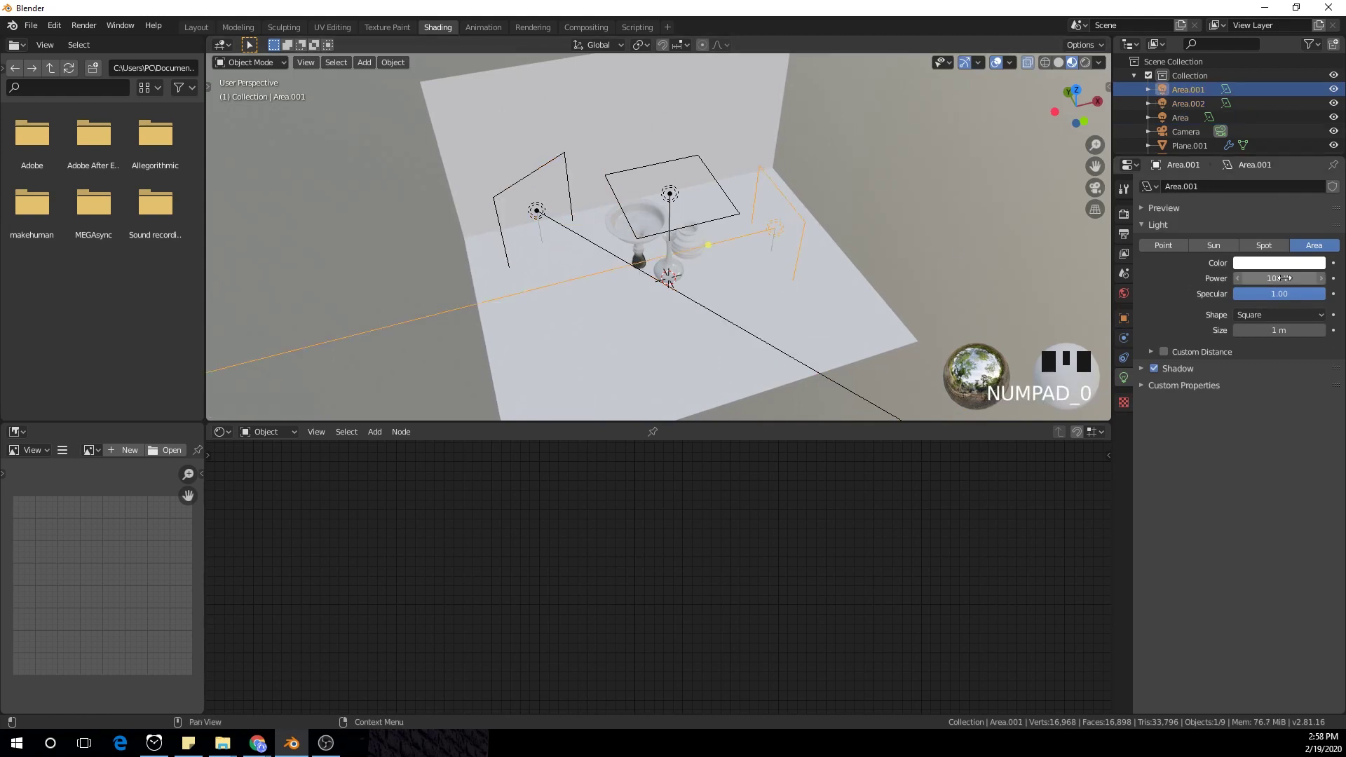
left_click(1284, 278)
type("100")
key("Return")
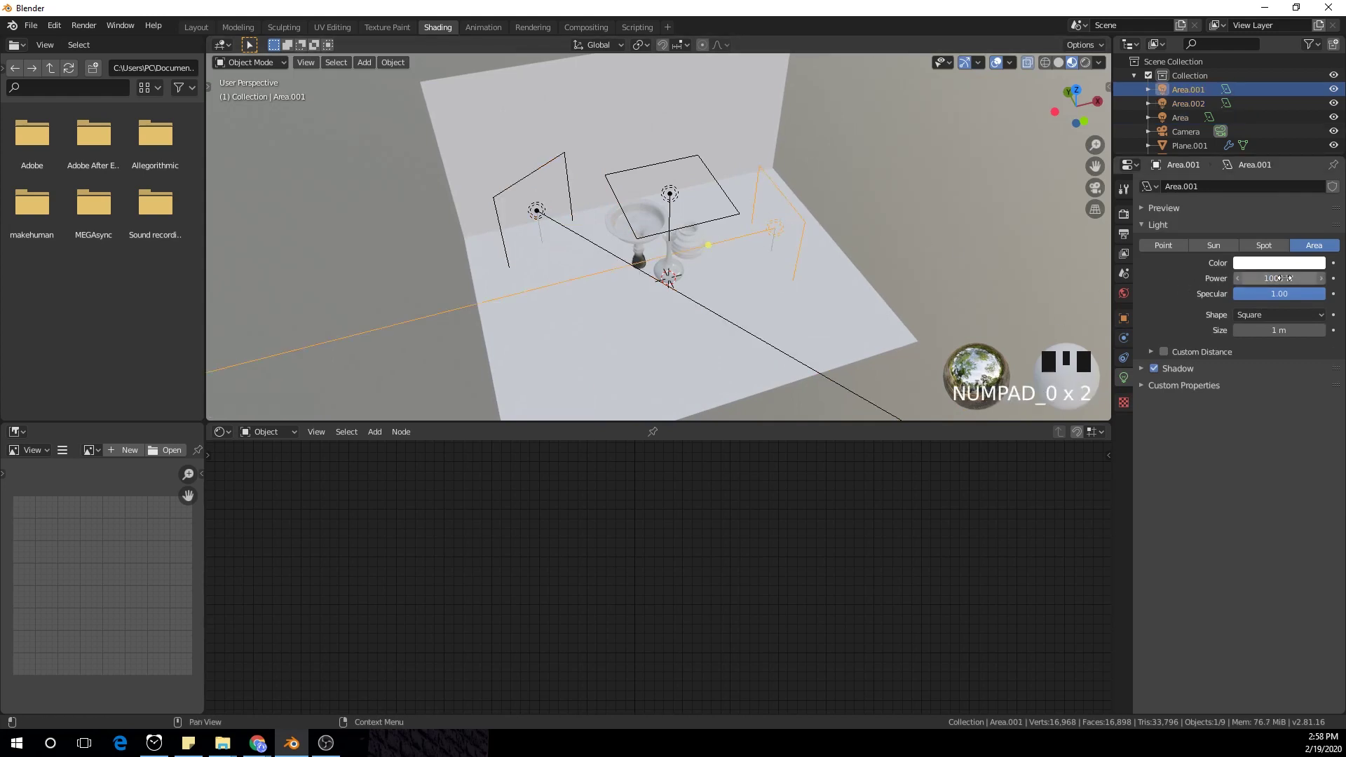
Step: Set the power of the overhead area light to 1000 W
left_click(679, 187)
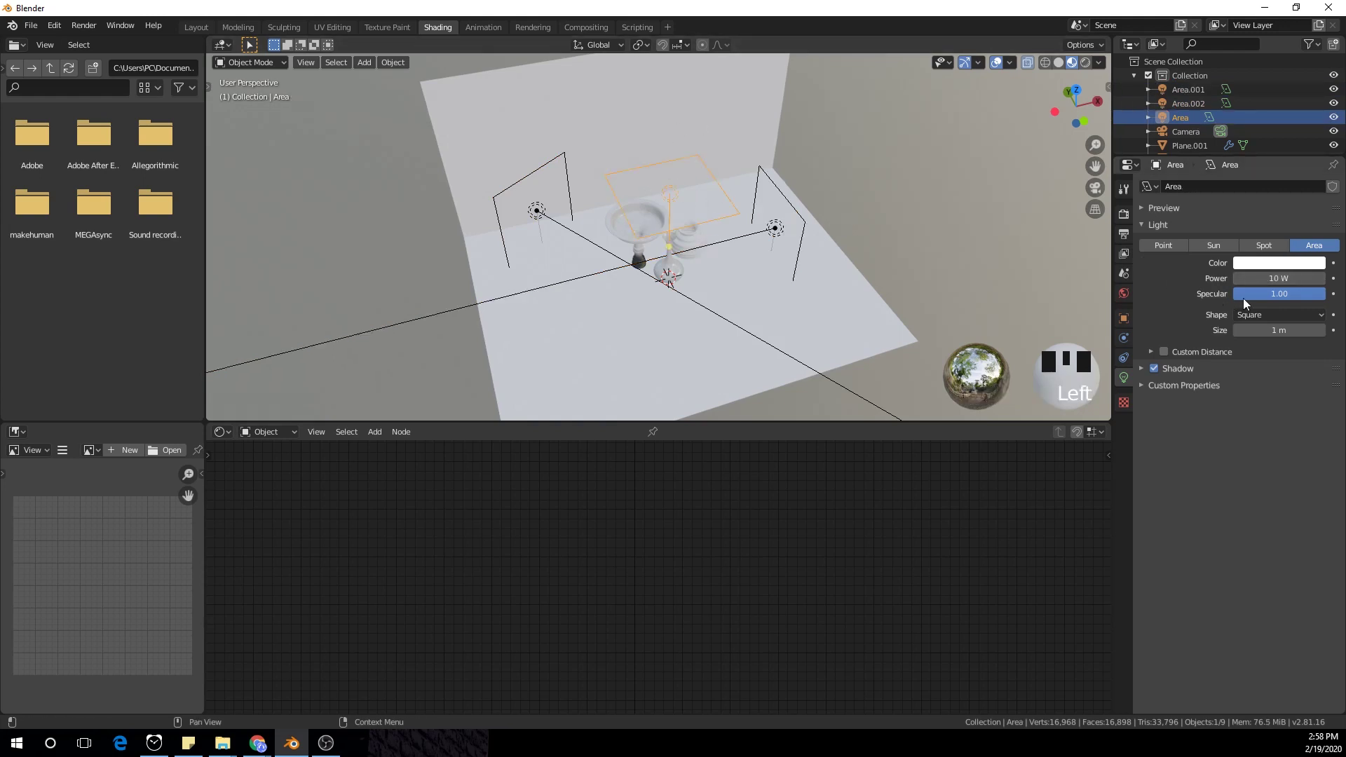
left_click(1260, 277)
type("1000")
key("Return")
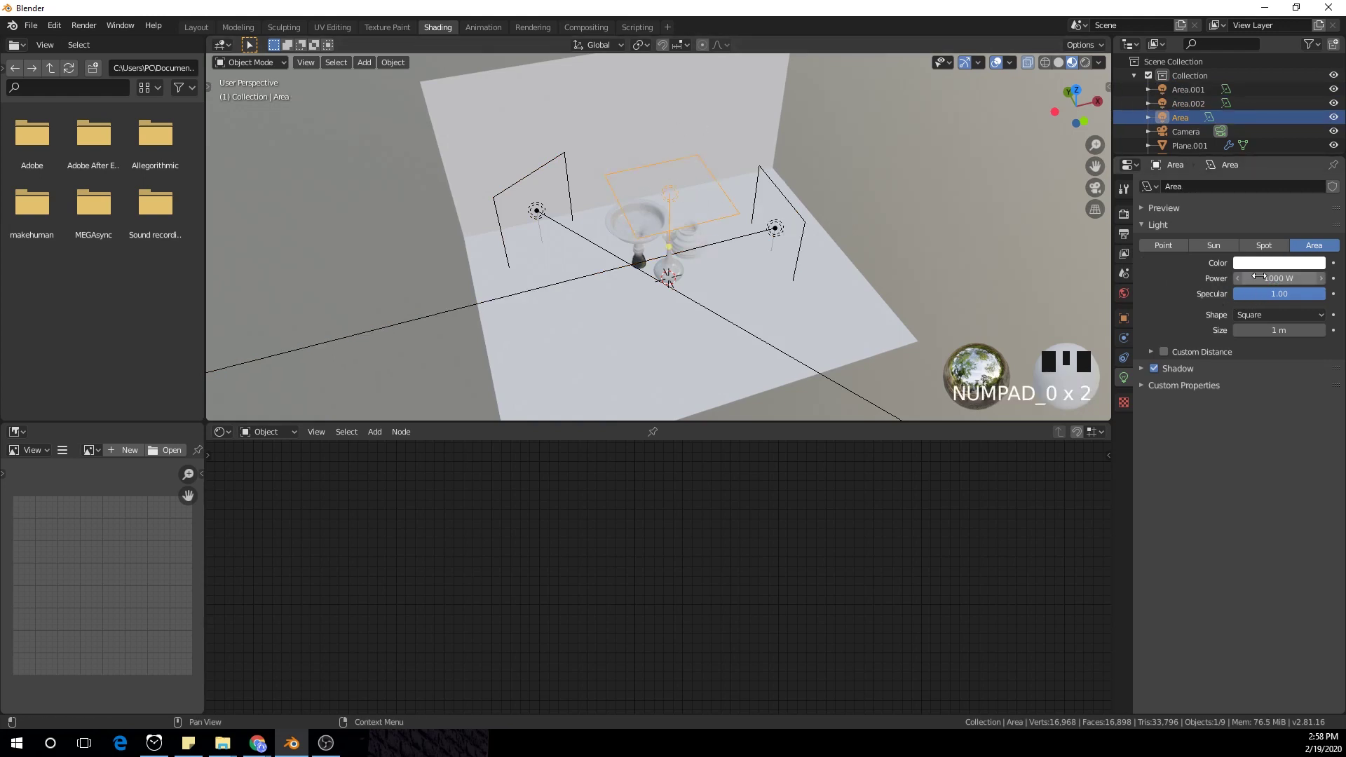
Step: Preview the scene in rendered shading and set the world background color to black
left_click(1085, 63)
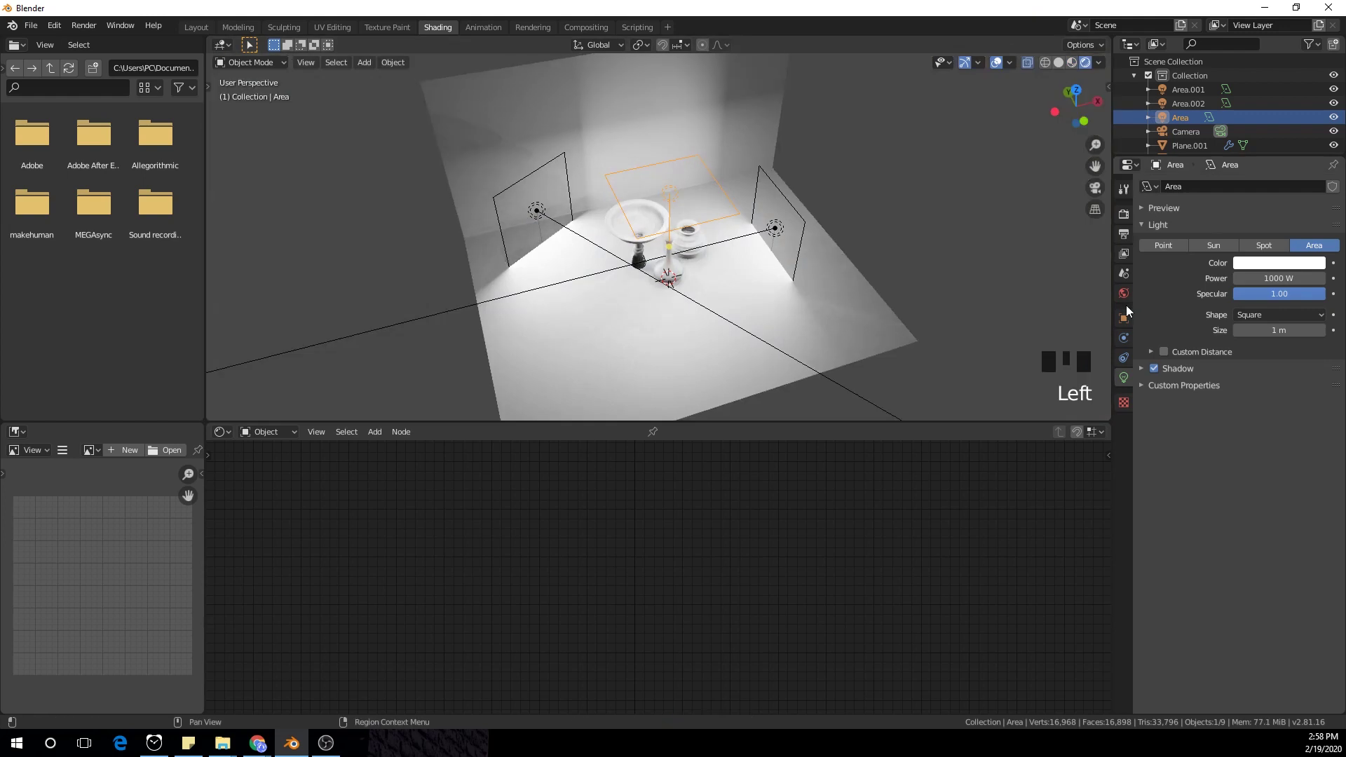
left_click(1123, 294)
left_click(1294, 280)
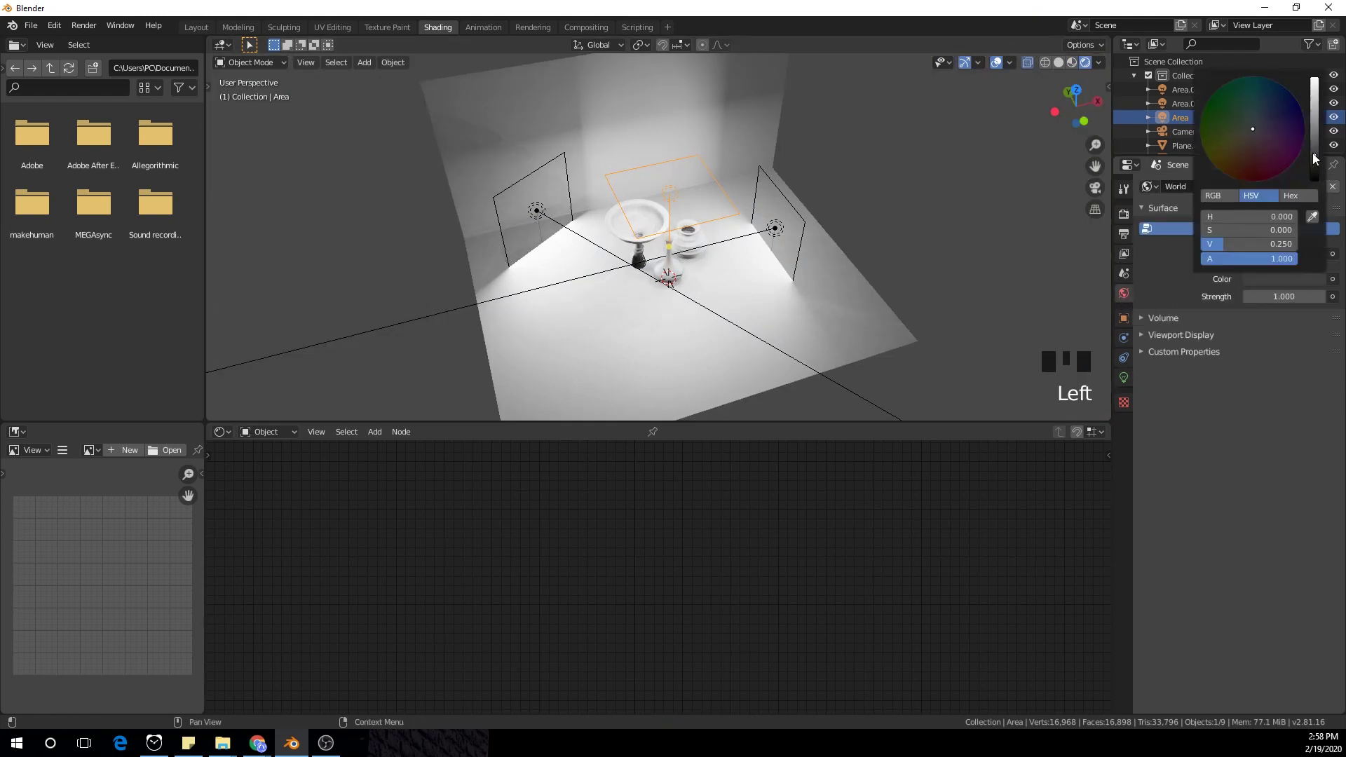
left_click_drag(1315, 159, 1316, 181)
Step: In the camera view, shift the camera slightly along positive X and down so the vessels sit a little left of center
middle_click_drag(680, 306, 669, 248)
key("KP_0")
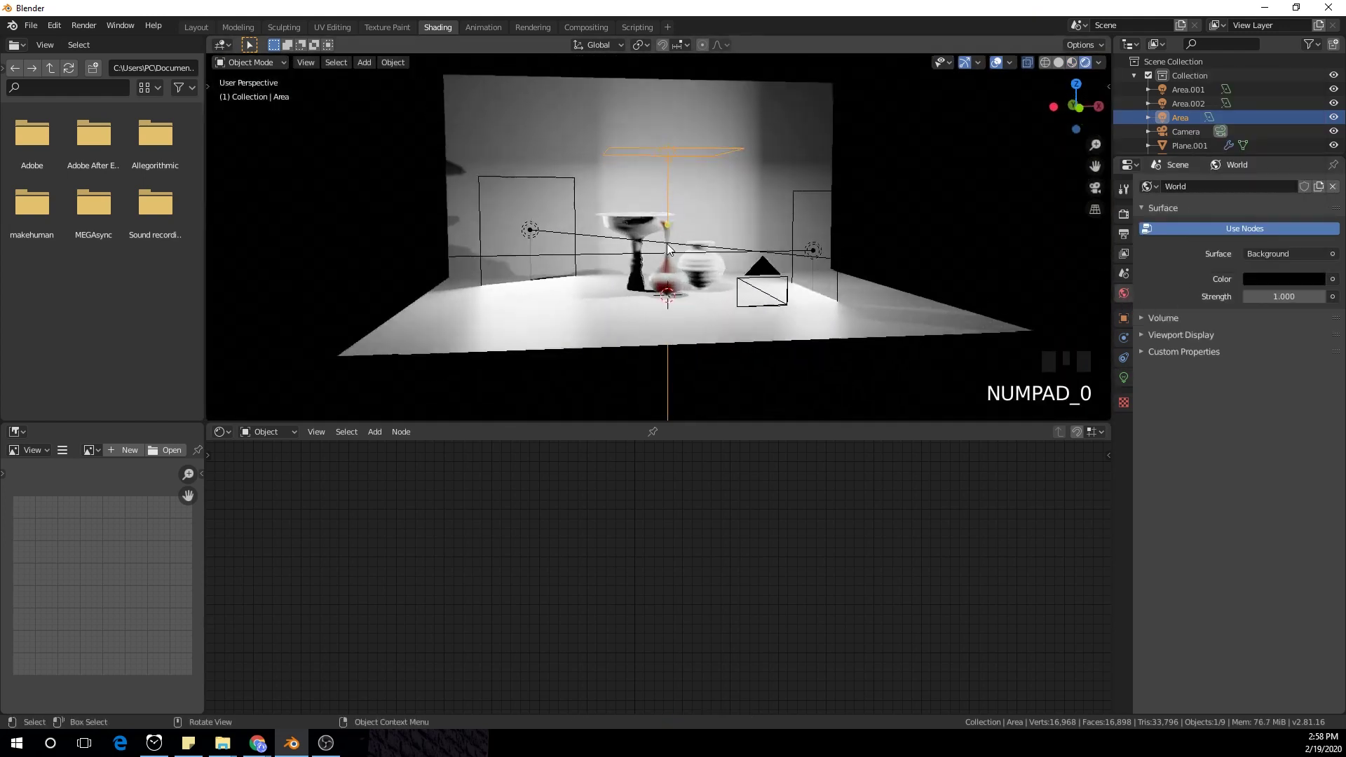
left_click(744, 91)
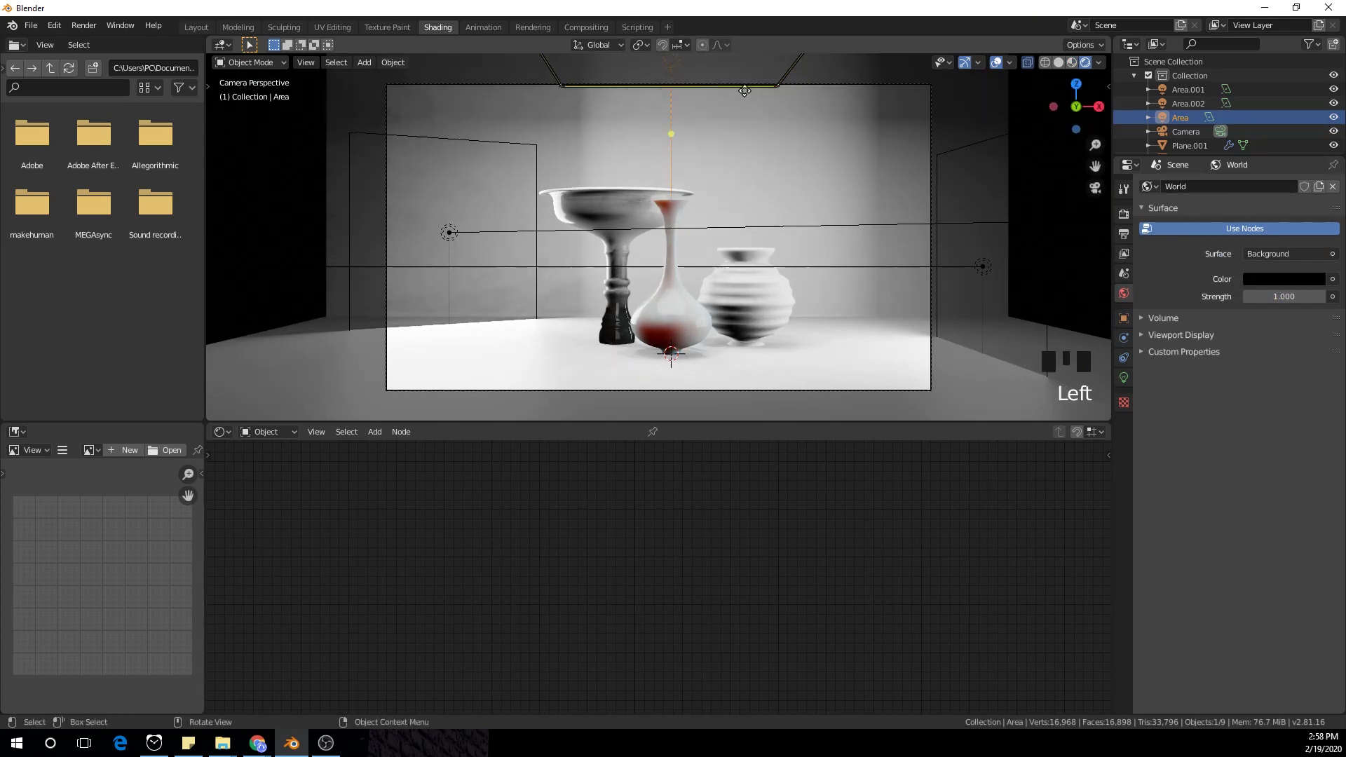
left_click(744, 91)
key("g")
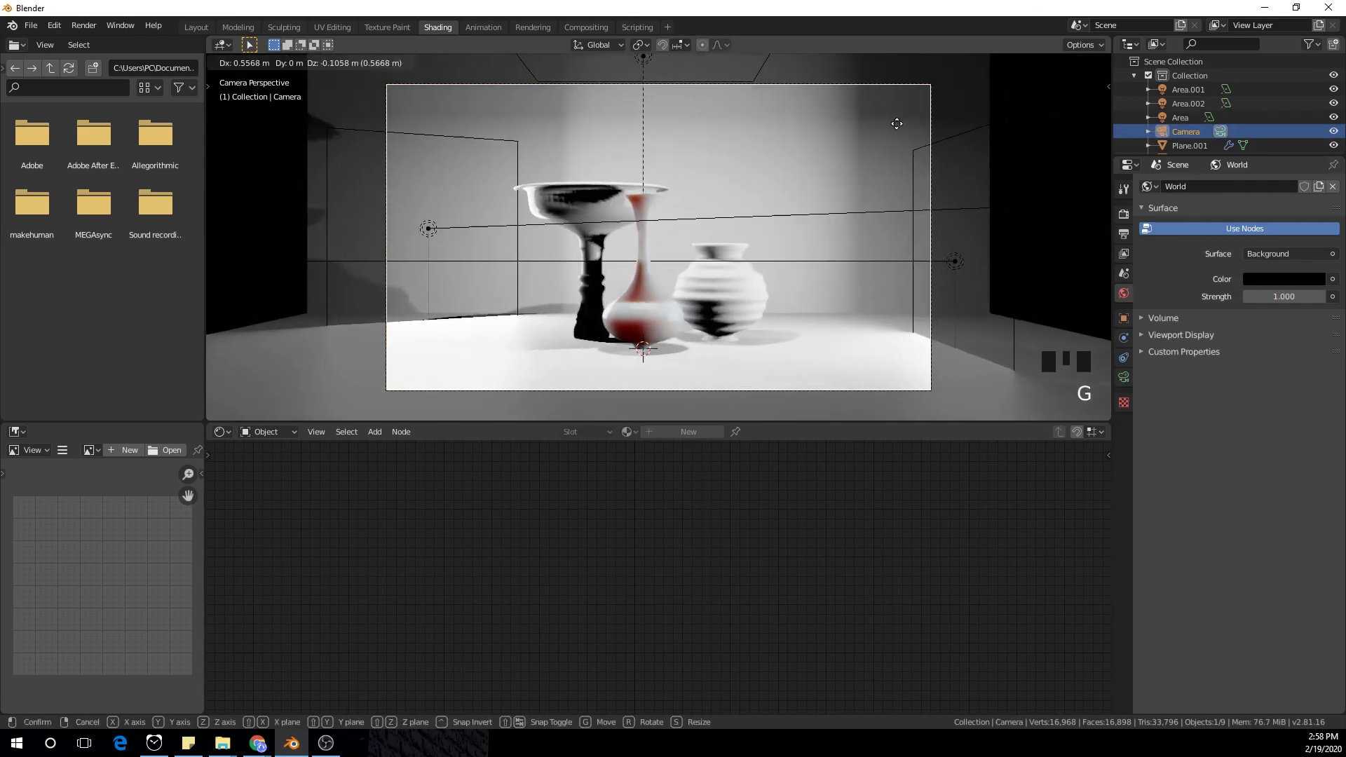
left_click(592, 174)
Step: Rotate the area light on the pedestal bowl's side by about -22° around the Z axis
left_click(425, 230)
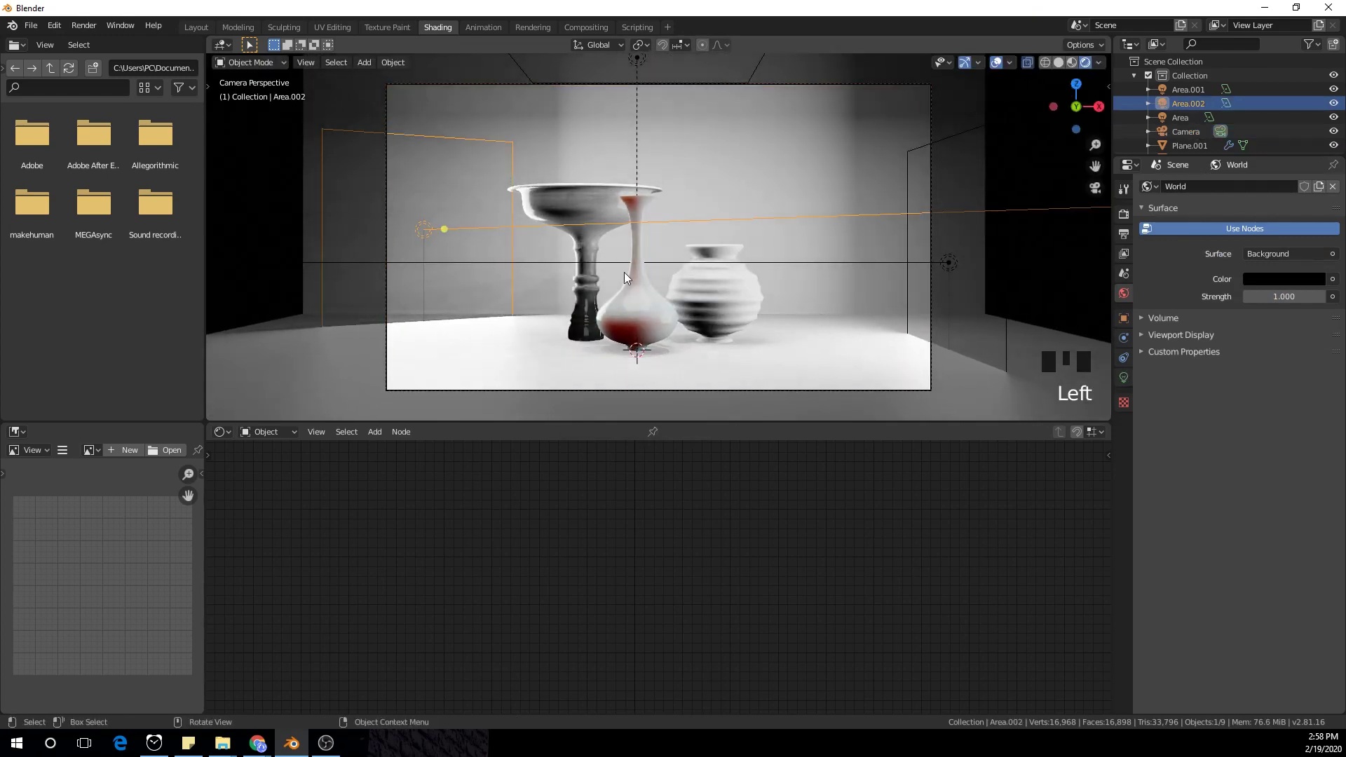
key("r")
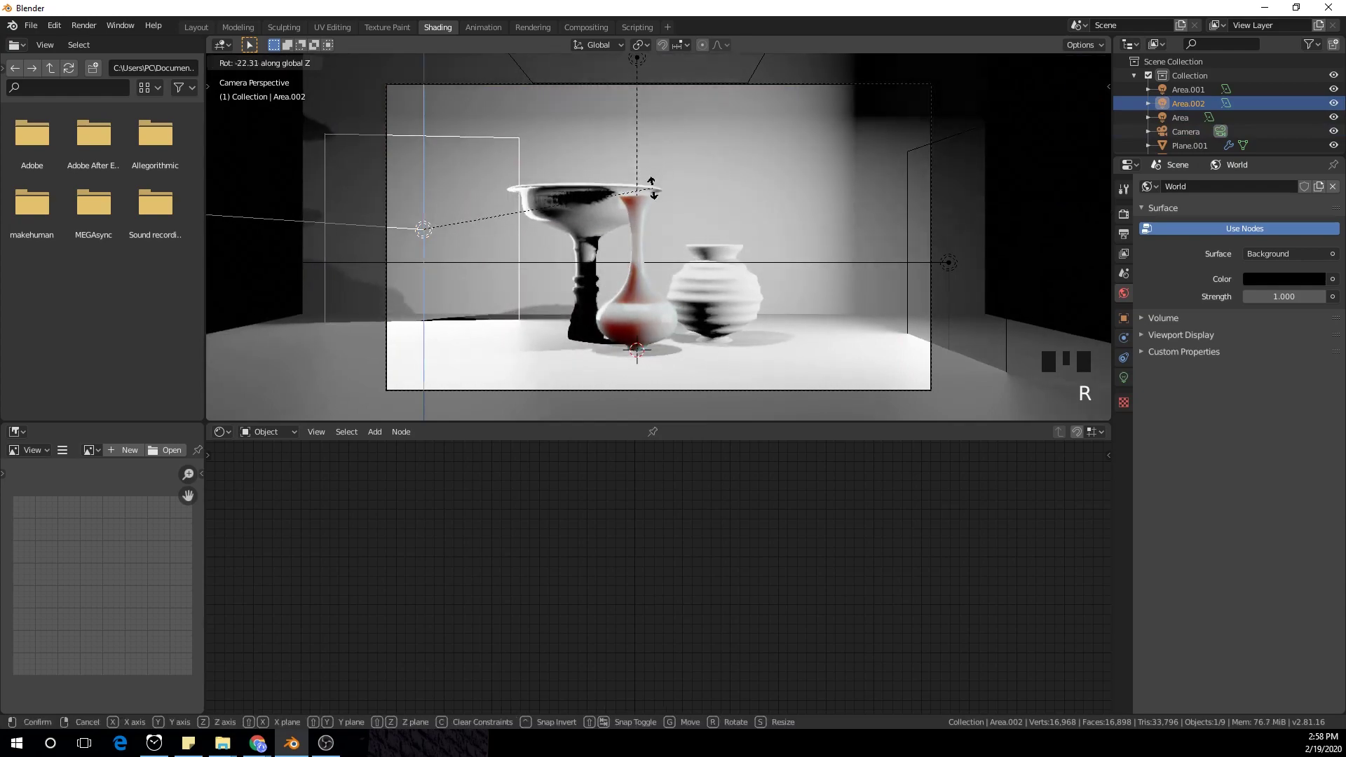
left_click(744, 235)
Step: Change the render engine from Eevee to Cycles
left_click(1124, 215)
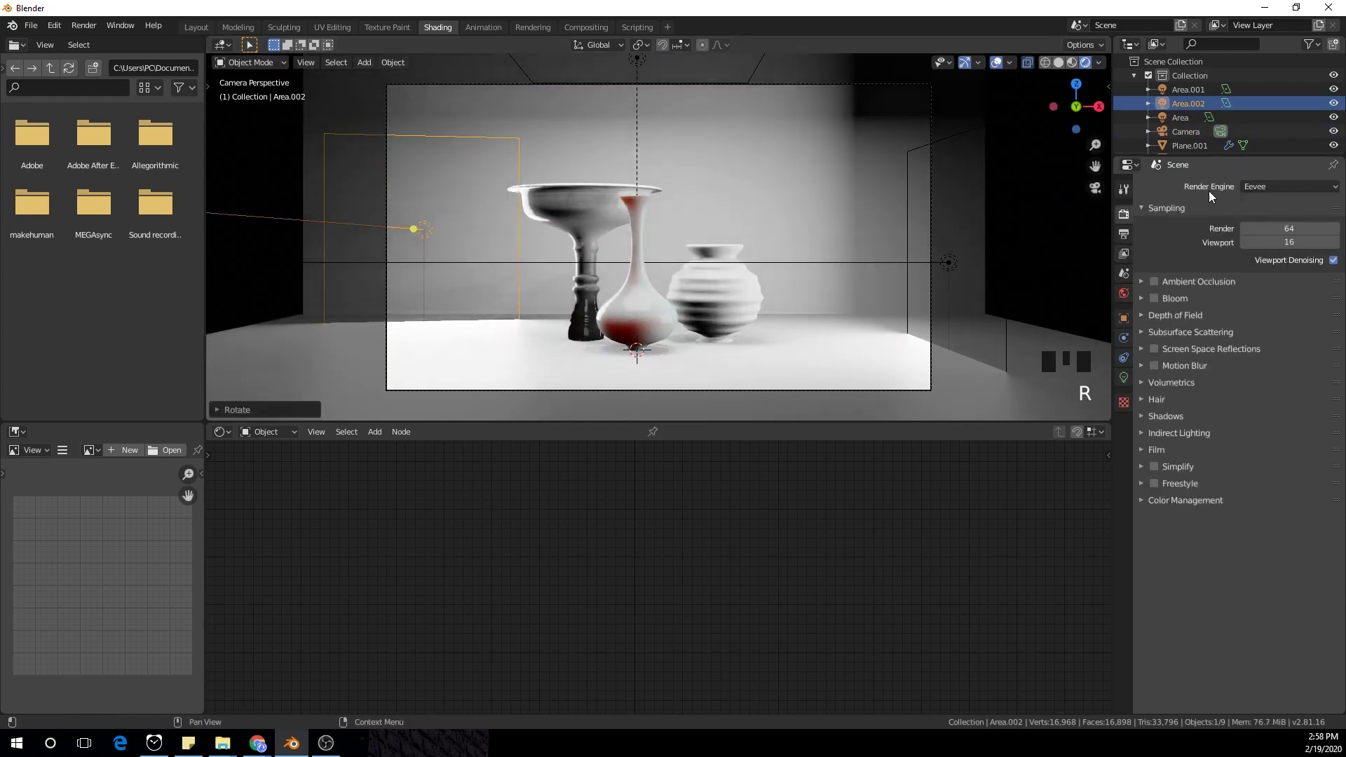
left_click(1266, 188)
left_click(1269, 230)
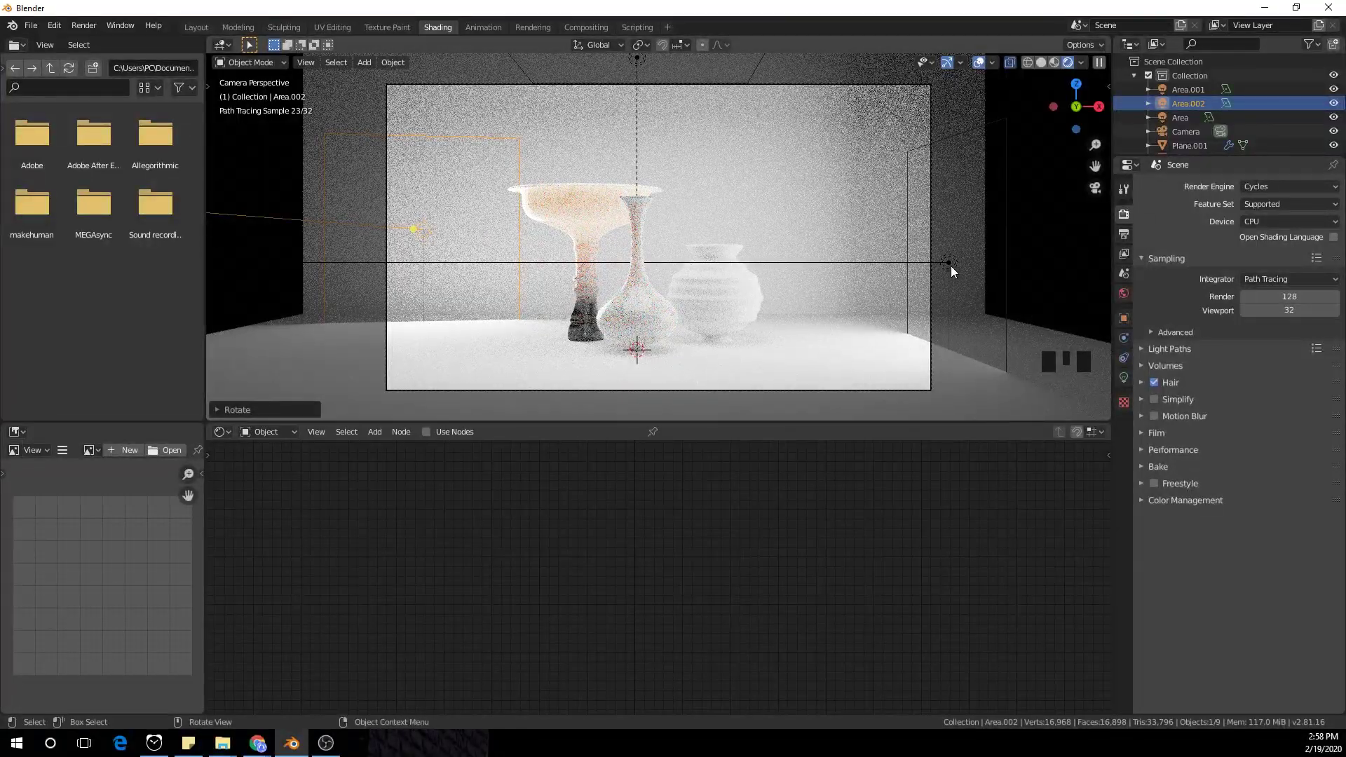
Step: Reduce the power of the overhead area light to 100 W
left_click(645, 63)
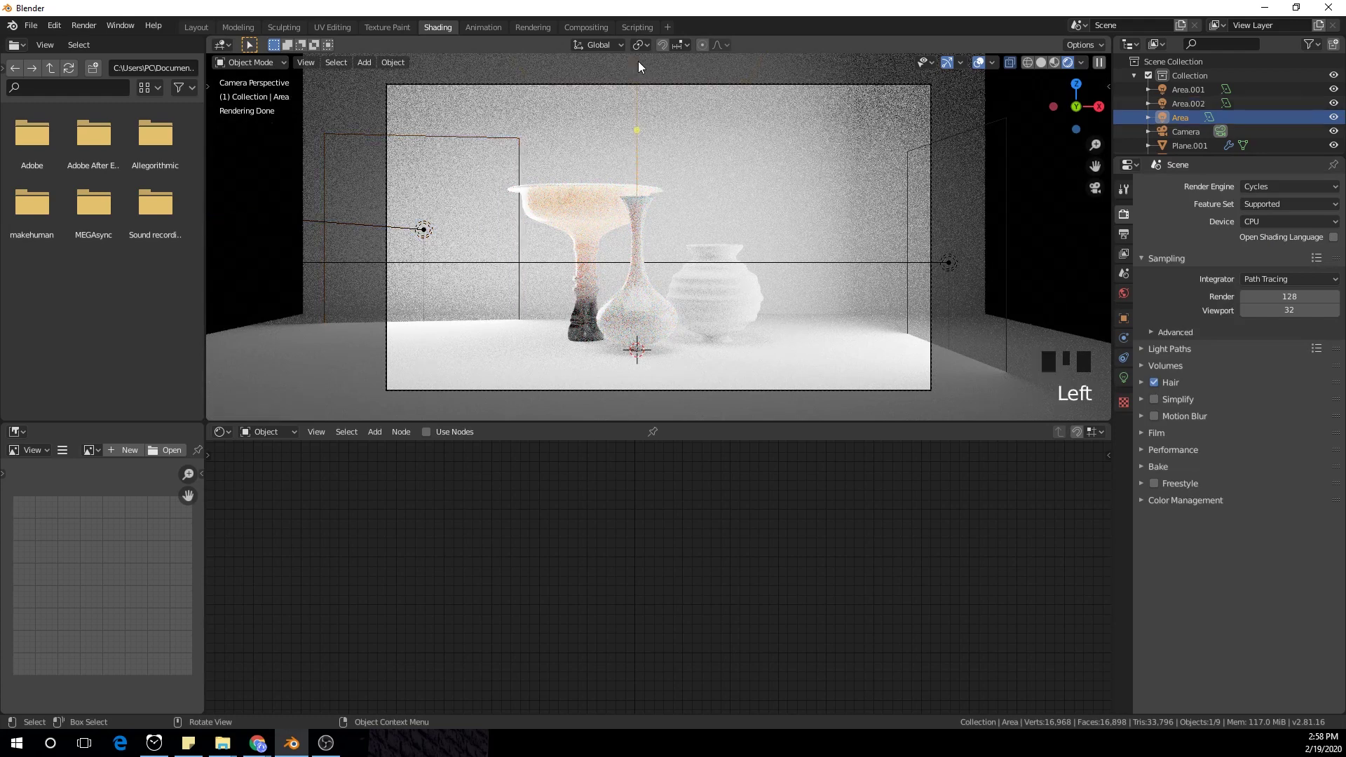
left_click(638, 61)
left_click(1124, 435)
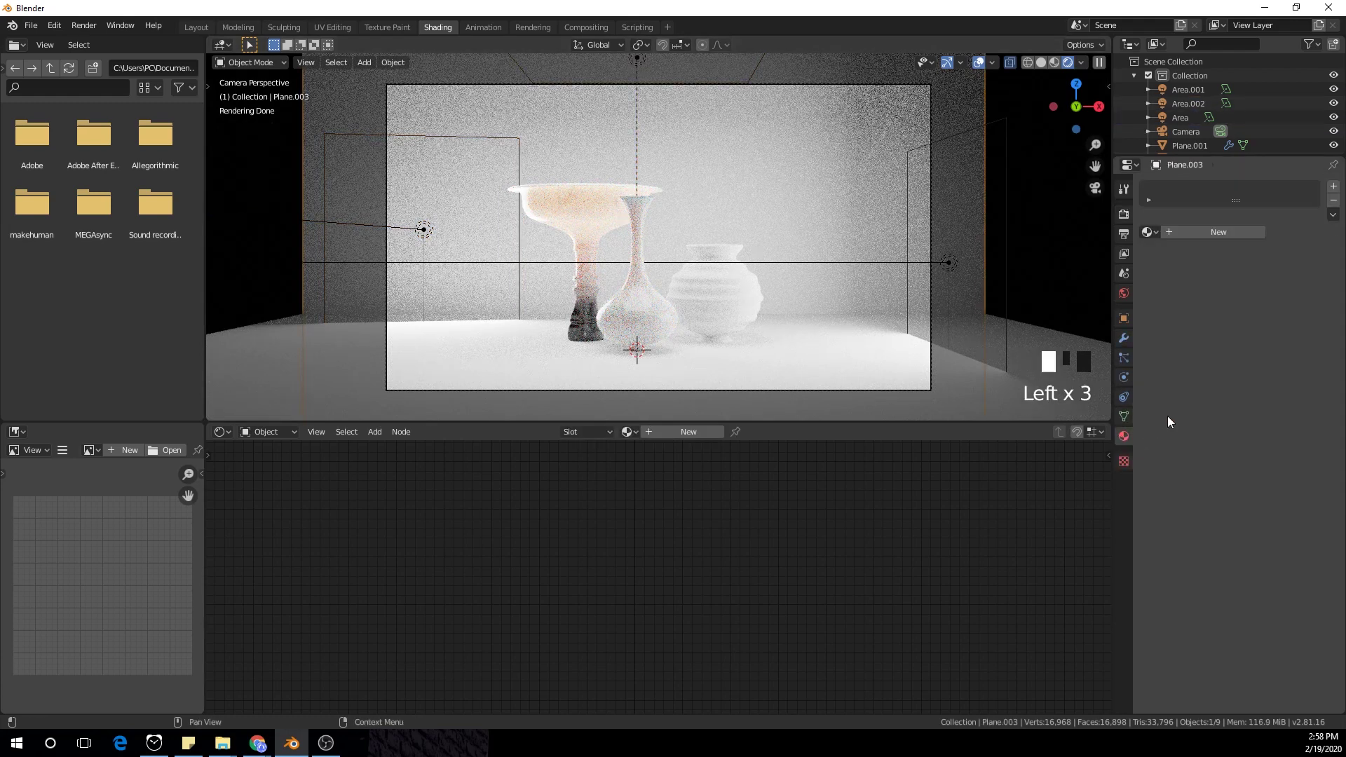
left_click(640, 58)
left_click(1300, 279)
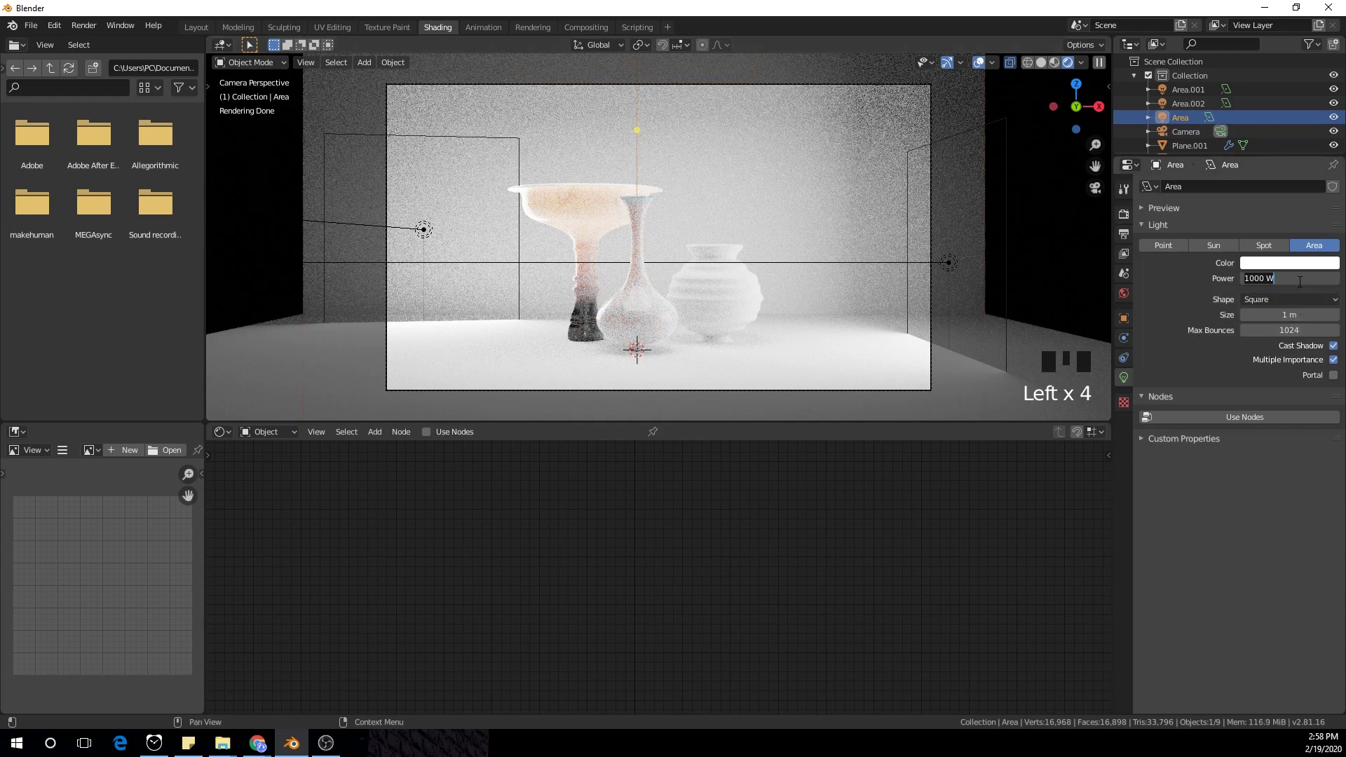
type("100")
key("Return")
key("KP_0")
key("KP_0")
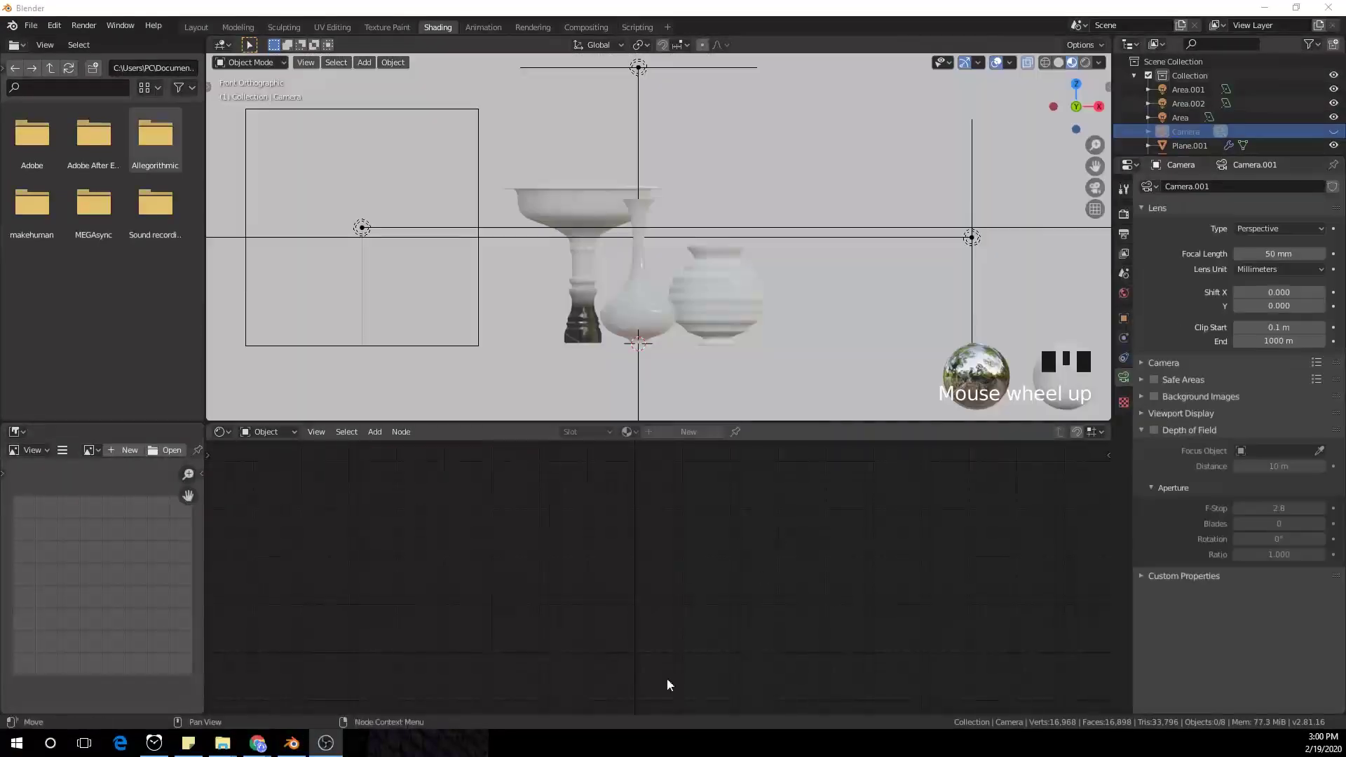
Step: Add a path curve at the base of the bottle vase
scroll(735, 309, "up", 3)
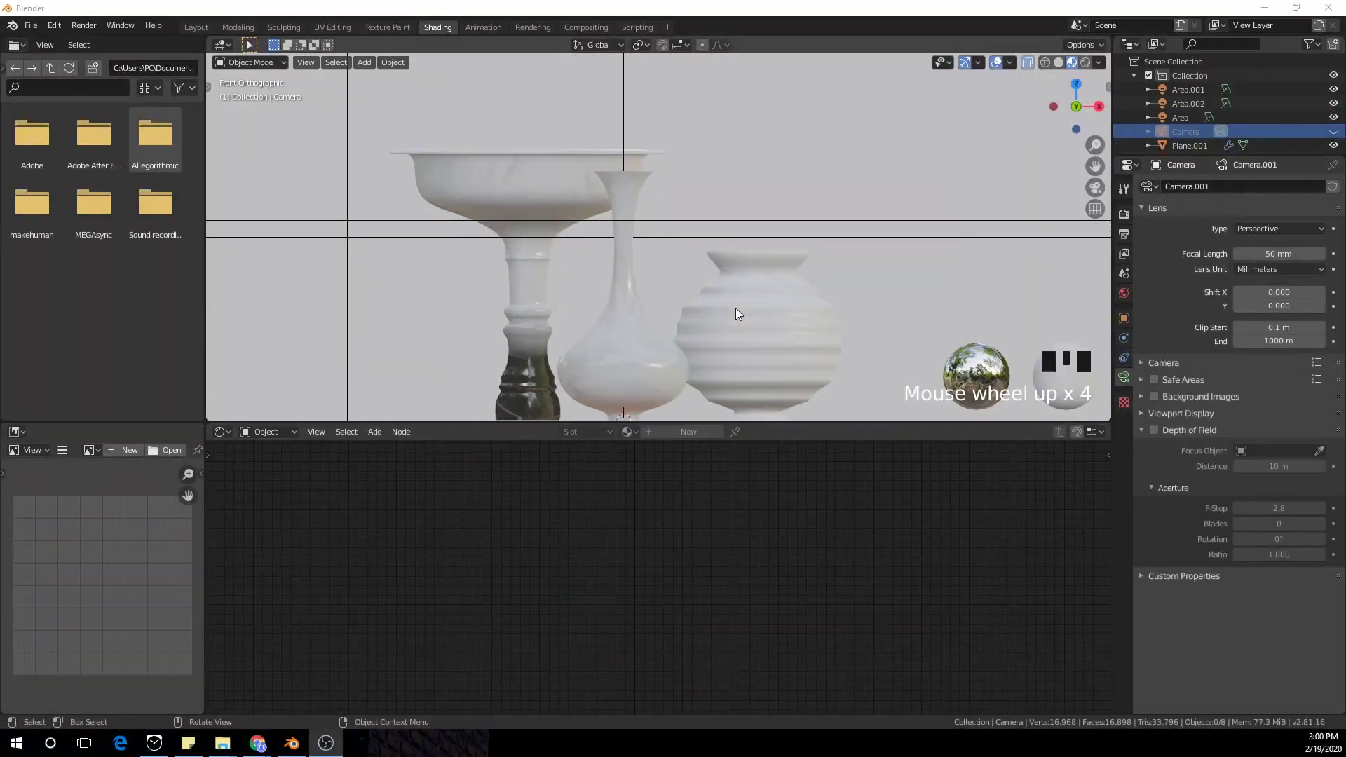
scroll(734, 309, "down", 1)
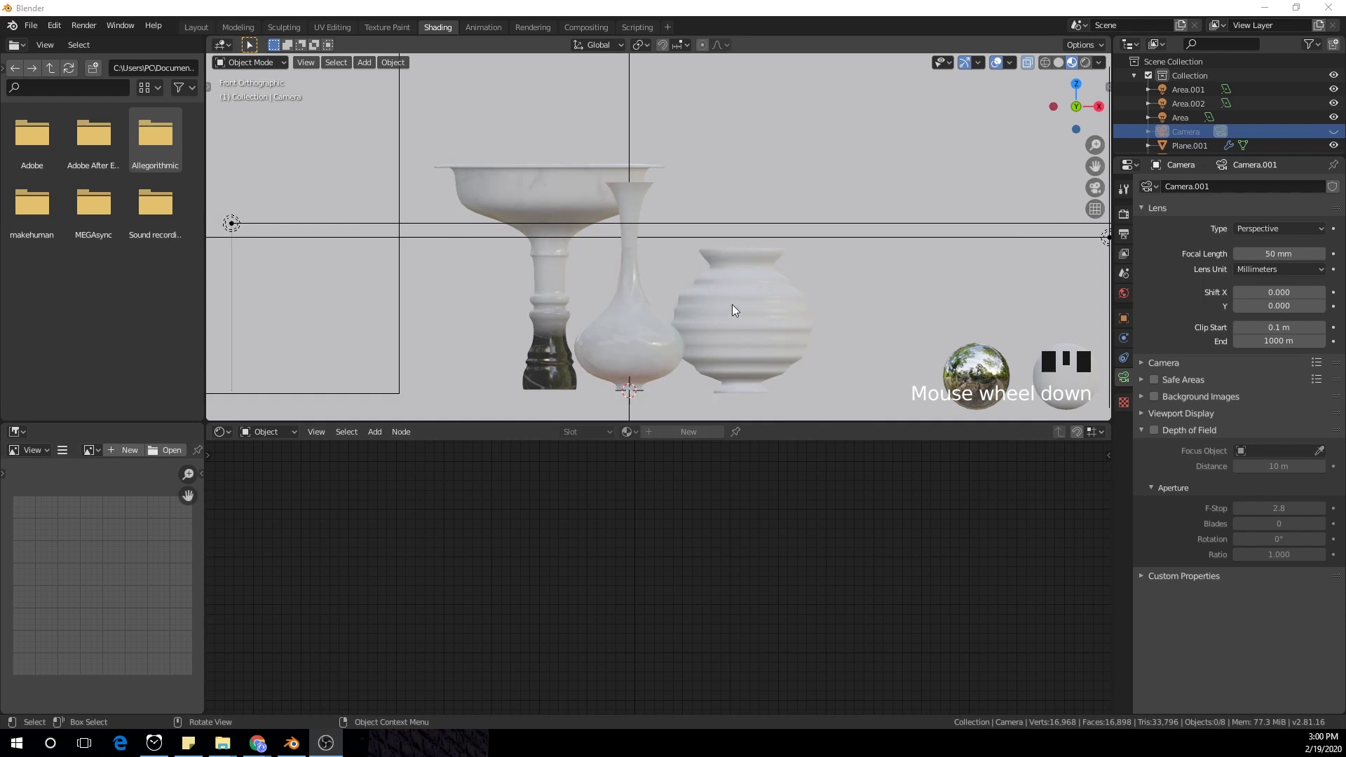
double_click(727, 269)
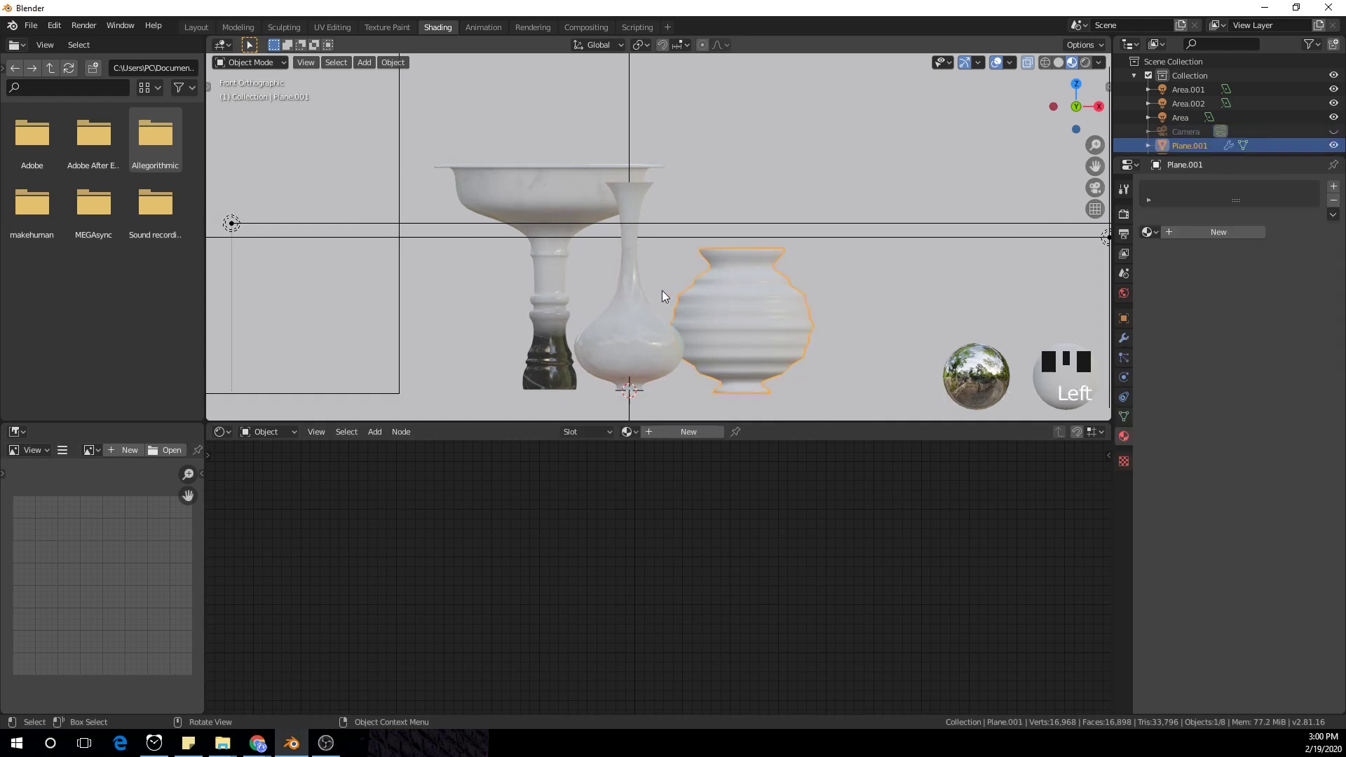
left_click(641, 338)
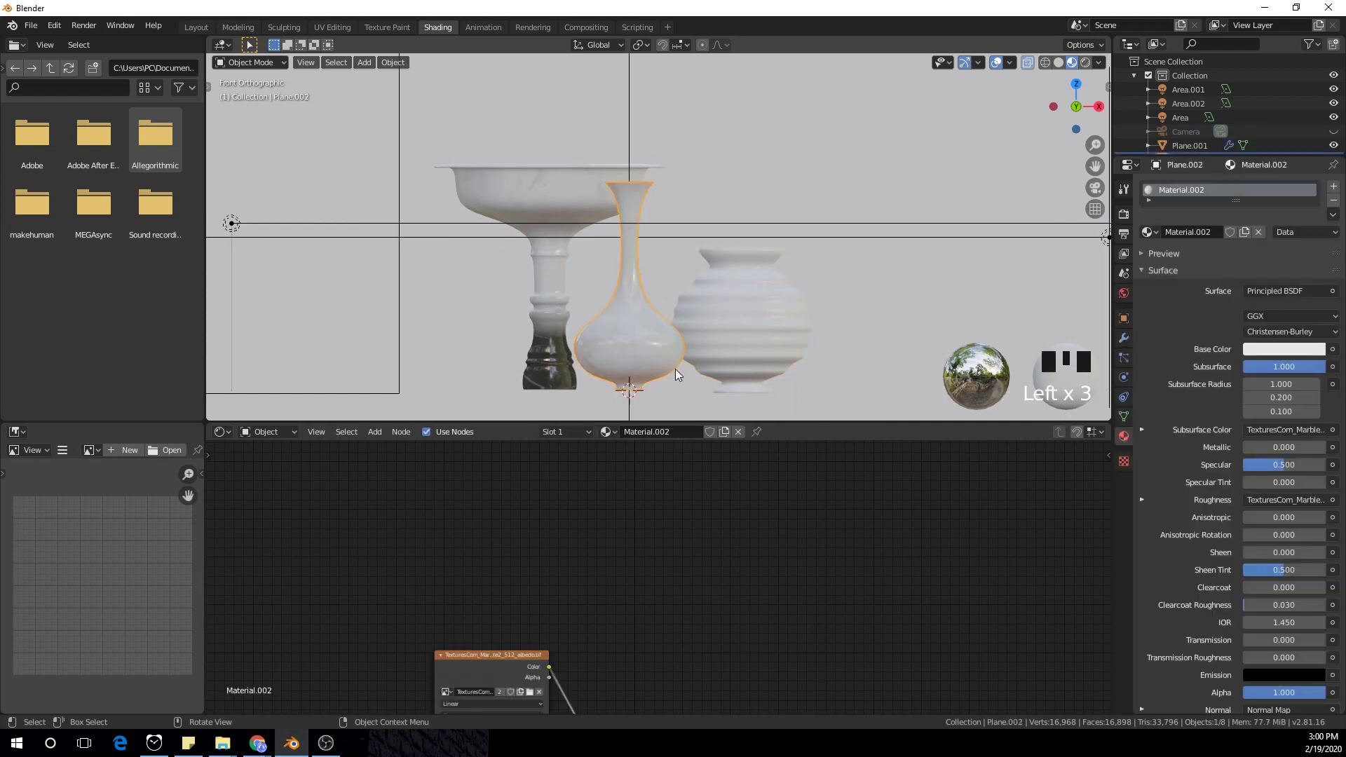
key("shift+a")
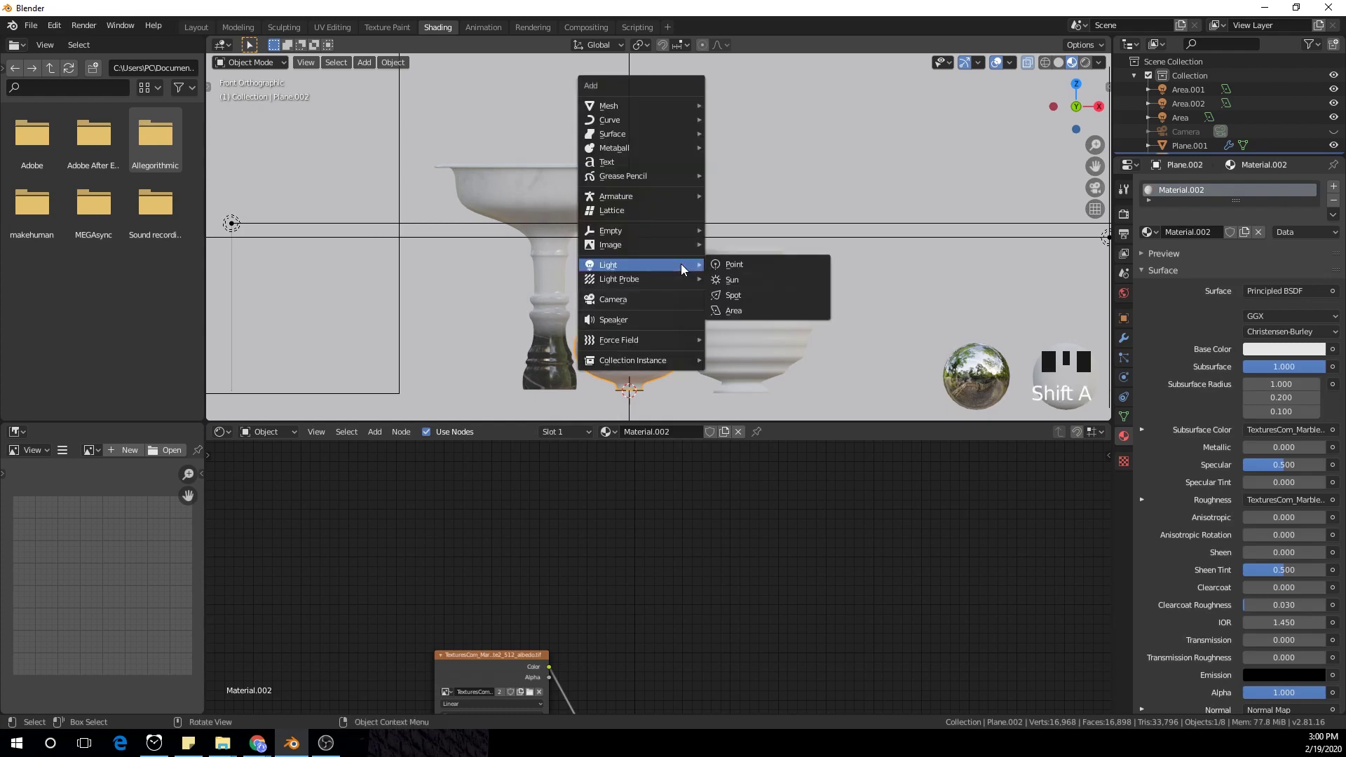
mouse_move(668, 122)
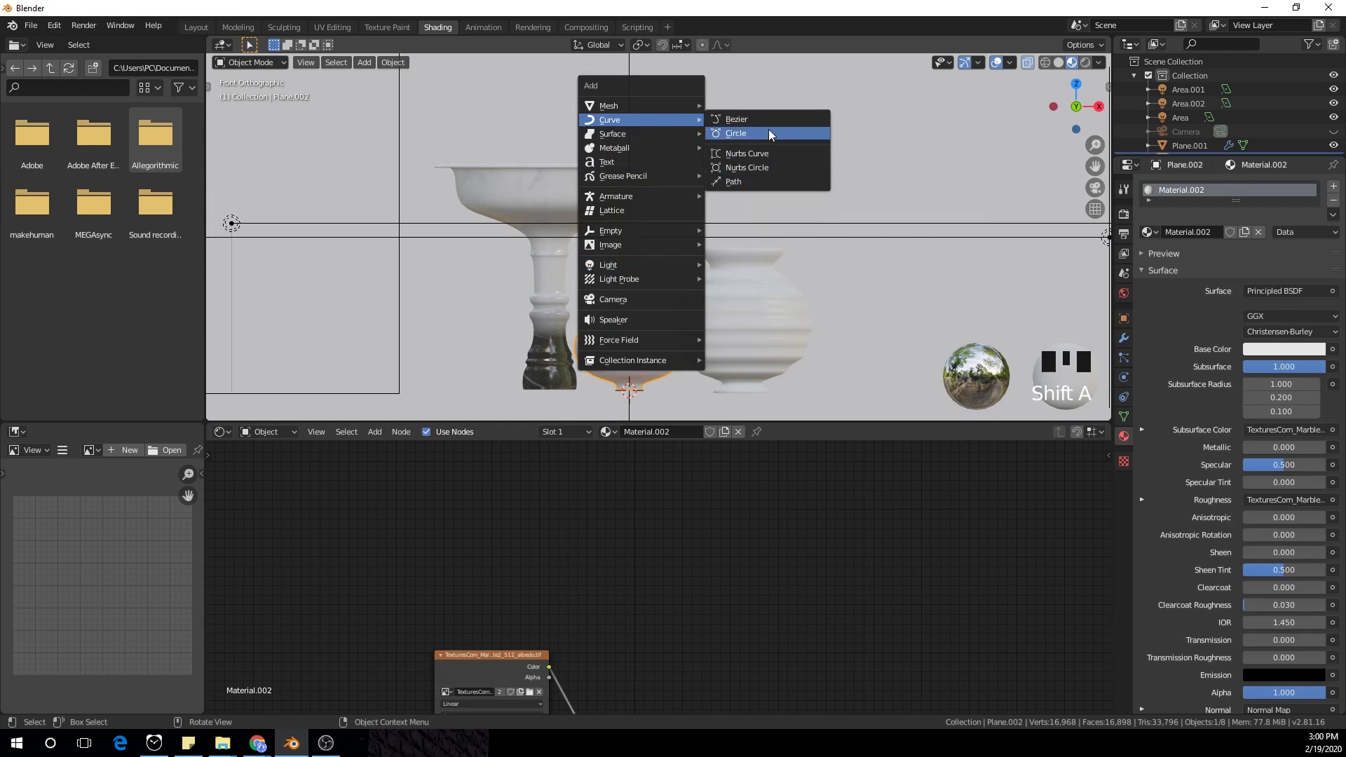
left_click(772, 184)
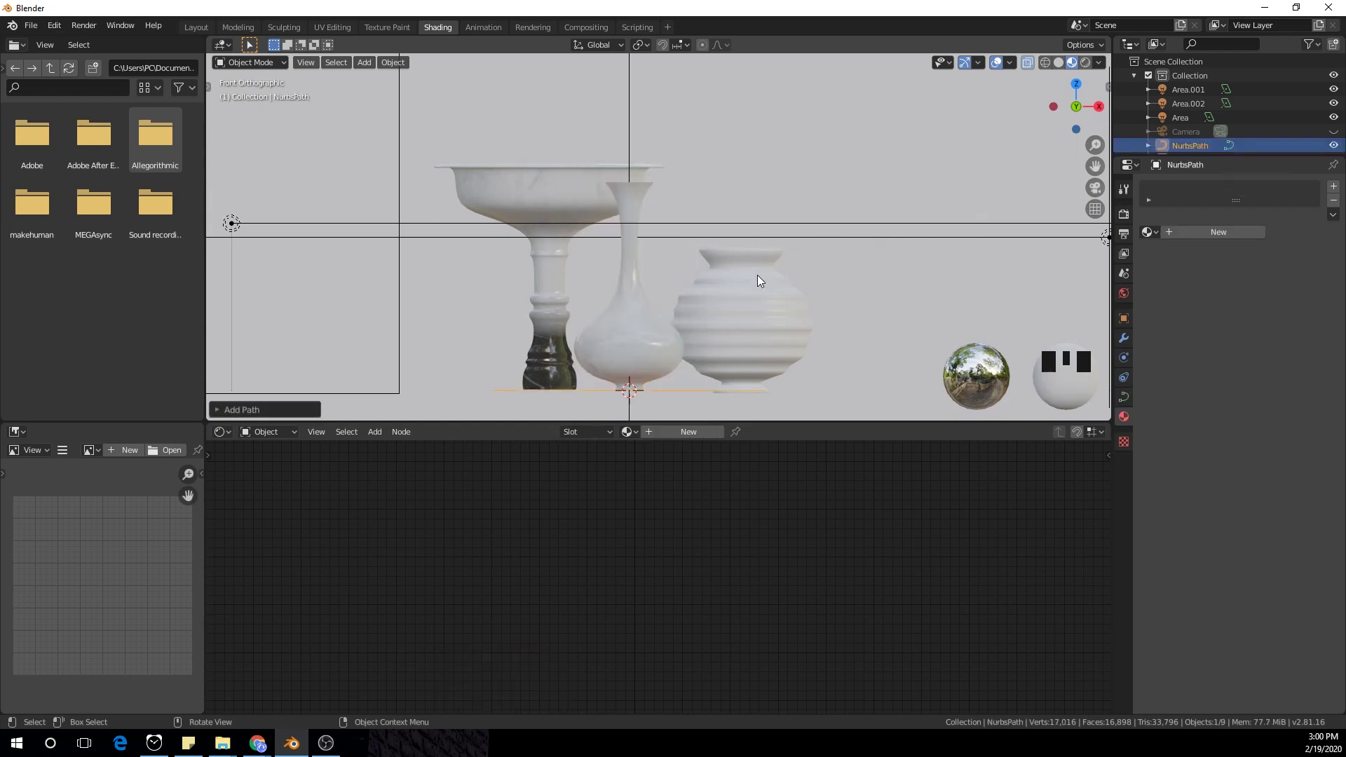
Step: Move all the path's points up beside the bottle vase, then place its outer end point on the vase's neck
key("Tab")
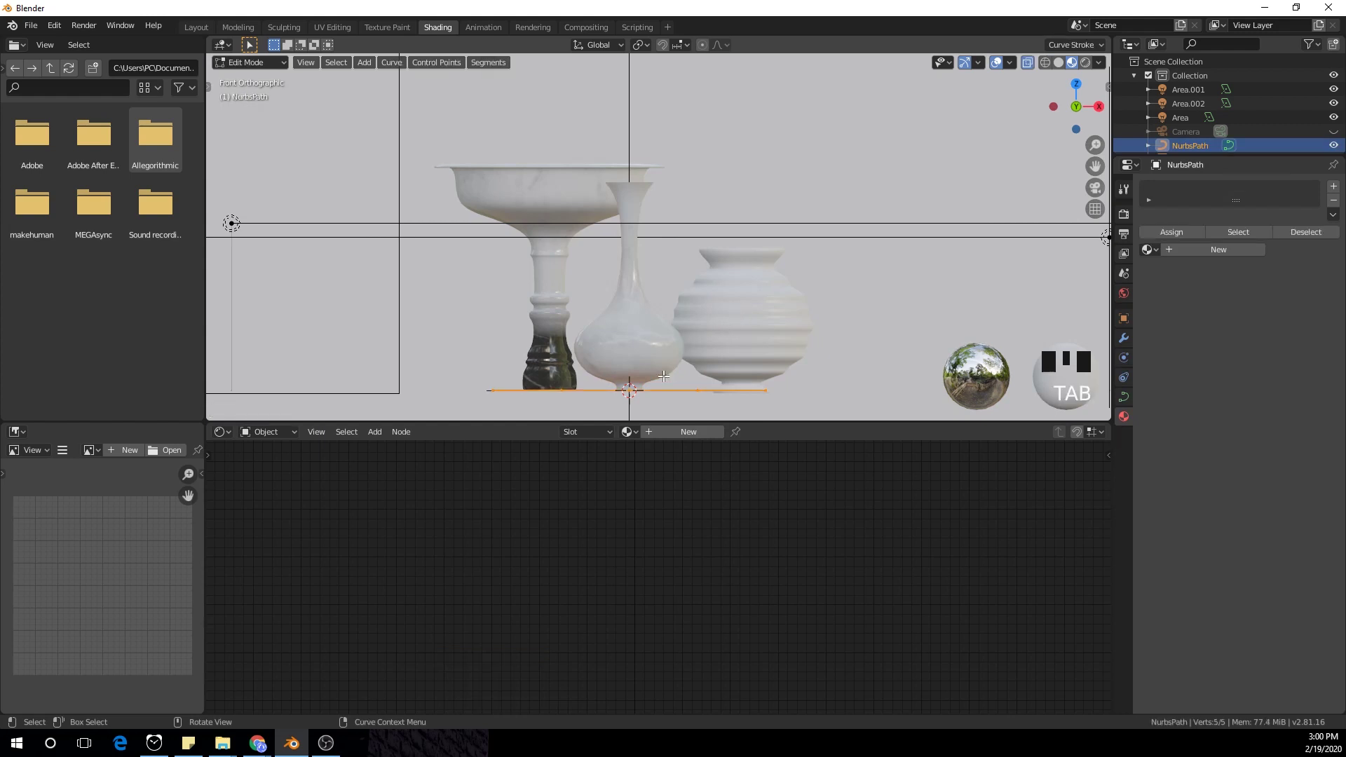
left_click(827, 433)
key("g")
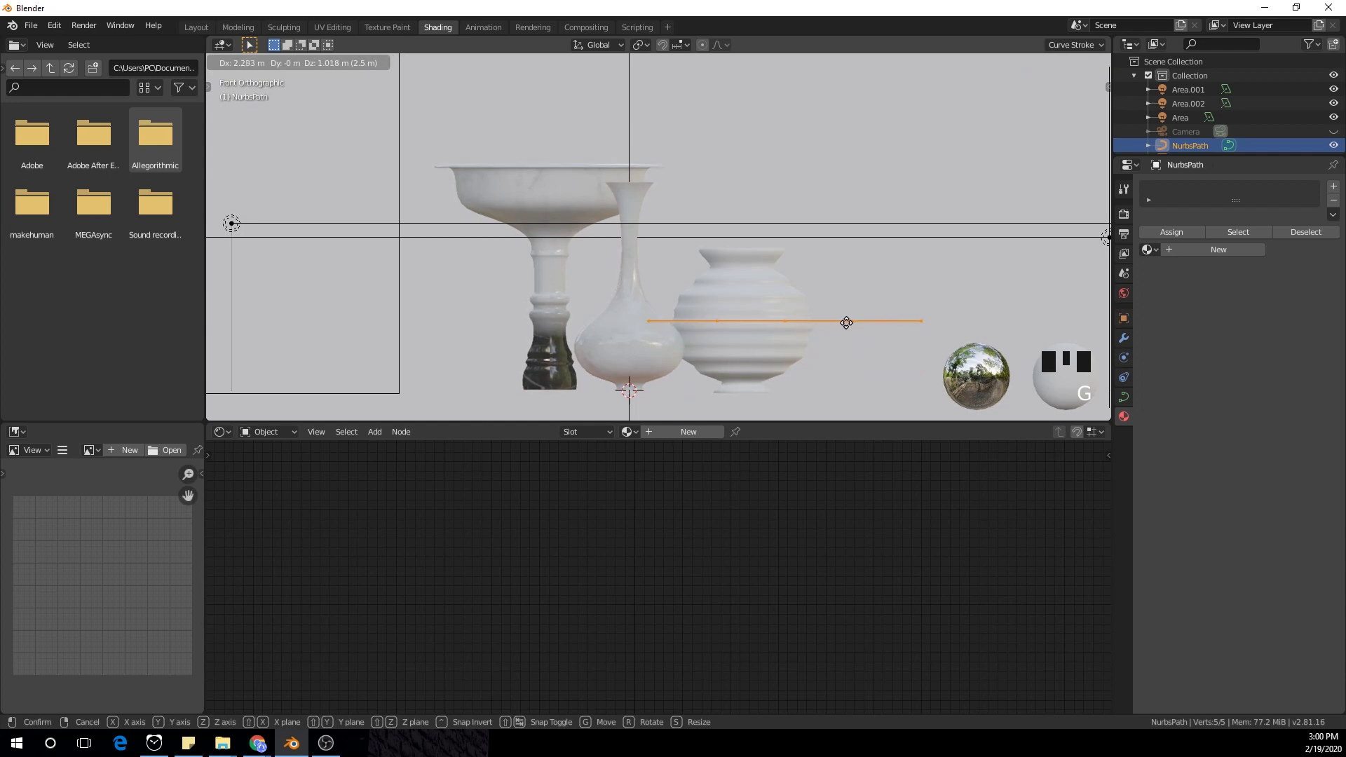
left_click(846, 322)
left_click(920, 323)
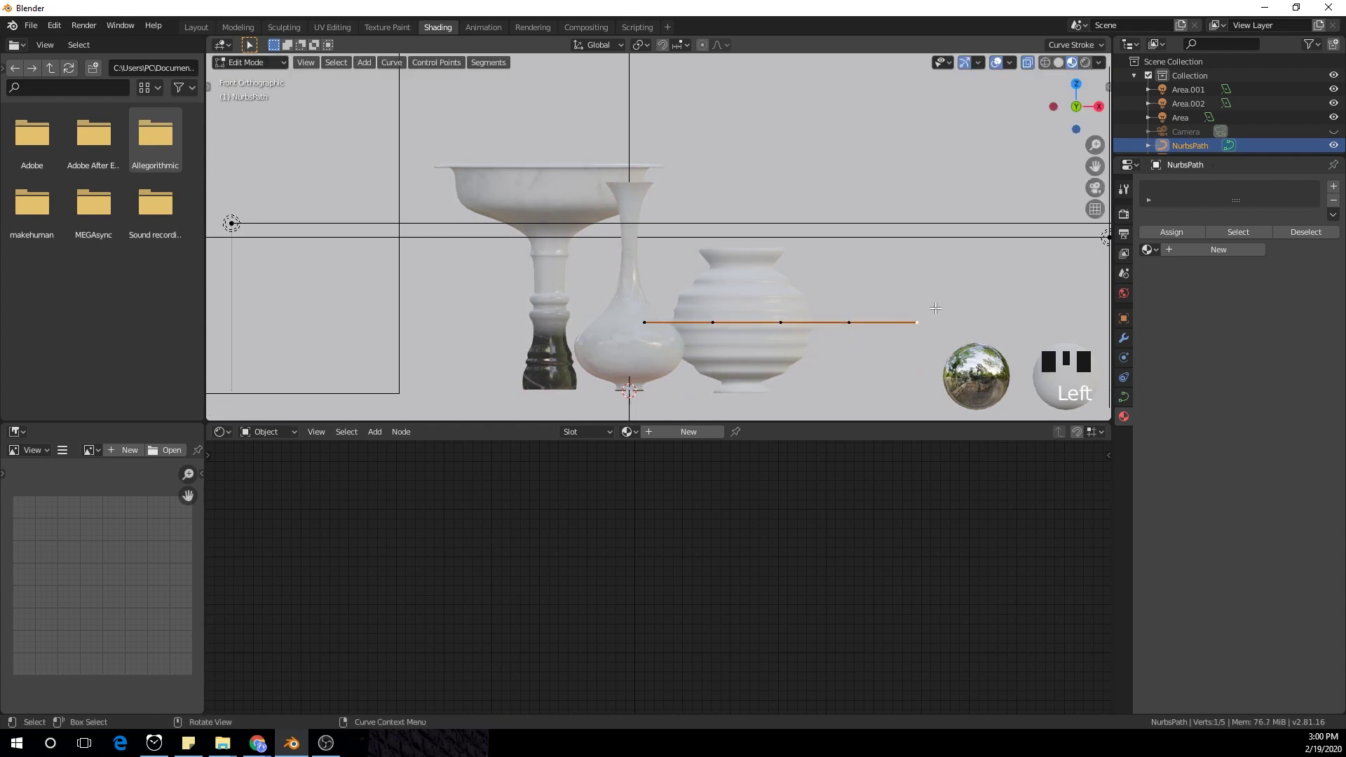
key("g")
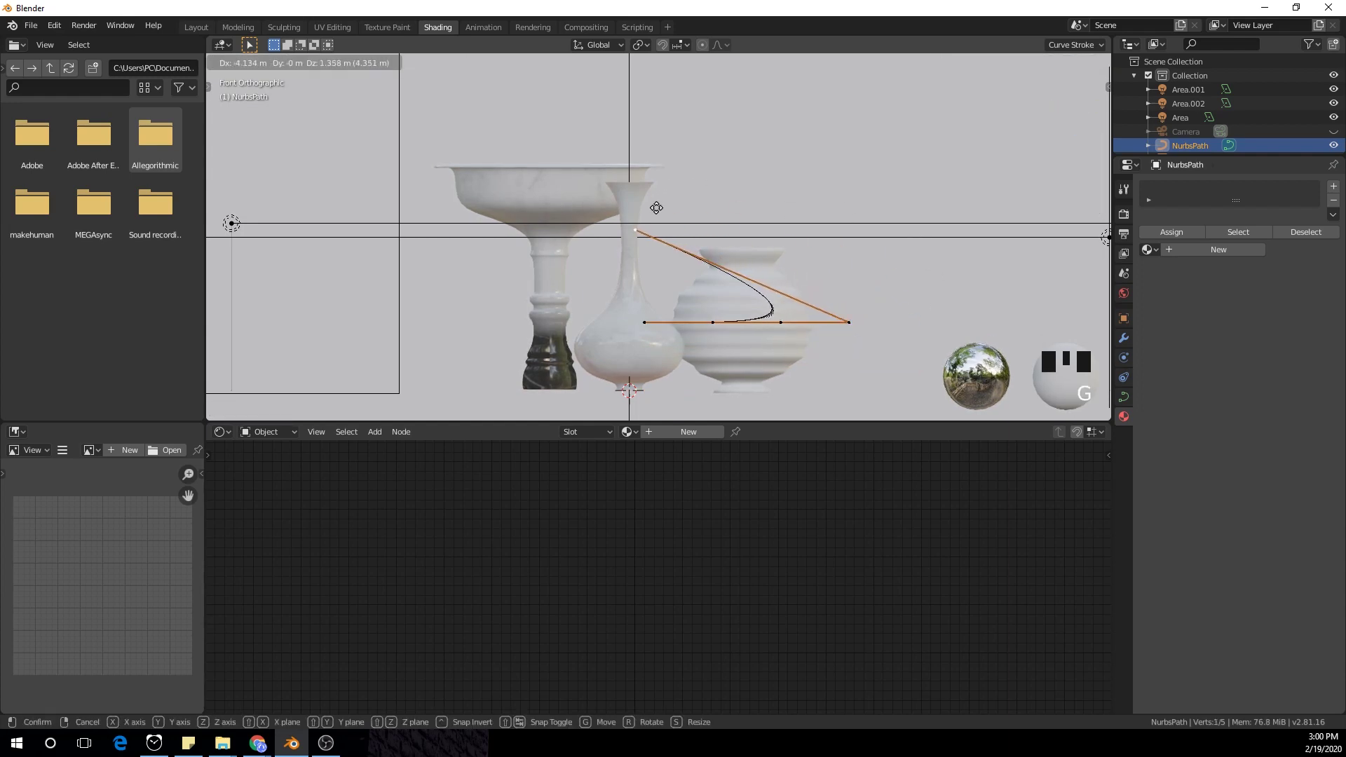
left_click(656, 207)
Step: Raise the path's next two control points above the round vase to bow the curve outward into a handle's upper arc
left_click(845, 321)
key("g")
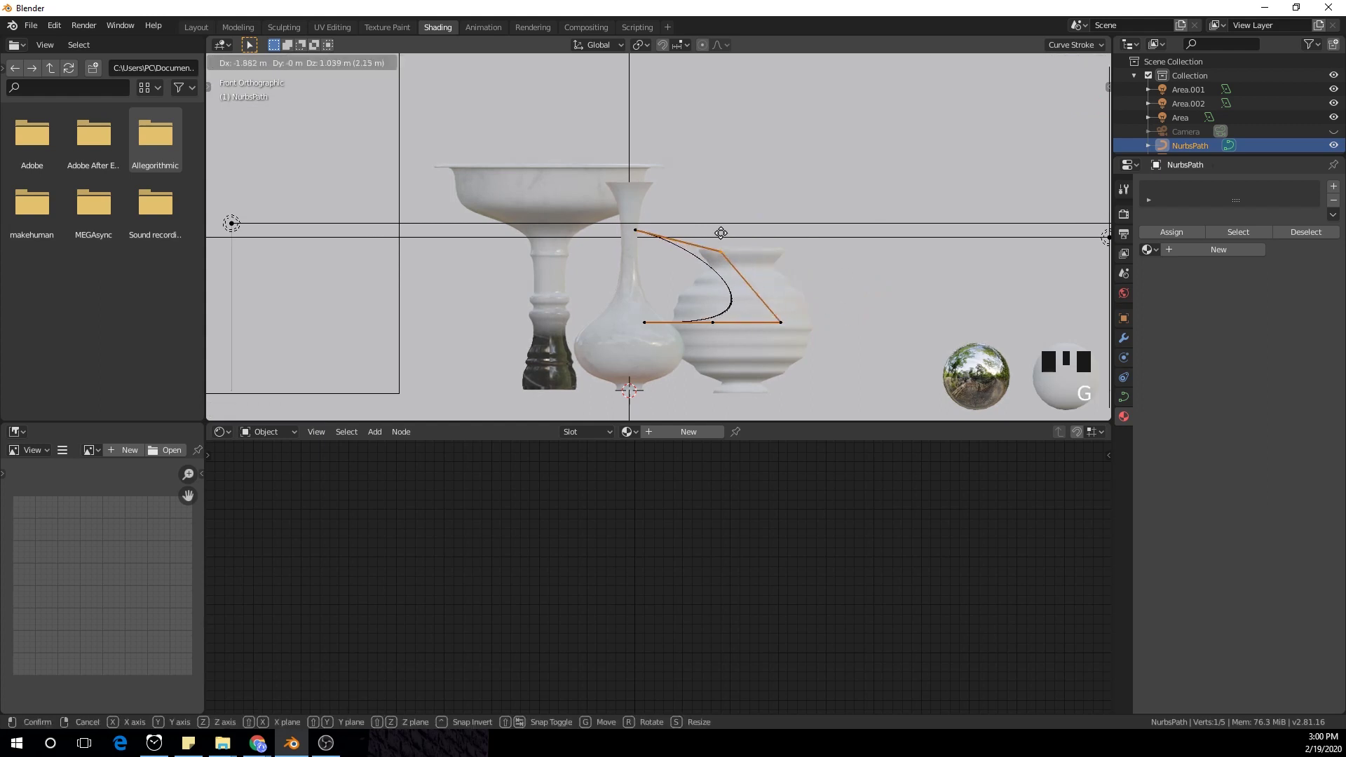
left_click(751, 117)
left_click(782, 307)
key("g")
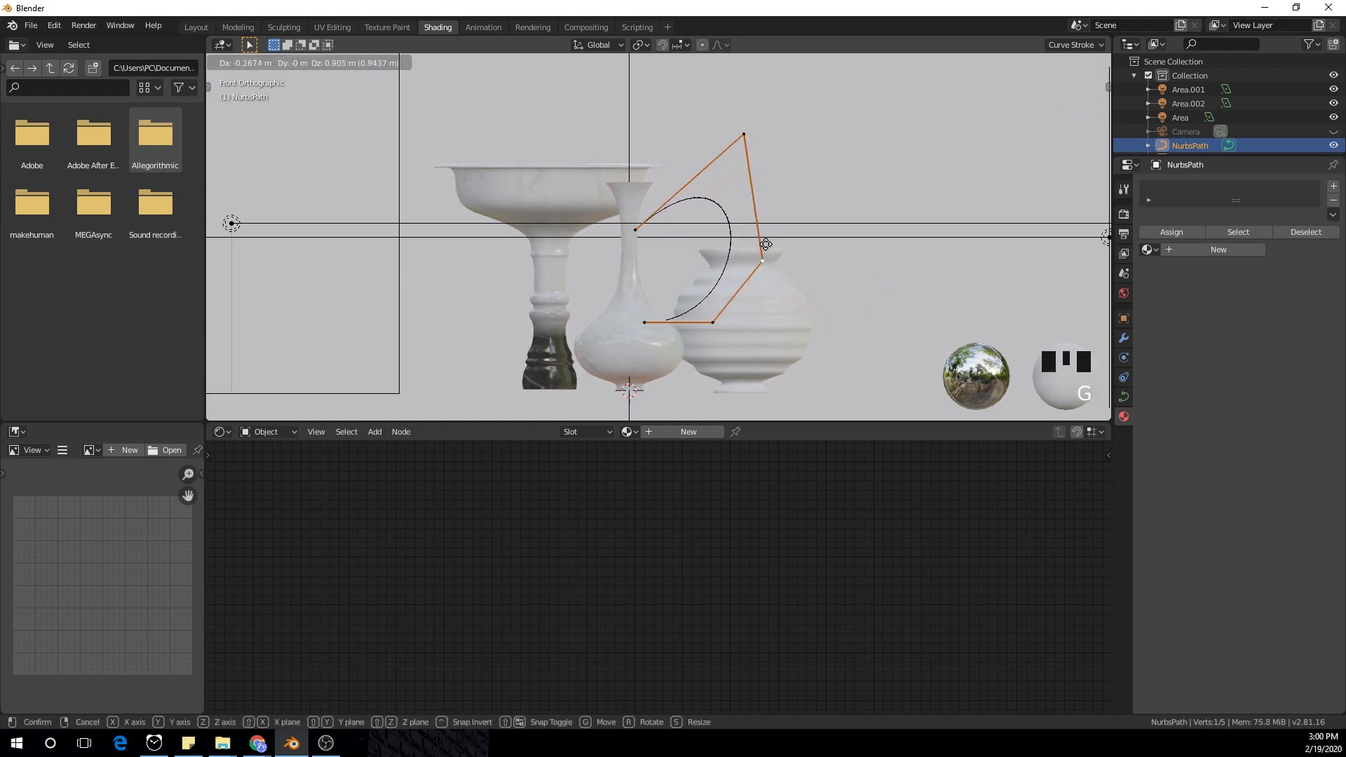
left_click(774, 225)
Step: Move the control point beside the lower end point up next to the bottle's neck so the curve bends back toward the body
left_click(713, 322)
key("g")
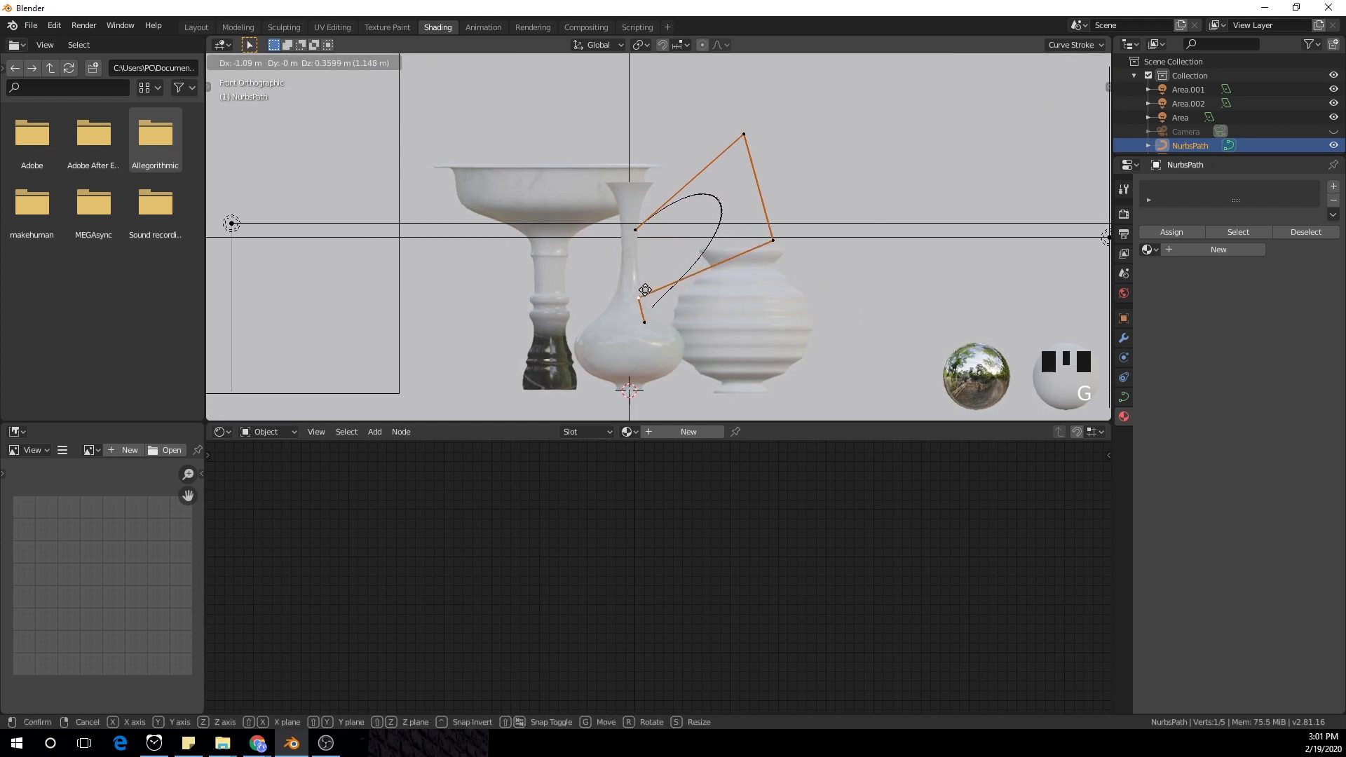
left_click(645, 290)
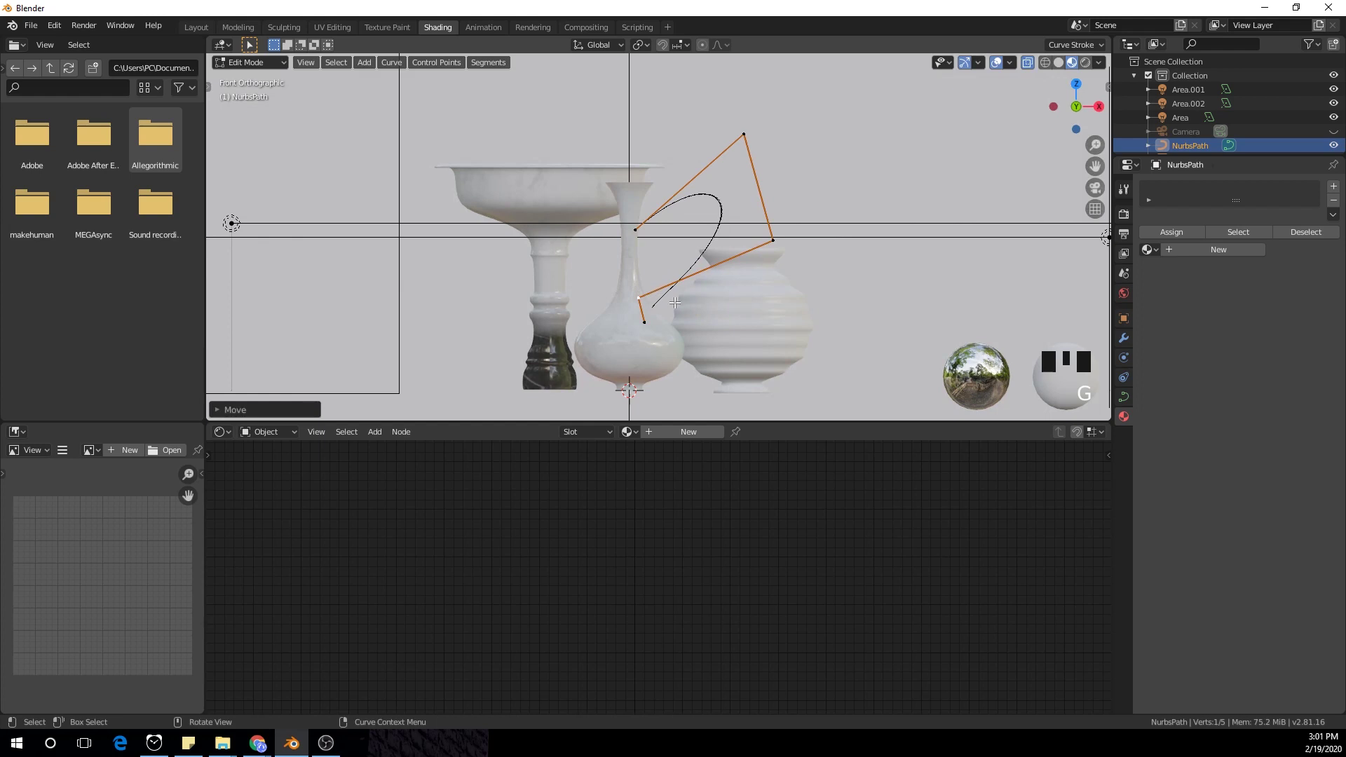
key("g")
left_click(680, 252)
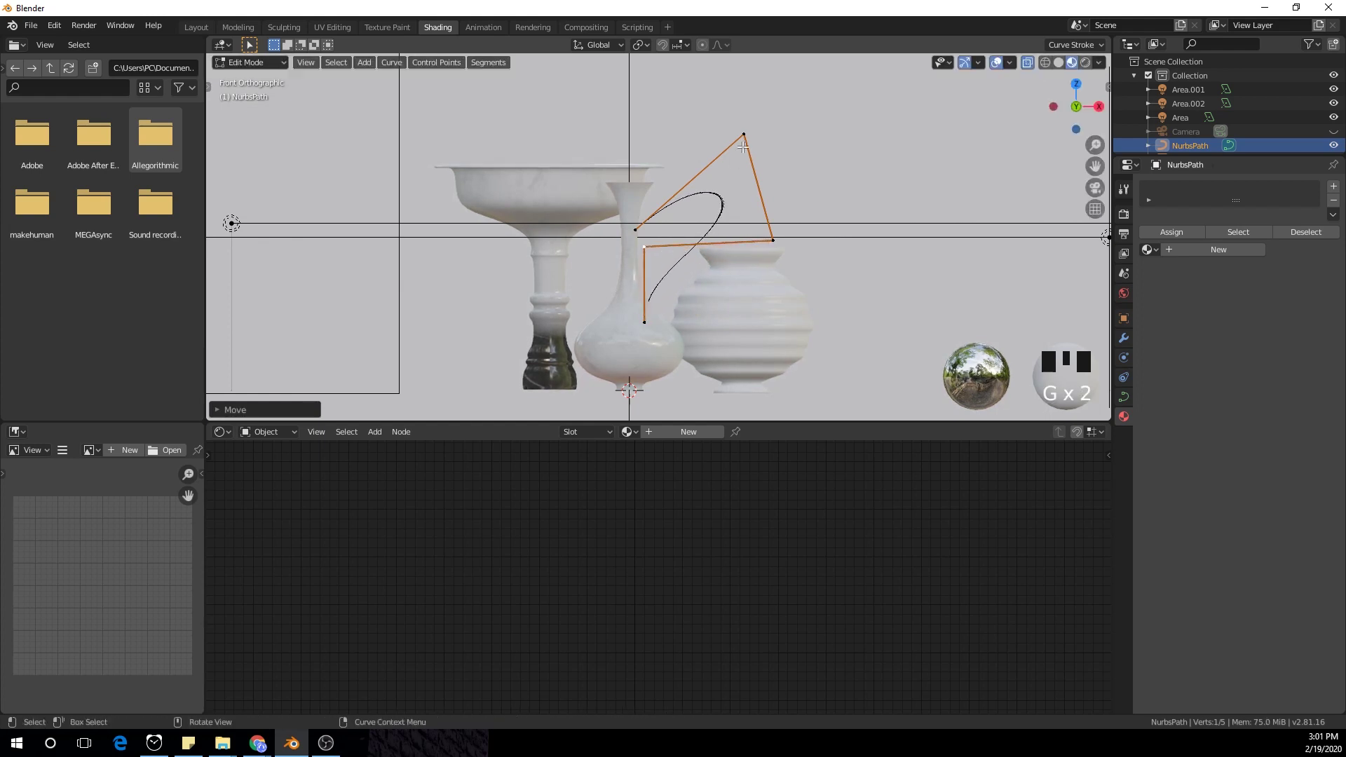
Step: Pull the handle curve's two outer control points inward and down to tighten the loop, then finish editing the curve
key("g")
left_click(786, 235)
left_click_drag(785, 239, 771, 263)
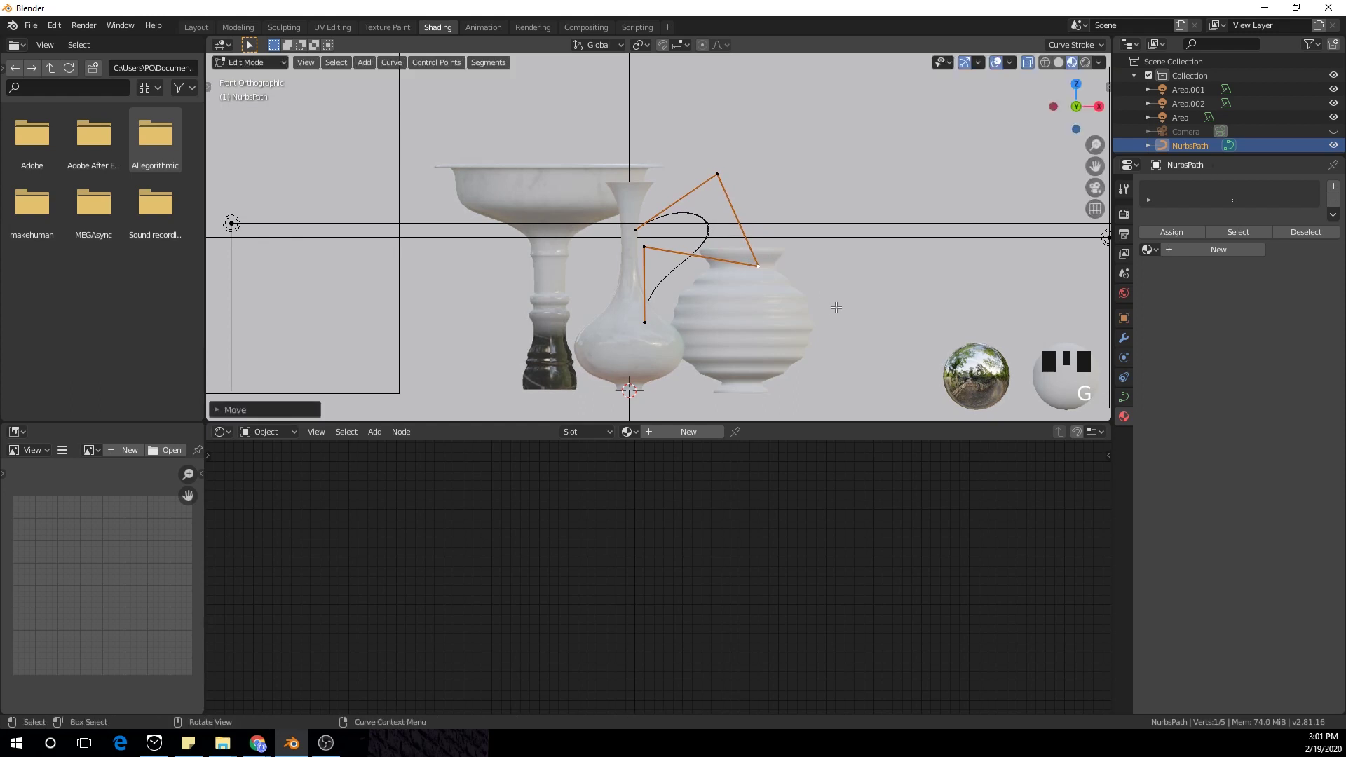
key("Tab")
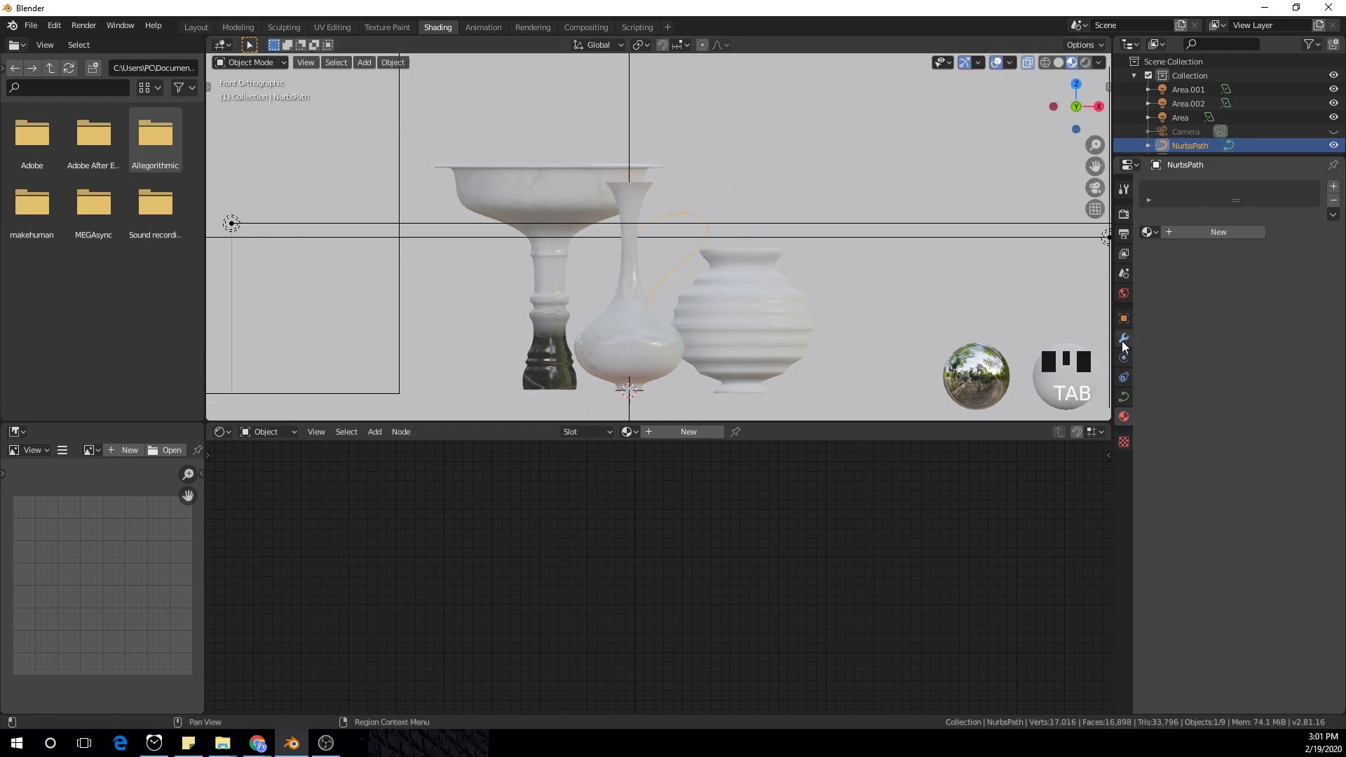
Step: Thicken the handle curve with a bevel depth of 0.07 m and a bevel resolution of 8
left_click(1124, 397)
left_click(1168, 429)
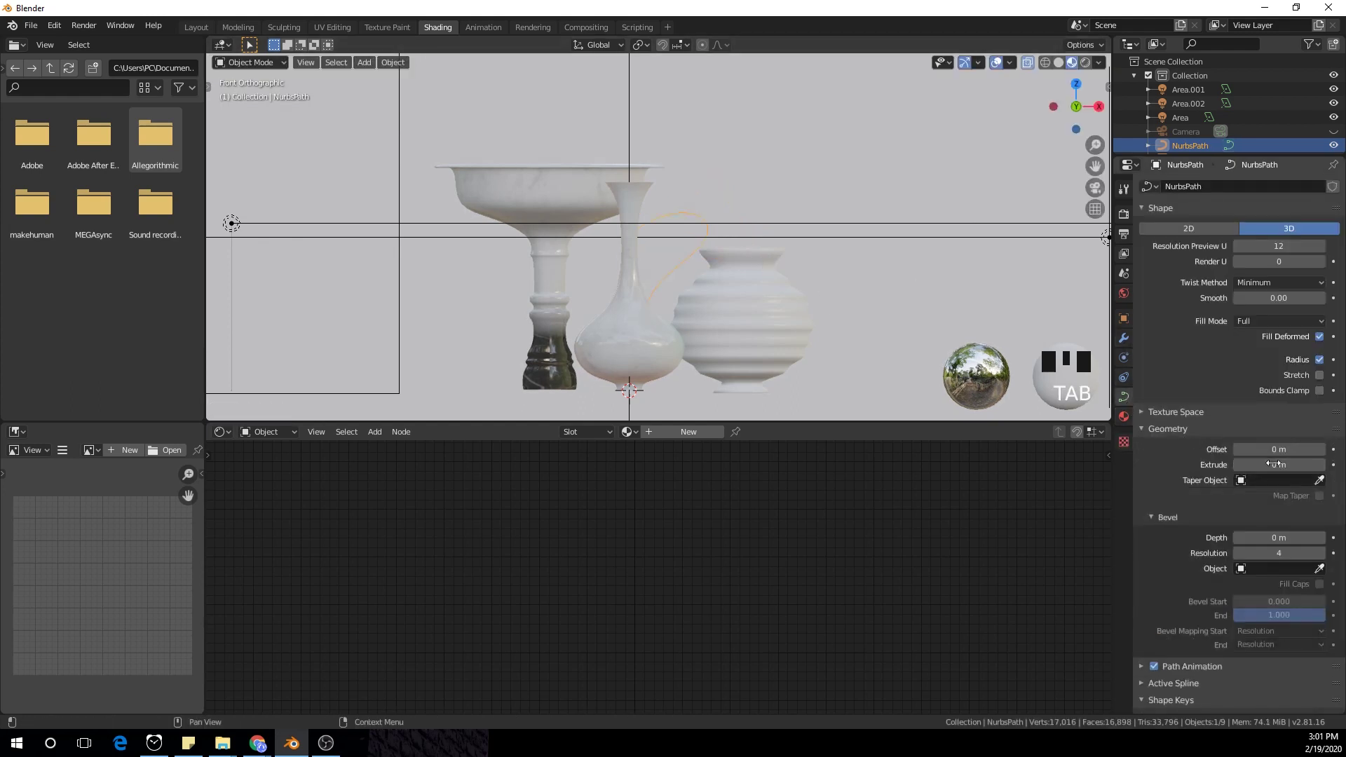
left_click_drag(1270, 537, 1297, 537)
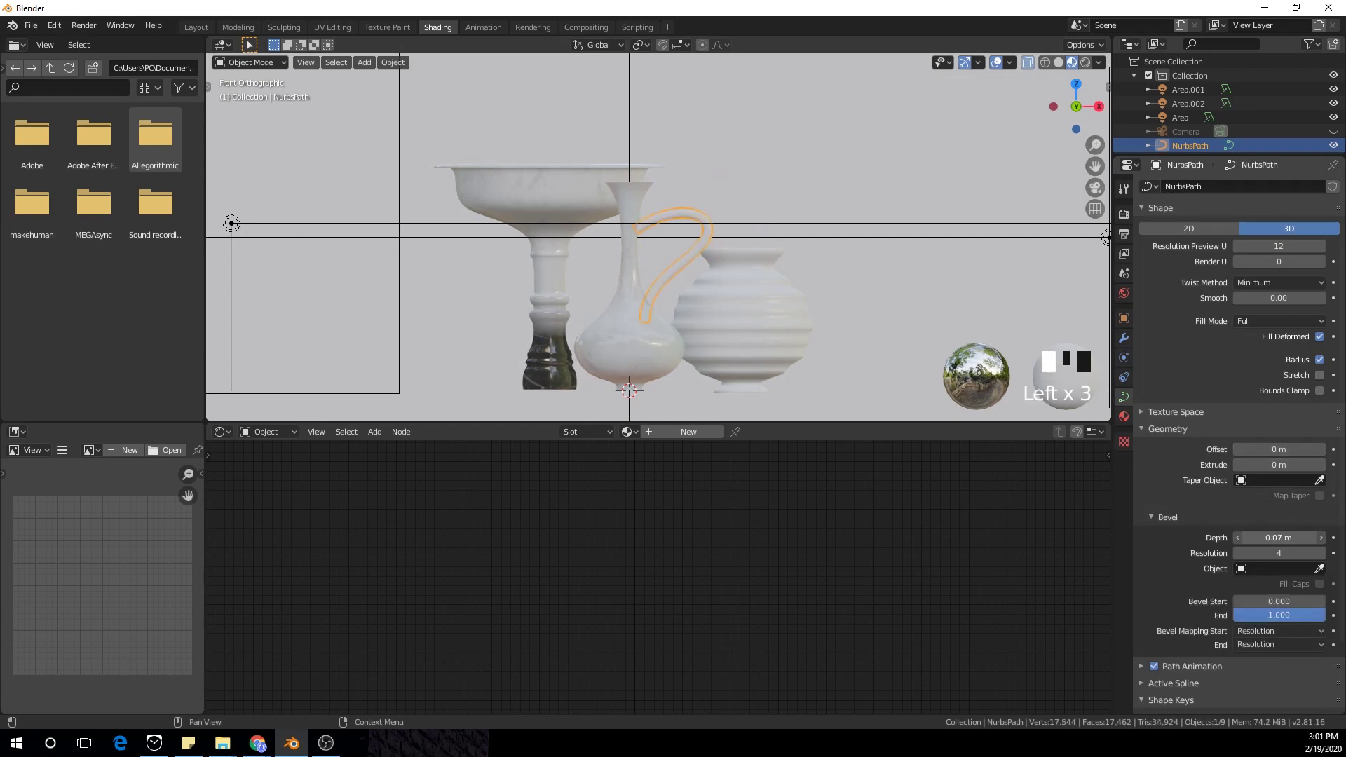
left_click(1266, 553)
left_click(1086, 393)
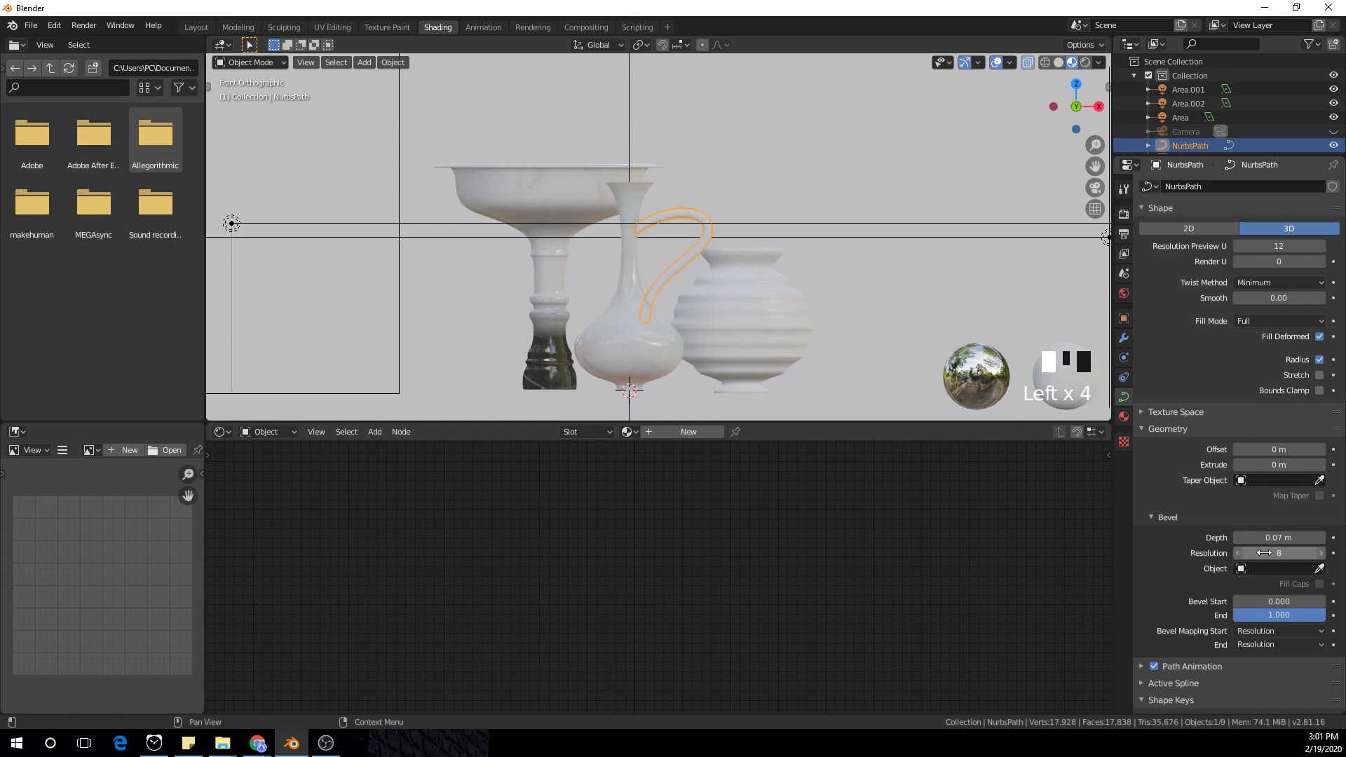
Step: Assign the existing Material.001 to the handle curve
left_click(704, 235)
left_click(706, 221)
left_click(702, 221)
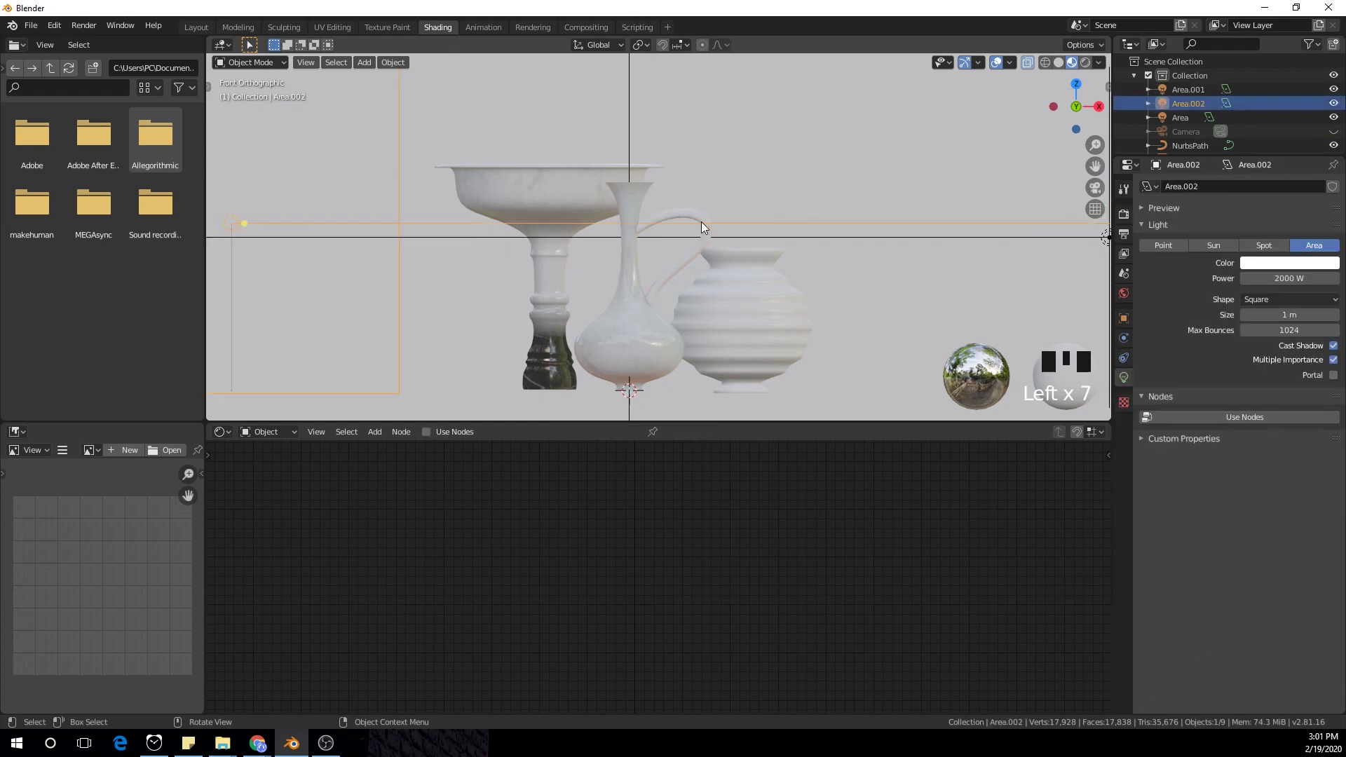
left_click(701, 220)
left_click(1124, 417)
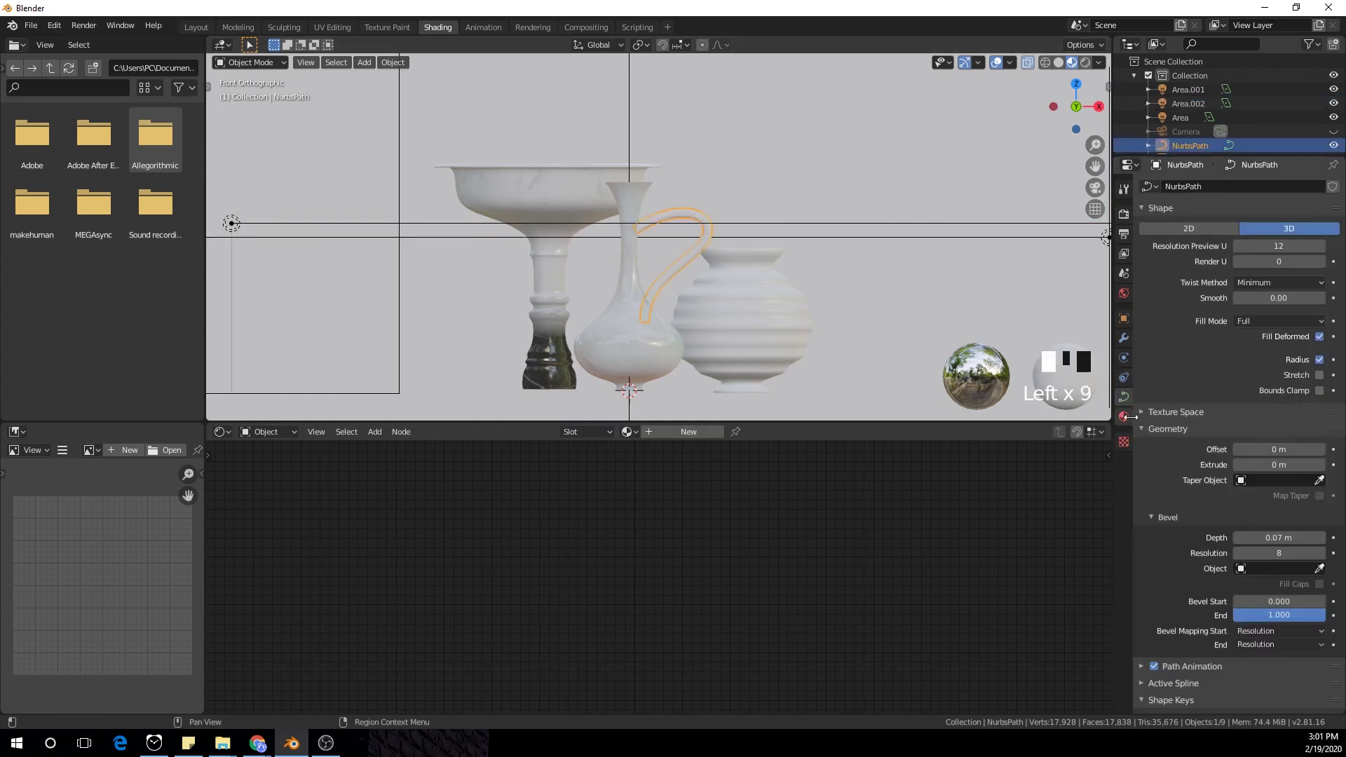
left_click(1153, 234)
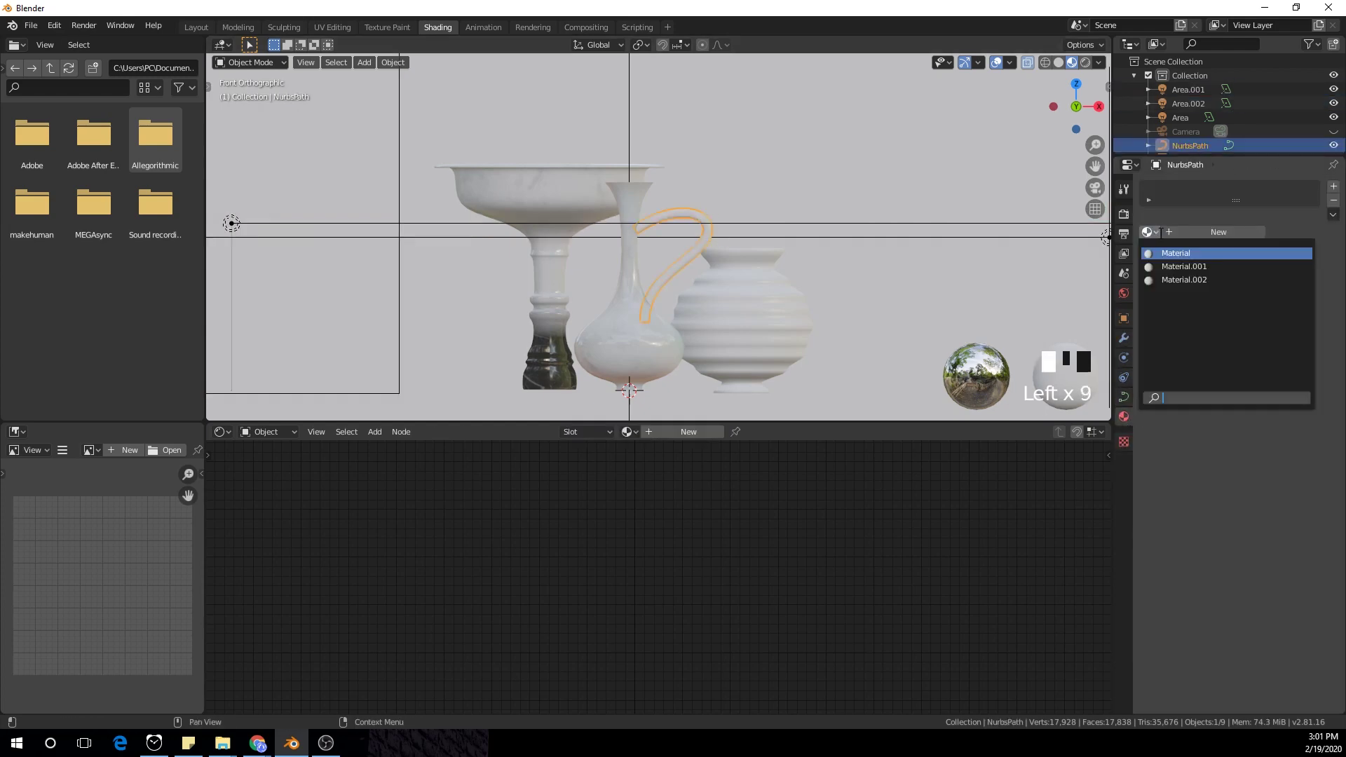
left_click(1180, 267)
Step: Duplicate the handle in place and rotate the copy 180° around the Z axis to form the opposite handle
scroll(759, 341, "up", 4)
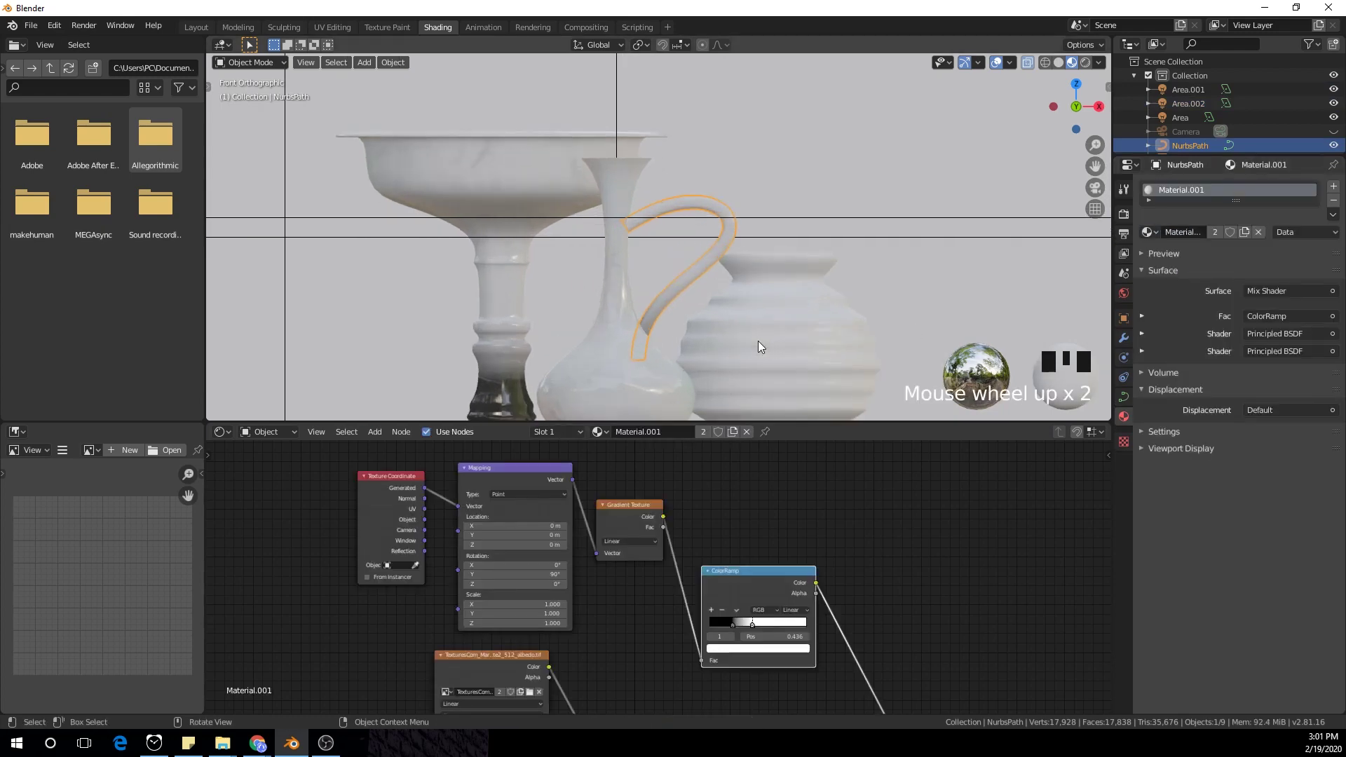
scroll(758, 341, "down", 3)
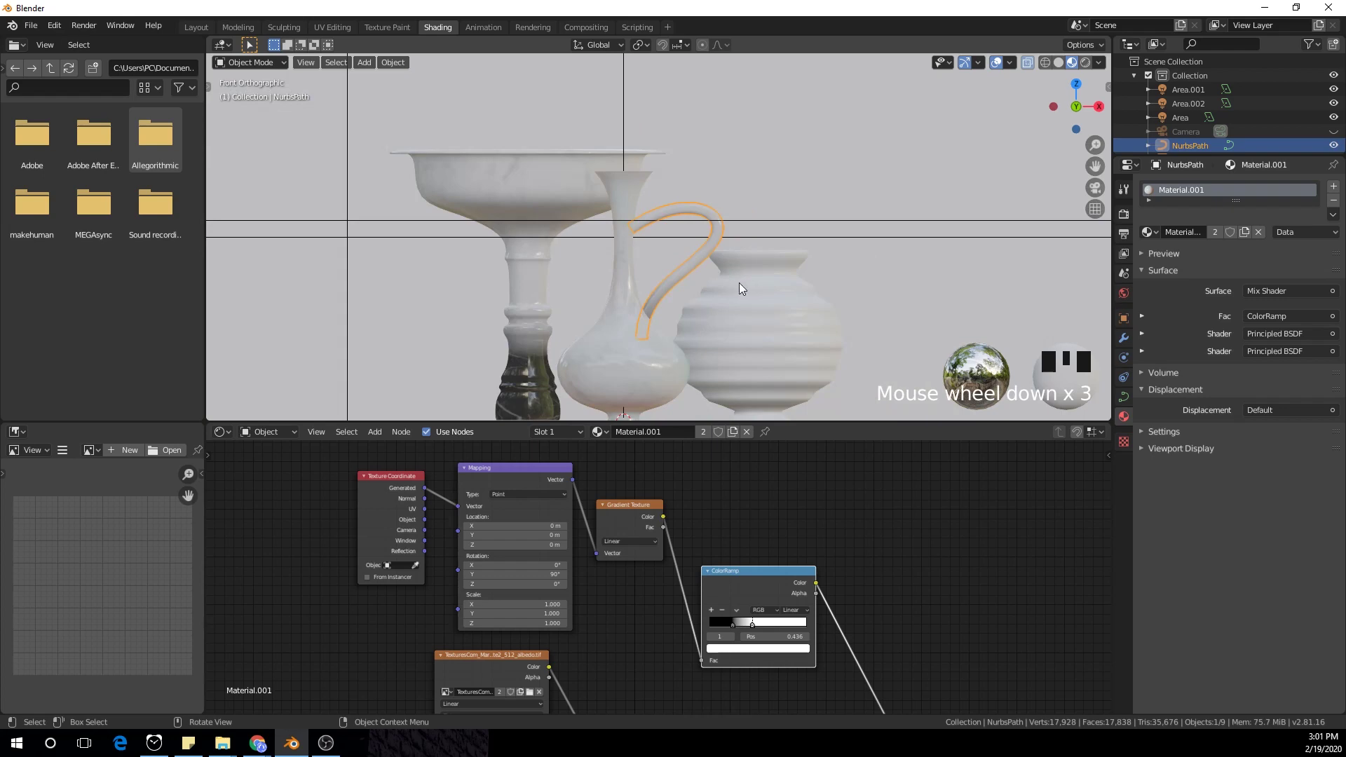
key("shift+d")
right_click(801, 238)
key("r")
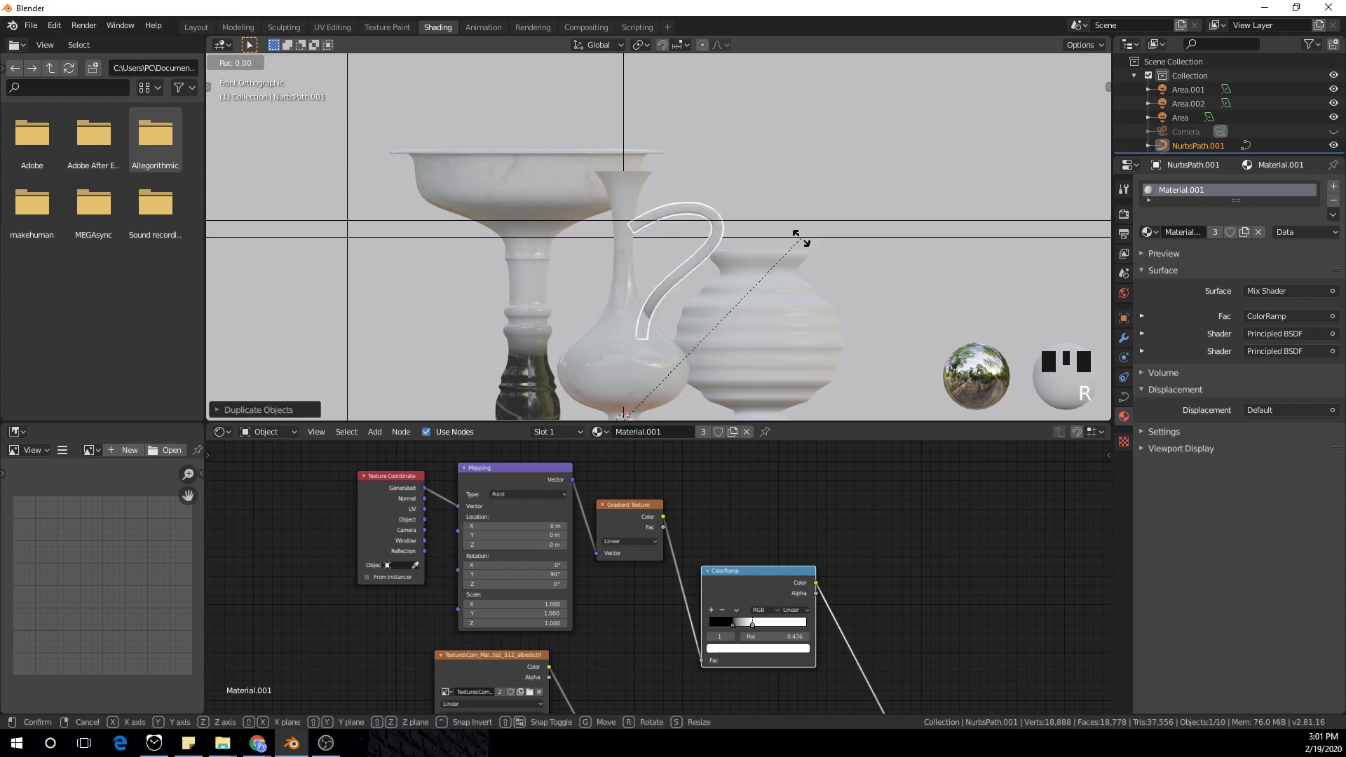
type("z")
type("180")
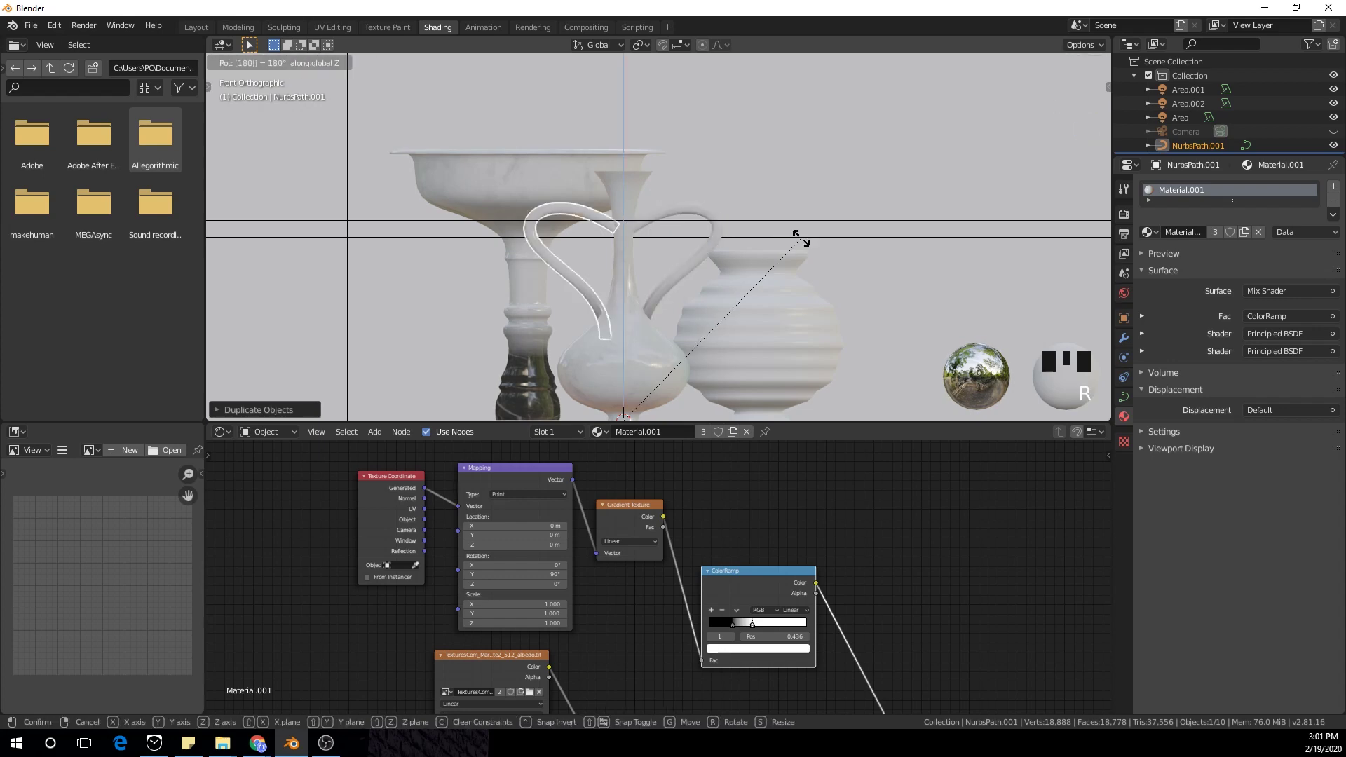
key("Return")
Step: Join the bottle vase's two handles into a single curve object
left_click(771, 159)
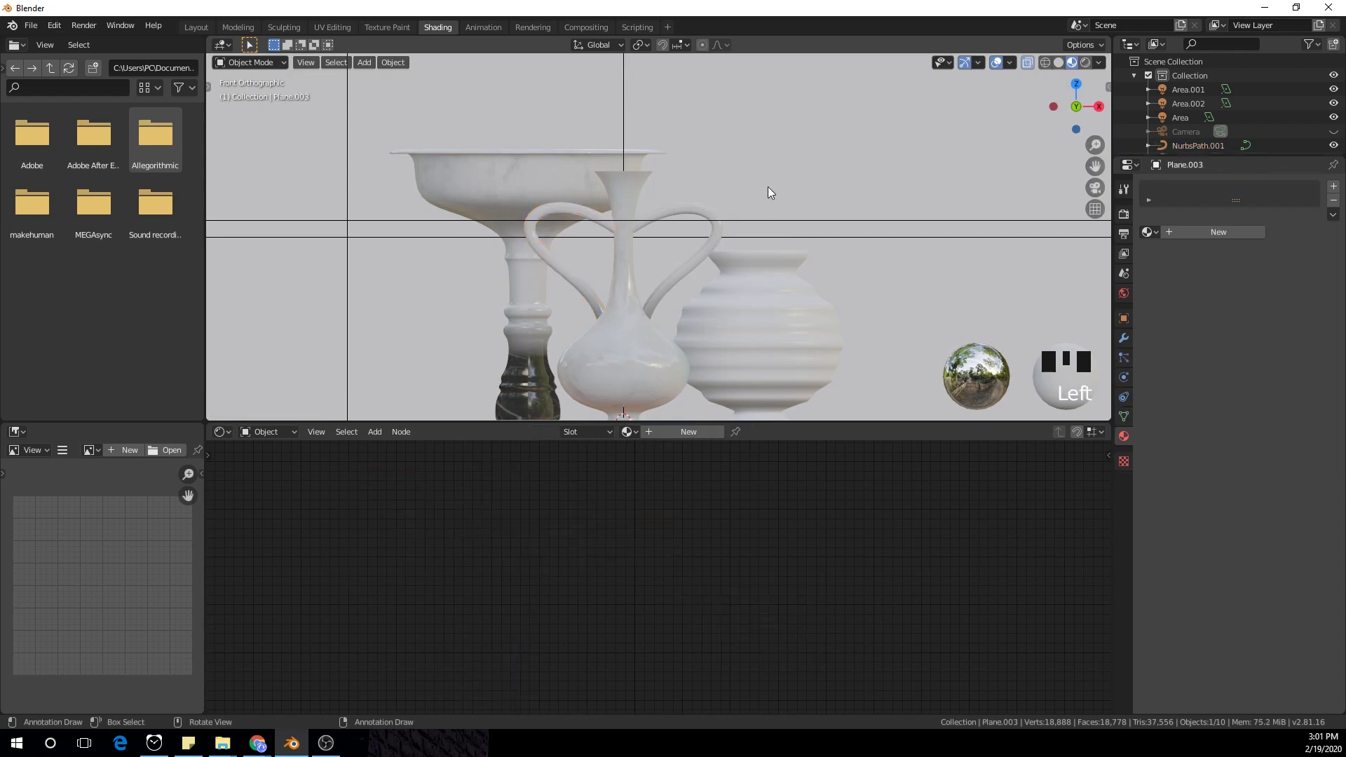
scroll(766, 191, "down", 4)
scroll(761, 203, "up", 7)
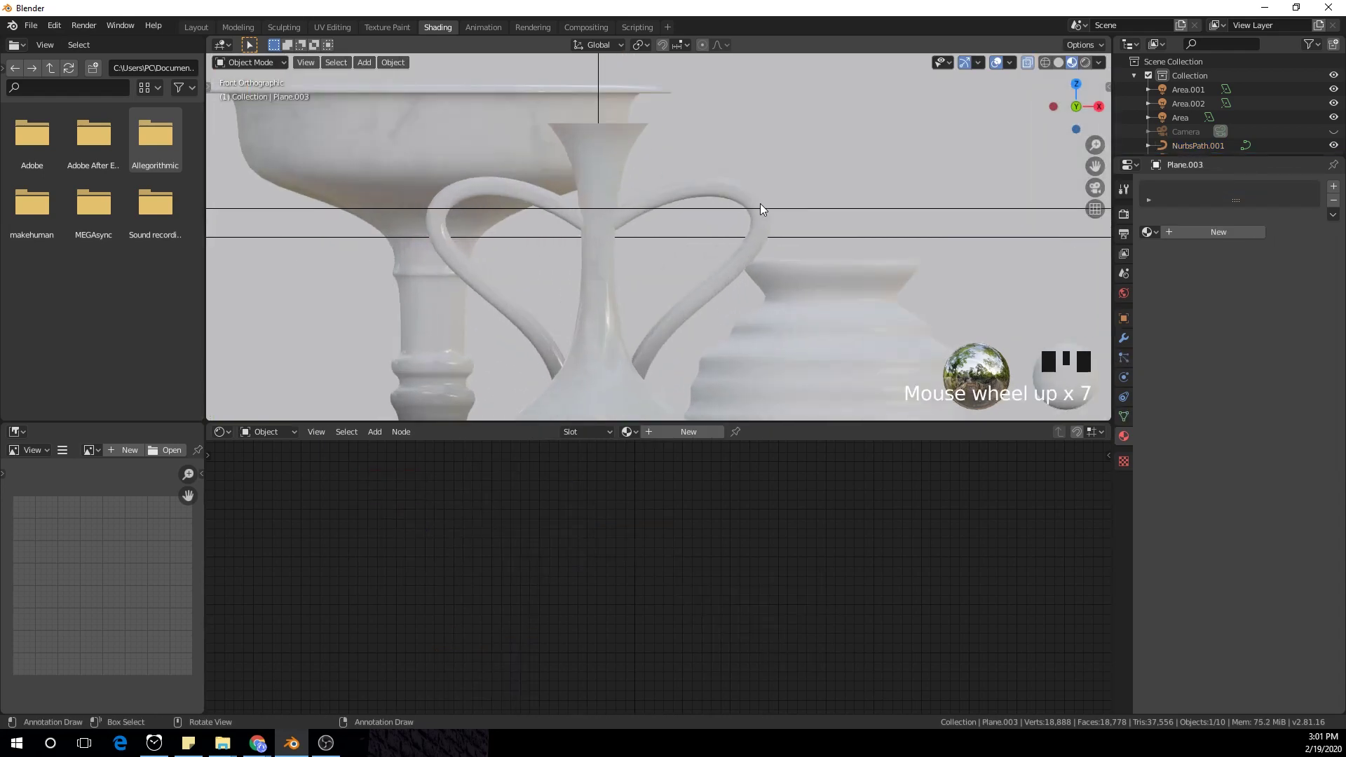
left_click(726, 199)
left_click(533, 196, "shift")
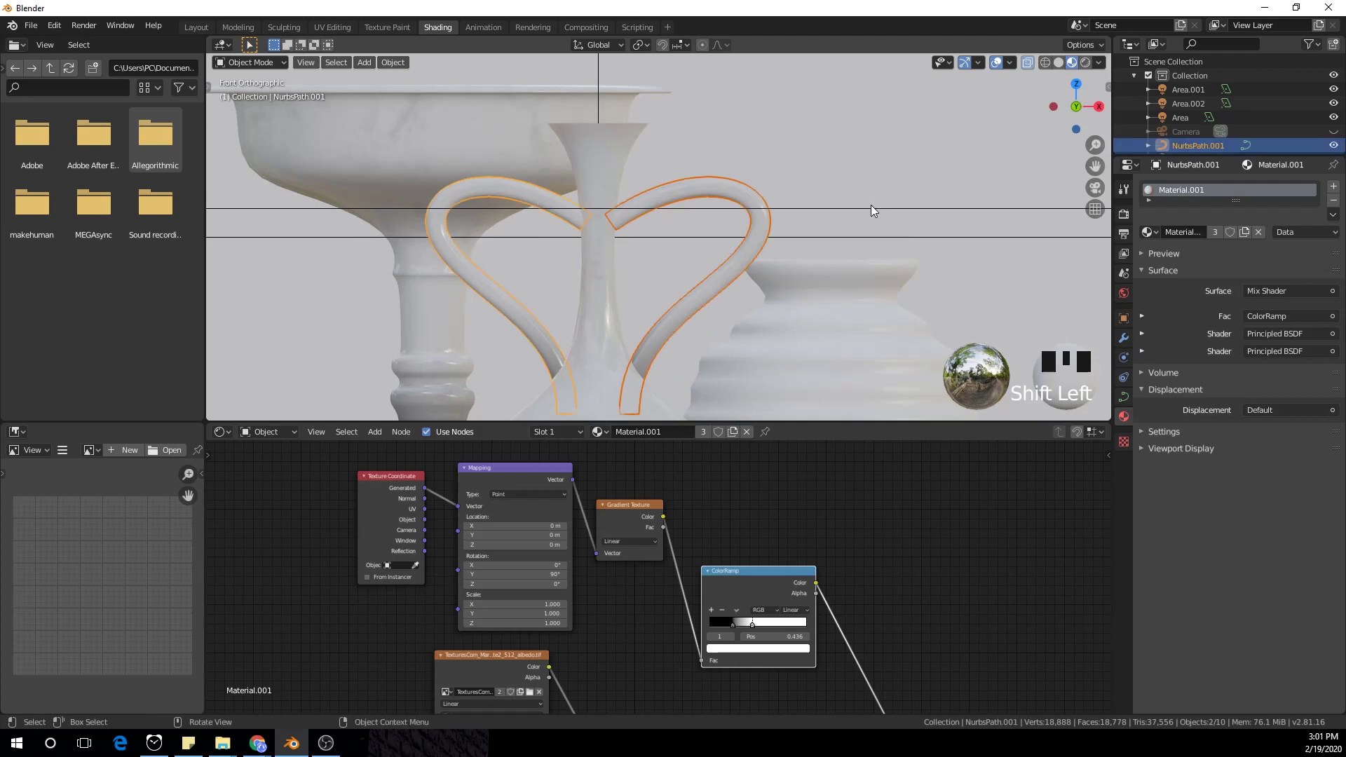
key("ctrl+j")
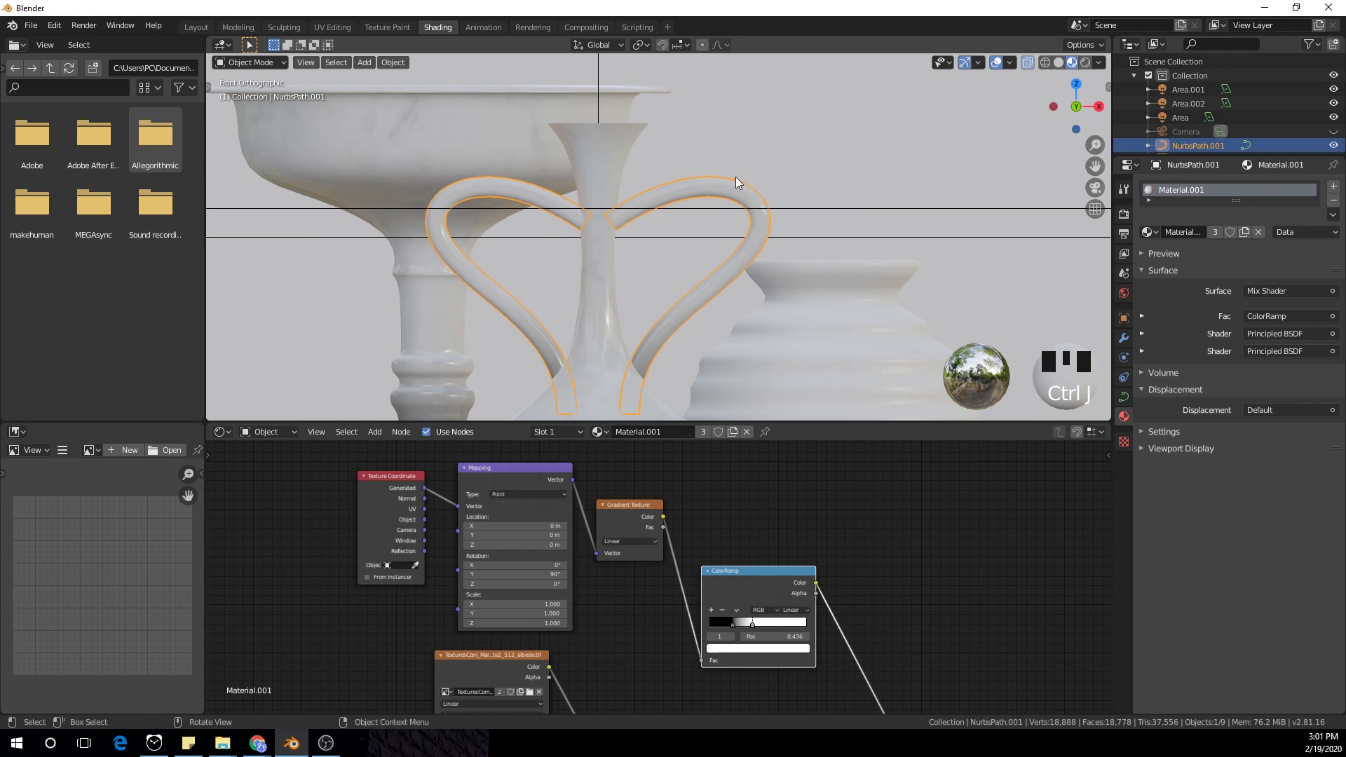
Step: Convert the joined handles from a curve to a mesh
key("F3")
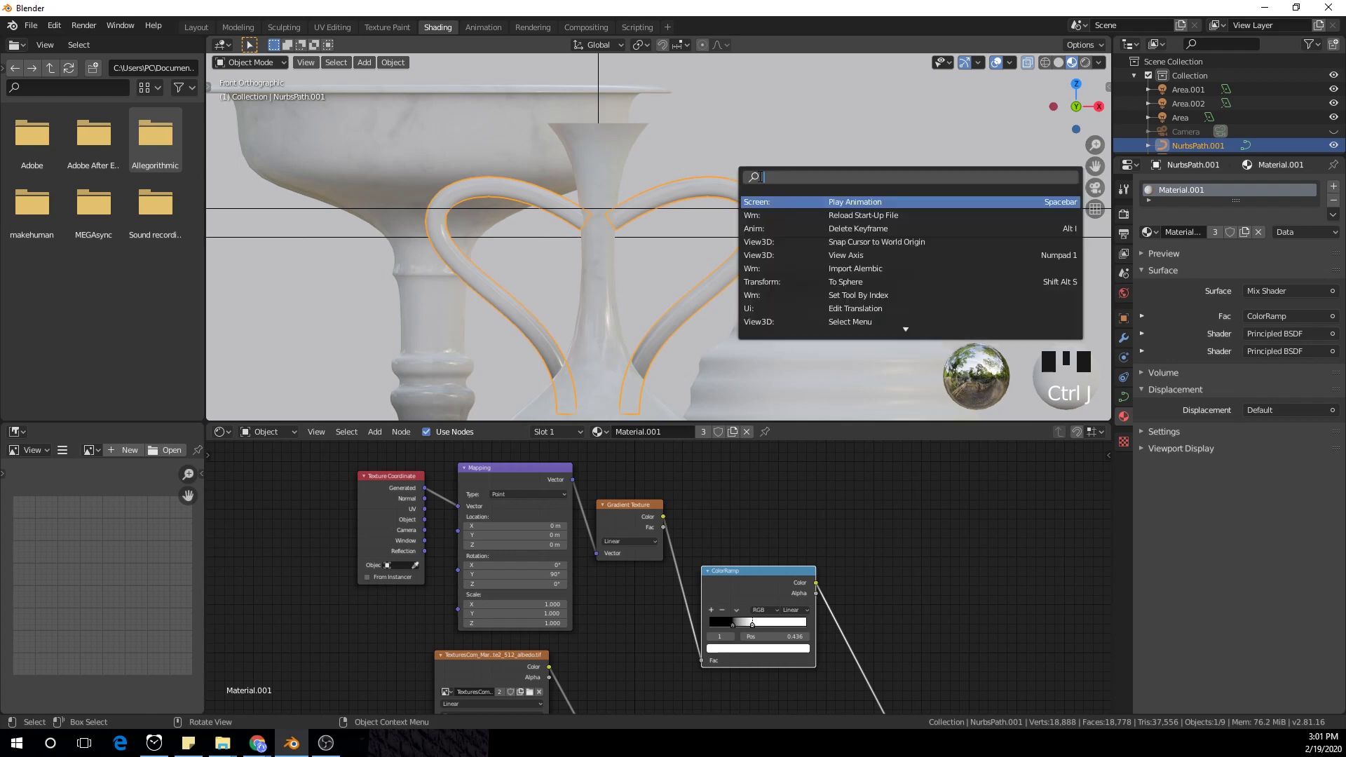
type("conve")
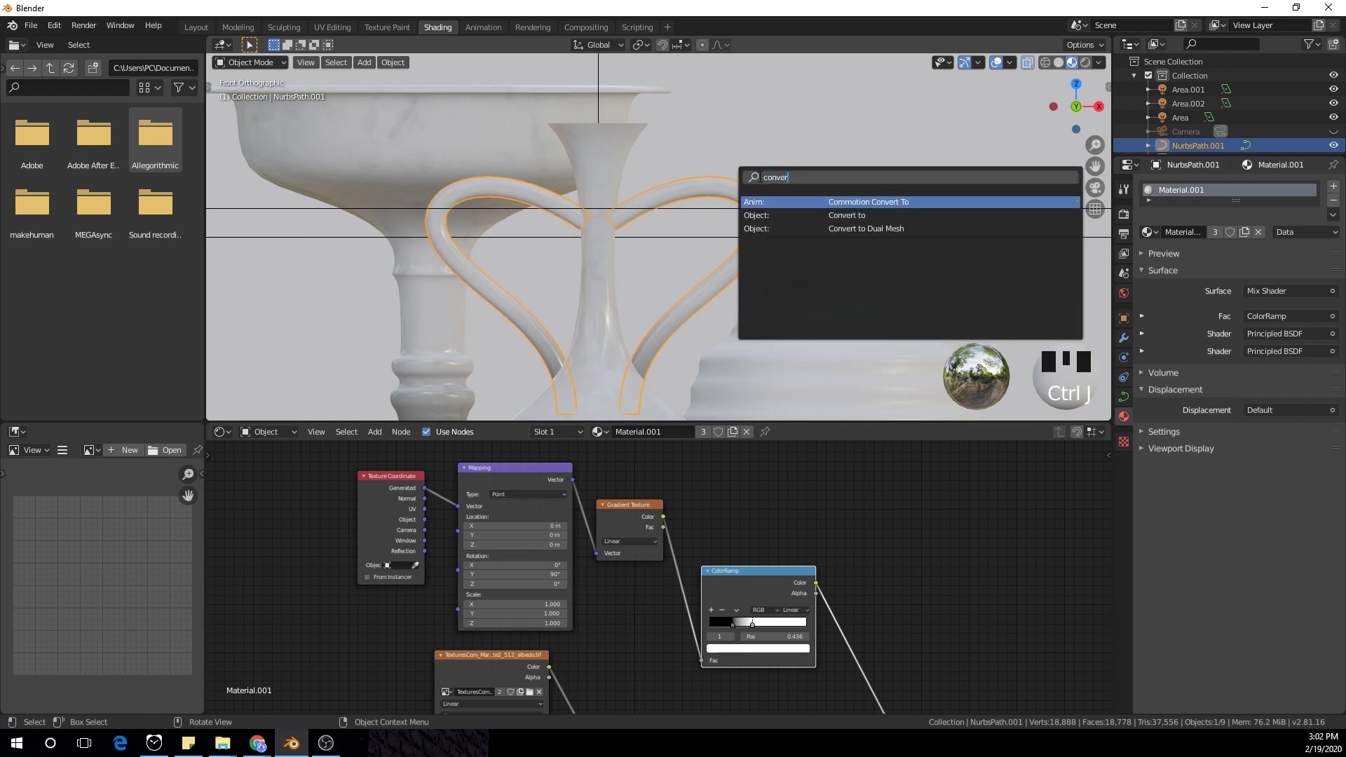
type("r")
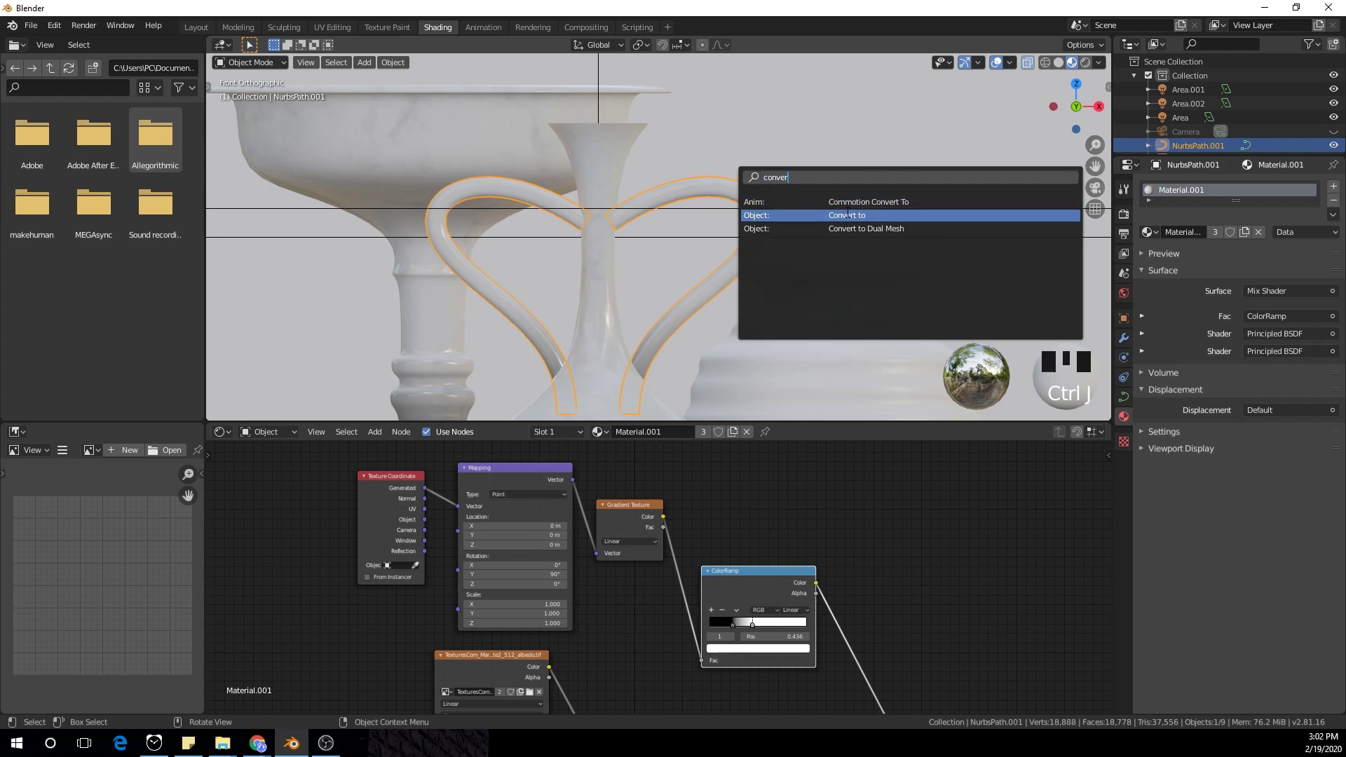
left_click(845, 214)
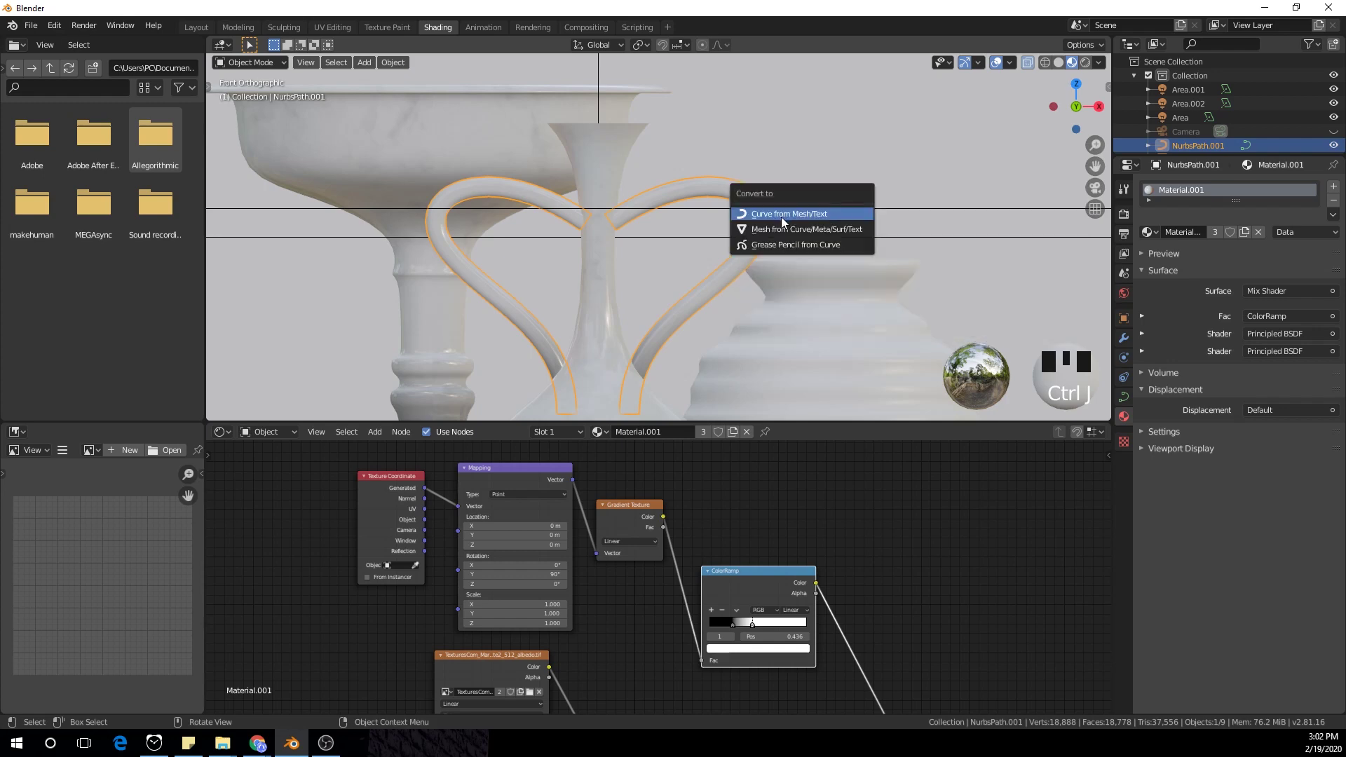
left_click(804, 236)
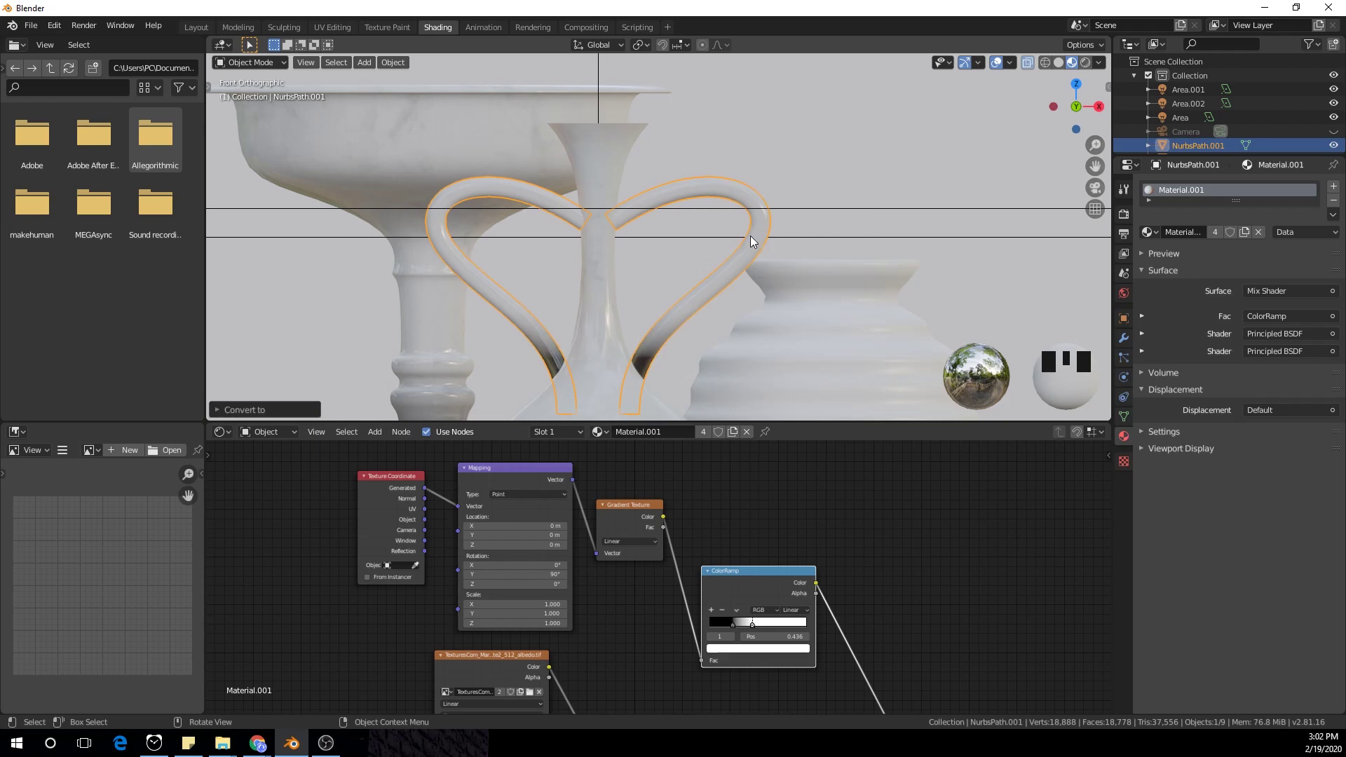
Step: Check which material the bottle vase uses and assign that same Material.002 to the handles
scroll(745, 280, "down", 5)
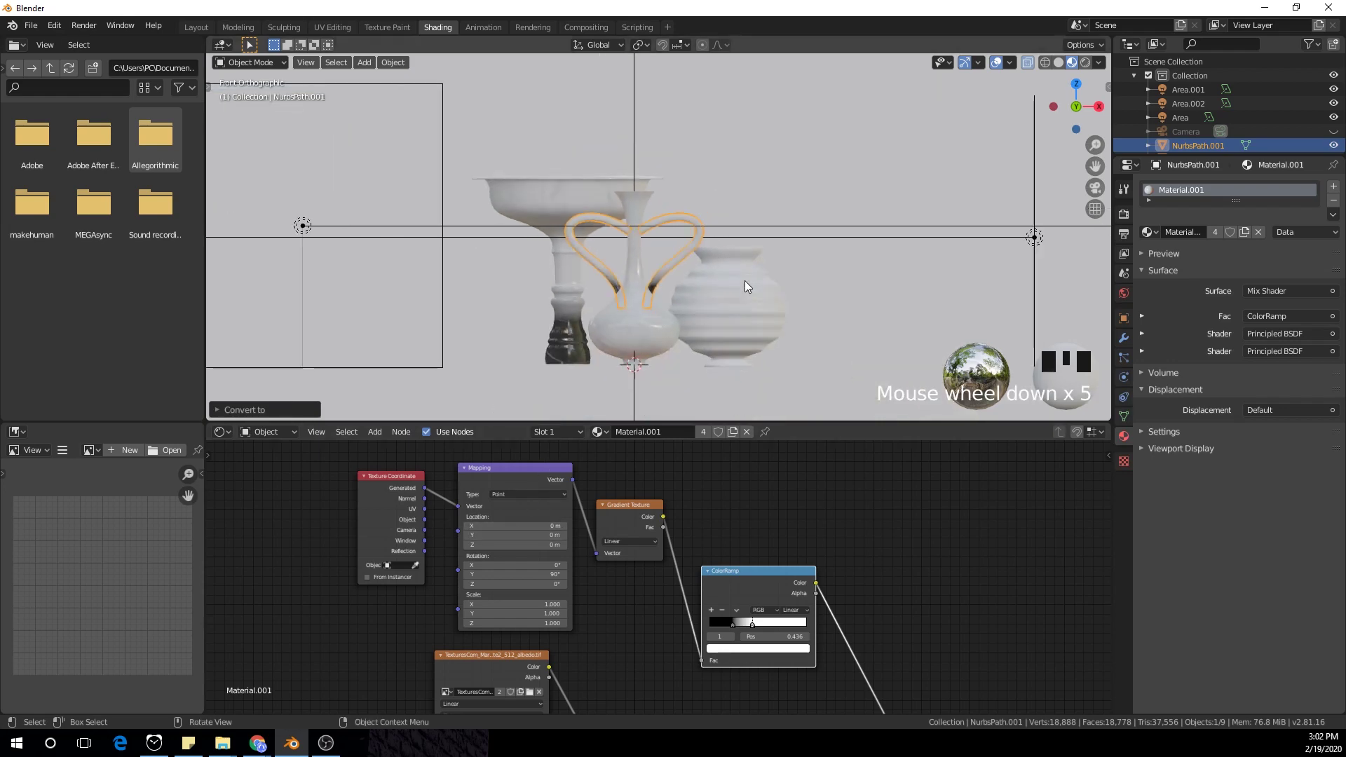
scroll(744, 280, "up", 5)
scroll(675, 303, "down", 5)
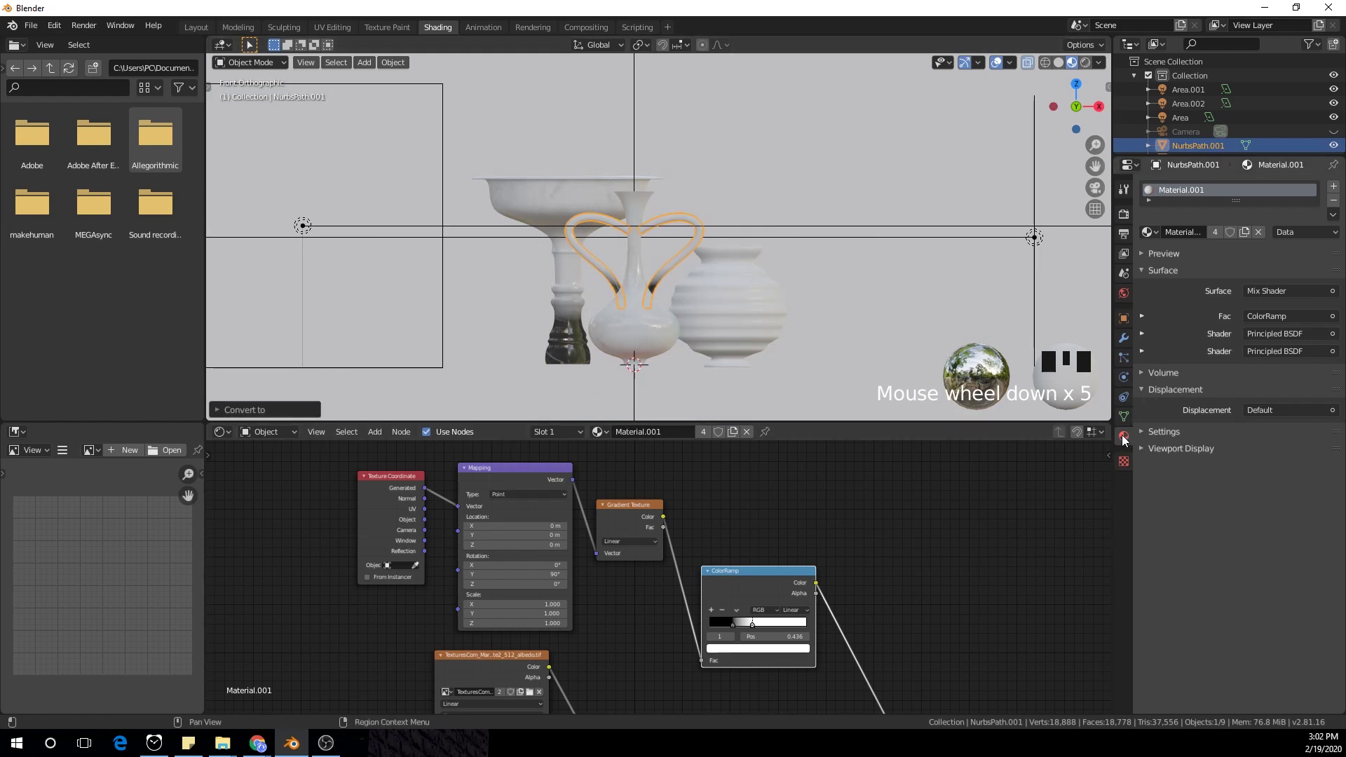
left_click(1185, 253)
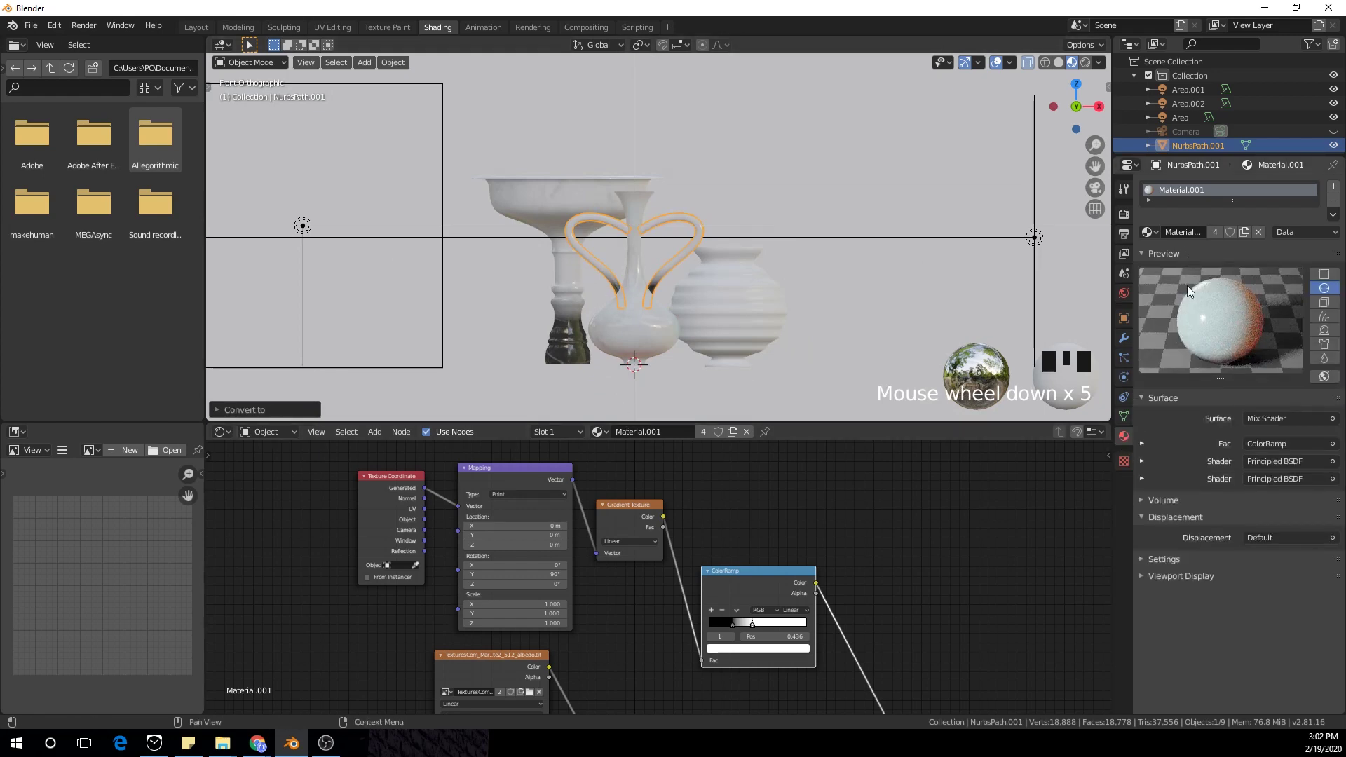
left_click(667, 336)
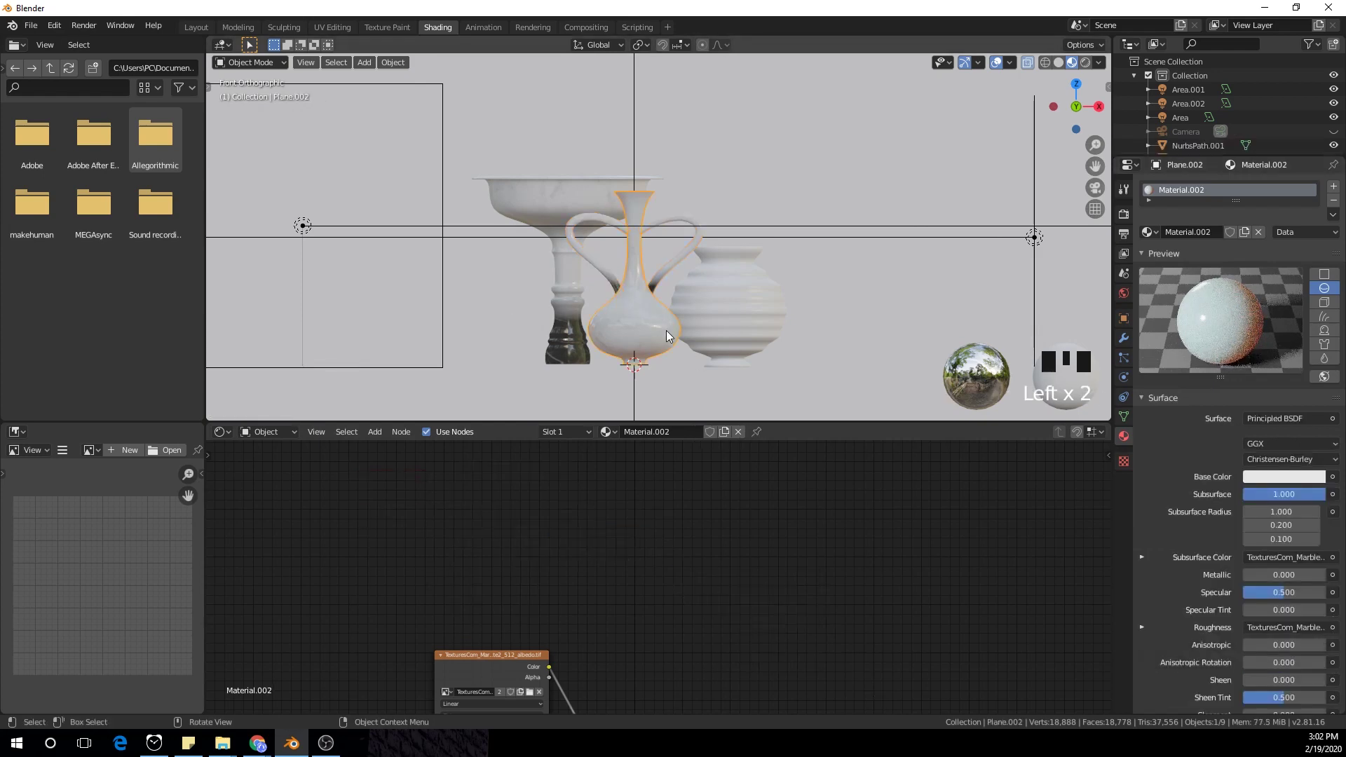
left_click(686, 247)
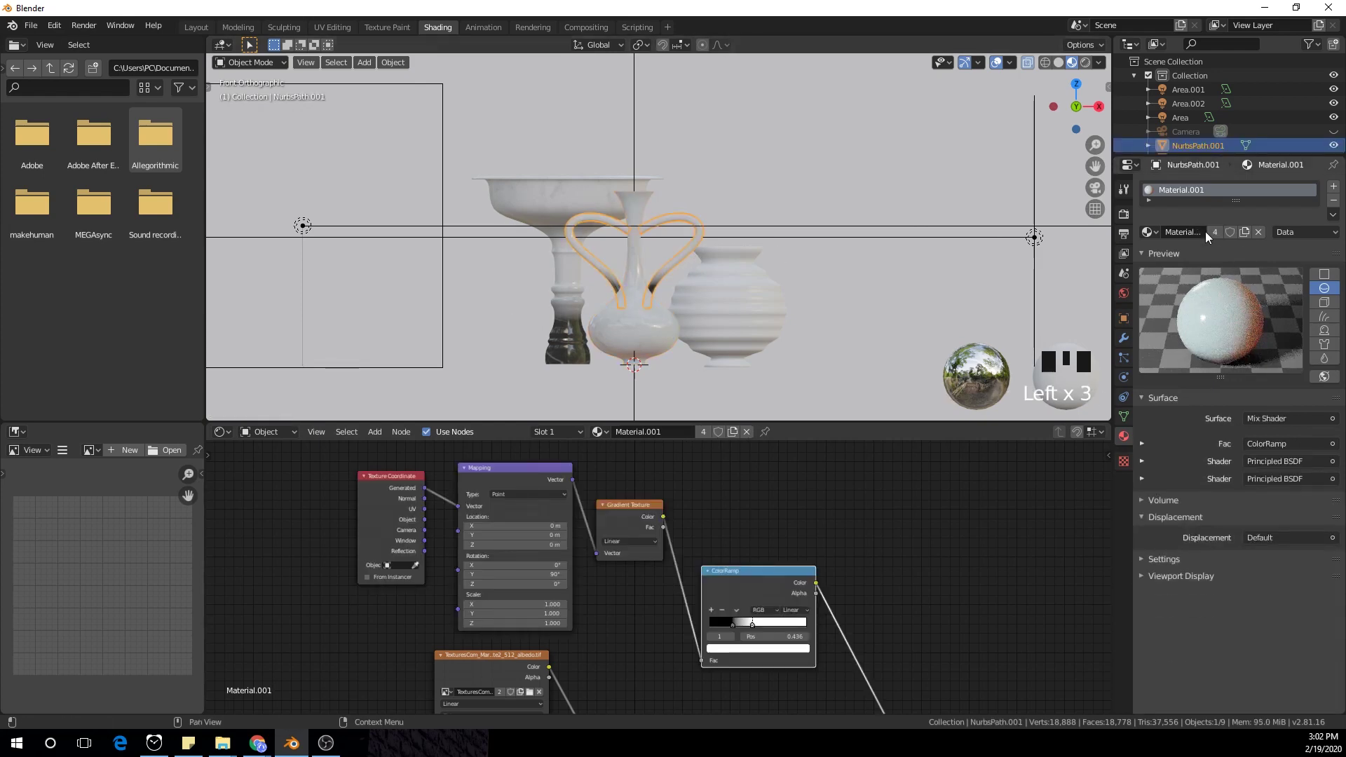
left_click(1148, 232)
left_click(1184, 280)
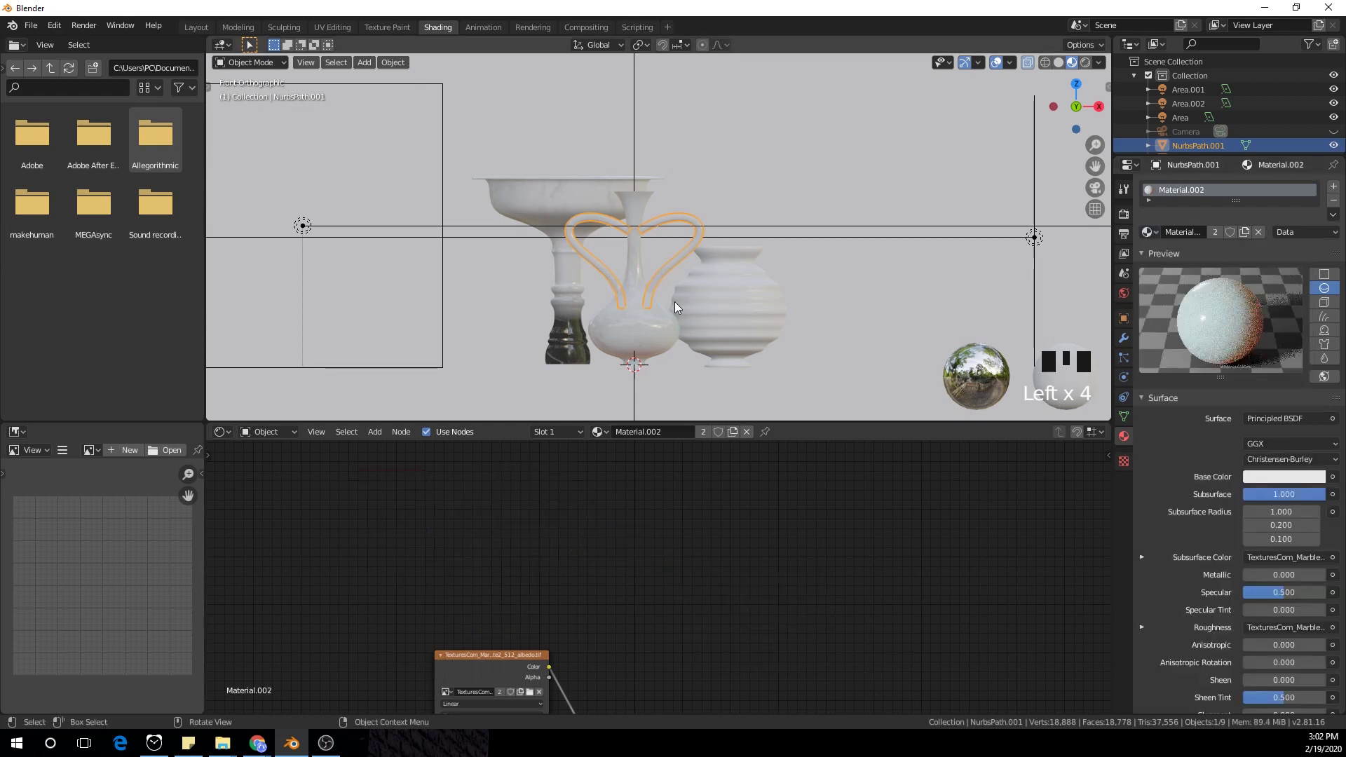
scroll(666, 289, "up", 6)
scroll(739, 163, "down", 4)
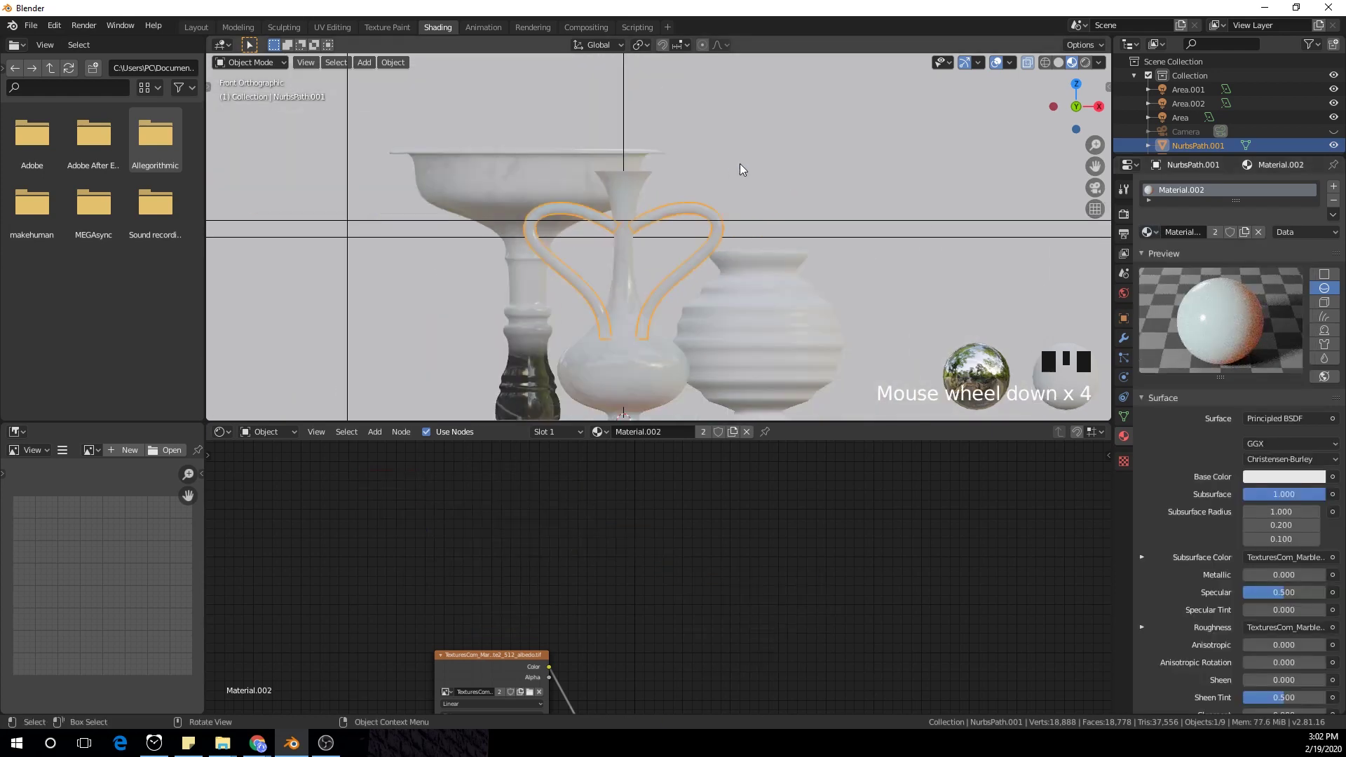
left_click(793, 149)
middle_click_drag(793, 148, 810, 184)
scroll(803, 146, "down", 4)
scroll(806, 152, "up", 1)
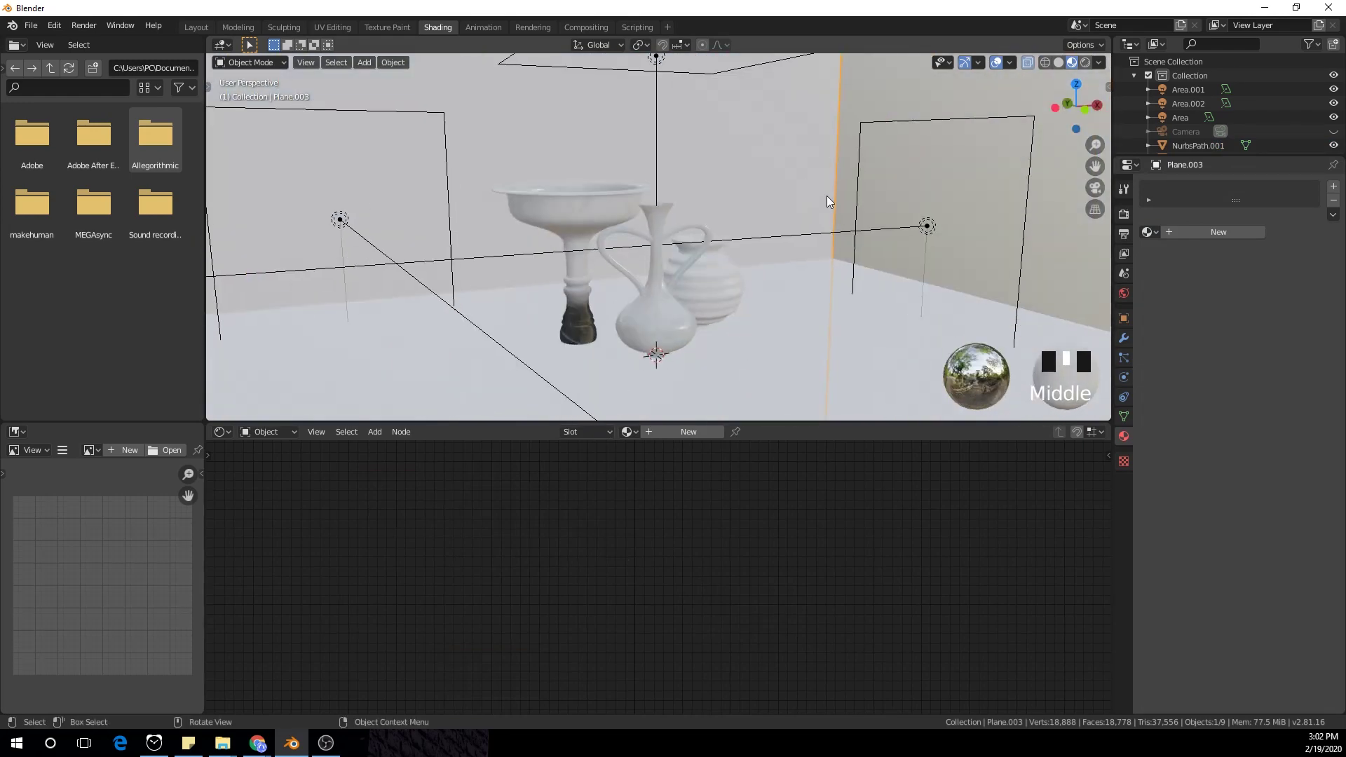